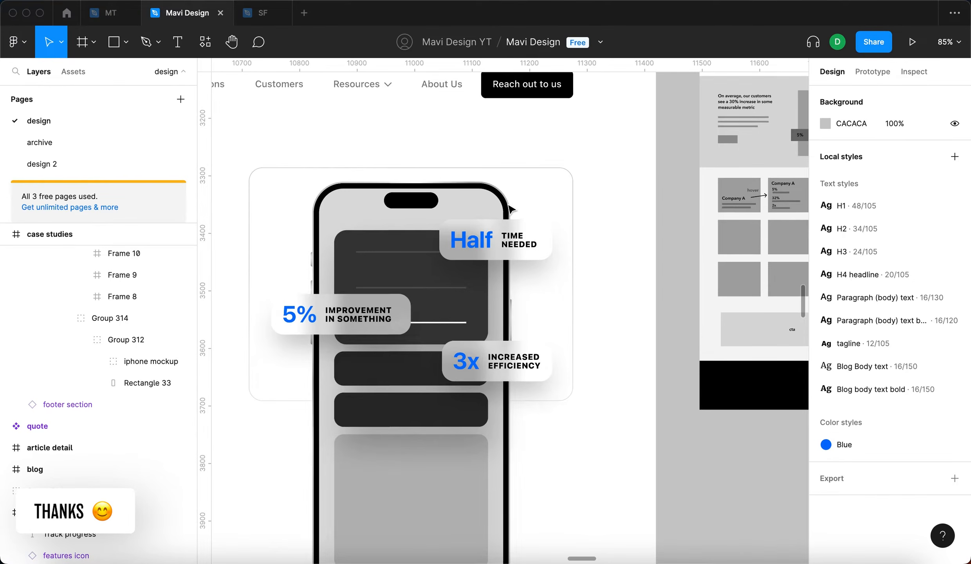
# Step: Copy two grey placeholder cards to the empty canvas beside the case studies frame and label the first one "default"
pyautogui.scroll(-10, 663, 368)
pyautogui.scroll(5, 581, 315)
pyautogui.hscroll(5, 580, 314)
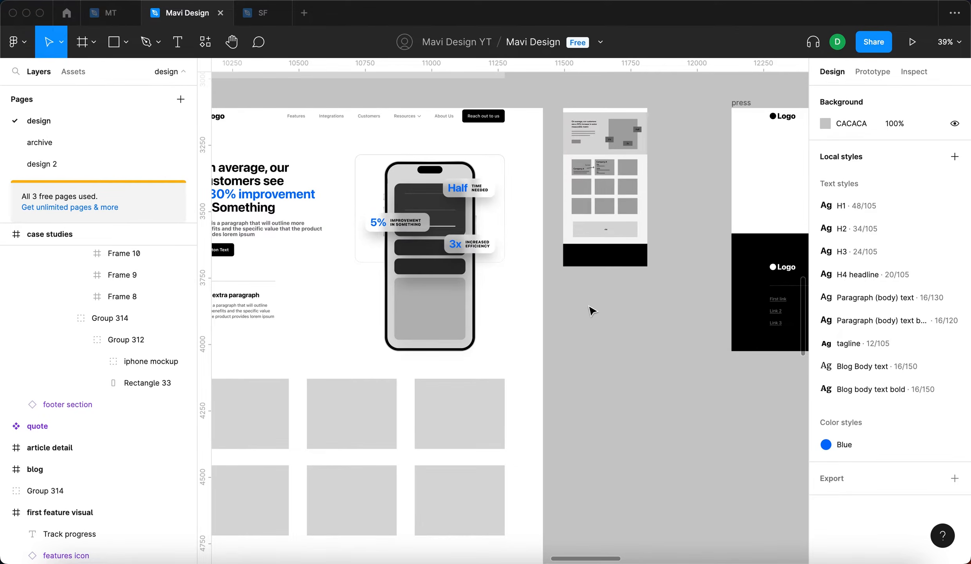
pyautogui.hscroll(-3, 613, 310)
pyautogui.scroll(-1, 613, 310)
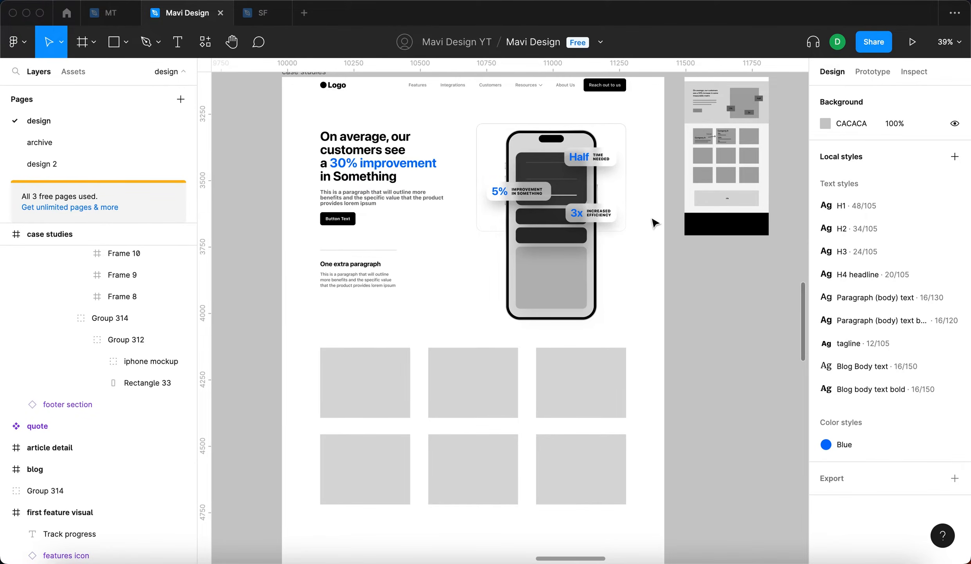
pyautogui.hscroll(-10, 548, 264)
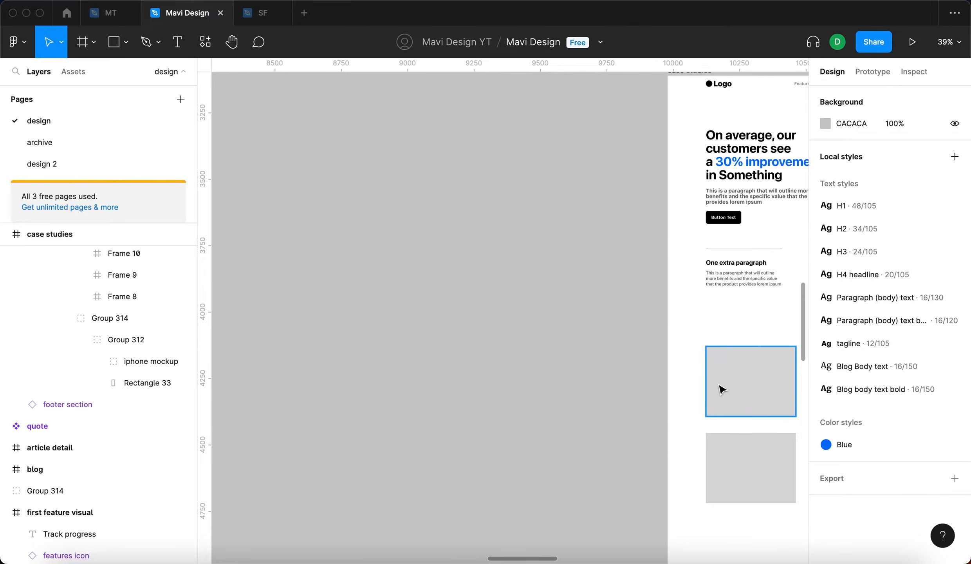
pyautogui.click(752, 395)
pyautogui.hscroll(3, 739, 392)
pyautogui.write('defaul')
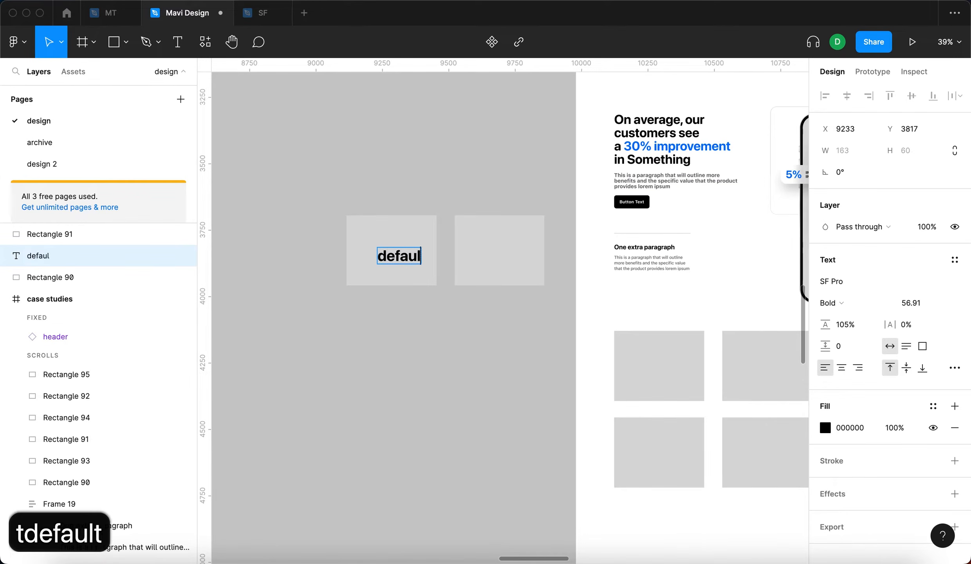
pyautogui.press('Escape')
# Step: Duplicate the "default" label onto the second card, reword it as "hover" and centre it on the card
pyautogui.keyDown('alt'); pyautogui.moveTo(395, 260); pyautogui.dragTo(479, 259); pyautogui.keyUp('alt')
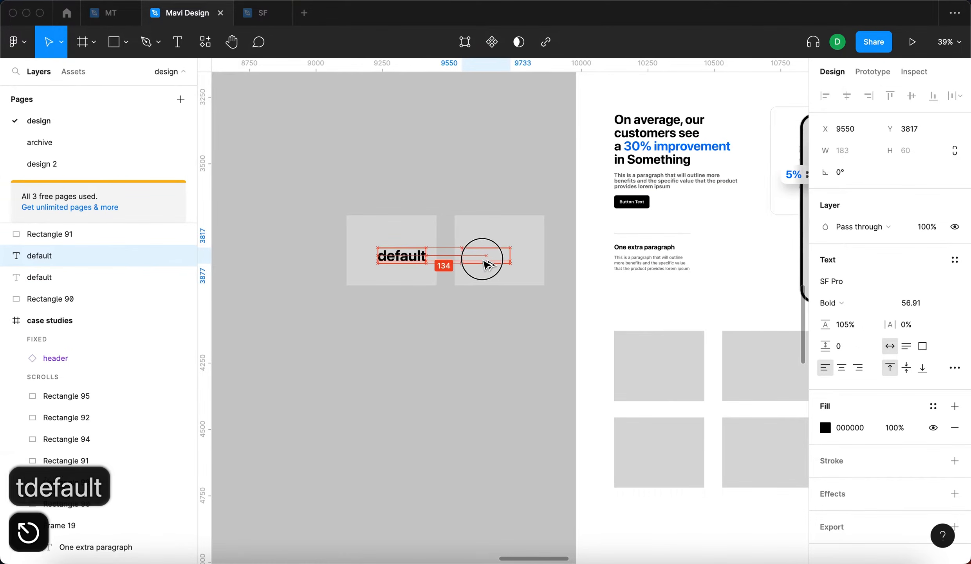
pyautogui.doubleClick(486, 260)
pyautogui.press('Return')
pyautogui.press('alt+super+[')
pyautogui.doubleClick(488, 257)
pyautogui.write('hvoer')
pyautogui.press('Escape')
pyautogui.moveTo(479, 251)
pyautogui.mouseDown()
pyautogui.moveTo(505, 252)
pyautogui.moveTo(484, 248)
pyautogui.mouseUp()
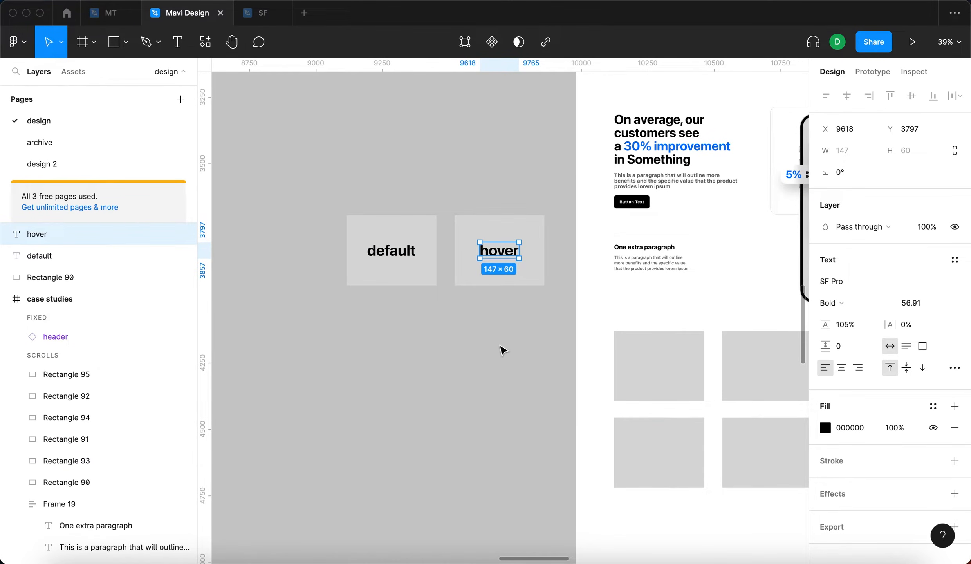
pyautogui.click(529, 344)
# Step: Copy the featured beach image plus a laptop and a purple mountain article image from the blog page to the canvas near the case studies frame
pyautogui.hscroll(5, 528, 343)
pyautogui.scroll(-2, 528, 344)
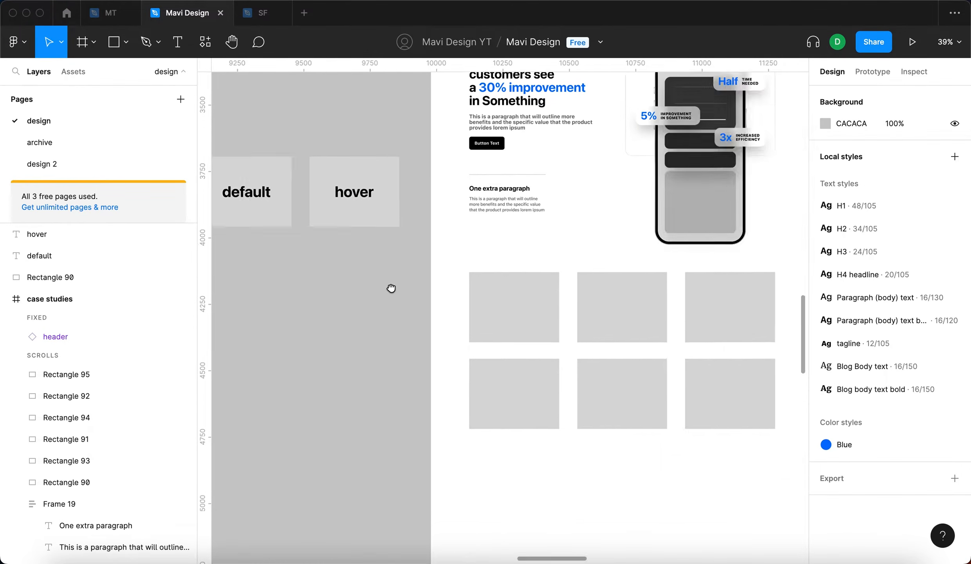
pyautogui.hscroll(-5, 329, 325)
pyautogui.scroll(2, 328, 324)
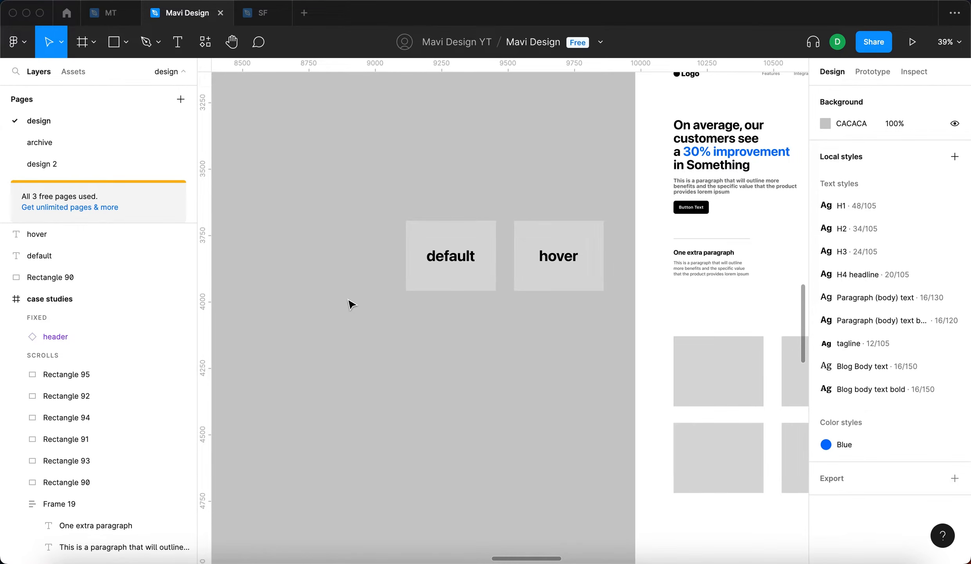
pyautogui.hotkey('shift', '1')
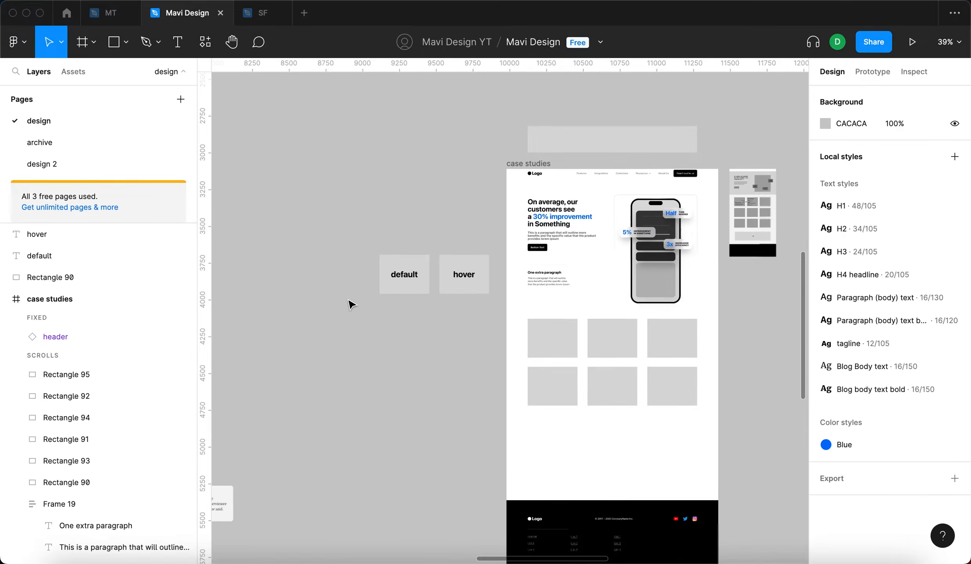
pyautogui.scroll(5, 454, 330)
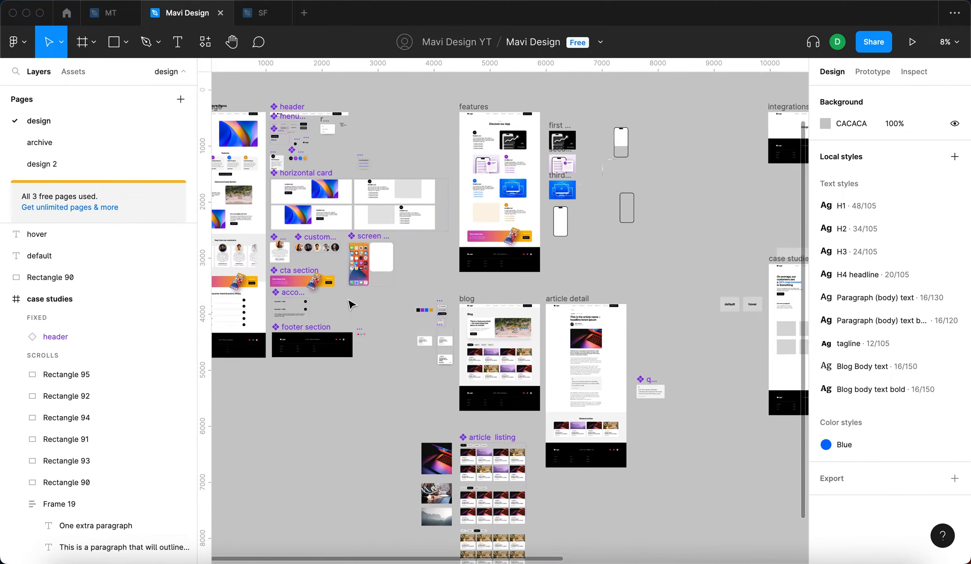
pyautogui.scroll(3, 432, 338)
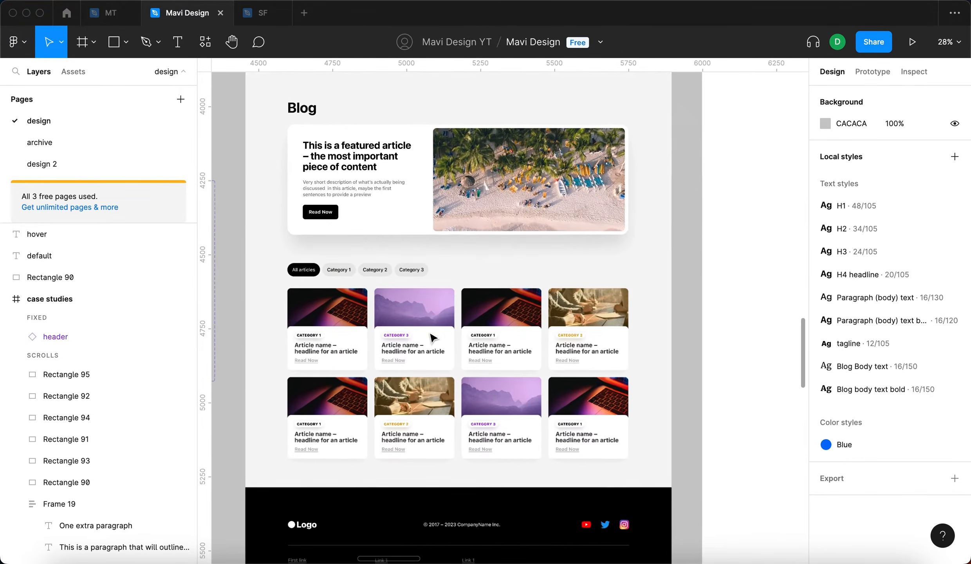
pyautogui.scroll(2, 431, 337)
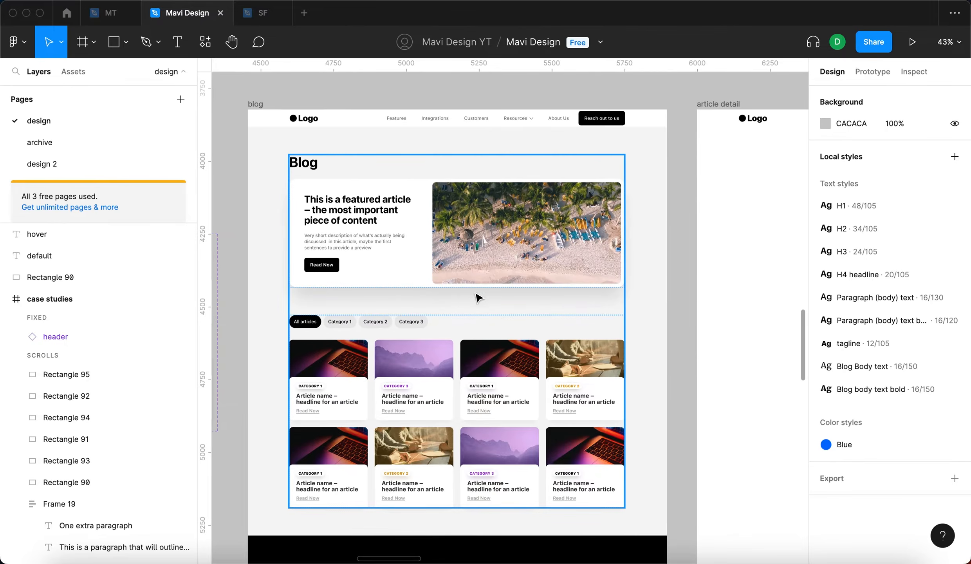
pyautogui.click(533, 245)
pyautogui.keyDown('shift'); pyautogui.click(493, 362); pyautogui.keyUp('shift')
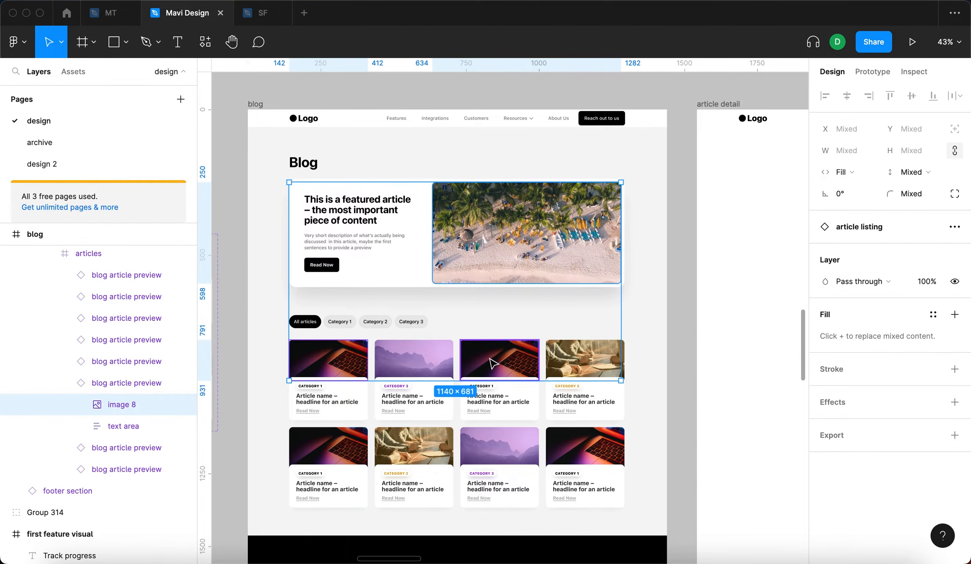
pyautogui.keyDown('shift'); pyautogui.keyDown('super'); pyautogui.click(423, 361); pyautogui.keyUp('super'); pyautogui.keyUp('shift')
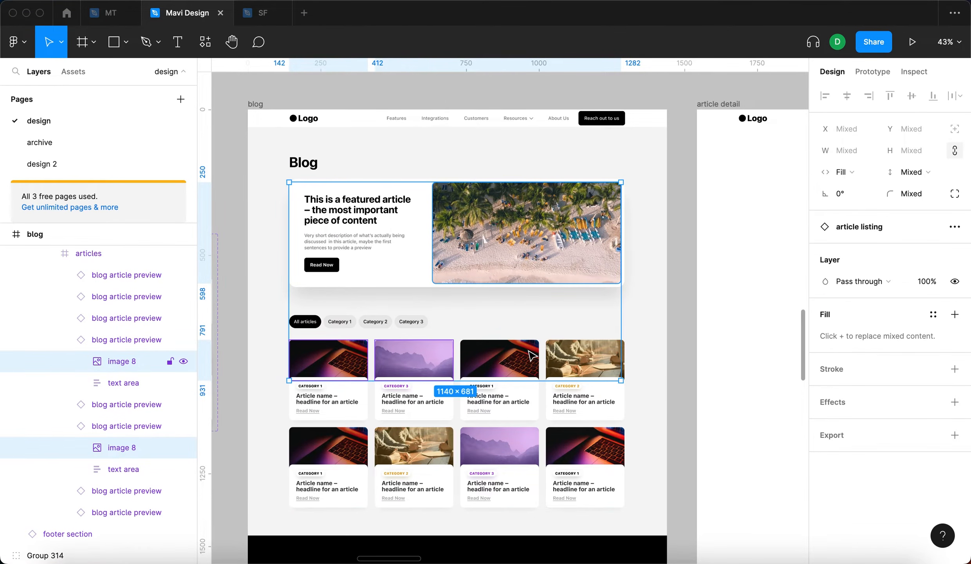
pyautogui.scroll(-10, 529, 353)
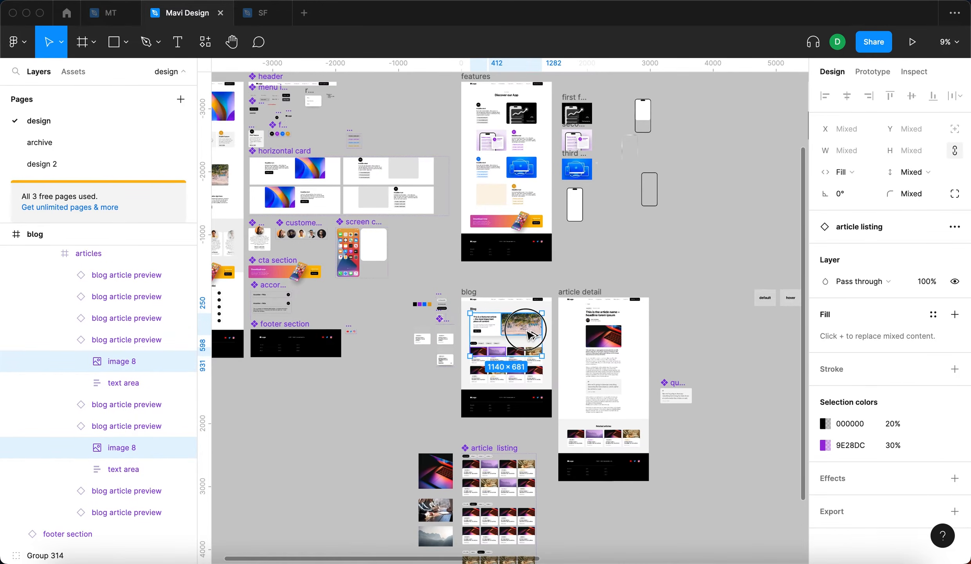
pyautogui.hscroll(6, 511, 282)
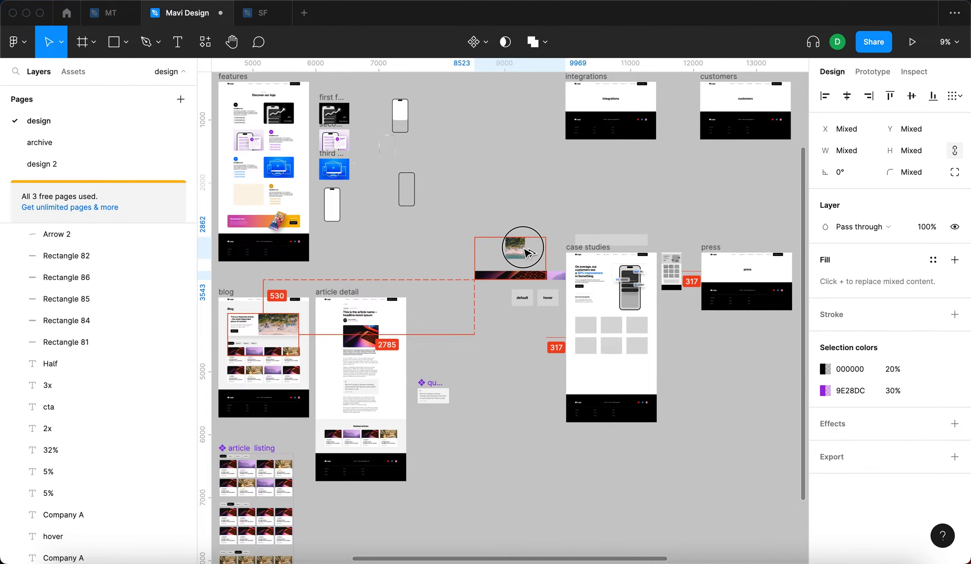
pyautogui.click(542, 342)
# Step: Spread out and resize the copied images near the default card, with the mountain image at about 1017 × 657
pyautogui.scroll(6, 509, 277)
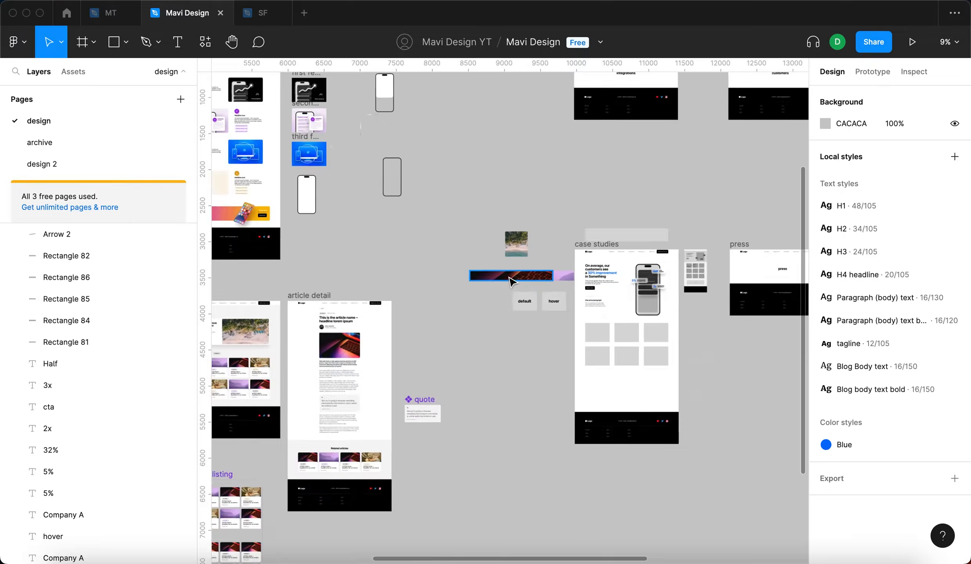
pyautogui.click(513, 282)
pyautogui.moveTo(634, 275); pyautogui.dragTo(493, 328)
pyautogui.moveTo(607, 285); pyautogui.dragTo(512, 285)
pyautogui.moveTo(599, 290); pyautogui.dragTo(580, 394)
pyautogui.moveTo(400, 338); pyautogui.dragTo(480, 305)
pyautogui.moveTo(479, 304); pyautogui.dragTo(400, 202)
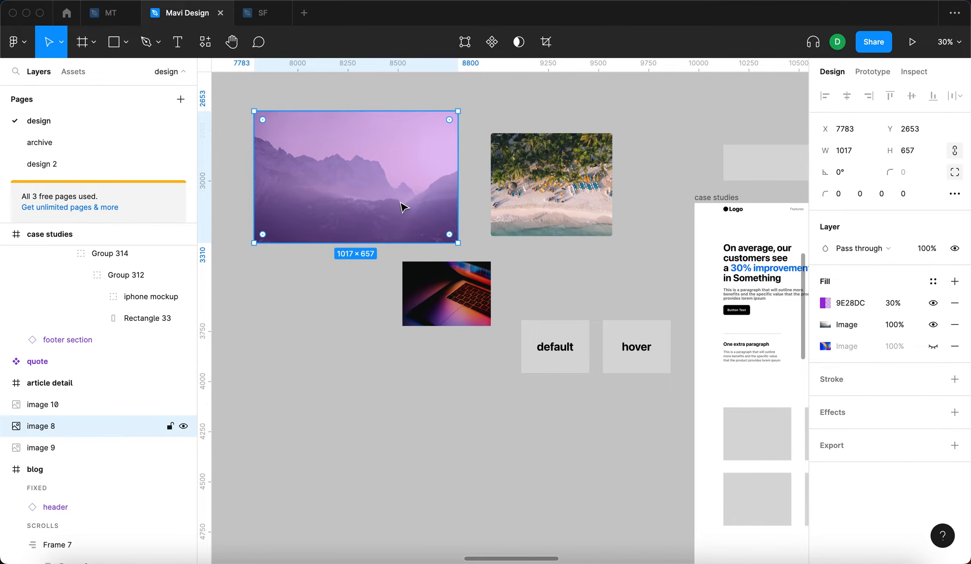
pyautogui.moveTo(400, 202); pyautogui.dragTo(409, 195)
# Step: Duplicate the "default" label to the empty canvas below its card
pyautogui.click(595, 298)
pyautogui.moveTo(596, 298); pyautogui.dragTo(366, 228)
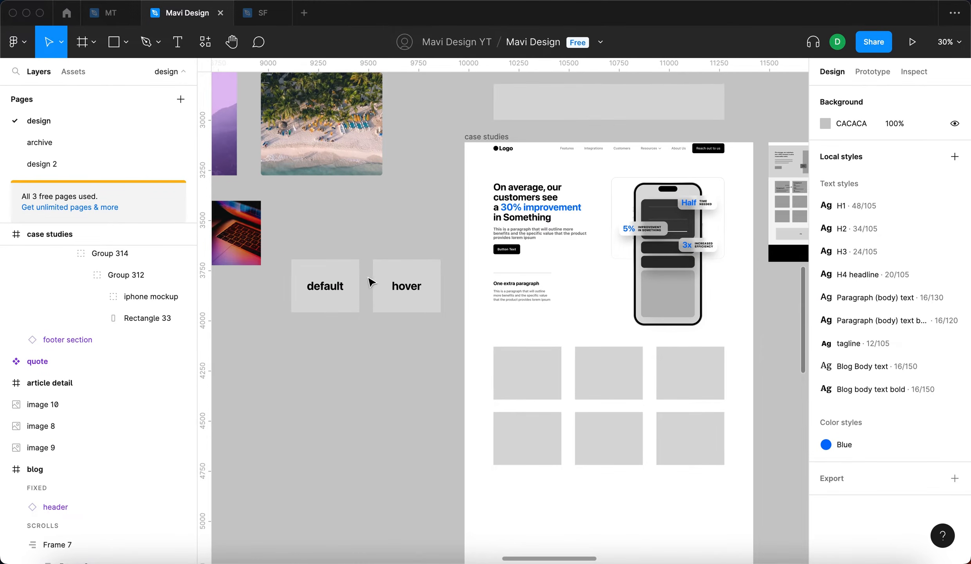
pyautogui.scroll(3, 387, 358)
pyautogui.hscroll(-5, 389, 333)
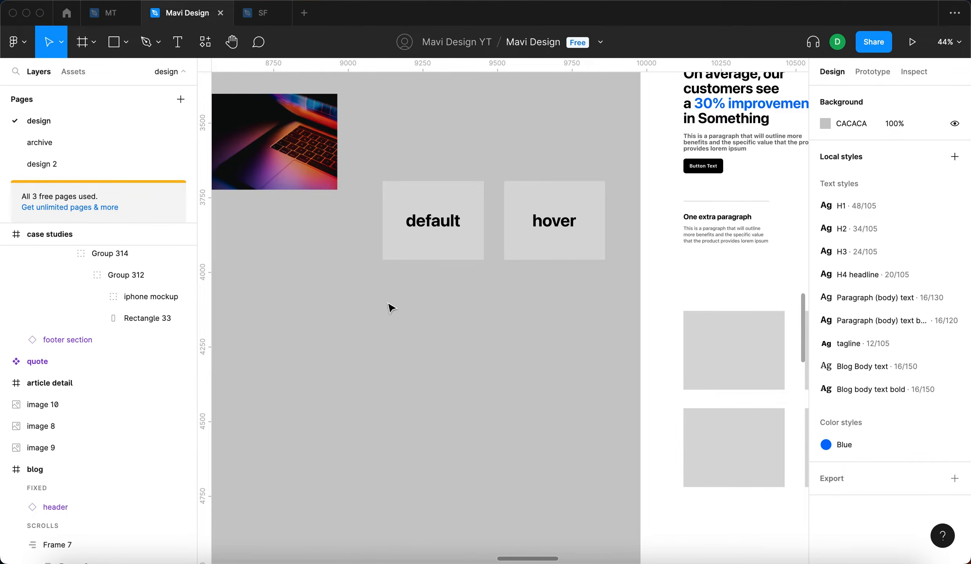
pyautogui.click(445, 228)
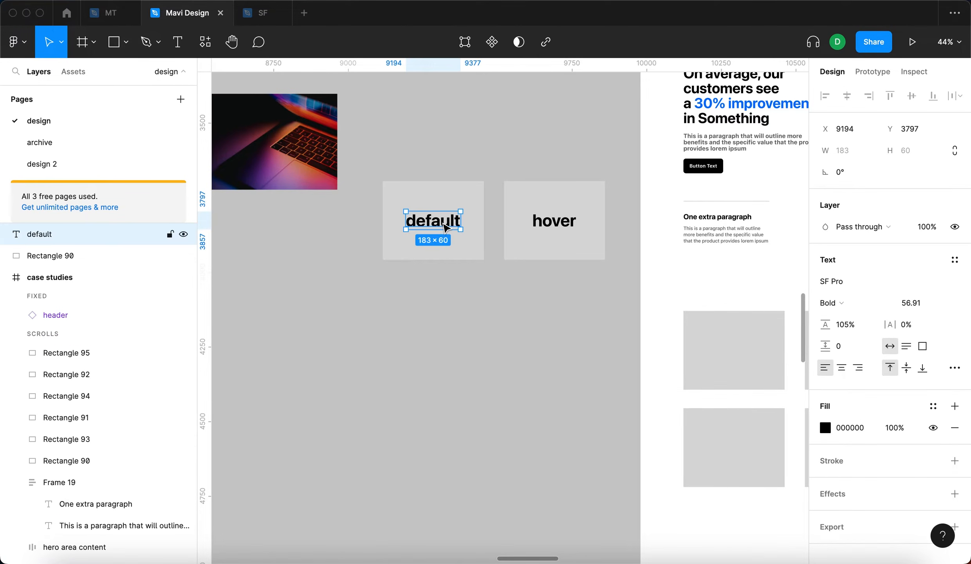
pyautogui.moveTo(441, 251); pyautogui.dragTo(418, 344)
pyautogui.scroll(5, 419, 337)
# Step: Reword the label copy below the cards as "How Company A achieved great success with our App"
pyautogui.doubleClick(402, 317)
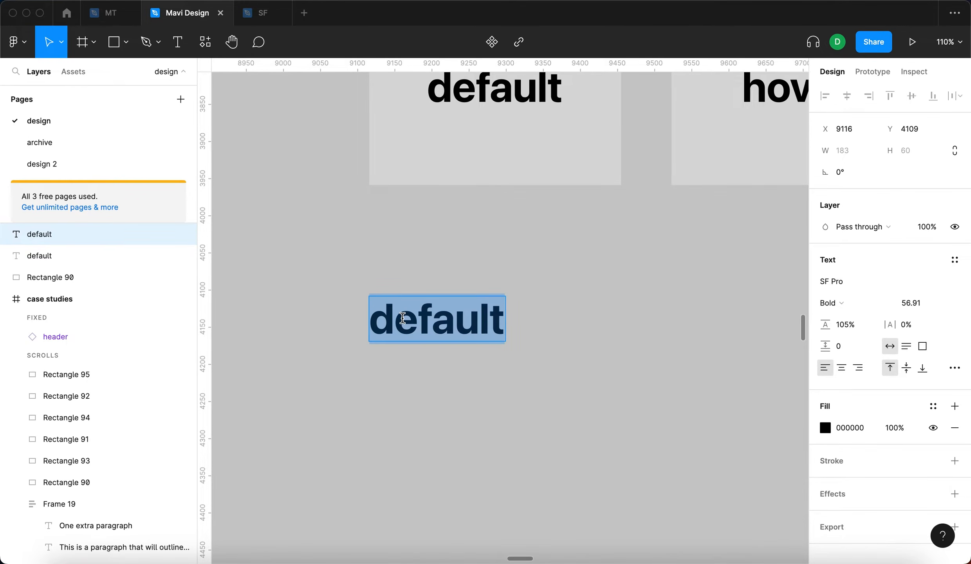
pyautogui.write('HowCompa')
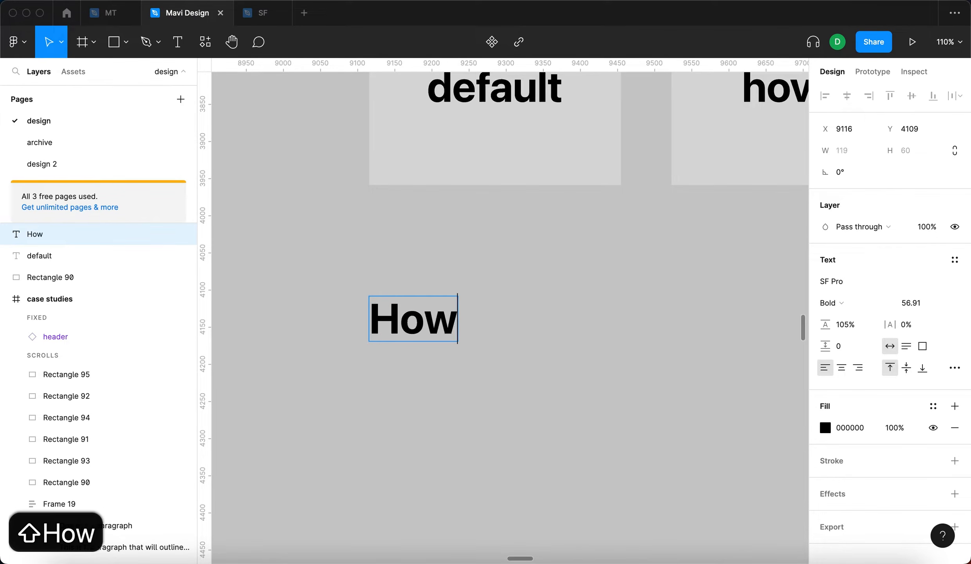
pyautogui.press('BackSpace')
pyautogui.press('BackSpace')
pyautogui.press('BackSpace')
pyautogui.press('BackSpace')
pyautogui.press('BackSpace')
pyautogui.write('Company')
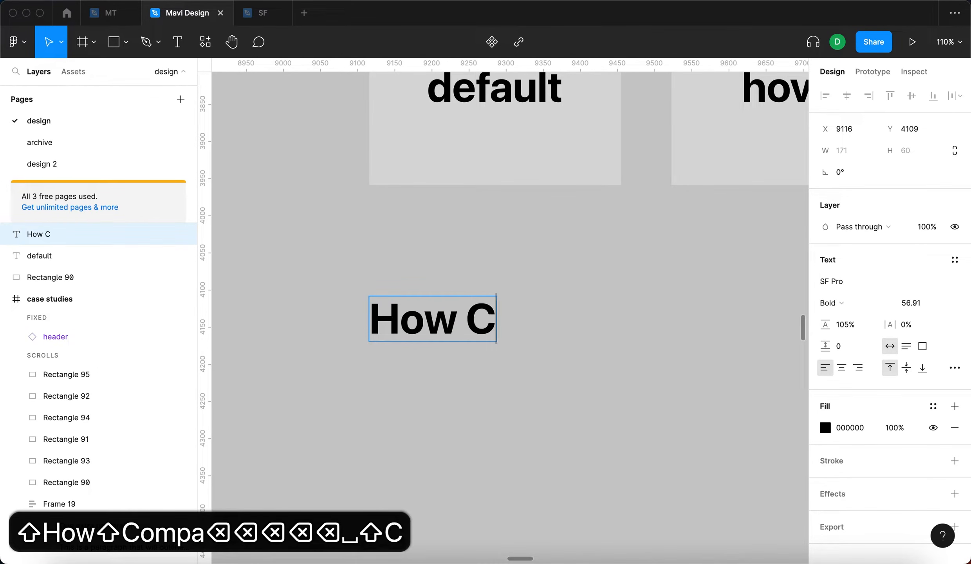
pyautogui.write(' A achieved')
pyautogui.write('gre')
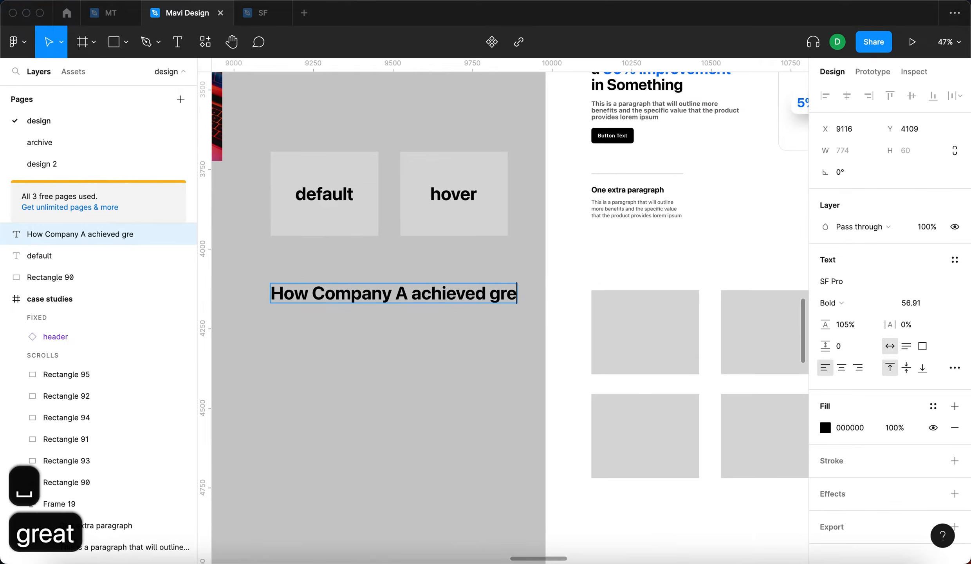
pyautogui.write('at success')
pyautogui.press('BackSpace')
pyautogui.press('BackSpace')
pyautogui.press('BackSpace')
pyautogui.press('BackSpace')
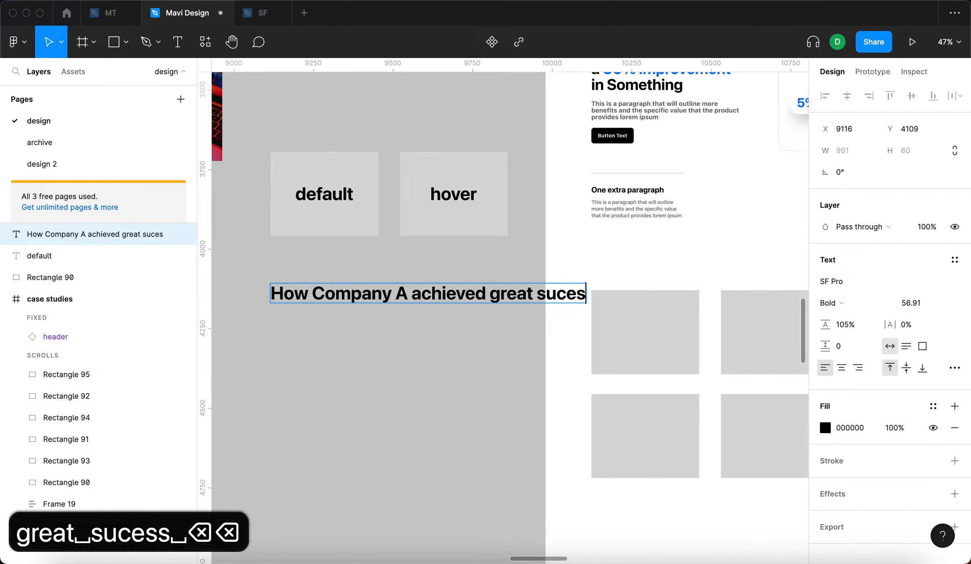
pyautogui.write('cess with our App')
pyautogui.press('Escape')
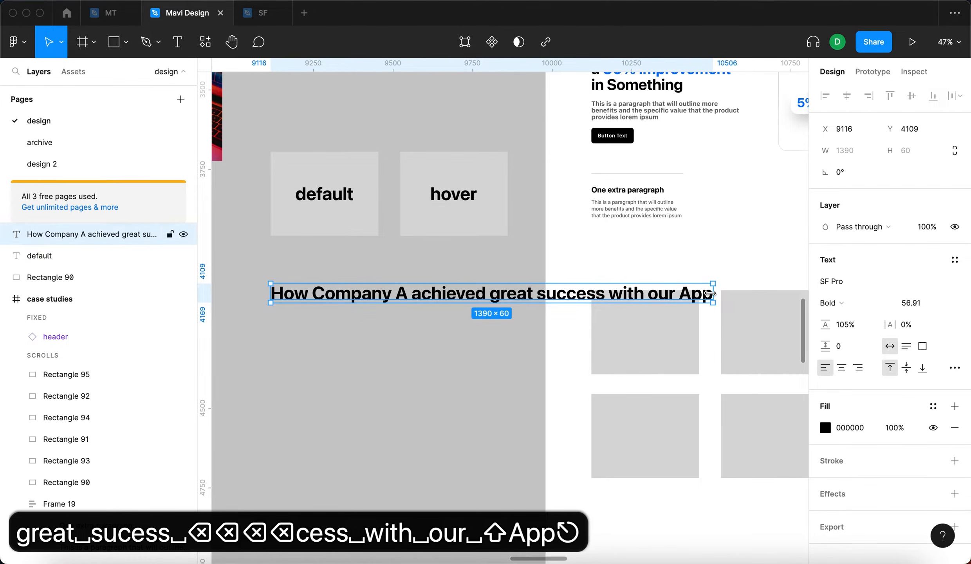
# Step: Narrow the headline's text box to about 648 wide so it wraps, and set its line height to 120%
pyautogui.moveTo(692, 292); pyautogui.dragTo(474, 319)
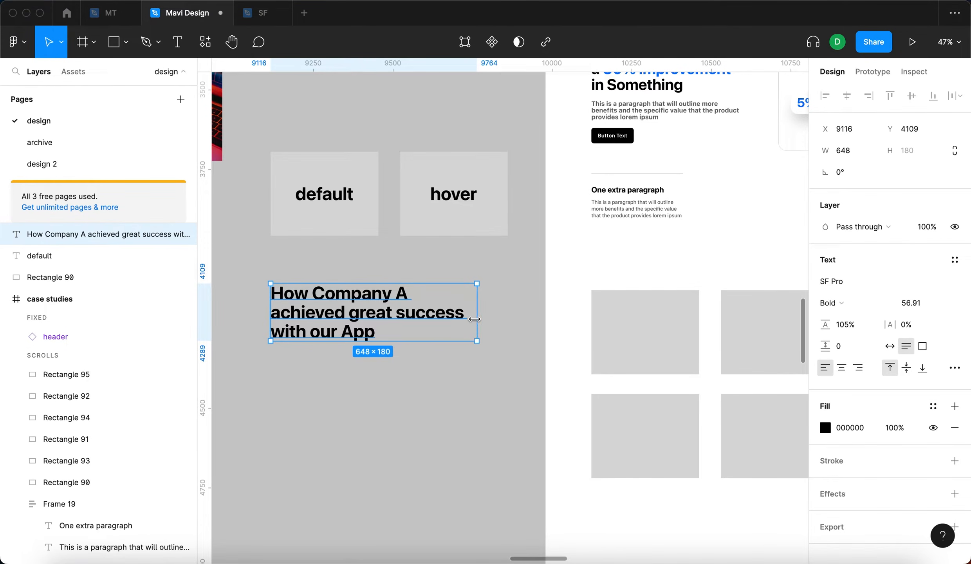
pyautogui.press('Up')
pyautogui.press('Up')
pyautogui.press('Up')
pyautogui.press('Up')
pyautogui.press('Up')
pyautogui.press('Up')
pyautogui.press('Up')
pyautogui.press('Up')
pyautogui.press('Up')
pyautogui.press('Up')
pyautogui.press('Up')
pyautogui.press('Up')
pyautogui.press('Up')
pyautogui.press('Up')
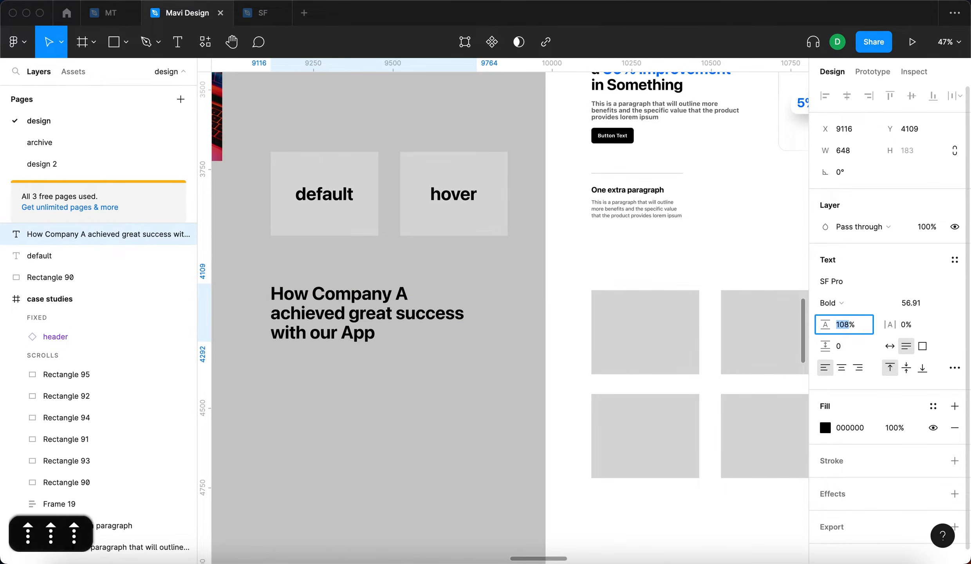
pyautogui.press('Up')
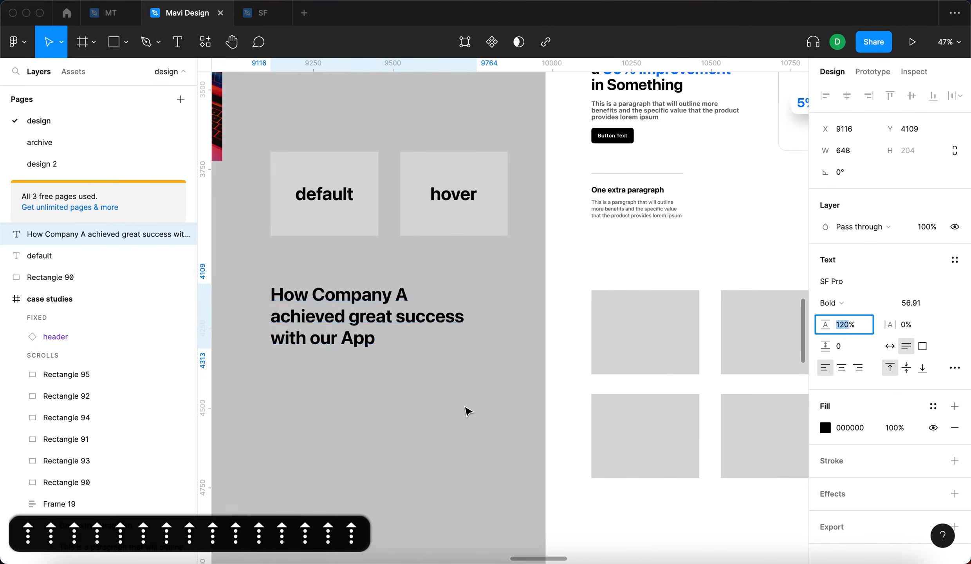
pyautogui.click(466, 410)
# Step: Duplicate the headline above itself and reword the copy as "industry"
pyautogui.hscroll(-3, 470, 368)
pyautogui.moveTo(395, 313); pyautogui.dragTo(409, 297)
pyautogui.doubleClick(410, 296)
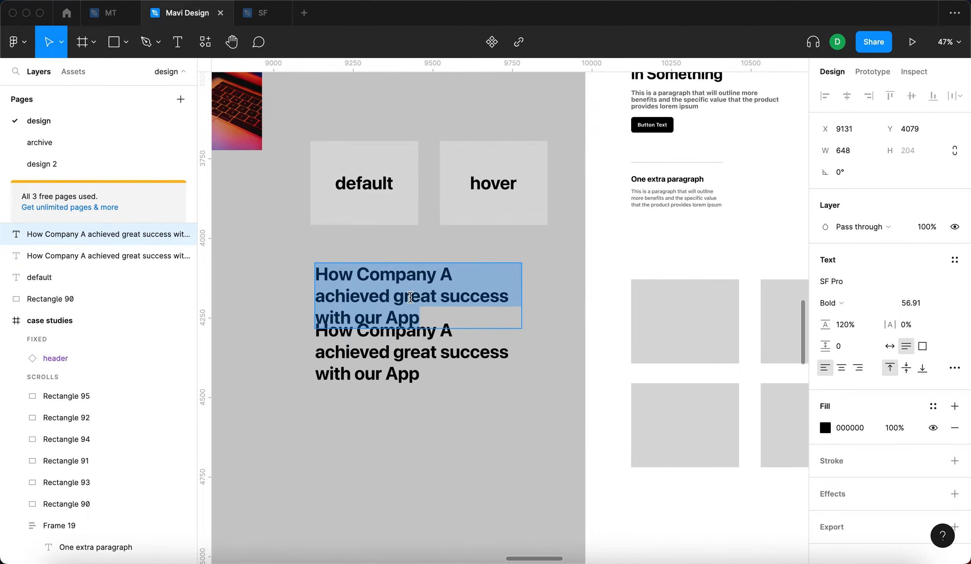
pyautogui.write('industrz')
pyautogui.press('BackSpace')
pyautogui.write('y')
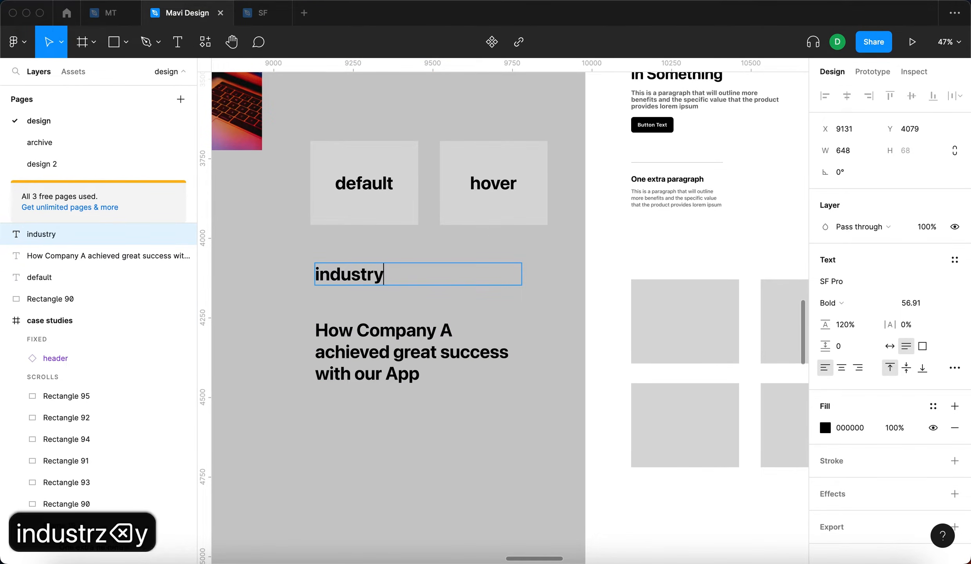
# Step: Replace the "industry" text with "AUTOMOTIVE" as the tag above the headline
pyautogui.press('super+a')
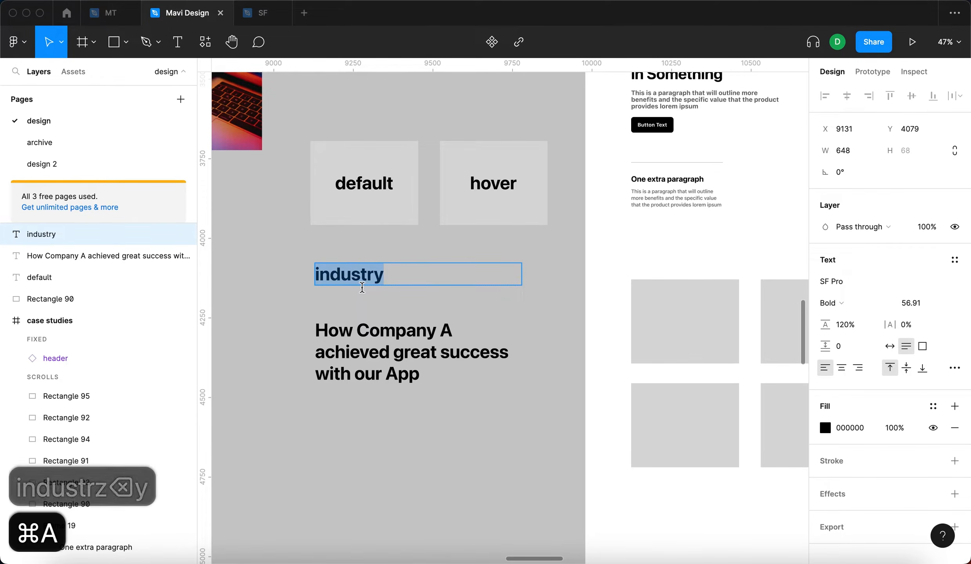
pyautogui.press('BackSpace')
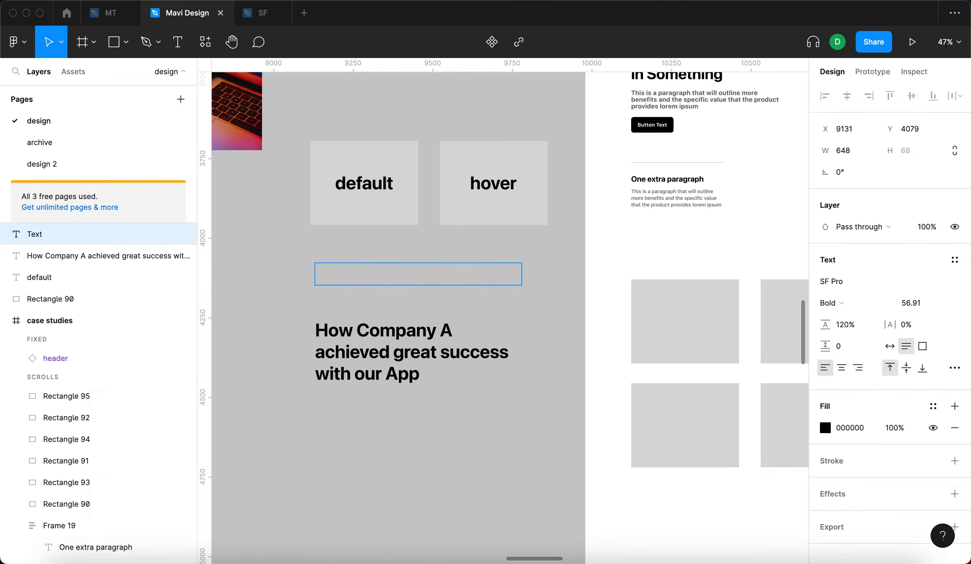
pyautogui.write('AUTOMOTIVE')
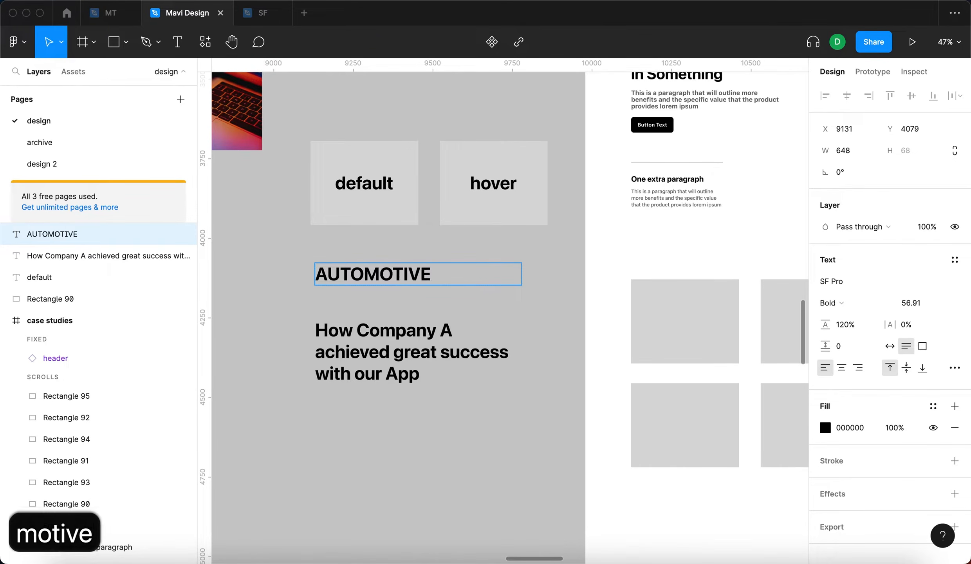
# Step: Scale the AUTOMOTIVE text down to about 351 wide and place it just above the headline, closing the gap between them
pyautogui.press('Escape')
pyautogui.press('l')
pyautogui.press('k')
pyautogui.moveTo(523, 279); pyautogui.dragTo(427, 279)
pyautogui.moveTo(366, 275); pyautogui.dragTo(361, 310)
pyautogui.click(362, 287)
pyautogui.click(367, 286)
pyautogui.moveTo(354, 360); pyautogui.dragTo(354, 368)
pyautogui.click(377, 468)
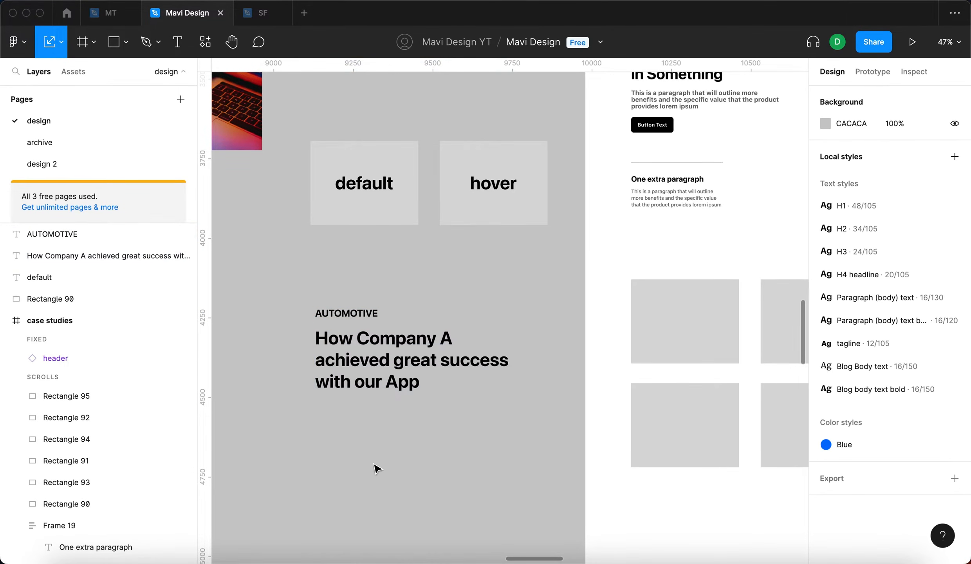
# Step: Insert an instance of the button component beneath the case study headline, aligned with the text's left edge
pyautogui.press('v')
pyautogui.click(73, 72)
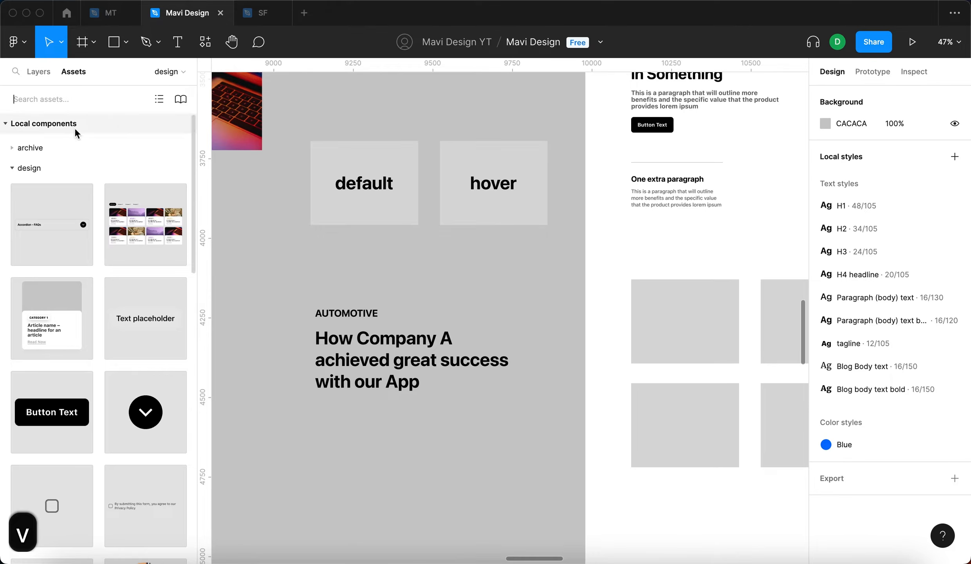
pyautogui.moveTo(76, 402); pyautogui.dragTo(357, 413)
pyautogui.click(383, 455)
pyautogui.press('k')
# Step: Set the button's importance to "no background" and move it slightly closer to the headline
pyautogui.click(360, 410)
pyautogui.click(394, 426)
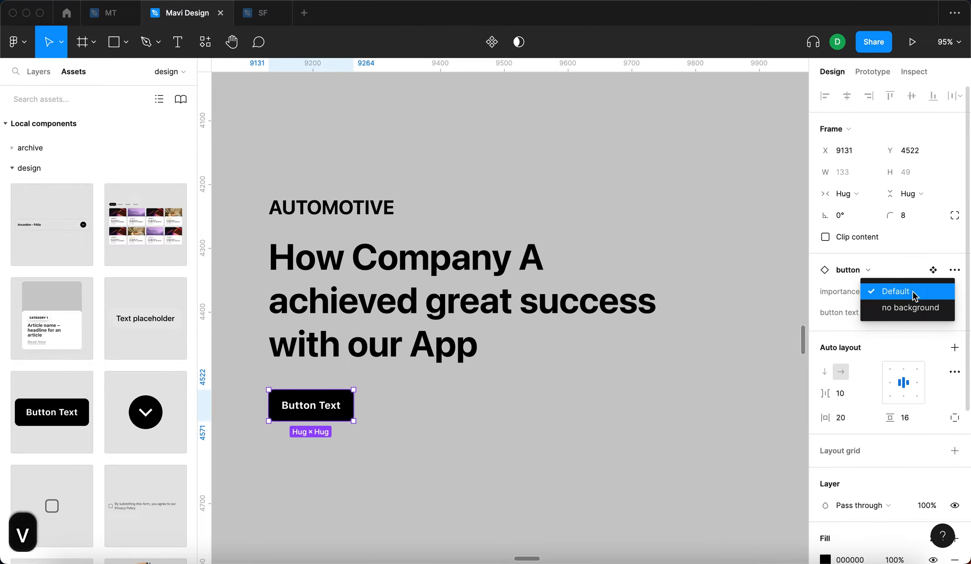
pyautogui.click(897, 309)
pyautogui.click(349, 409)
pyautogui.moveTo(320, 395); pyautogui.dragTo(314, 388)
pyautogui.click(363, 388)
# Step: Move the blog article preview component set a little away from the tag component, to X 4081, Y 4282
pyautogui.scroll(-10, 419, 413)
pyautogui.hscroll(-15, 423, 416)
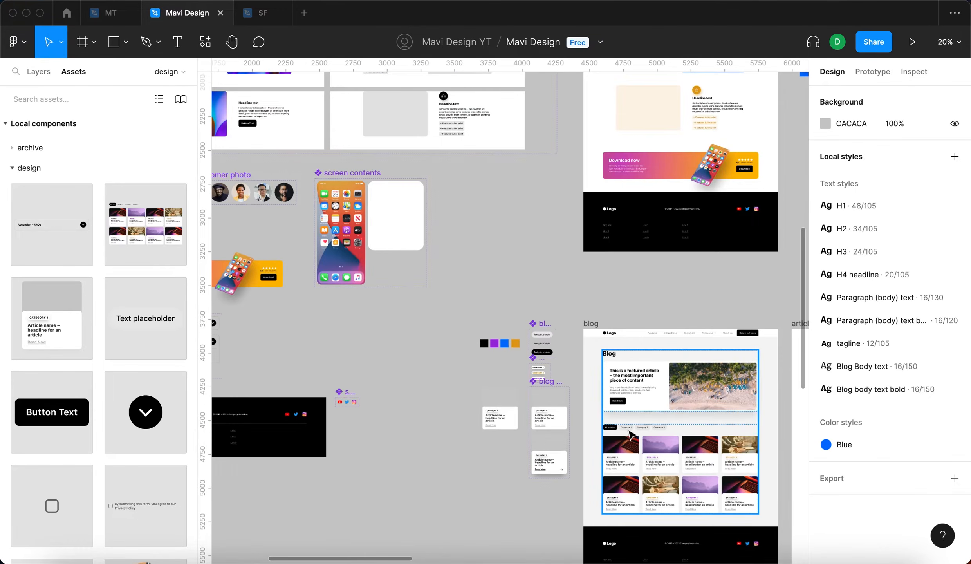
pyautogui.scroll(4, 649, 482)
pyautogui.scroll(5, 647, 482)
pyautogui.scroll(-6, 450, 391)
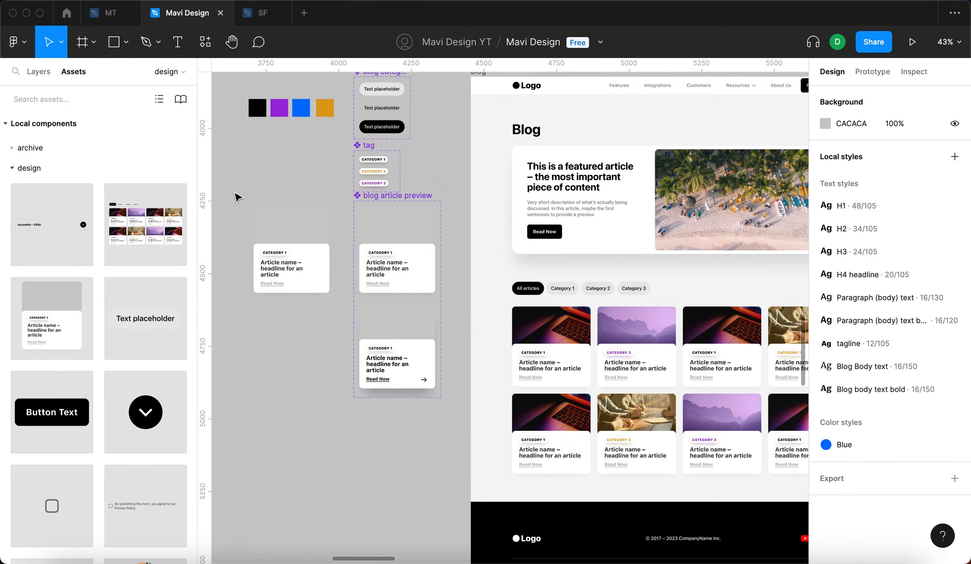
pyautogui.scroll(3, 396, 258)
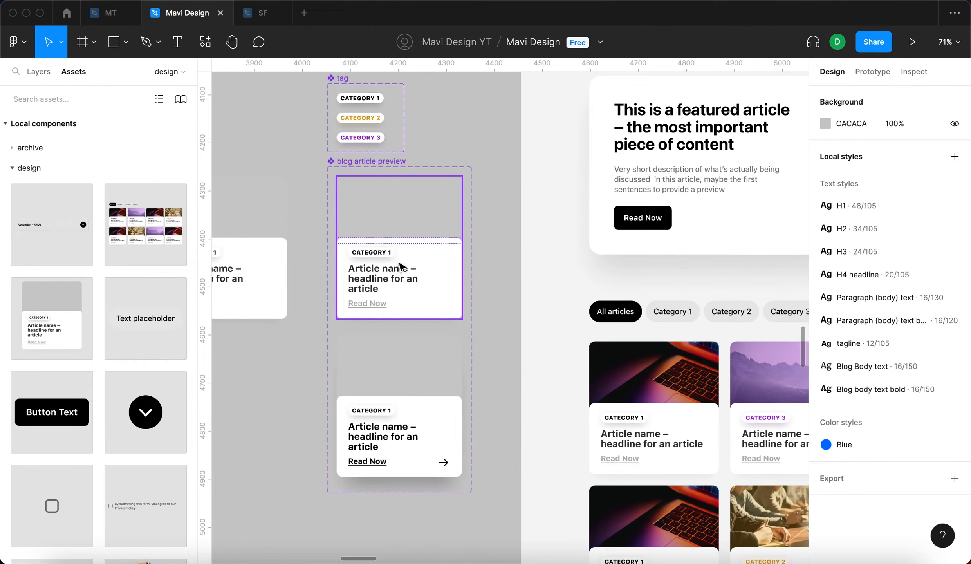
pyautogui.moveTo(391, 161); pyautogui.dragTo(405, 176)
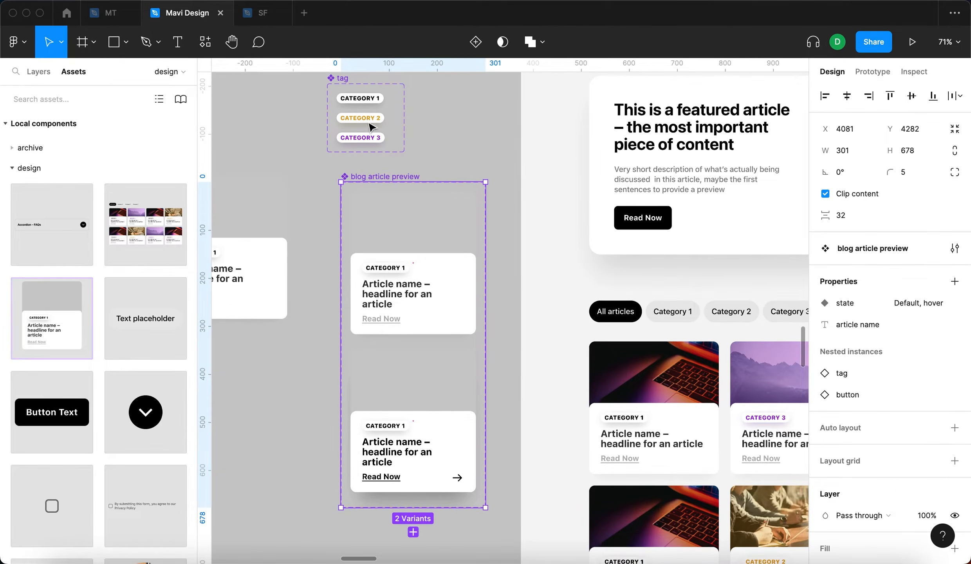
pyautogui.click(510, 419)
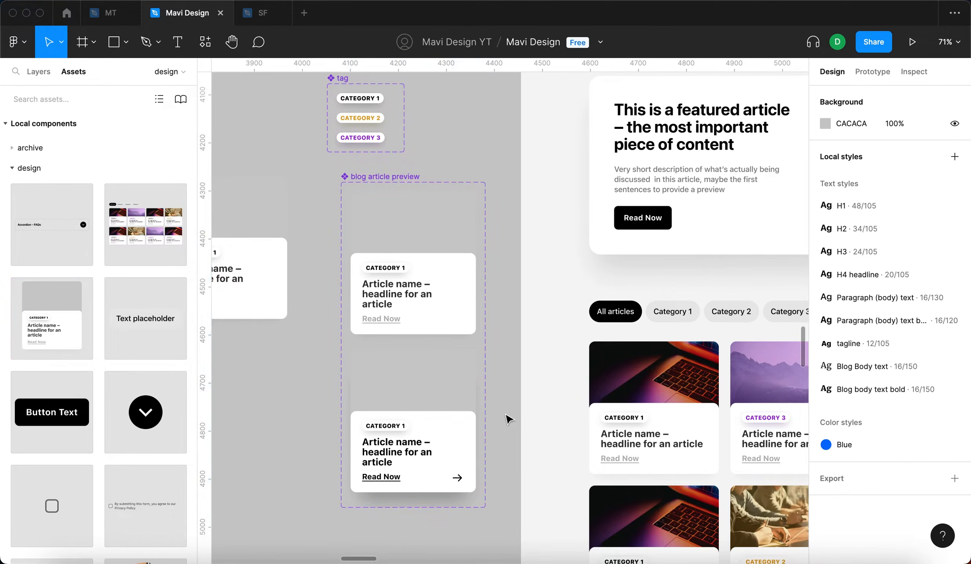
# Step: Move the loose blog article preview card beside the case study text as a reference, to about X 9565, Y 4593
pyautogui.scroll(-10, 380, 362)
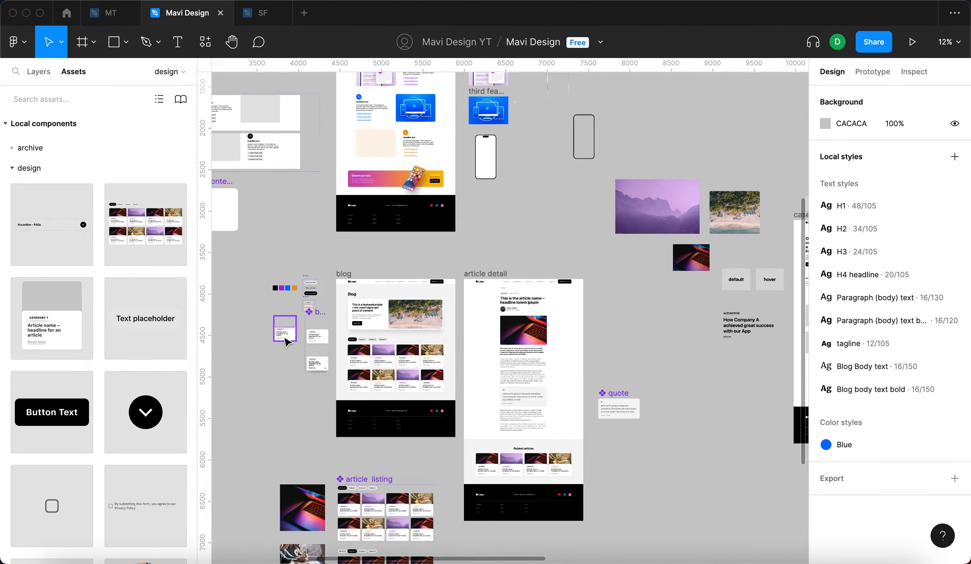
pyautogui.moveTo(290, 345); pyautogui.dragTo(755, 372)
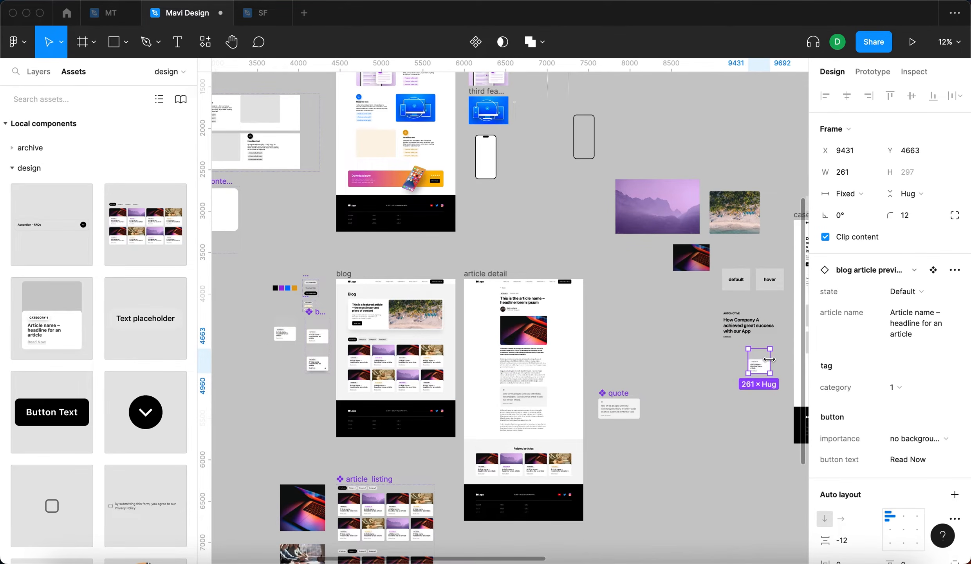
pyautogui.hotkey('shift', '2')
pyautogui.hscroll(5, 762, 367)
pyautogui.moveTo(521, 373); pyautogui.dragTo(580, 334)
pyautogui.scroll(-5, 557, 321)
pyautogui.click(598, 447)
pyautogui.scroll(-2, 586, 339)
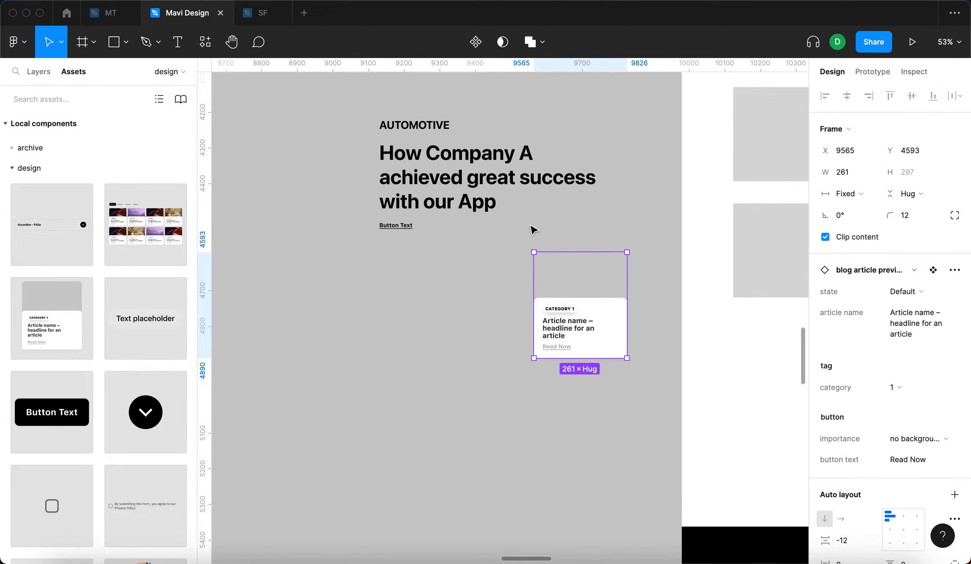
# Step: Move the reference article card farther away from the AUTOMOTIVE tag, headline and button text
pyautogui.scroll(2, 480, 347)
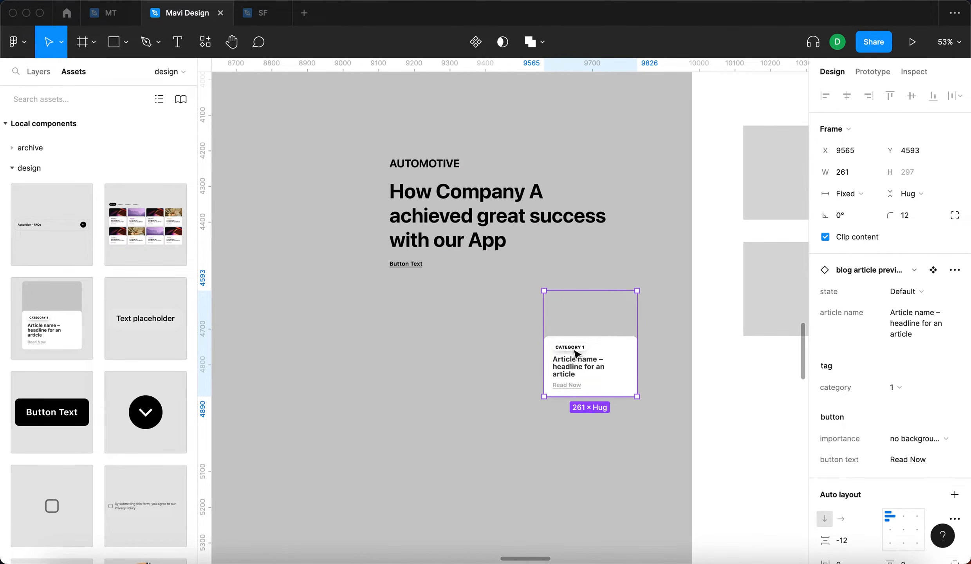
pyautogui.click(403, 168)
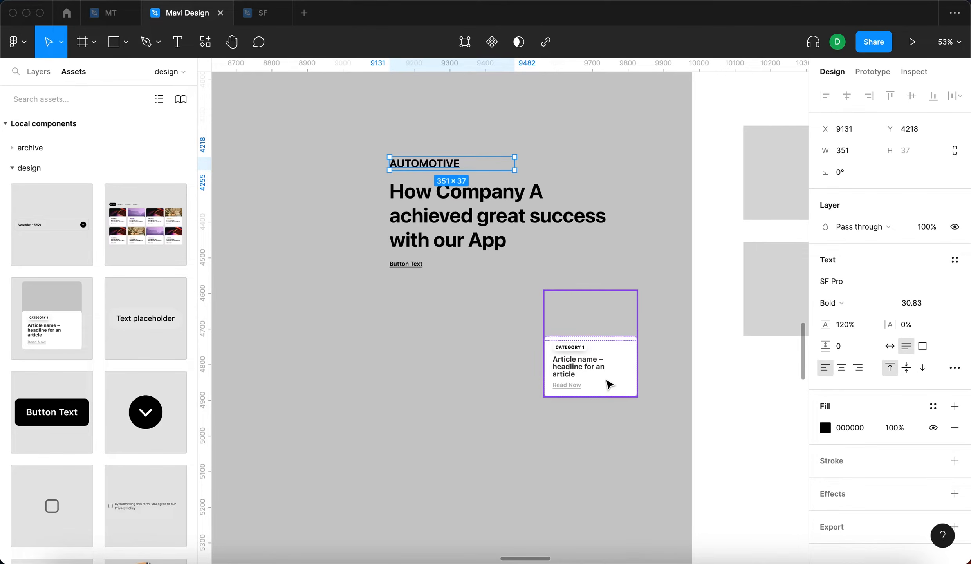
pyautogui.click(416, 264)
pyautogui.moveTo(597, 379); pyautogui.dragTo(626, 377)
pyautogui.click(438, 382)
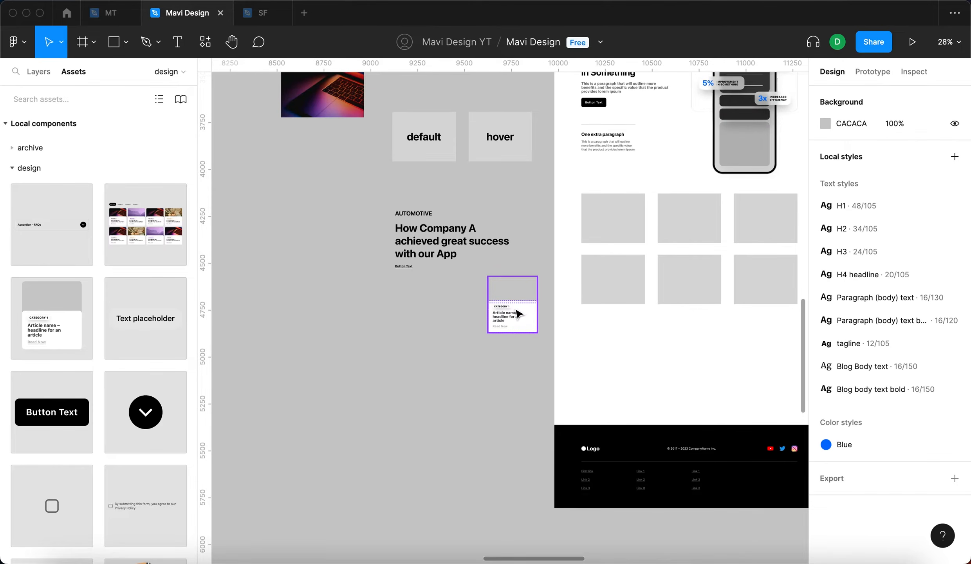
# Step: Examine the category tag nested in the reference article card and the text style it uses
pyautogui.scroll(5, 506, 309)
pyautogui.doubleClick(506, 308)
pyautogui.doubleClick(506, 309)
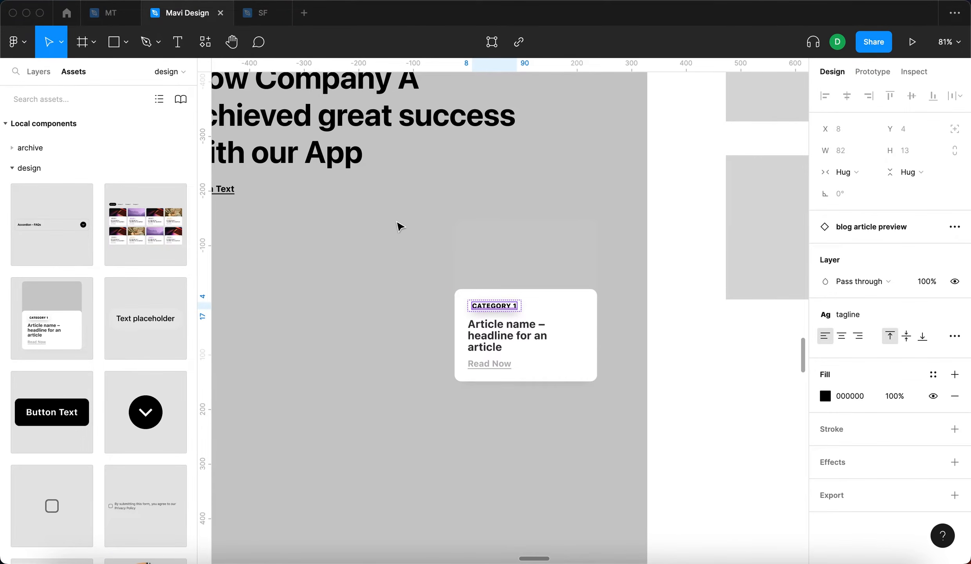
pyautogui.click(397, 223)
pyautogui.scroll(-5, 406, 232)
pyautogui.hscroll(-2, 407, 233)
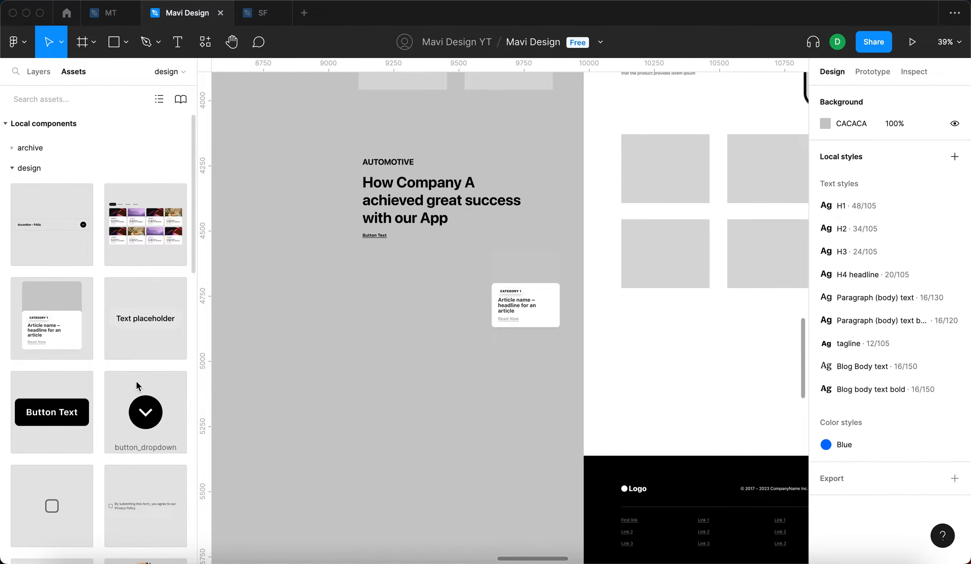
# Step: Insert an instance of the tag component, showing CATEGORY 1, below the button text at about X 9131, Y 4611
pyautogui.scroll(-15, 136, 380)
pyautogui.scroll(-10, 138, 375)
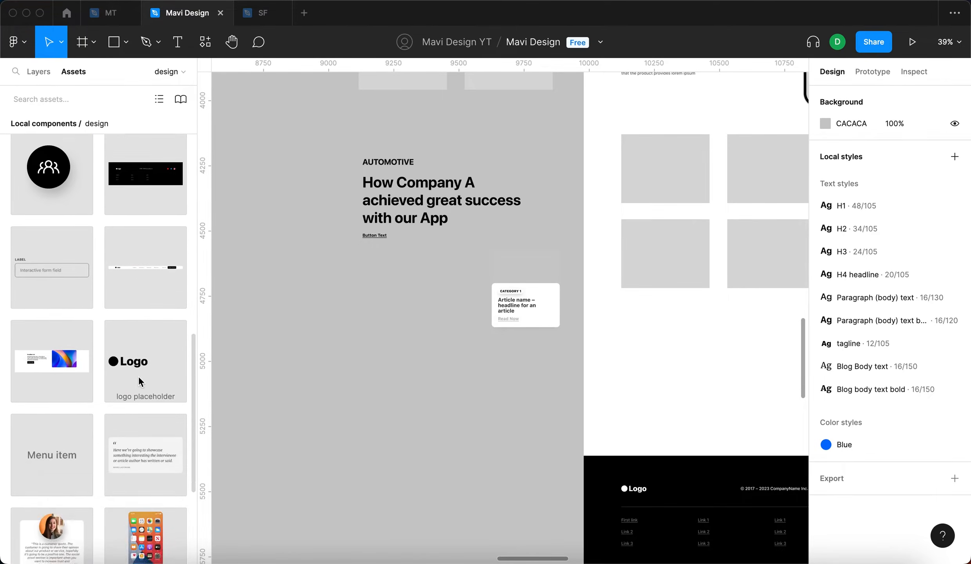
pyautogui.moveTo(145, 453); pyautogui.dragTo(379, 263)
pyautogui.click(413, 342)
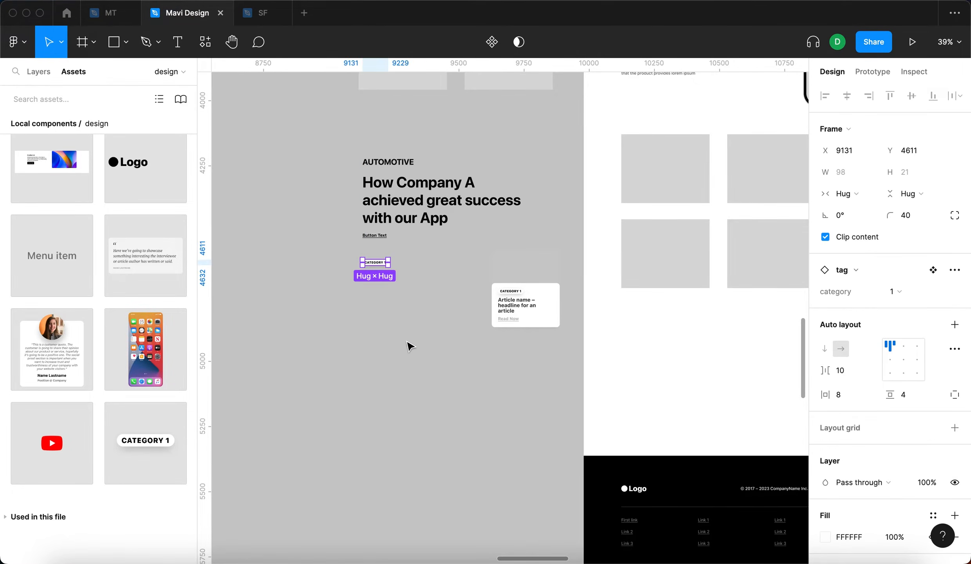
pyautogui.click(407, 343)
# Step: Examine the tag and blog article preview component sets beside the blog page
pyautogui.scroll(-5, 407, 343)
pyautogui.hscroll(-10, 415, 317)
pyautogui.scroll(5, 418, 247)
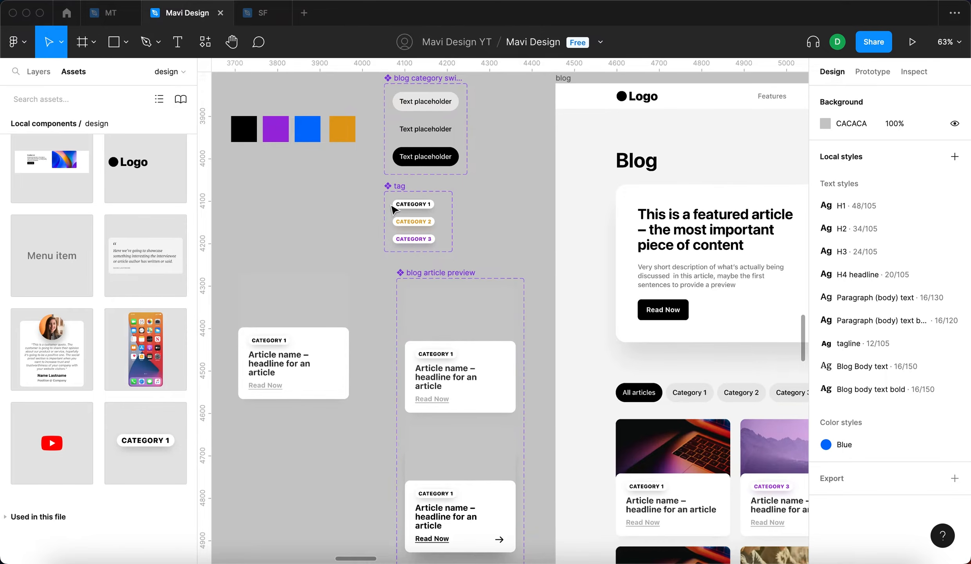
pyautogui.click(434, 276)
pyautogui.scroll(-5, 600, 322)
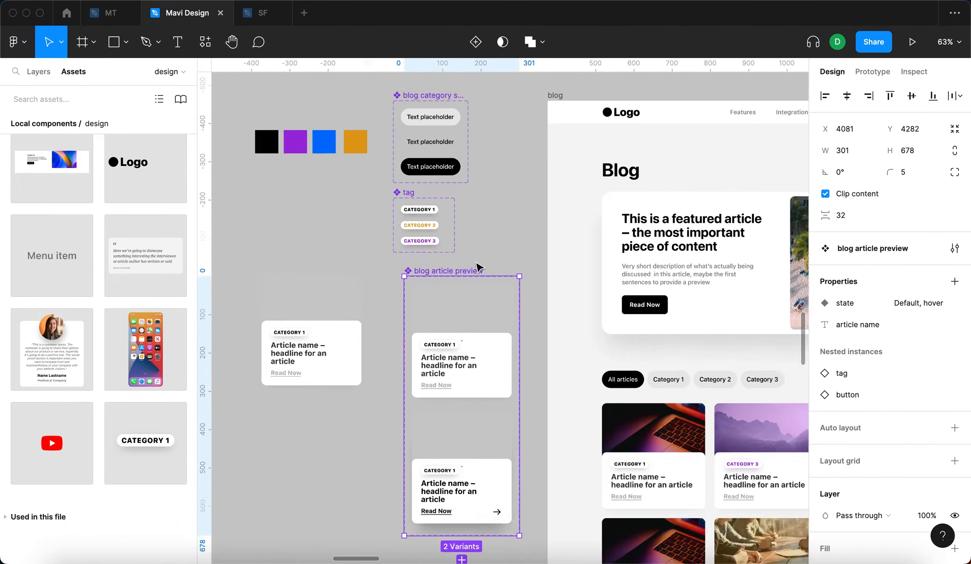
pyautogui.click(562, 184)
# Step: Reposition the category tag slightly and move the button text below it to Y 4779, leaving room for a headline
pyautogui.hscroll(3, 562, 184)
pyautogui.scroll(-1, 562, 184)
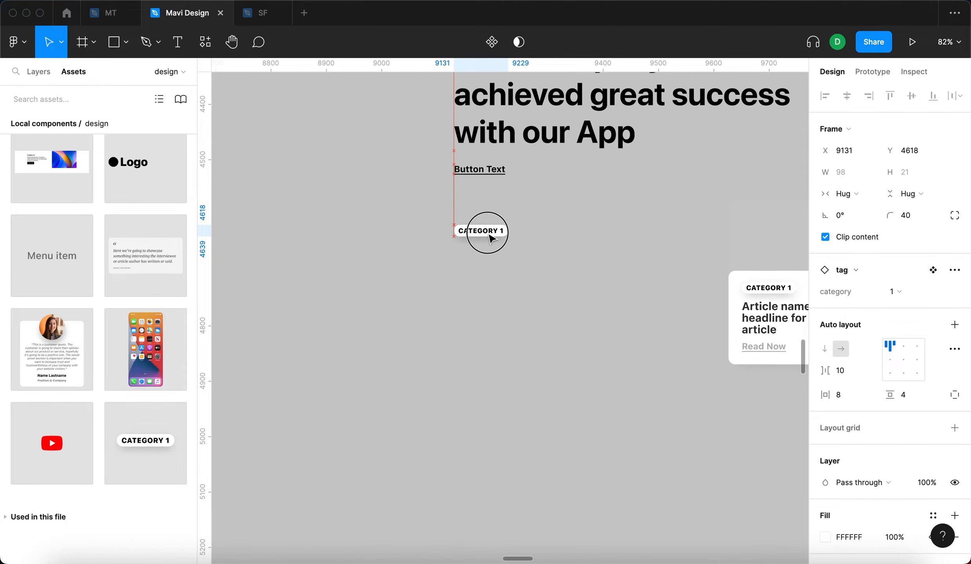
pyautogui.moveTo(486, 232); pyautogui.dragTo(478, 233)
pyautogui.moveTo(296, 190); pyautogui.dragTo(584, 293)
pyautogui.moveTo(494, 172); pyautogui.dragTo(497, 322)
# Step: Apply the H4 headline text style to the case study headline and place it between the category tag and the button
pyautogui.click(585, 143)
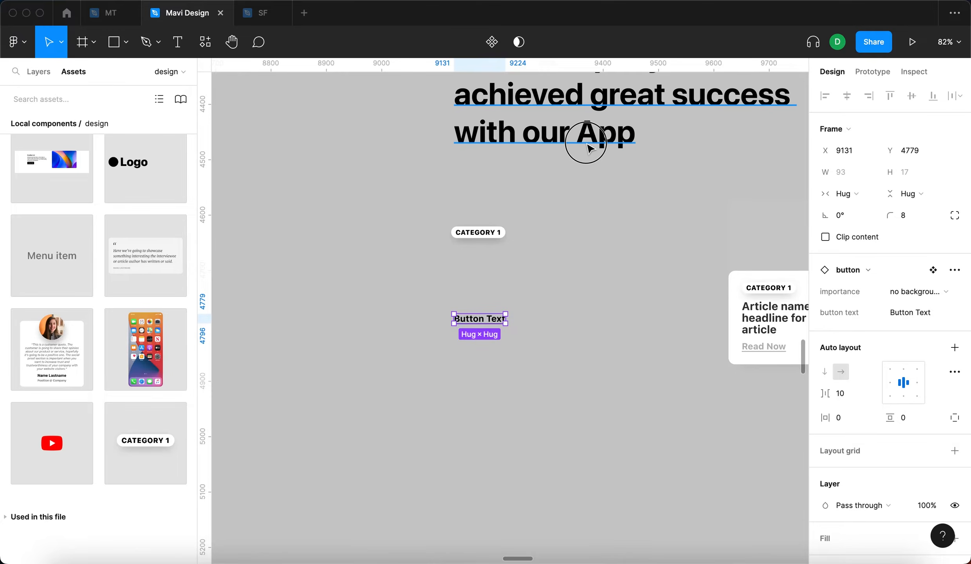
pyautogui.scroll(-5, 586, 143)
pyautogui.scroll(5, 596, 130)
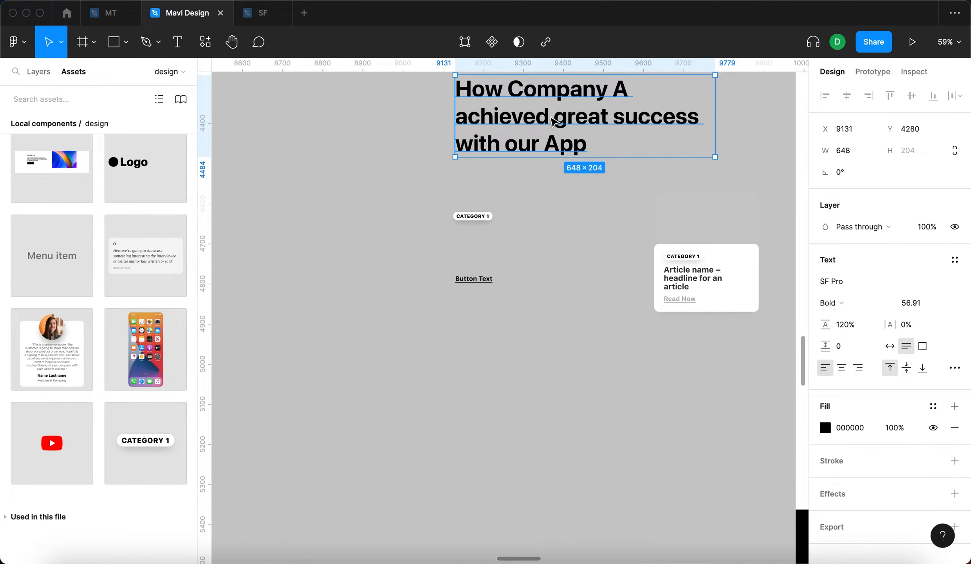
pyautogui.moveTo(552, 120); pyautogui.dragTo(544, 163)
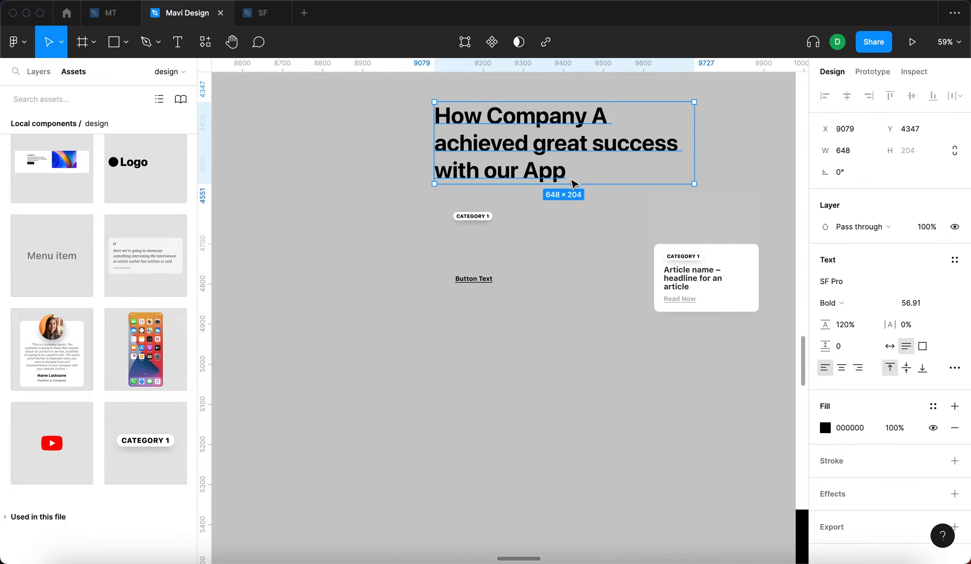
pyautogui.click(953, 260)
pyautogui.click(896, 406)
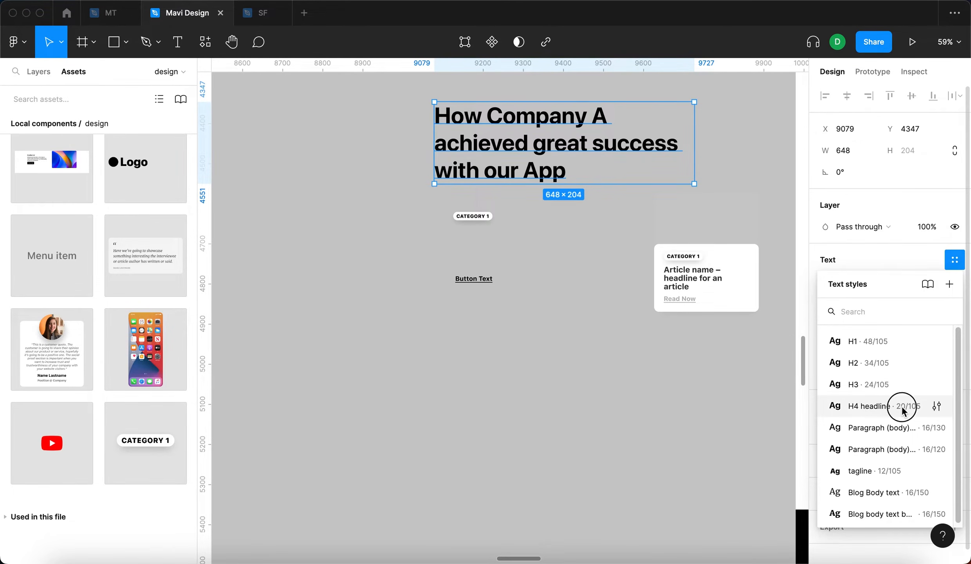
pyautogui.click(548, 158)
pyautogui.moveTo(545, 106); pyautogui.dragTo(563, 229)
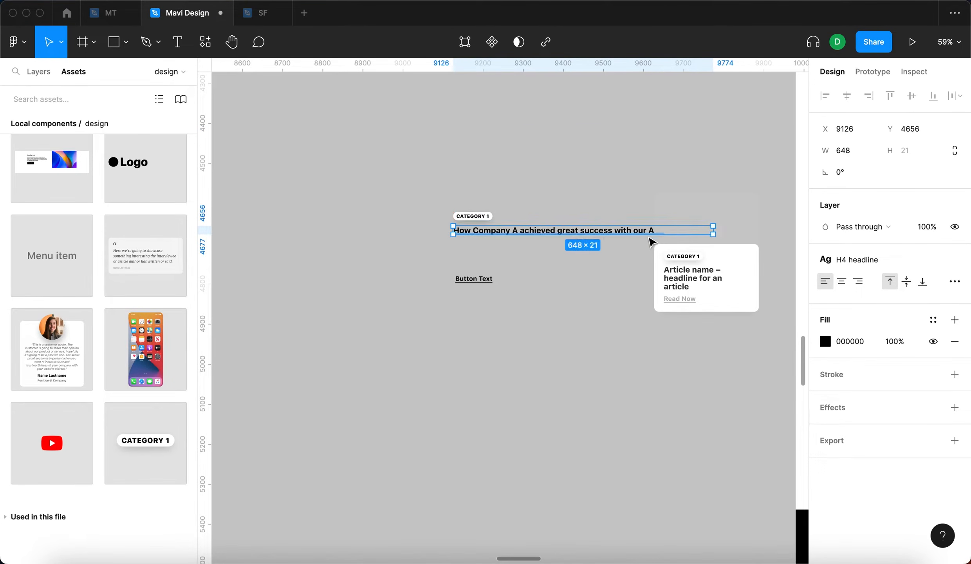
# Step: Narrow the headline to about 314 wide so it wraps, and combine tag, headline and button in a vertical auto layout
pyautogui.moveTo(713, 230); pyautogui.dragTo(579, 230)
pyautogui.moveTo(410, 148); pyautogui.dragTo(550, 367)
pyautogui.hotkey('shift', 'a')
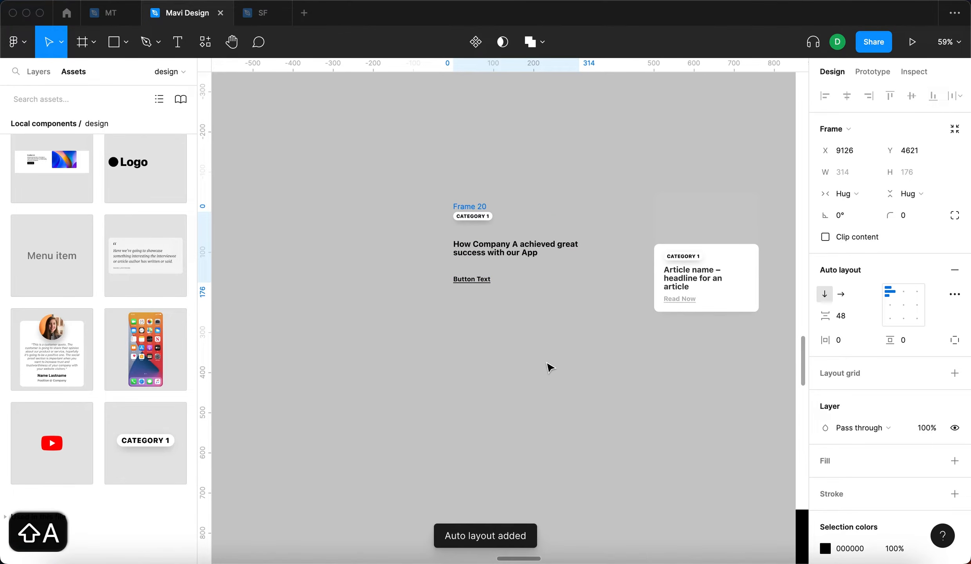
# Step: Check the article card's spacing for reference and set the new auto layout frame's item spacing to 12
pyautogui.click(699, 275)
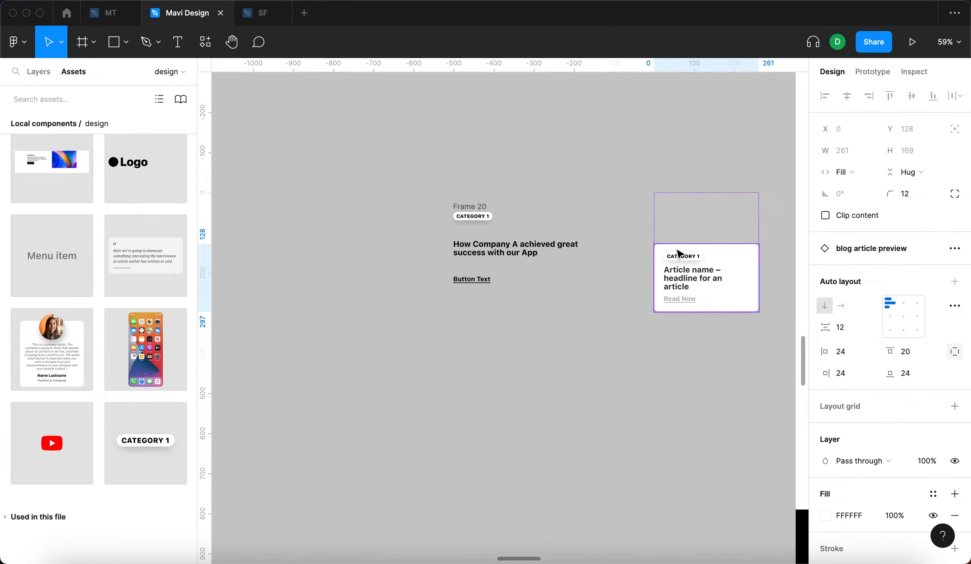
pyautogui.click(483, 210)
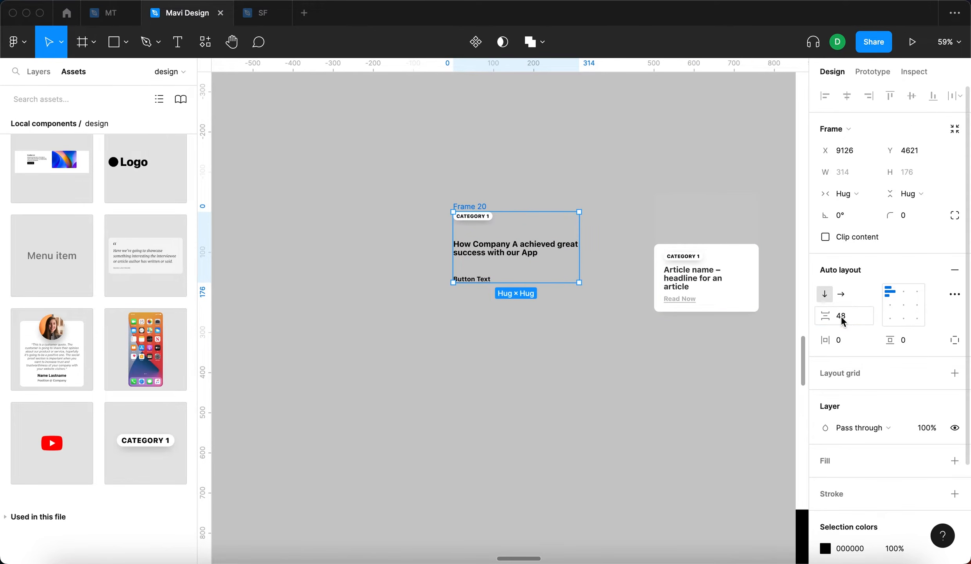
pyautogui.write('12')
pyautogui.press('Return')
# Step: Check the article card's padding for reference and set the case study frame's horizontal and vertical padding to 24
pyautogui.click(707, 303)
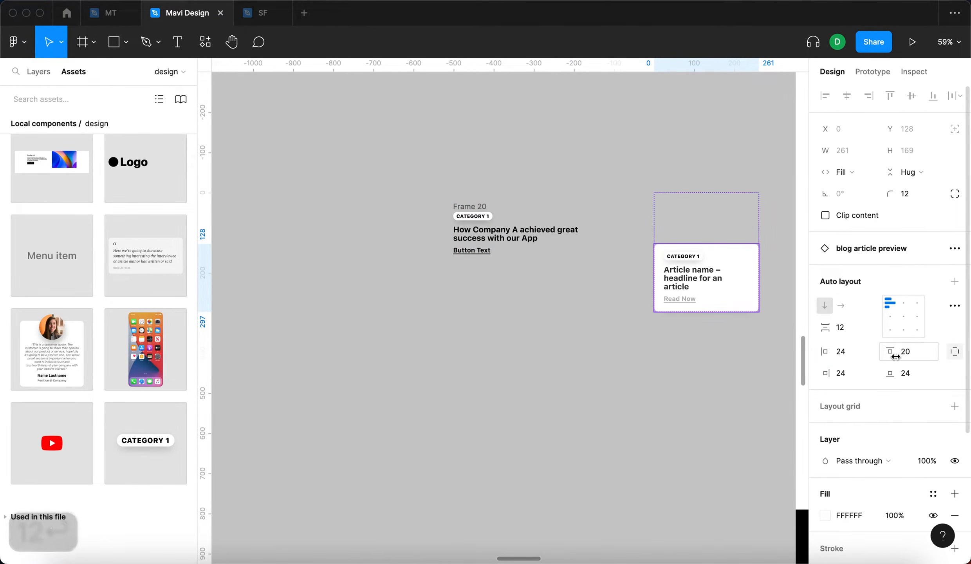
pyautogui.scroll(5, 537, 238)
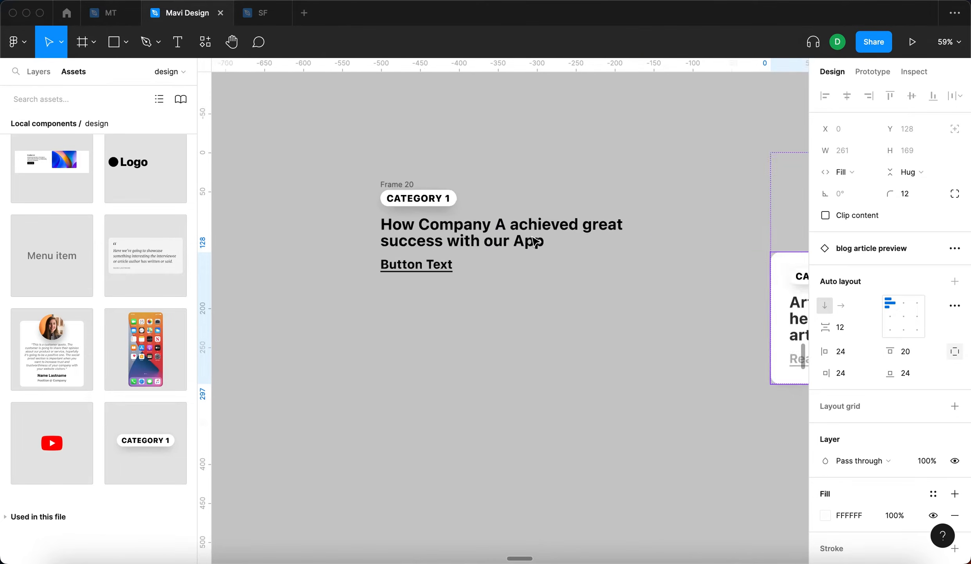
pyautogui.click(392, 176)
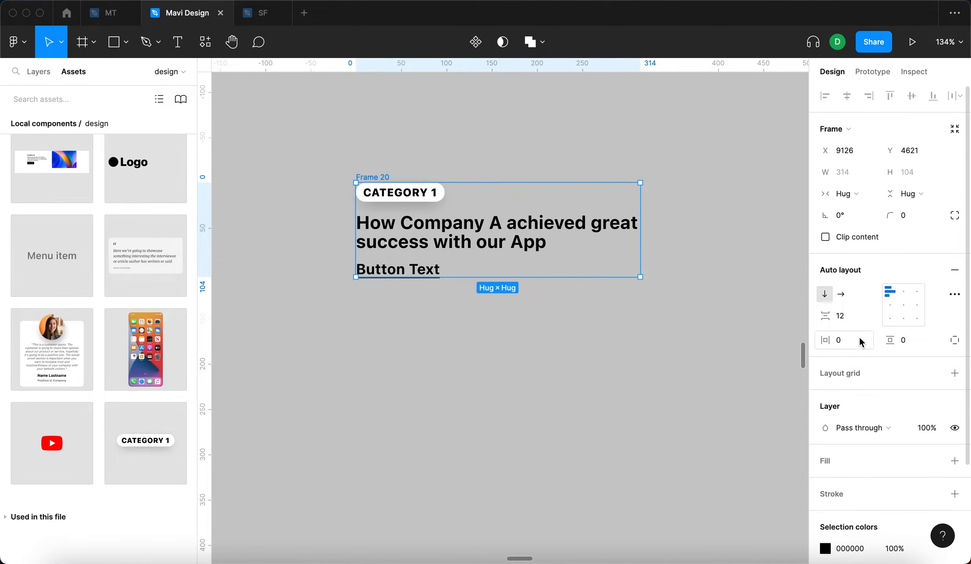
pyautogui.write('24')
pyautogui.press('Tab')
pyautogui.write('24')
pyautogui.press('Return')
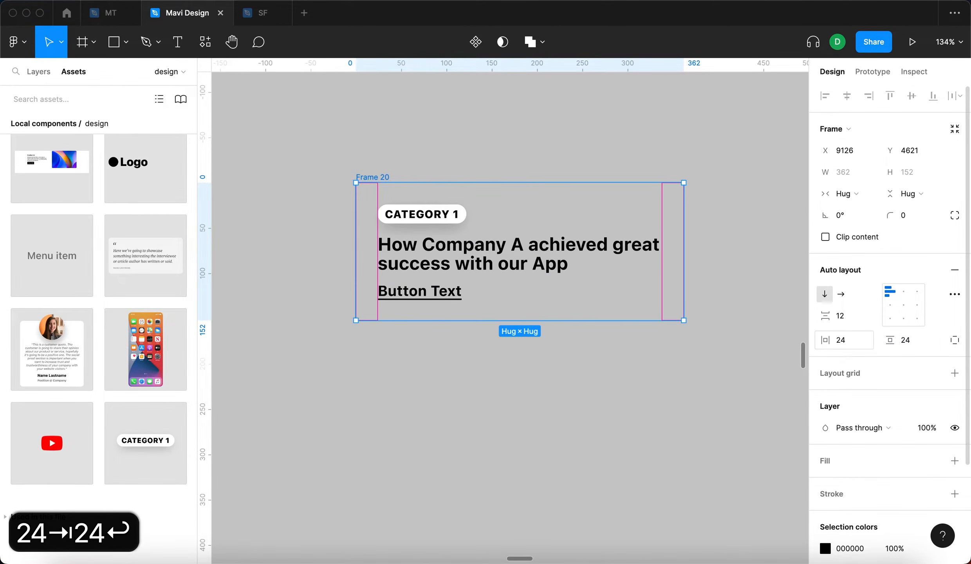
# Step: Switch the case study frame to individual padding values and reduce its top padding to 20
pyautogui.click(954, 340)
pyautogui.click(909, 345)
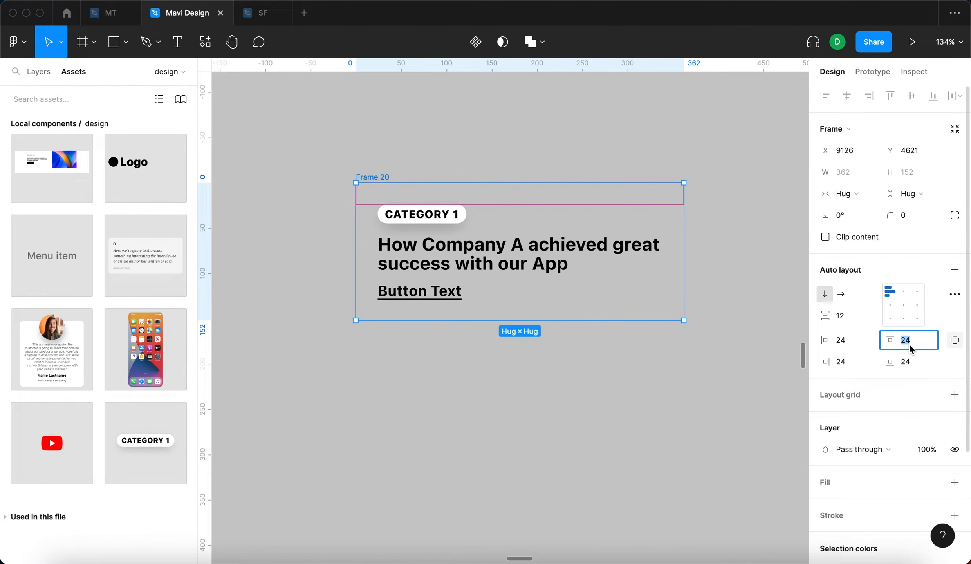
pyautogui.press('Down')
pyautogui.press('Down')
pyautogui.press('Down')
pyautogui.press('Down')
pyautogui.press('Return')
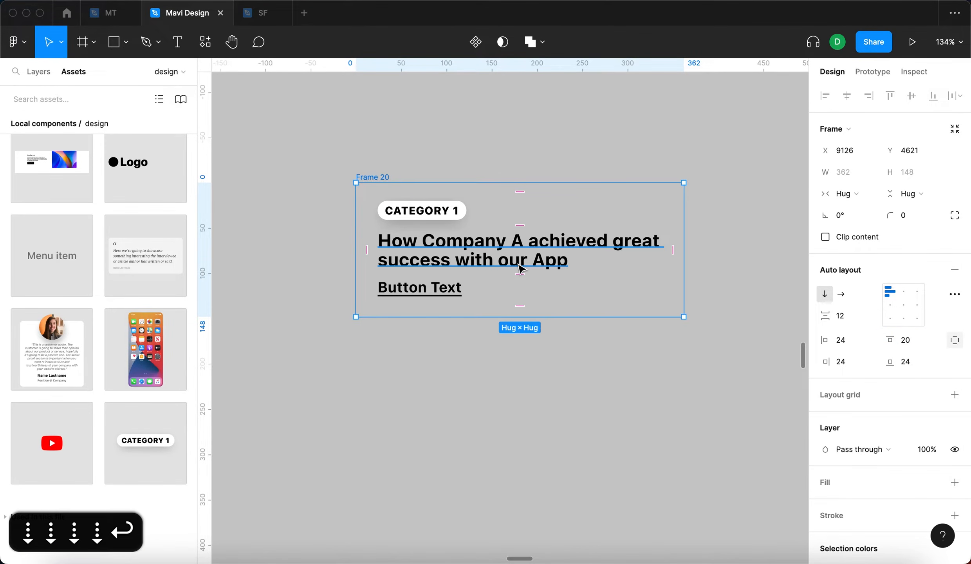
# Step: Set the case study headline's horizontal resizing to Fill so it follows the width of its auto layout frame
pyautogui.press('Return')
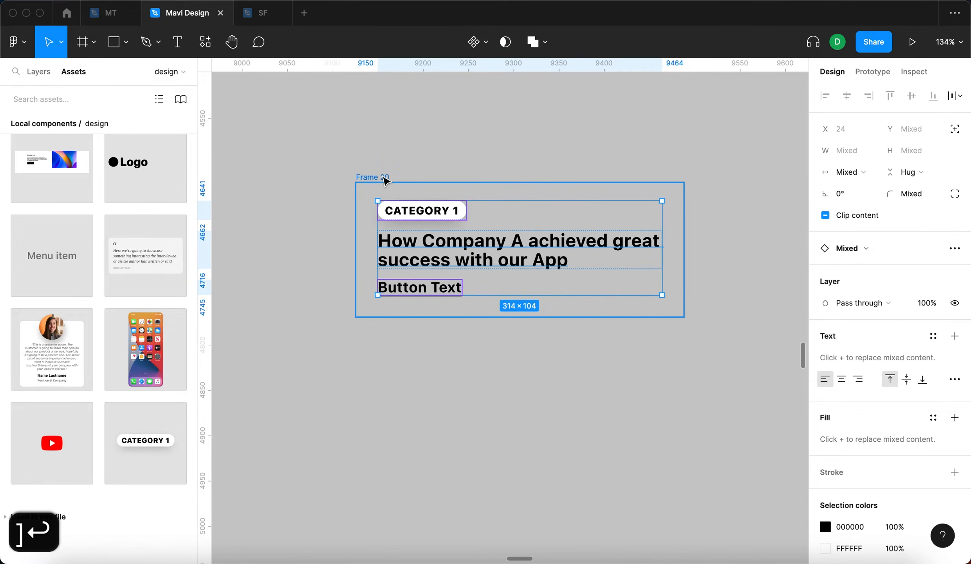
pyautogui.keyDown('shift'); pyautogui.click(416, 214); pyautogui.keyUp('shift')
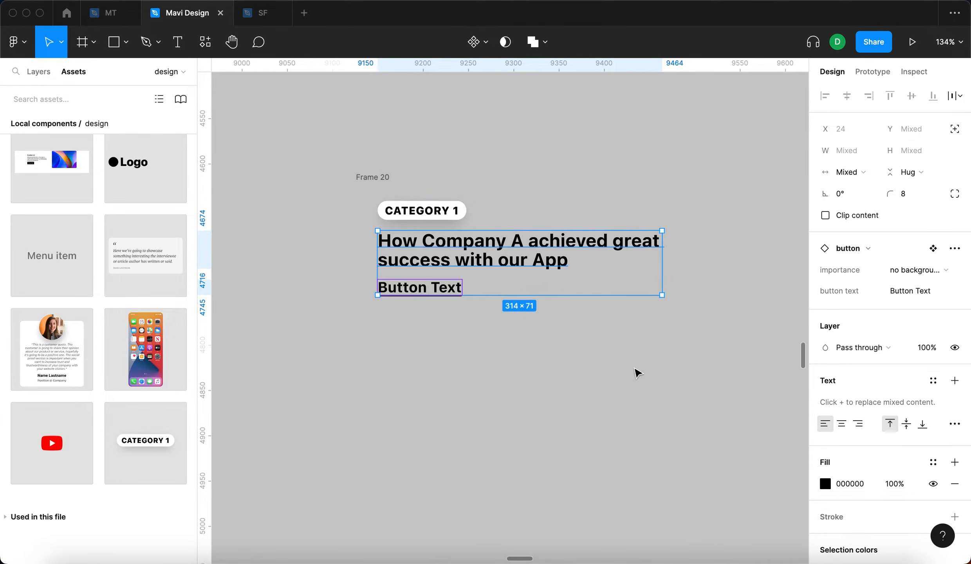
pyautogui.keyDown('shift'); pyautogui.click(433, 290); pyautogui.keyUp('shift')
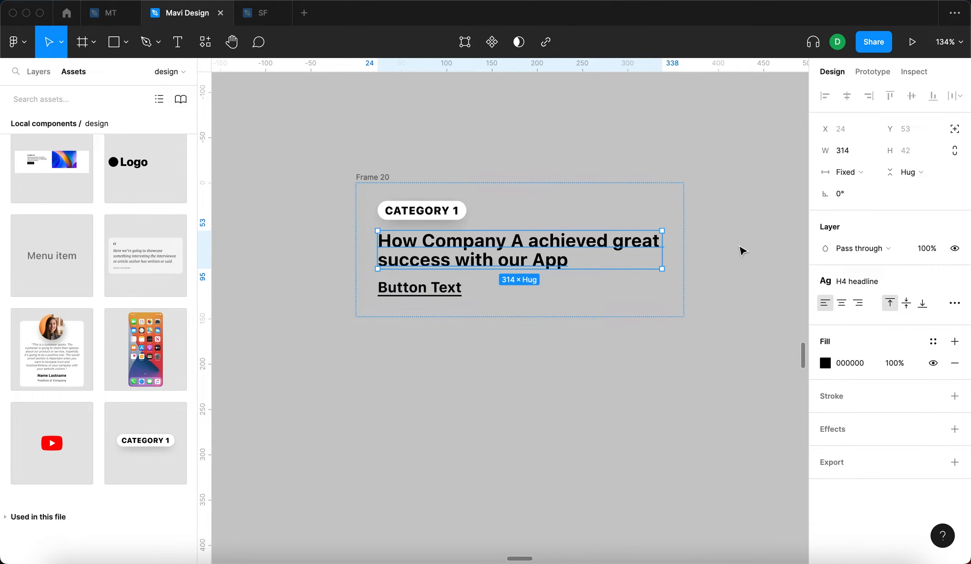
pyautogui.click(846, 172)
pyautogui.click(846, 203)
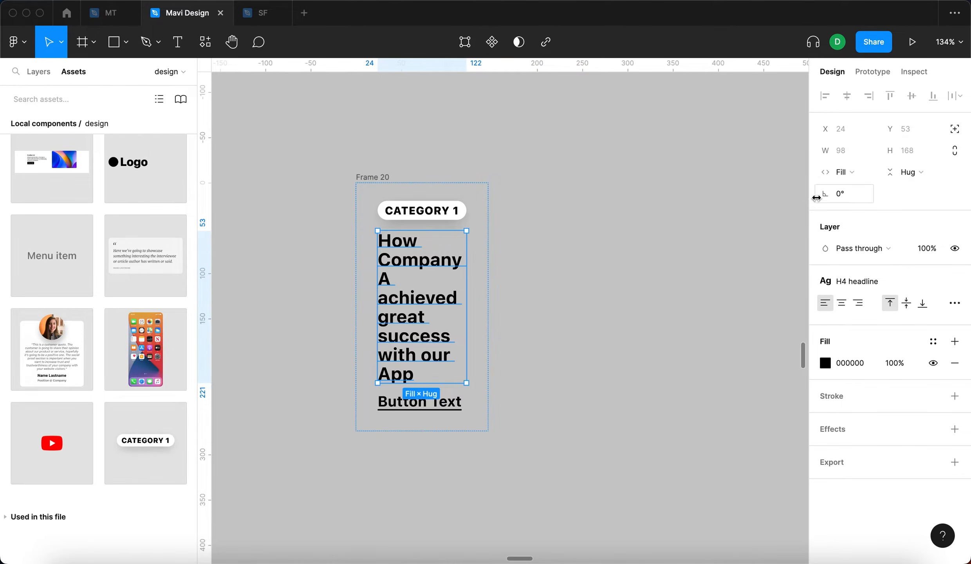
# Step: Narrow the case study frame to 259 wide and line it up beside the article card's text area
pyautogui.click(618, 157)
pyautogui.click(379, 176)
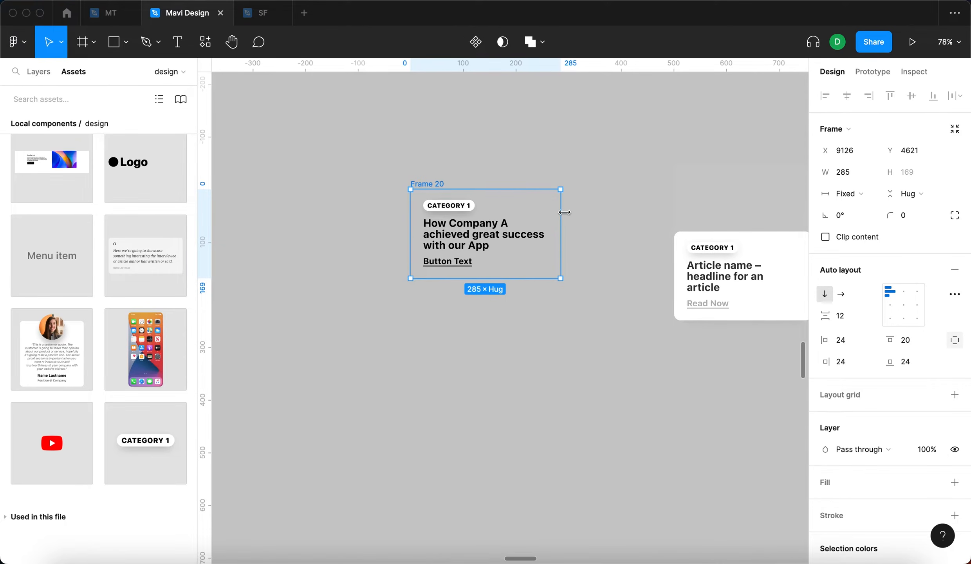
pyautogui.moveTo(565, 212); pyautogui.dragTo(547, 215)
pyautogui.click(601, 233)
pyautogui.moveTo(424, 180); pyautogui.dragTo(443, 218)
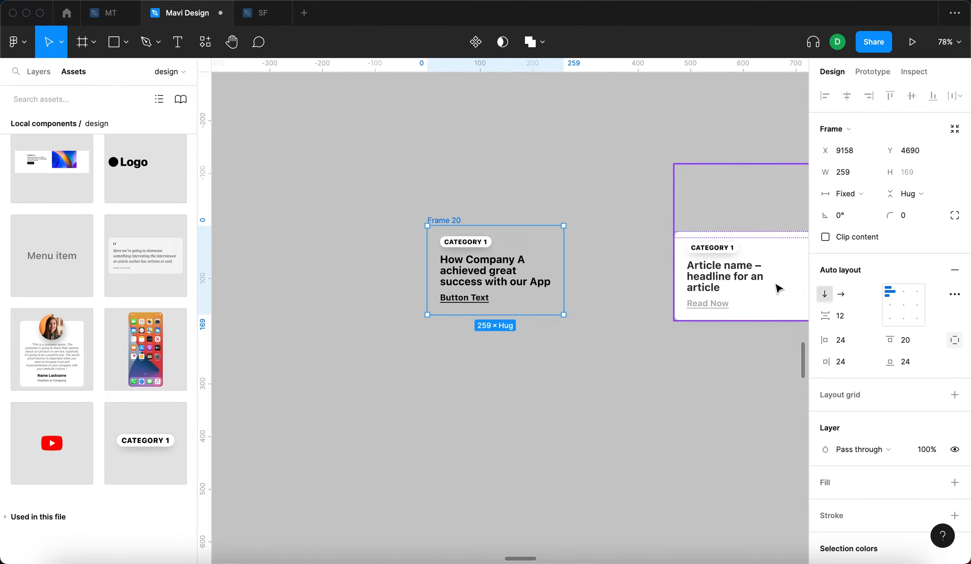
pyautogui.hscroll(5, 756, 294)
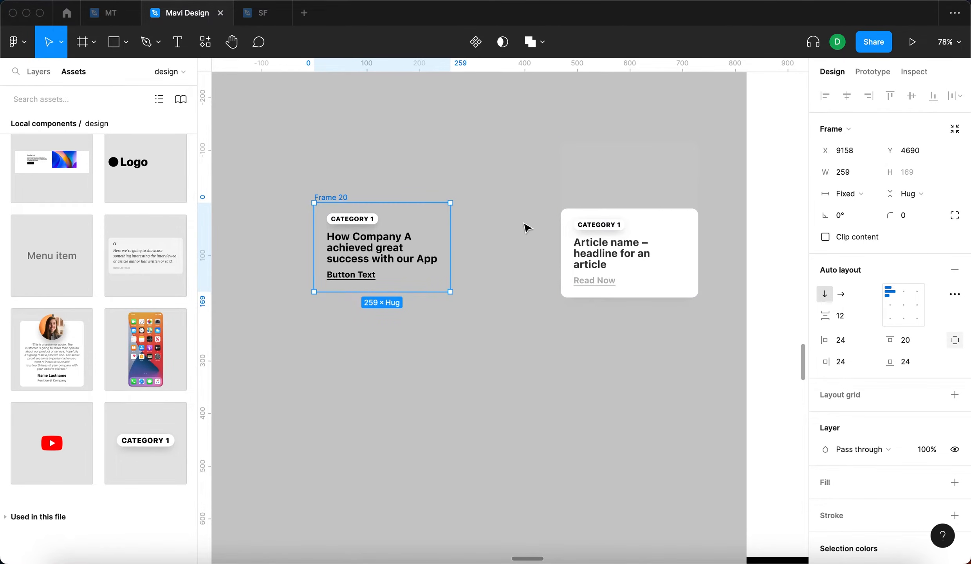
pyautogui.click(527, 228)
pyautogui.click(347, 201)
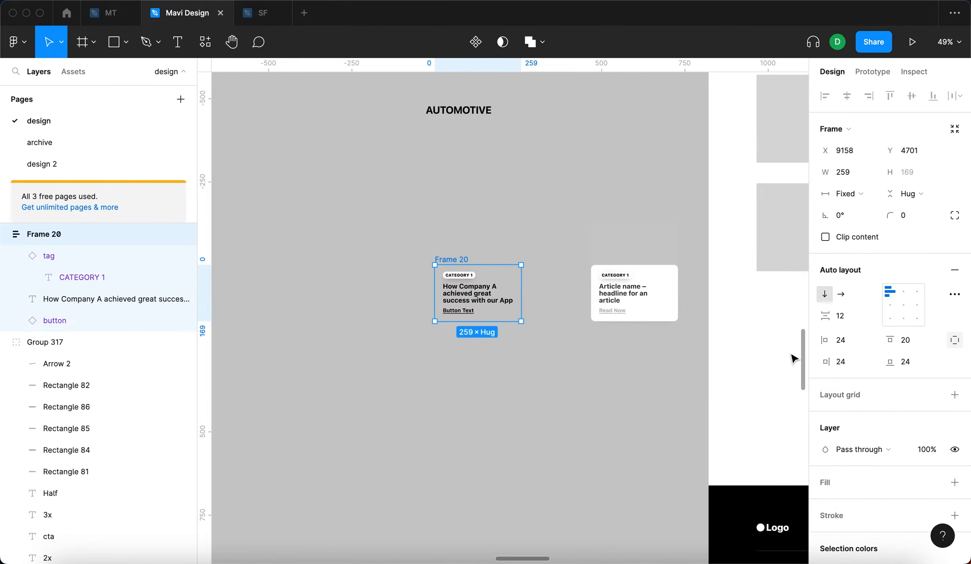
# Step: Give the case study frame an FFFFFF fill and match the article card's corner radius of 12
pyautogui.scroll(-2, 867, 373)
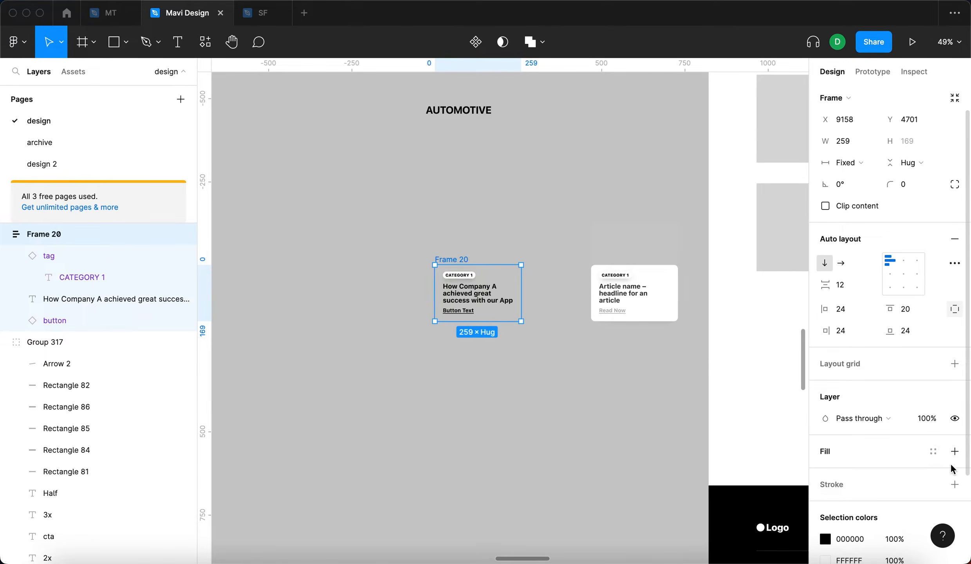
pyautogui.click(956, 453)
pyautogui.doubleClick(664, 305)
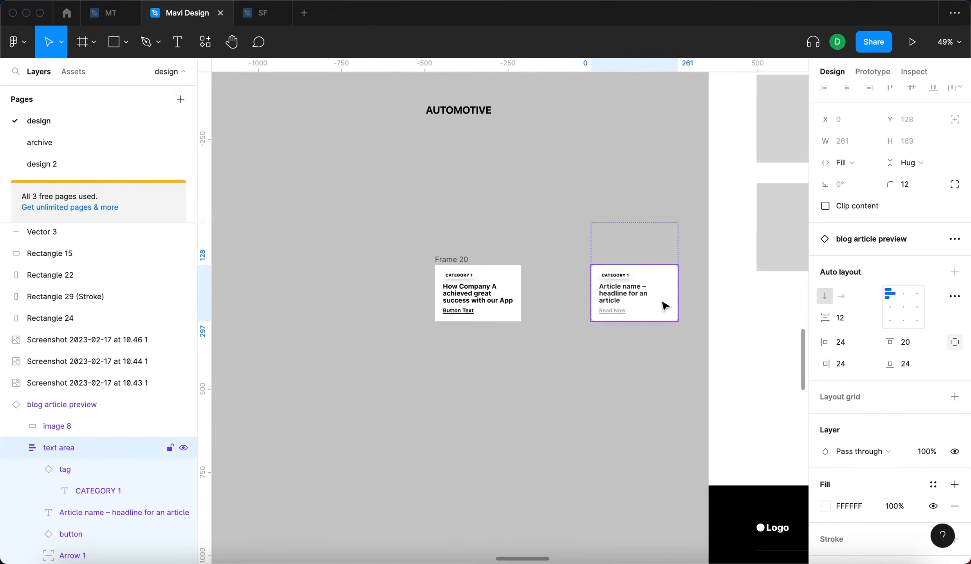
pyautogui.click(500, 282)
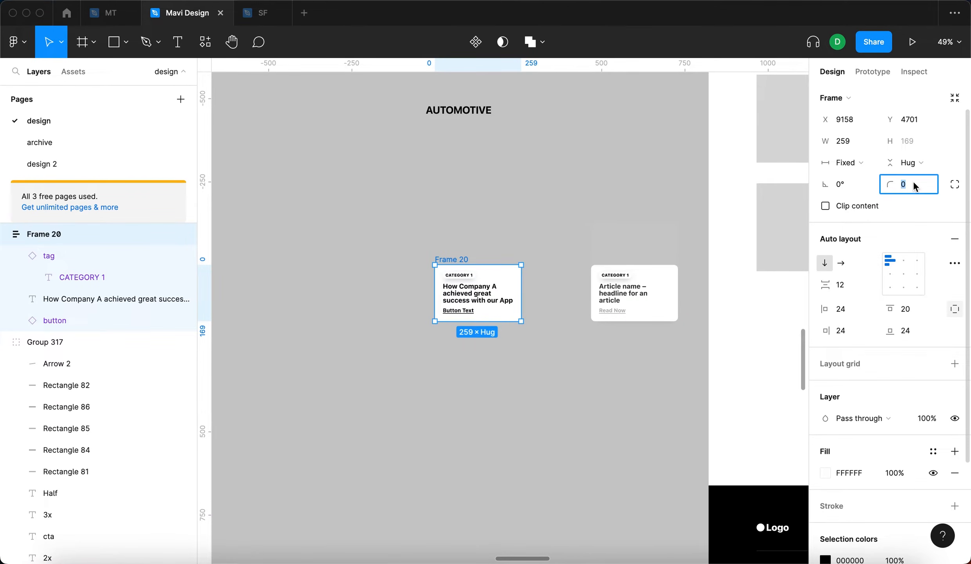
pyautogui.hotkey('shift', 'Return')
pyautogui.click(548, 349)
# Step: Change the case study card's button text to "Read Now"
pyautogui.click(462, 311)
pyautogui.click(897, 311)
pyautogui.write('Read Now')
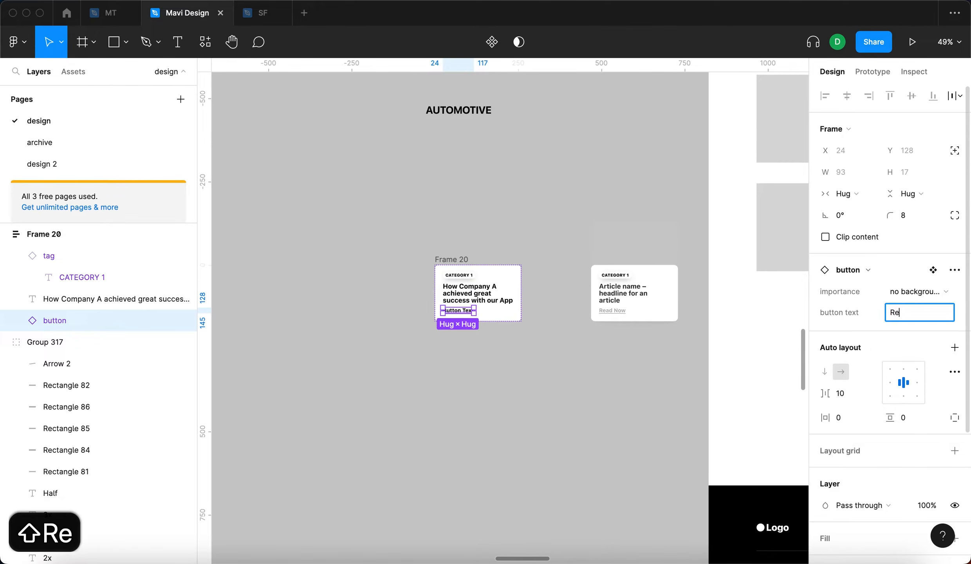
pyautogui.press('Return')
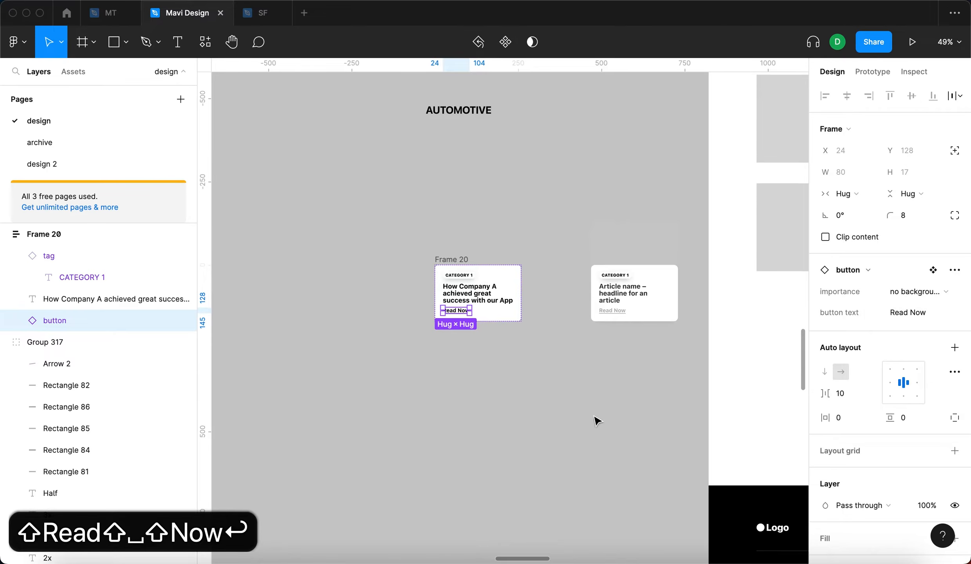
pyautogui.click(678, 401)
# Step: Examine the blog article card's image area and text area for comparison with the case study card
pyautogui.click(651, 265)
pyautogui.scroll(3, 650, 264)
pyautogui.scroll(1, 650, 265)
pyautogui.click(665, 156)
pyautogui.click(665, 247)
pyautogui.click(686, 57)
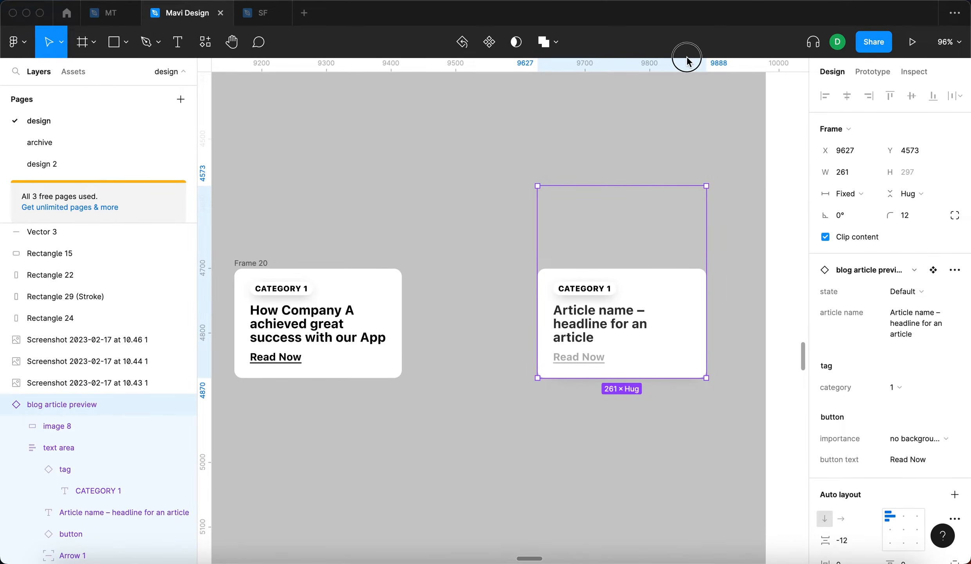
pyautogui.click(690, 118)
pyautogui.scroll(-3, 685, 141)
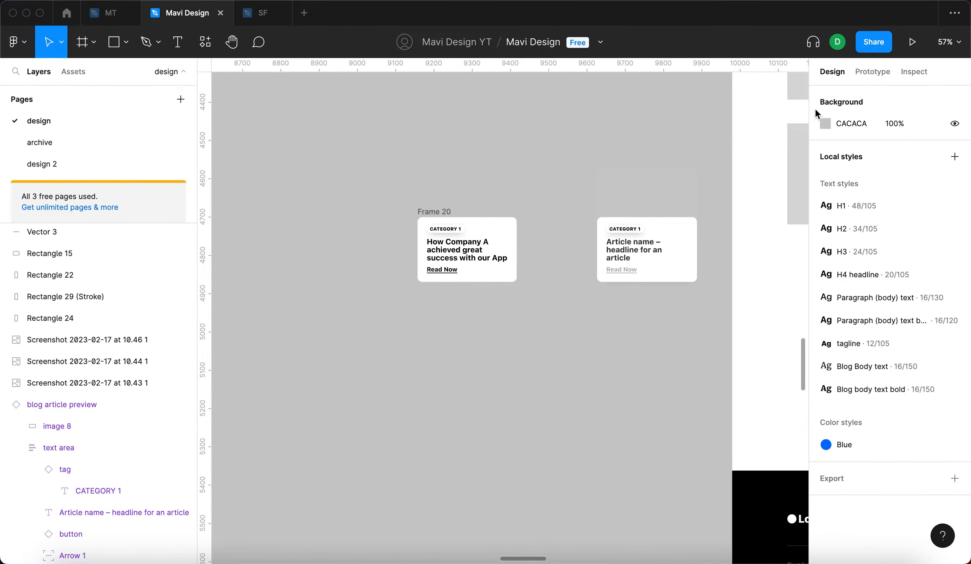
# Step: Darken the canvas background colour to 959595 so the card areas stand out
pyautogui.click(824, 122)
pyautogui.moveTo(649, 175); pyautogui.dragTo(648, 207)
pyautogui.click(429, 212)
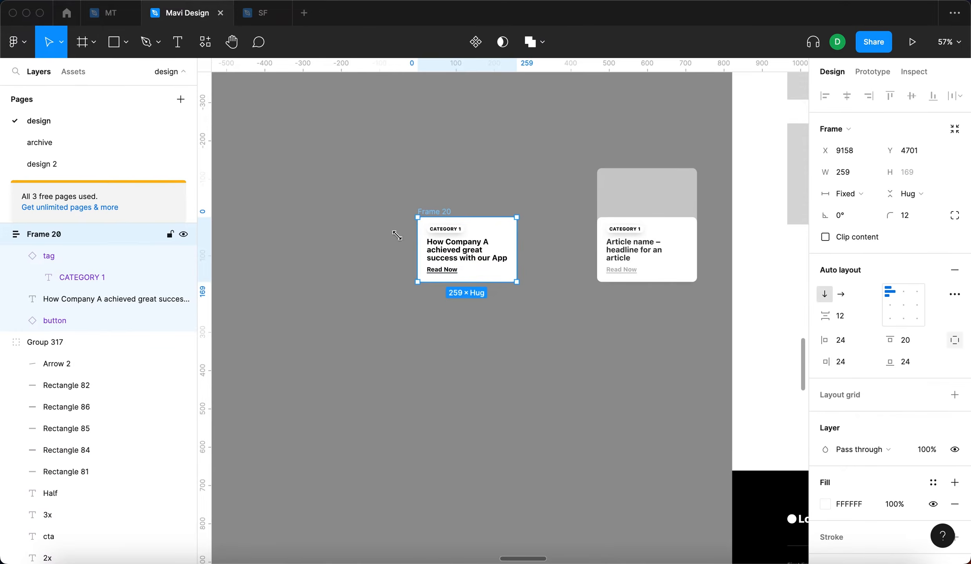
pyautogui.click(341, 299)
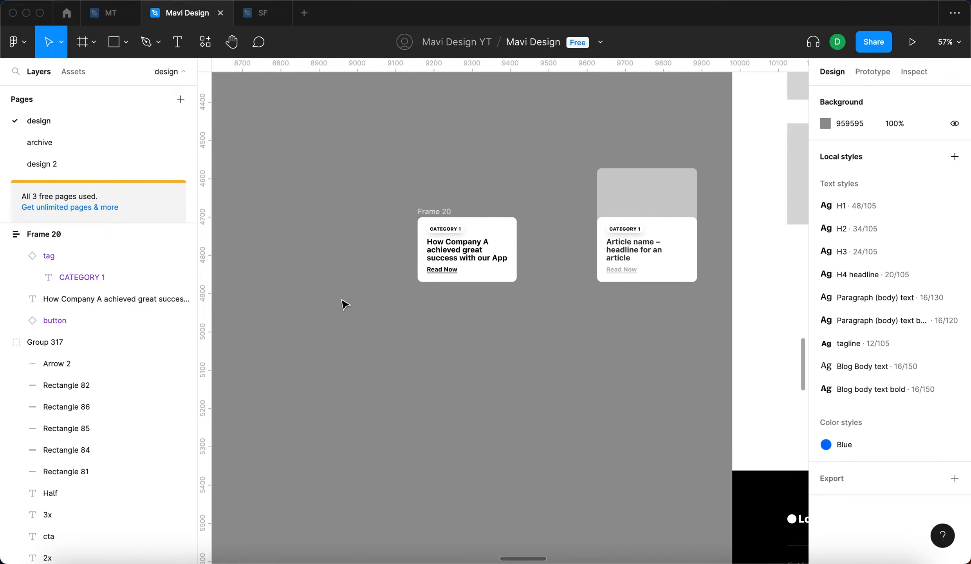
# Step: Check the size of the placeholder rectangles on the case studies page against the case study card
pyautogui.moveTo(352, 192); pyautogui.dragTo(538, 310)
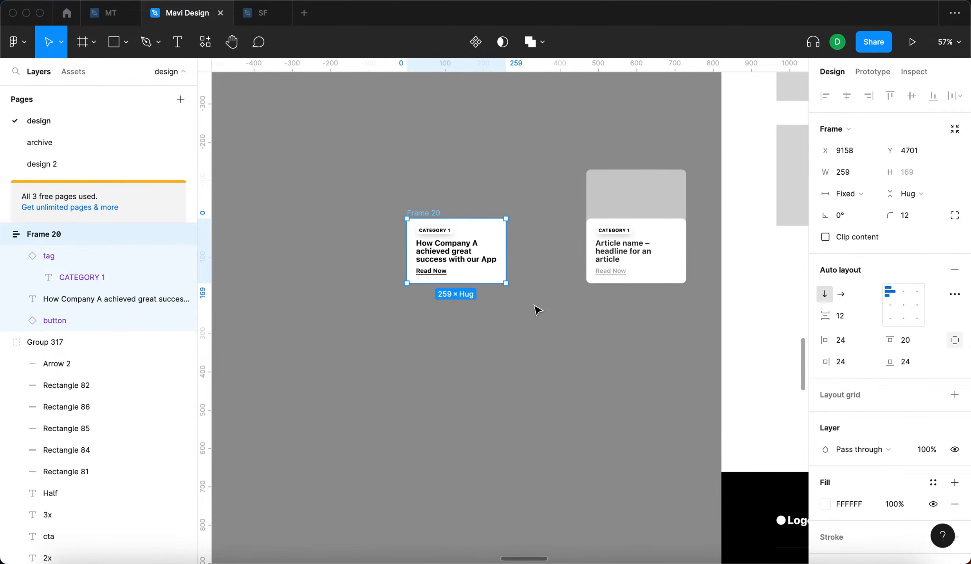
pyautogui.scroll(-3, 626, 277)
pyautogui.scroll(-2, 550, 193)
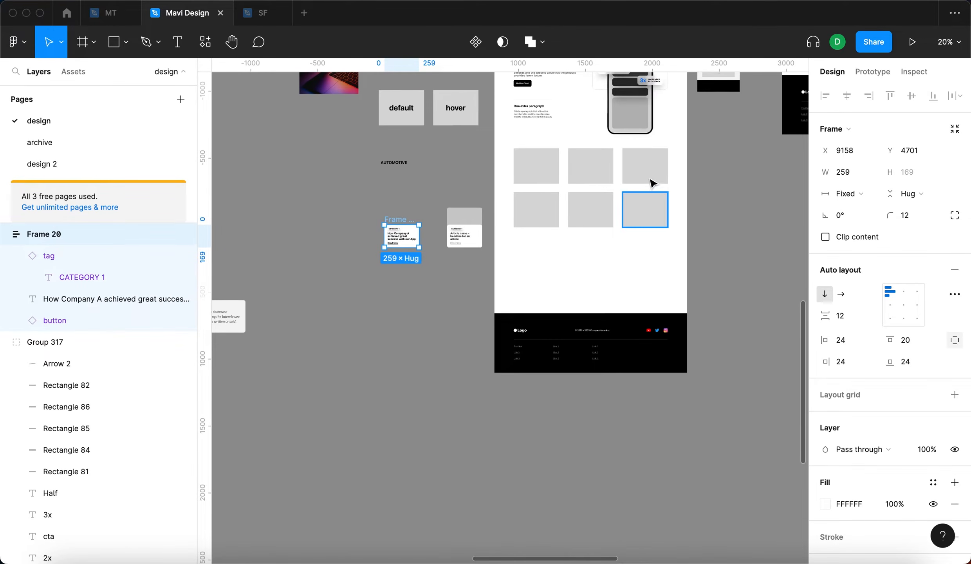
pyautogui.click(590, 172)
pyautogui.click(642, 170)
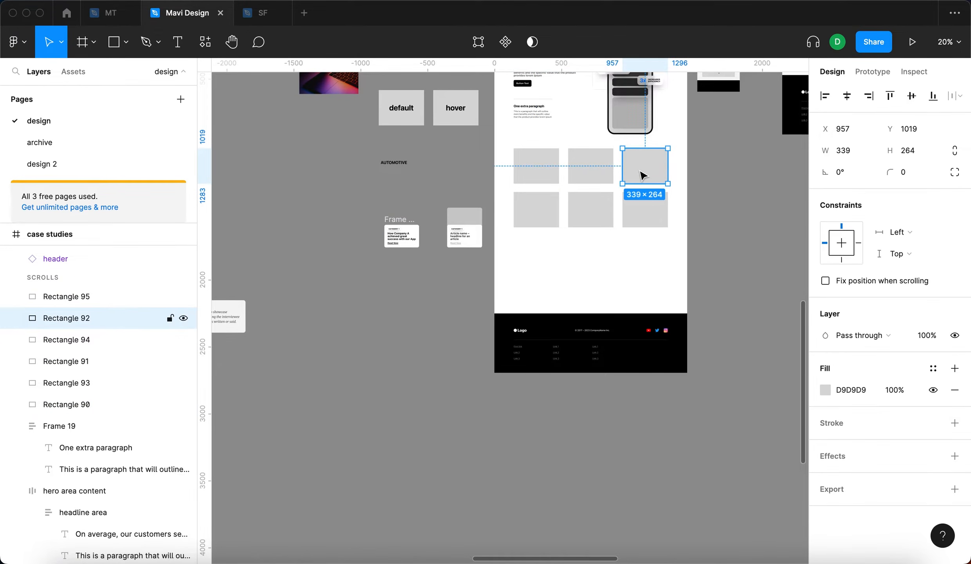
pyautogui.scroll(5, 648, 174)
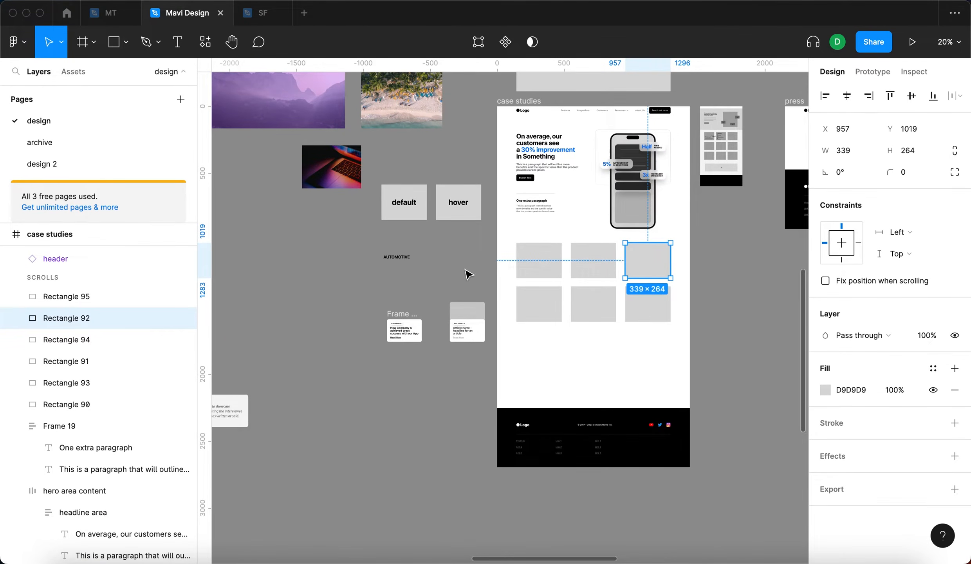
pyautogui.click(396, 405)
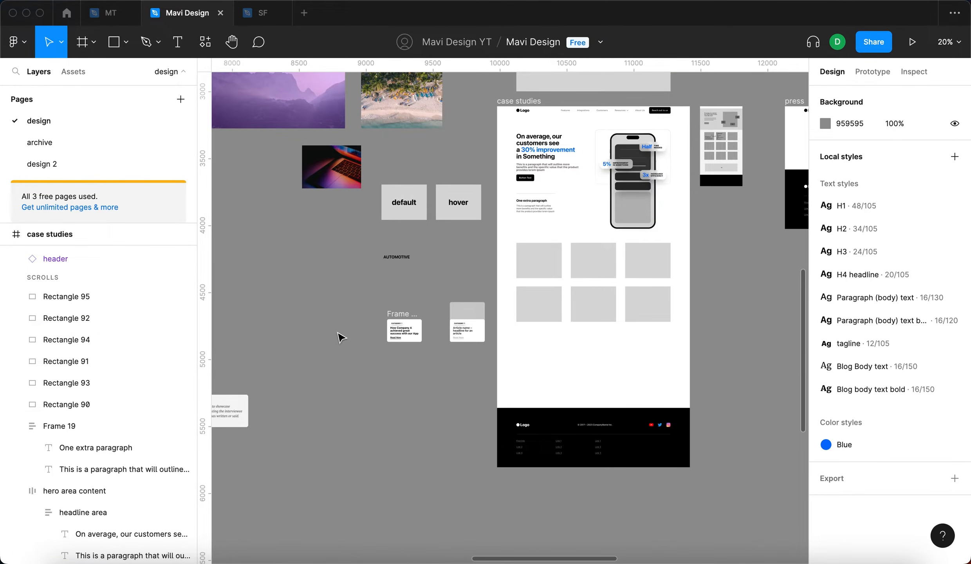
# Step: Look over the blog and article detail pages and their article card components for reference
pyautogui.hscroll(-15, 608, 329)
pyautogui.scroll(-5, 608, 329)
pyautogui.hscroll(7, 607, 329)
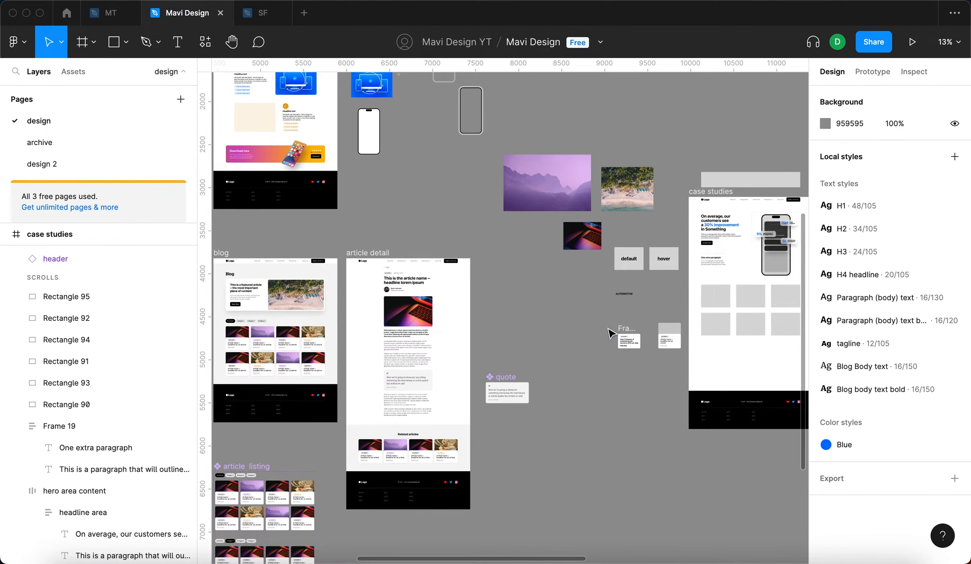
pyautogui.hscroll(-10, 271, 302)
pyautogui.scroll(4, 482, 368)
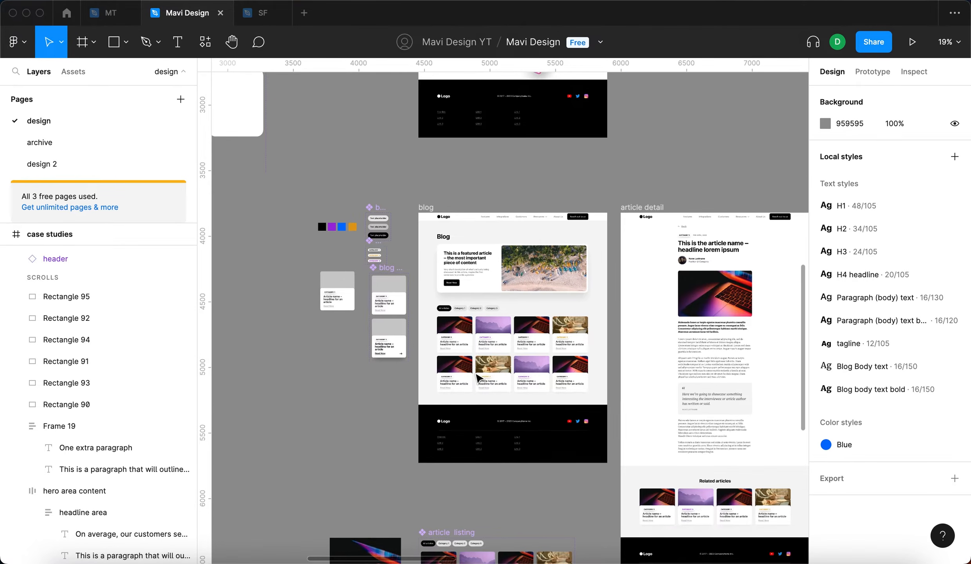
pyautogui.scroll(-5, 550, 358)
pyautogui.hscroll(8, 548, 355)
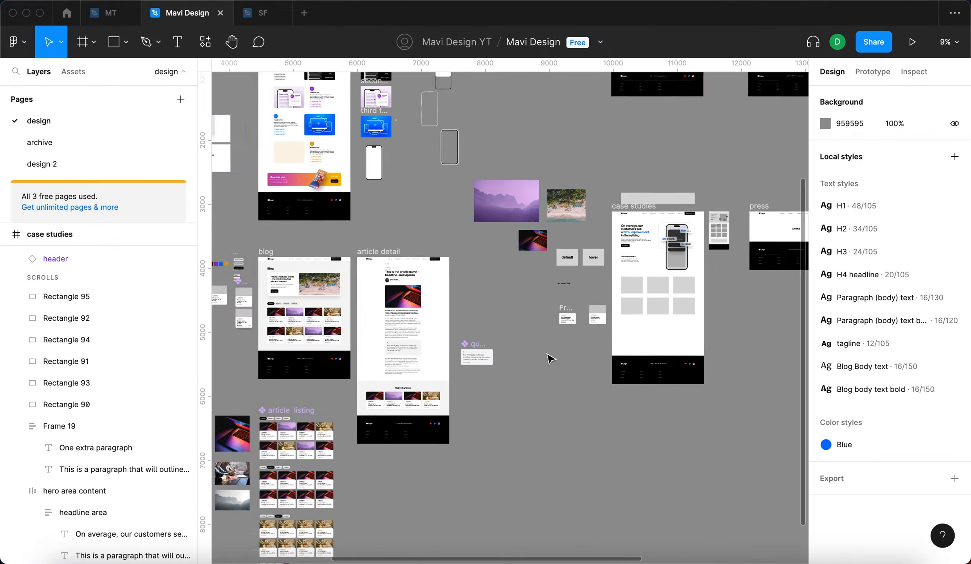
pyautogui.scroll(8, 526, 317)
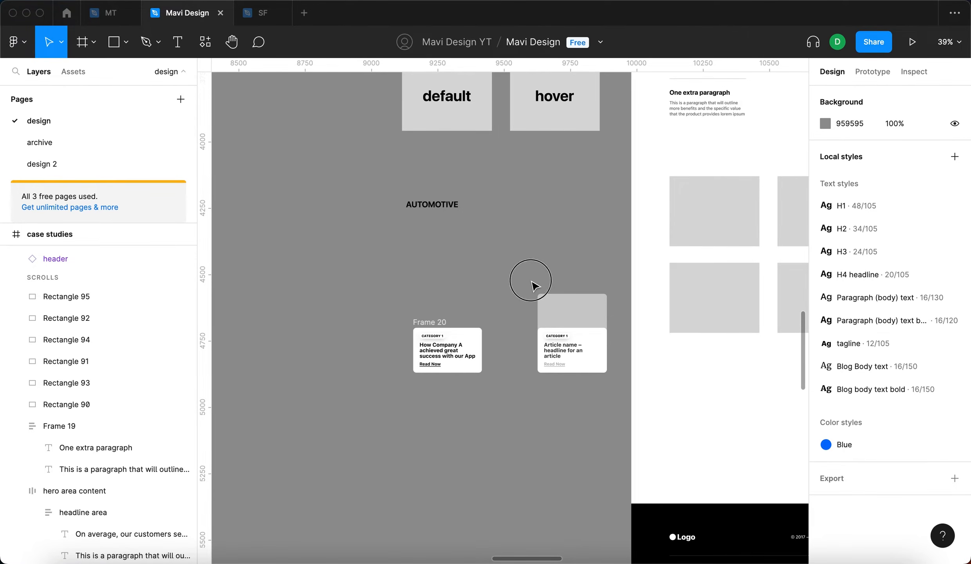
pyautogui.hscroll(3, 535, 285)
pyautogui.scroll(2, 469, 317)
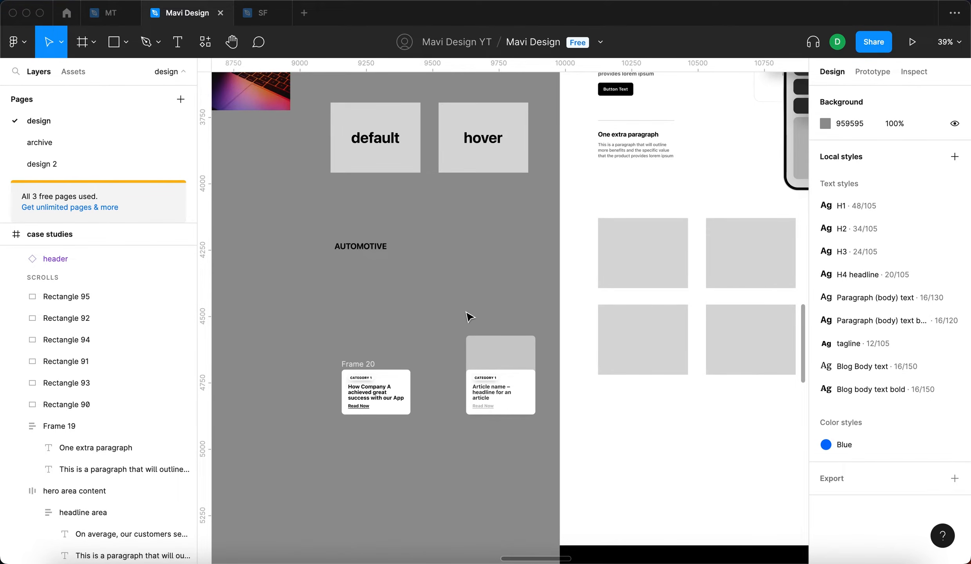
pyautogui.scroll(1, 479, 295)
pyautogui.scroll(-2, 481, 280)
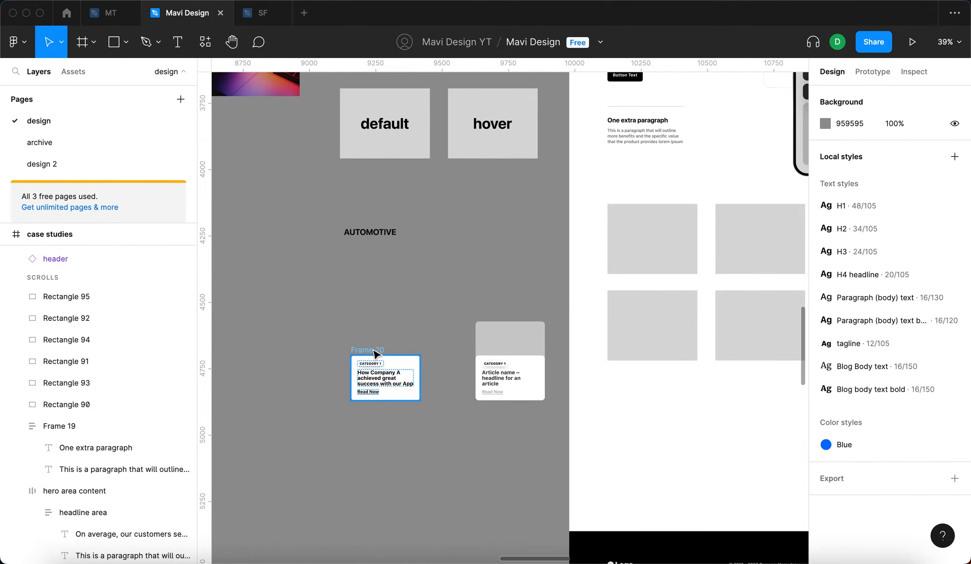
# Step: Try the case study frame at a width of about 365 and undo the resize
pyautogui.click(404, 366)
pyautogui.click(457, 433)
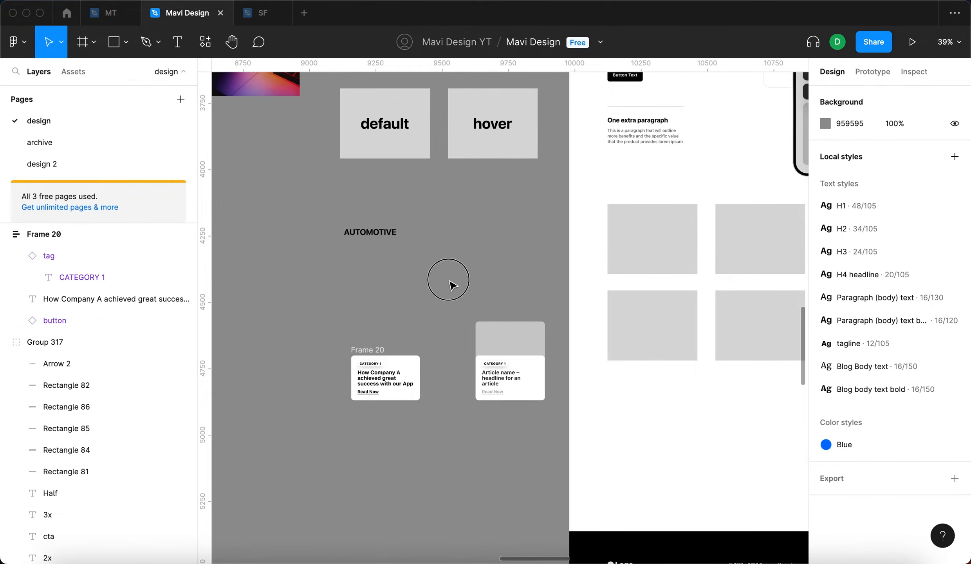
pyautogui.press('super+z')
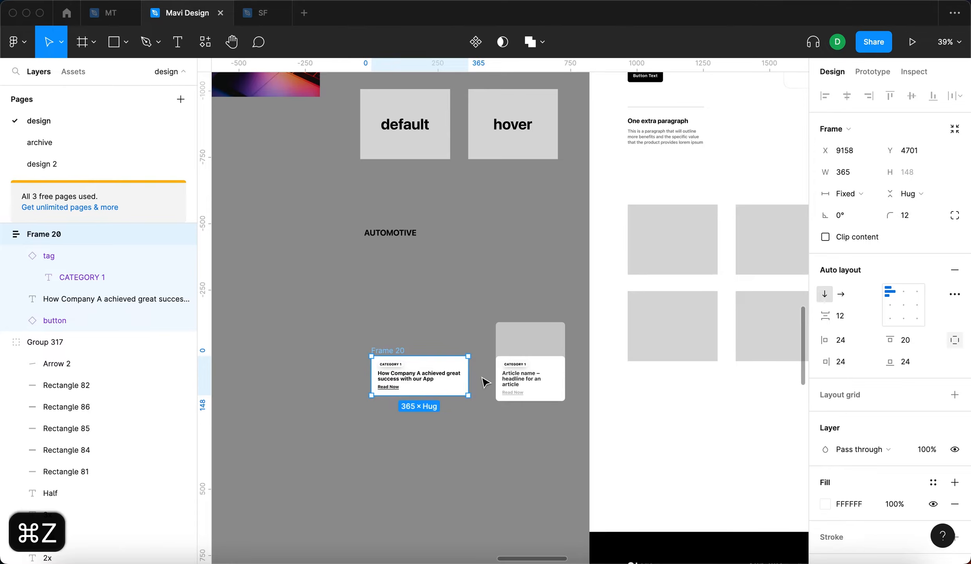
pyautogui.click(473, 429)
pyautogui.moveTo(376, 426); pyautogui.dragTo(473, 415)
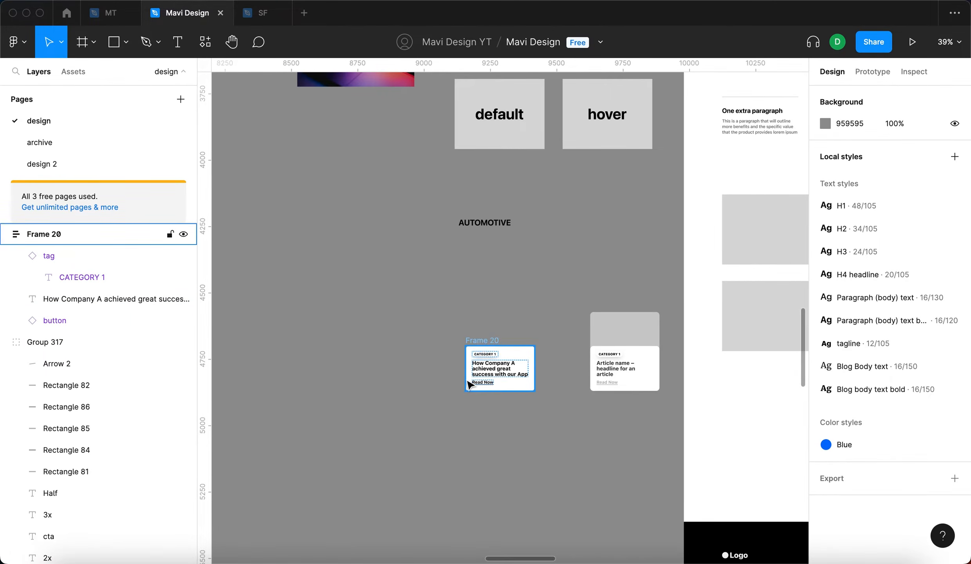
# Step: Go to the main component of the case study card's category tag
pyautogui.scroll(5, 473, 404)
pyautogui.click(481, 375)
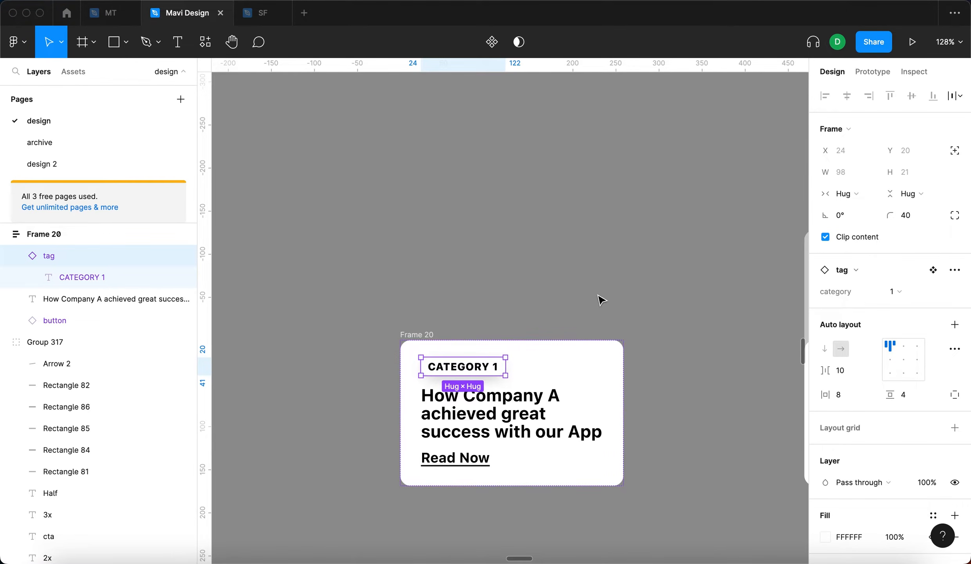
pyautogui.click(933, 271)
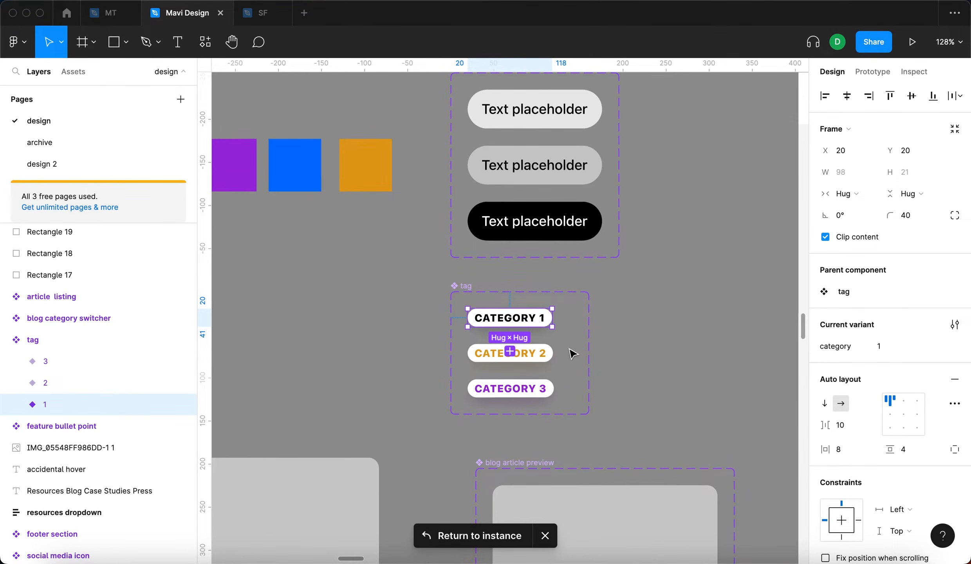
# Step: Enlarge the tag component set to about 296 × 171 and rename its category property to color
pyautogui.click(470, 289)
pyautogui.moveTo(589, 414); pyautogui.dragTo(705, 438)
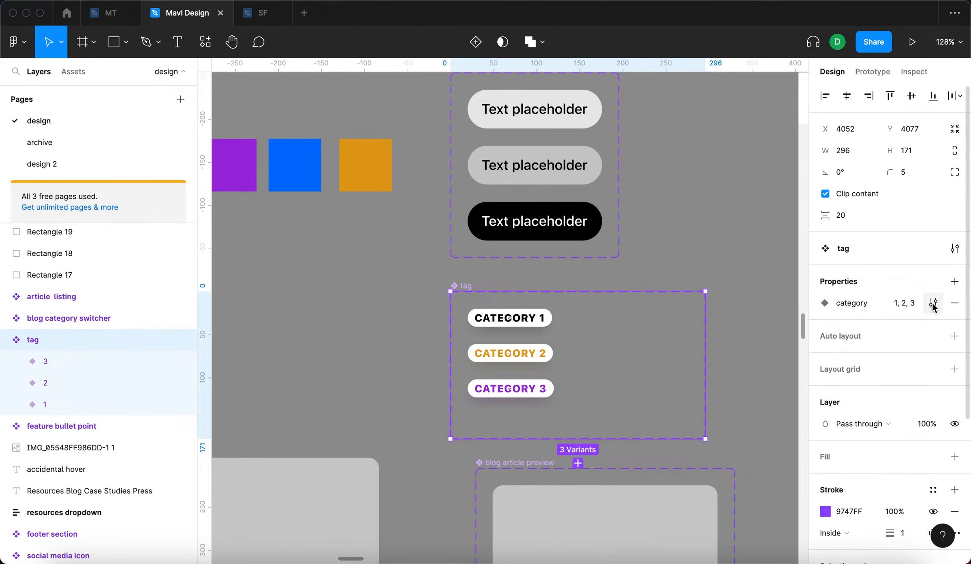
pyautogui.click(933, 305)
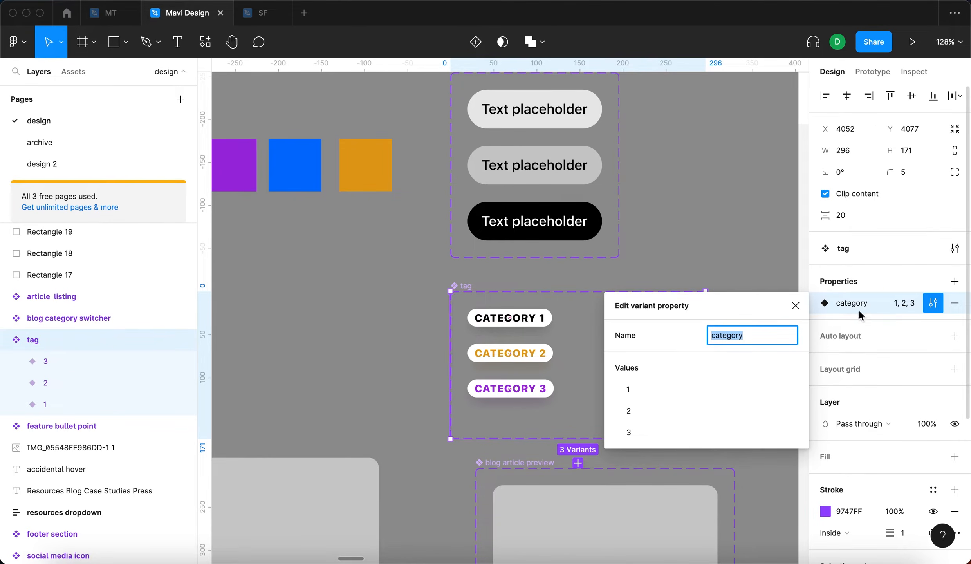
pyautogui.write('color')
pyautogui.press('Return')
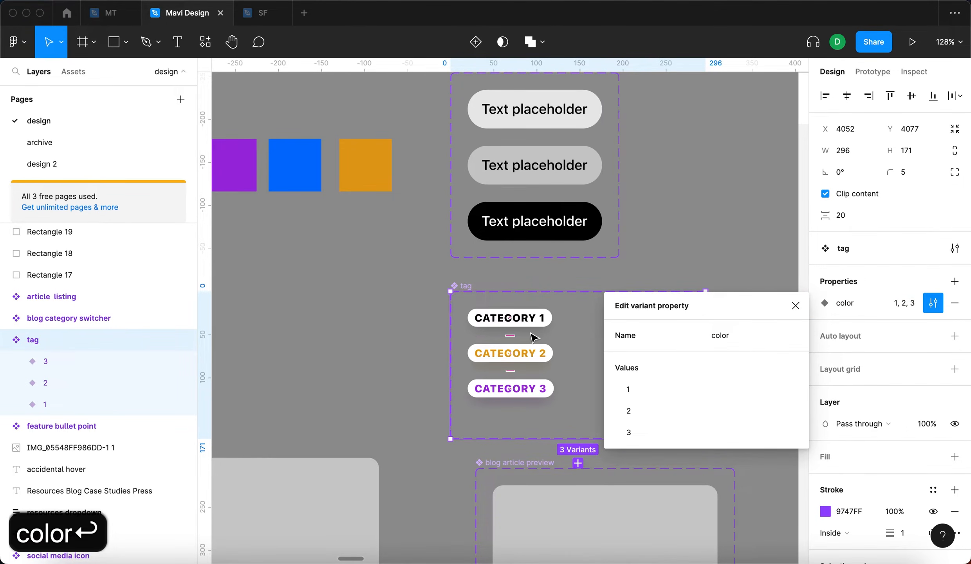
pyautogui.click(795, 305)
pyautogui.click(456, 279)
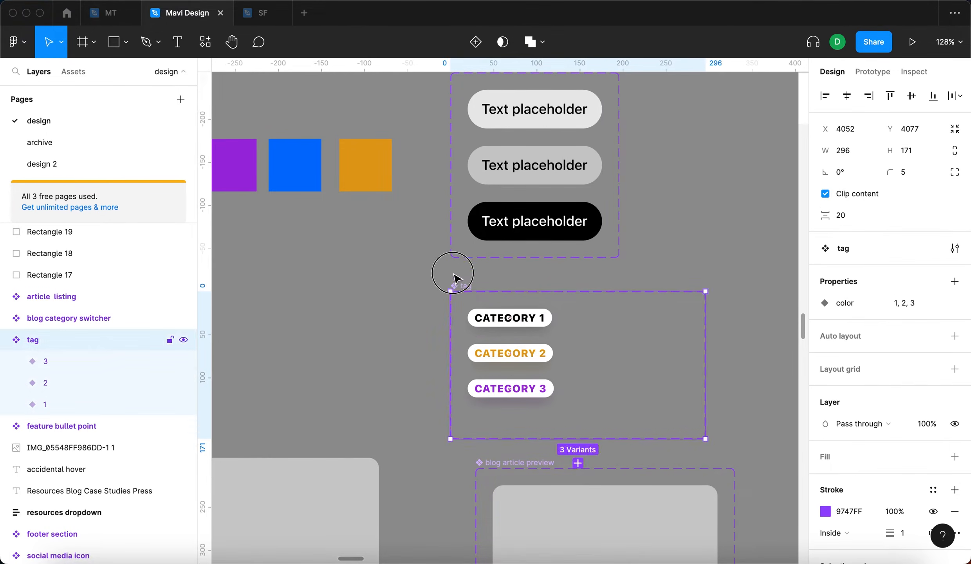
# Step: Add a fourth variant to the tag component based on the Category 1 tag, with color value 4
pyautogui.scroll(-3, 466, 306)
pyautogui.scroll(5, 490, 334)
pyautogui.click(481, 311)
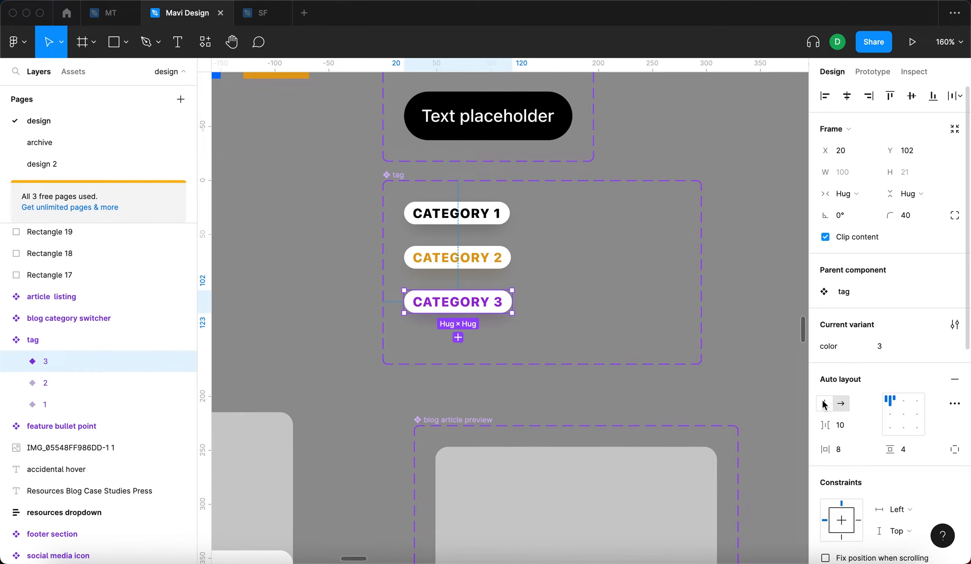
pyautogui.click(449, 206)
pyautogui.click(456, 249)
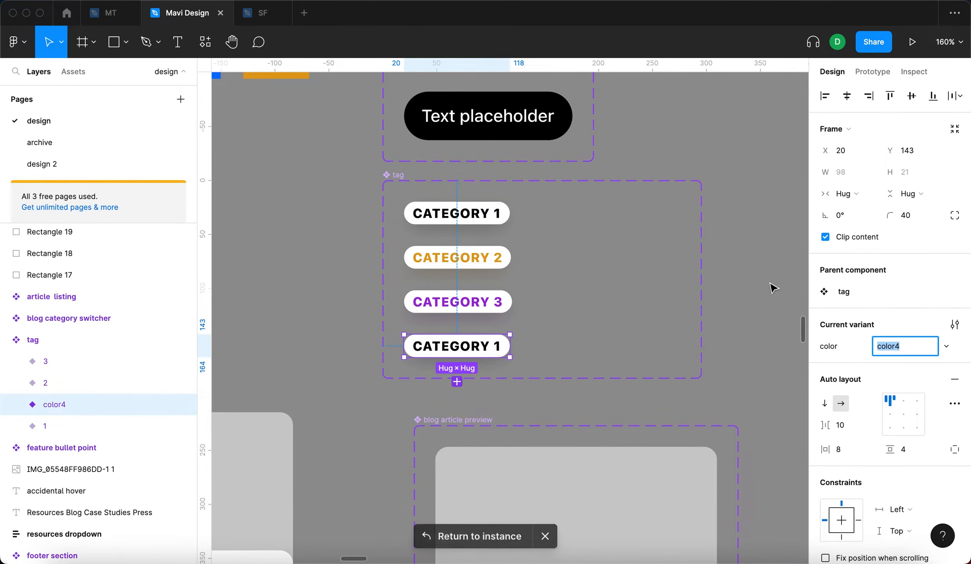
pyautogui.write('4')
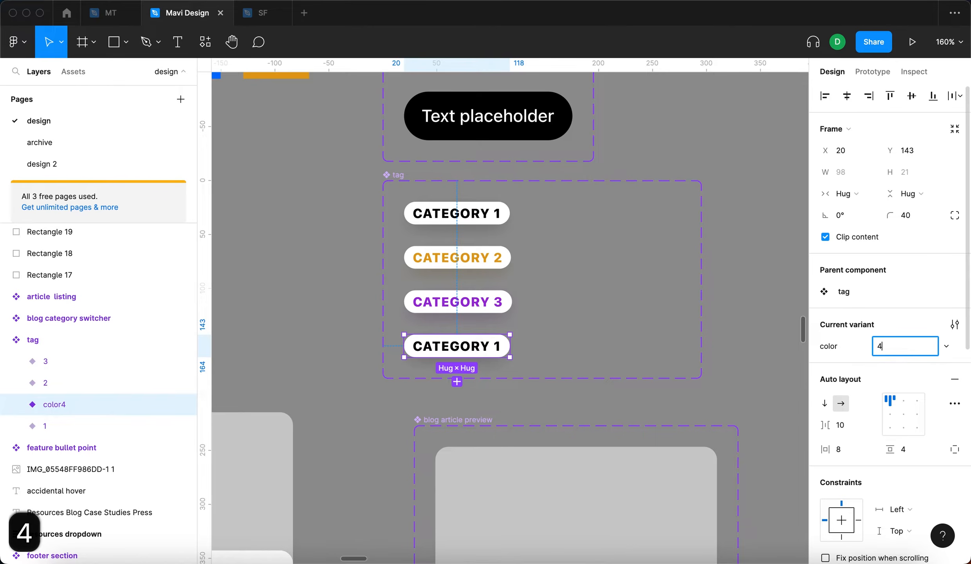
pyautogui.press('Return')
pyautogui.click(447, 303)
pyautogui.click(442, 215)
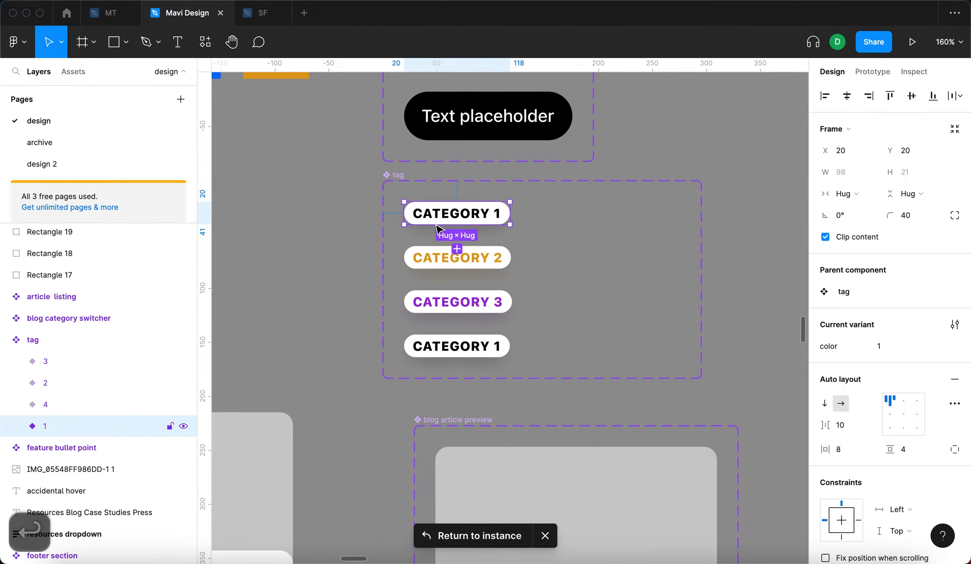
pyautogui.click(439, 257)
pyautogui.click(432, 304)
pyautogui.click(431, 348)
# Step: Try the Blue color style as the background fill of tag variant 4 and undo it
pyautogui.hscroll(-5, 468, 353)
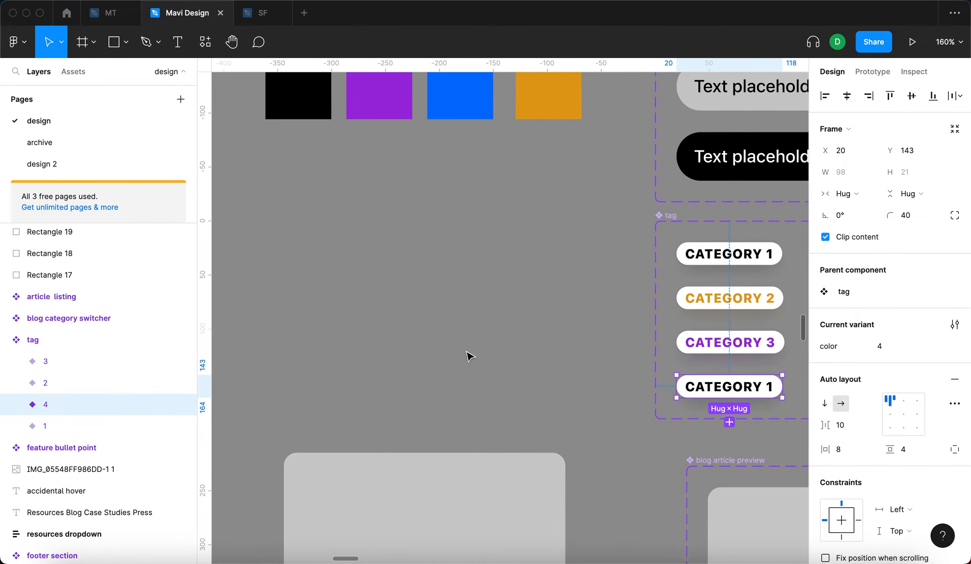
pyautogui.scroll(-8, 928, 430)
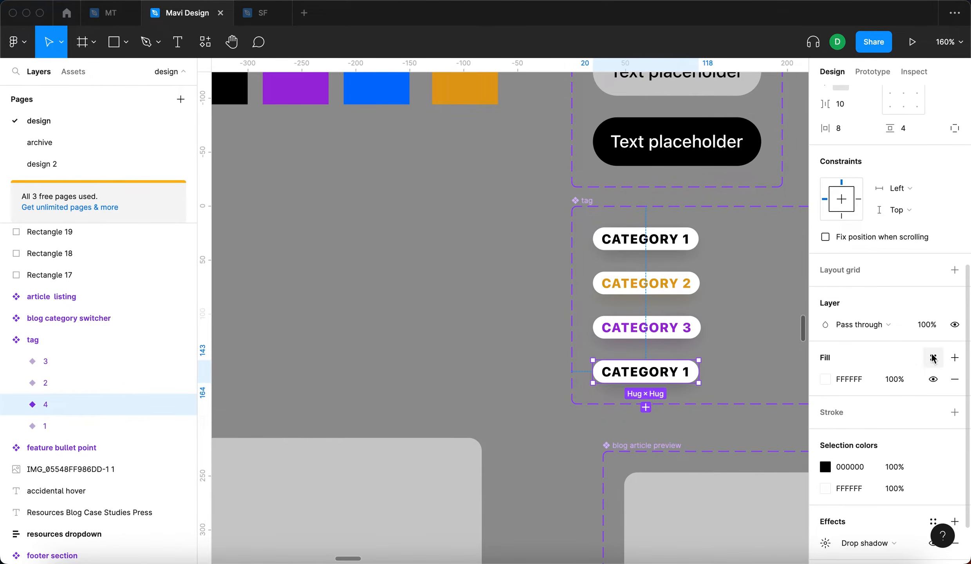
pyautogui.click(933, 357)
pyautogui.click(875, 442)
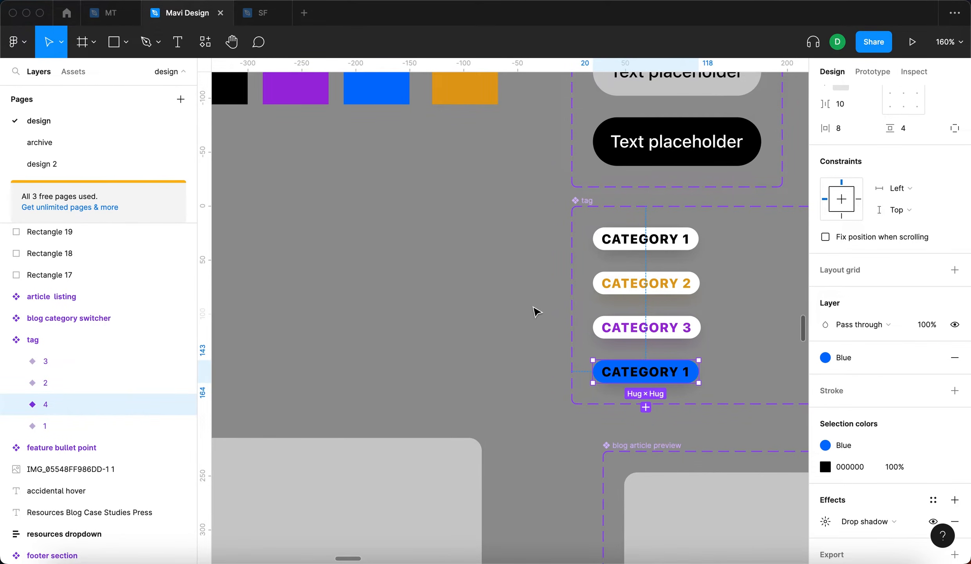
pyautogui.press('super+z')
# Step: Apply the Blue color style to the black text color of tag variant 4
pyautogui.scroll(-2, 861, 435)
pyautogui.click(933, 429)
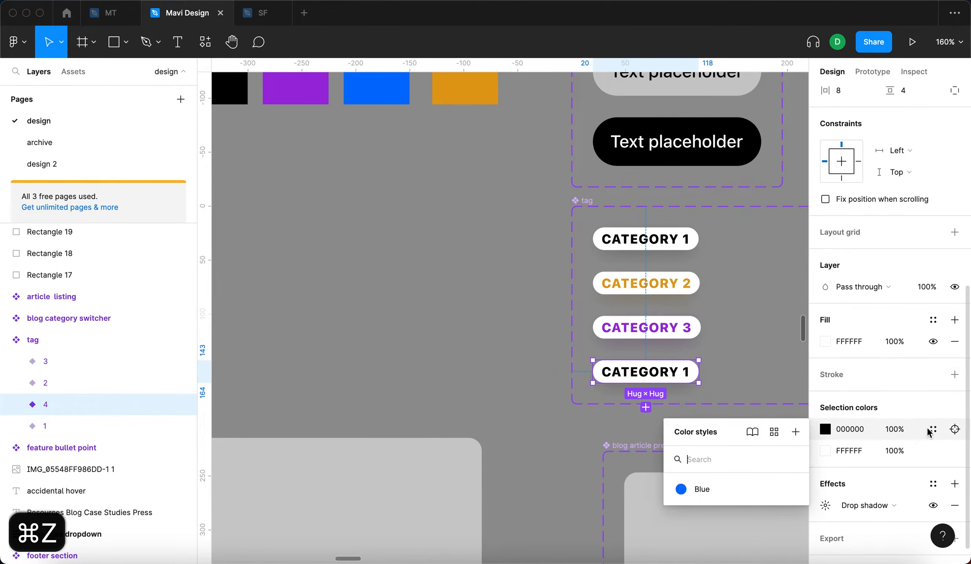
pyautogui.click(724, 489)
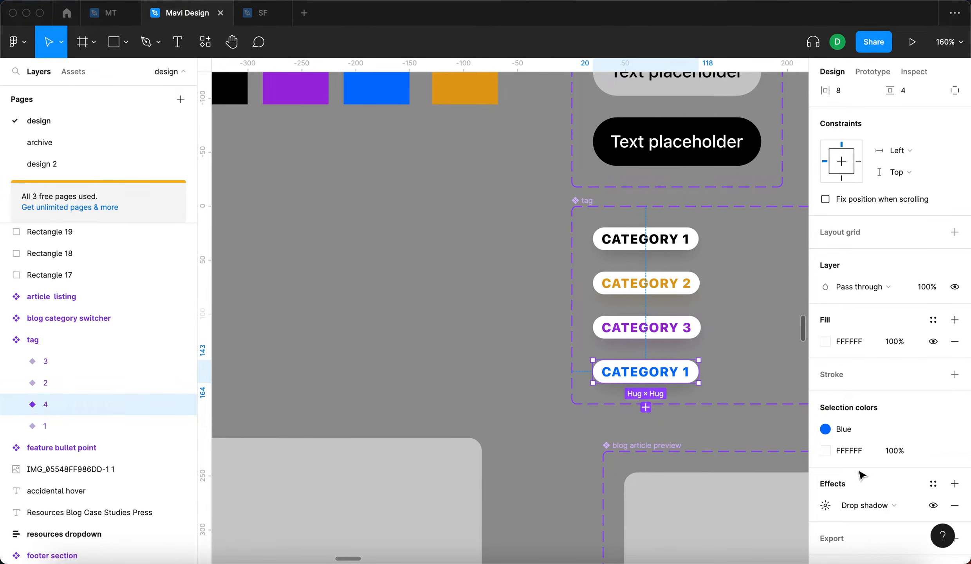
# Step: Give variant 4's drop shadow the color 0071FE sampled from the blue swatch rectangle, at about 26% opacity
pyautogui.click(825, 505)
pyautogui.click(662, 537)
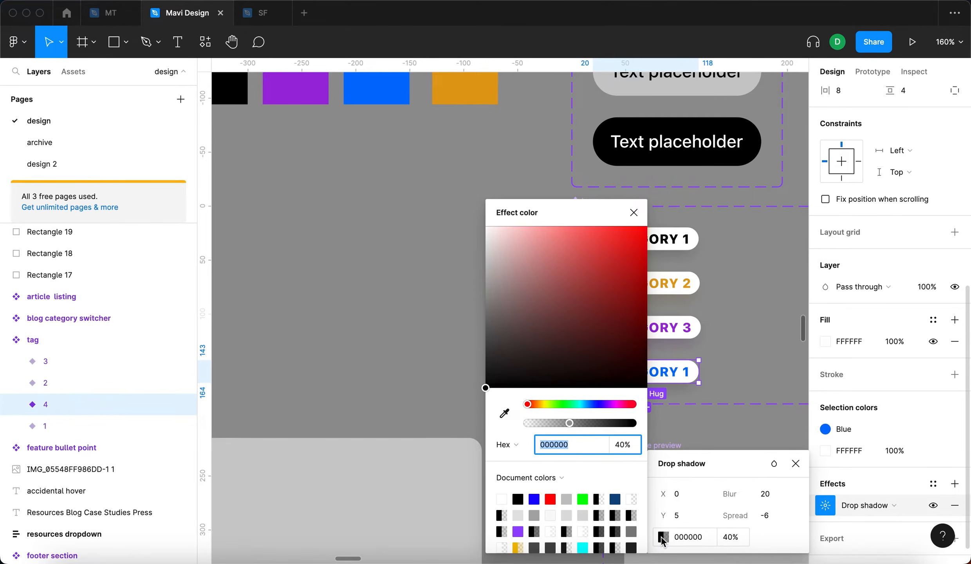
pyautogui.click(504, 414)
pyautogui.click(376, 88)
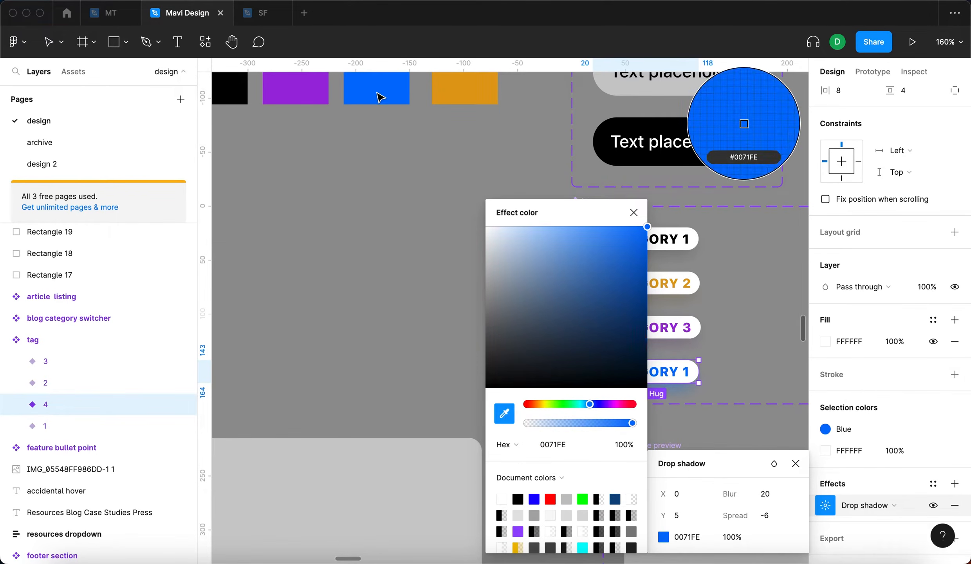
pyautogui.hscroll(10, 419, 290)
pyautogui.moveTo(581, 424); pyautogui.dragTo(554, 426)
pyautogui.click(633, 214)
# Step: Set the category tag on the case study card in Frame 20 to color 4
pyautogui.click(676, 244)
pyautogui.scroll(-10, 675, 245)
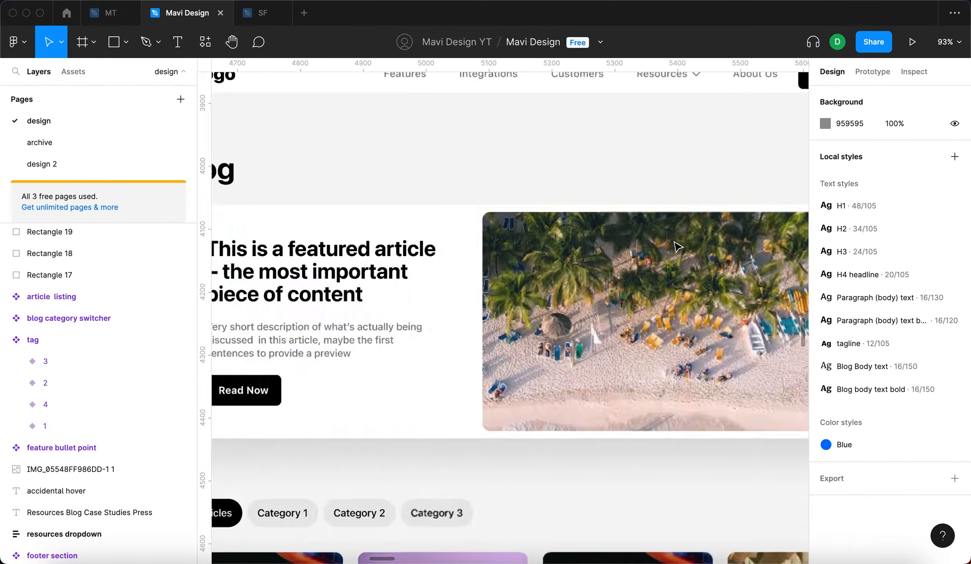
pyautogui.hscroll(15, 675, 245)
pyautogui.hscroll(6, 677, 245)
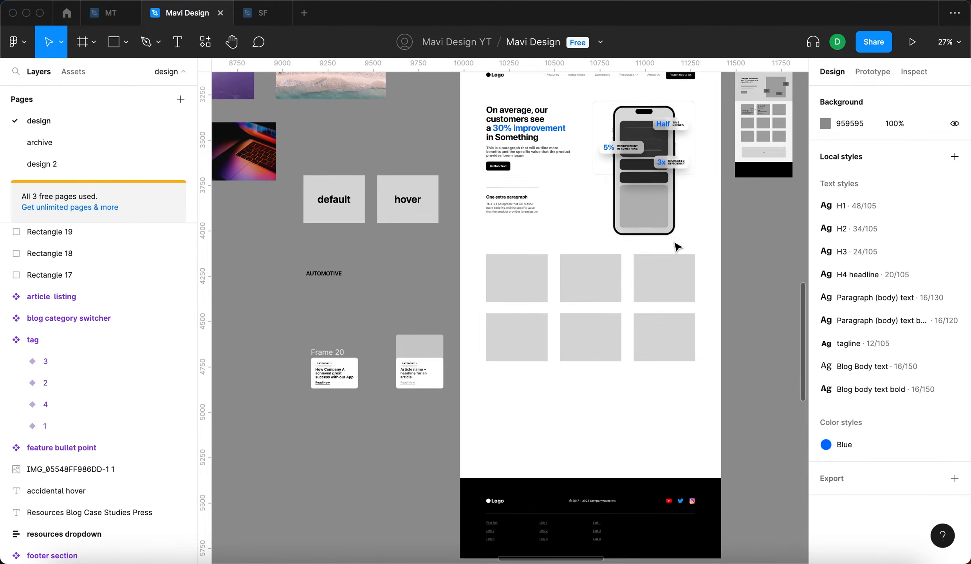
pyautogui.scroll(2, 597, 299)
pyautogui.scroll(10, 284, 429)
pyautogui.click(352, 404)
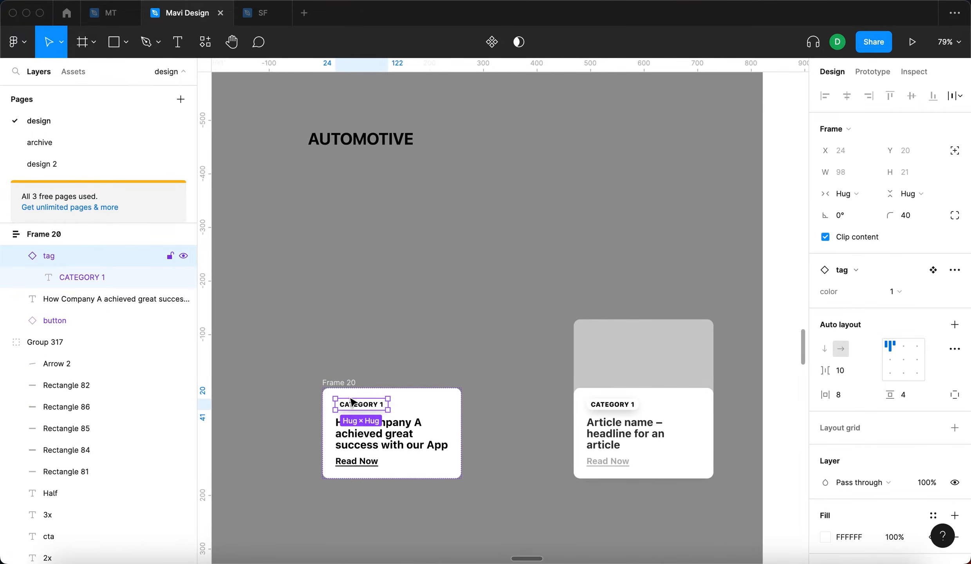
pyautogui.scroll(10, 352, 404)
pyautogui.scroll(-6, 496, 297)
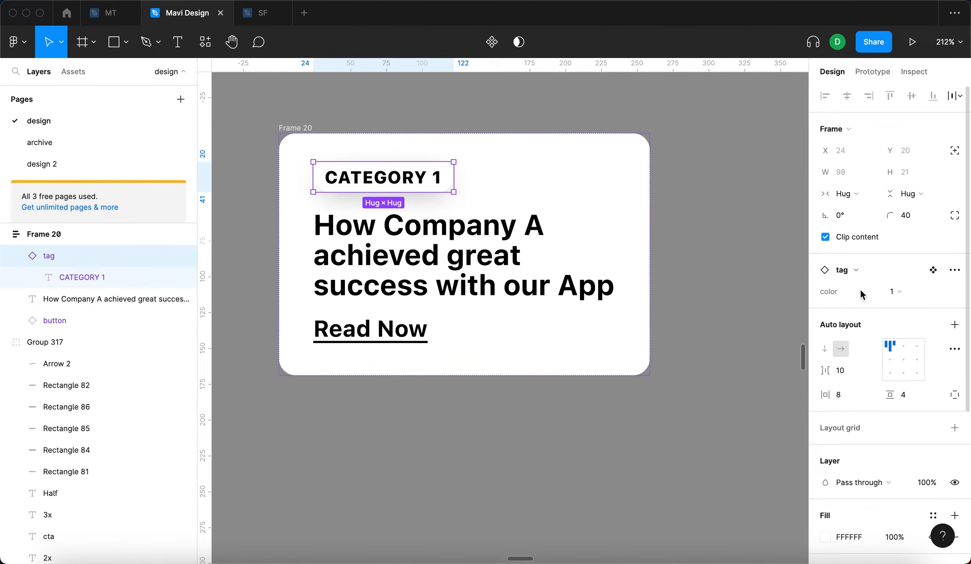
pyautogui.click(893, 291)
pyautogui.click(896, 341)
pyautogui.click(473, 433)
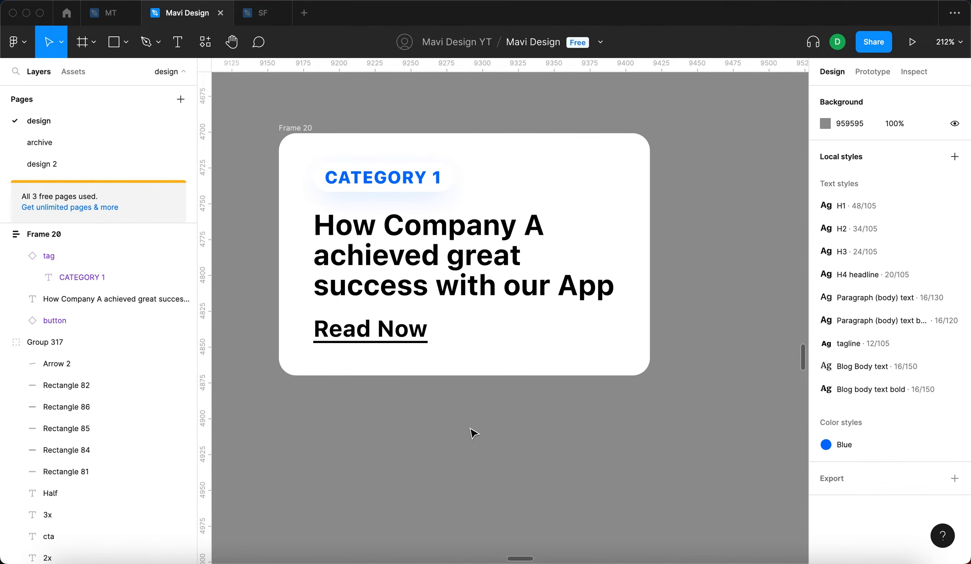
# Step: Go from the card's tag to its main component and give the tag component set a white FFFFFF fill
pyautogui.scroll(5, 440, 200)
pyautogui.click(475, 197)
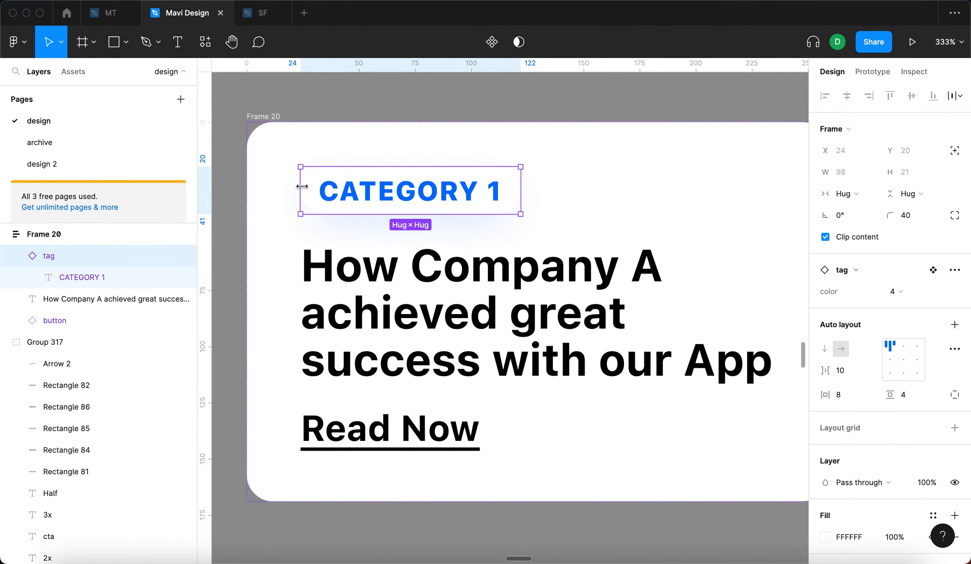
pyautogui.click(932, 269)
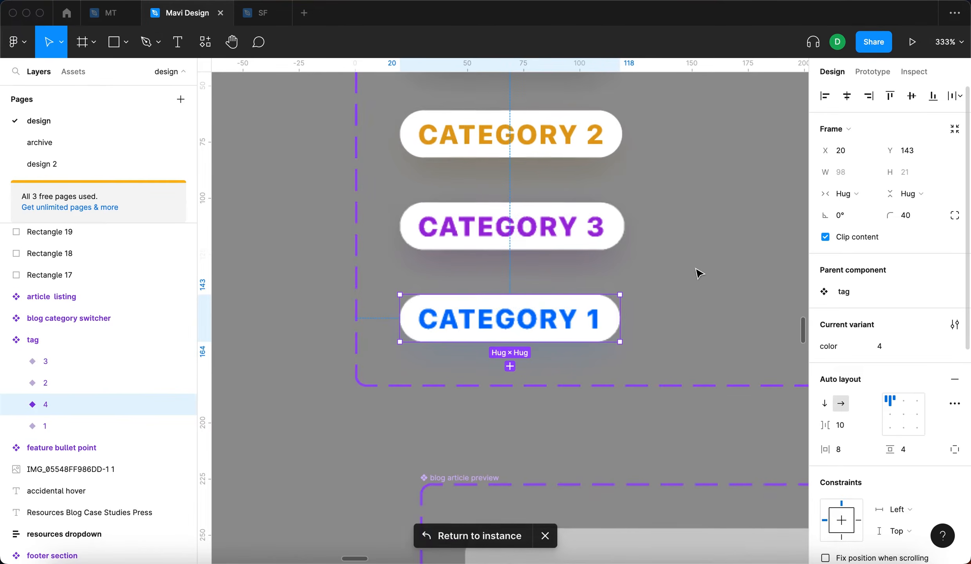
pyautogui.scroll(-10, 560, 278)
pyautogui.hotkey('shift', 'Return')
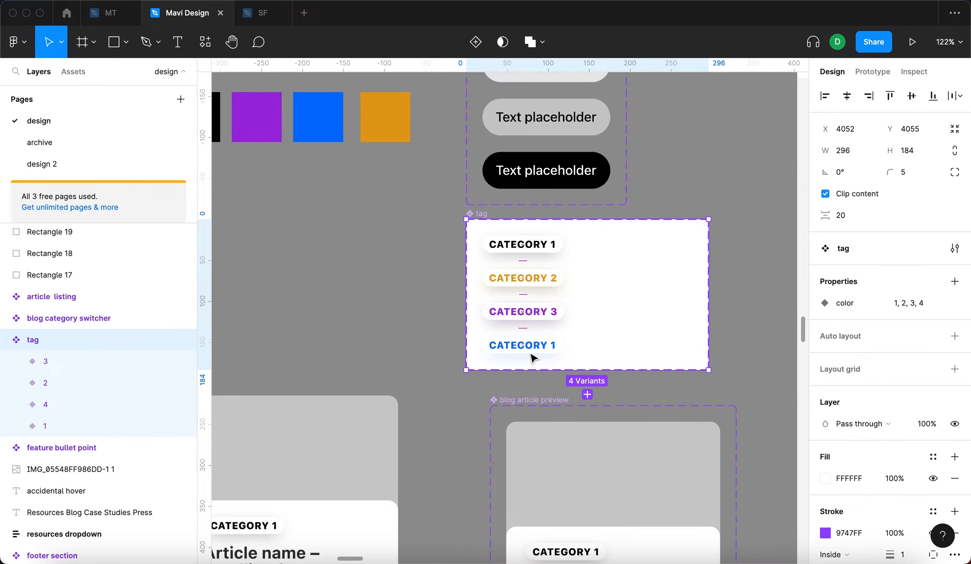
# Step: Raise the drop shadow opacity of the blue tag variant to 46%
pyautogui.scroll(8, 531, 353)
pyautogui.click(497, 351)
pyautogui.scroll(-10, 844, 407)
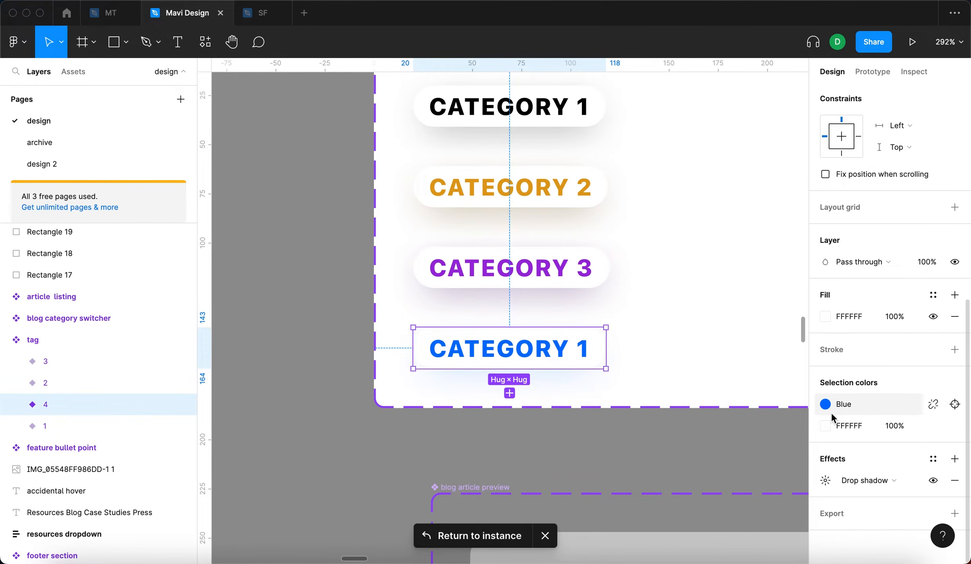
pyautogui.click(825, 480)
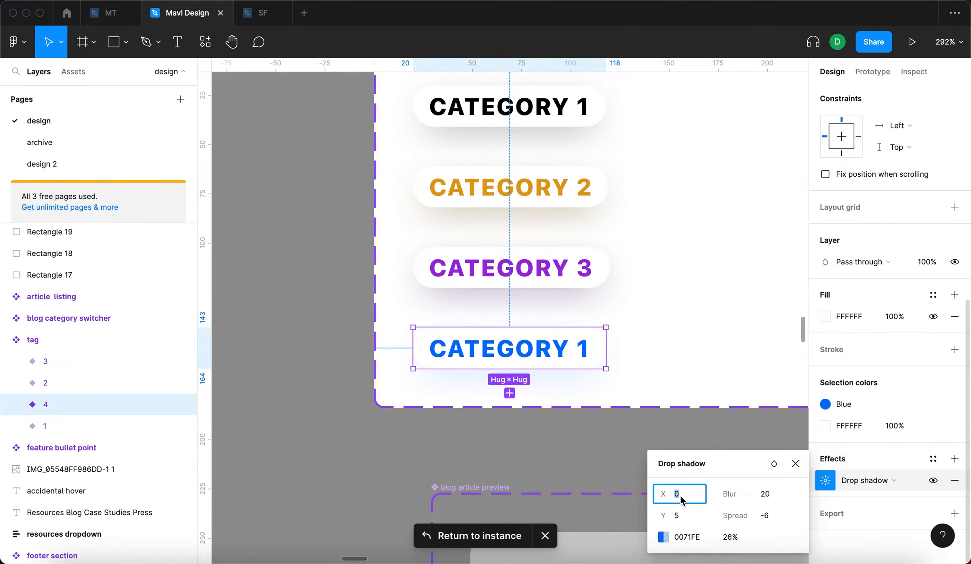
pyautogui.click(730, 537)
pyautogui.hotkey('shift', 'Up')
pyautogui.hotkey('shift', 'Up')
pyautogui.hotkey('shift', 'Up')
pyautogui.hotkey('shift', 'Up')
pyautogui.hotkey('shift', 'Down')
pyautogui.hotkey('shift', 'Down')
pyautogui.press('Return')
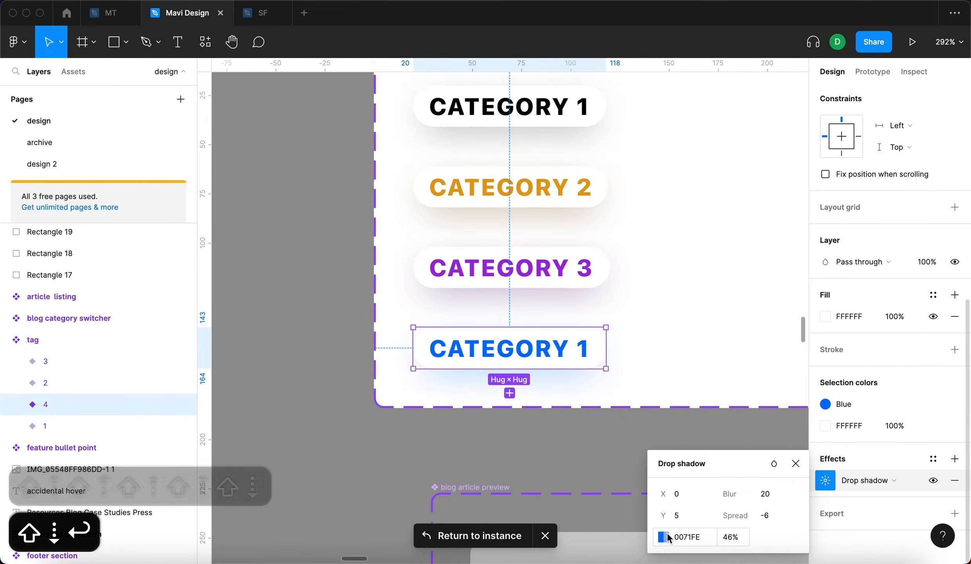
# Step: Darken the blue variant's drop shadow color to 004294 by lowering its HSL lightness
pyautogui.click(663, 537)
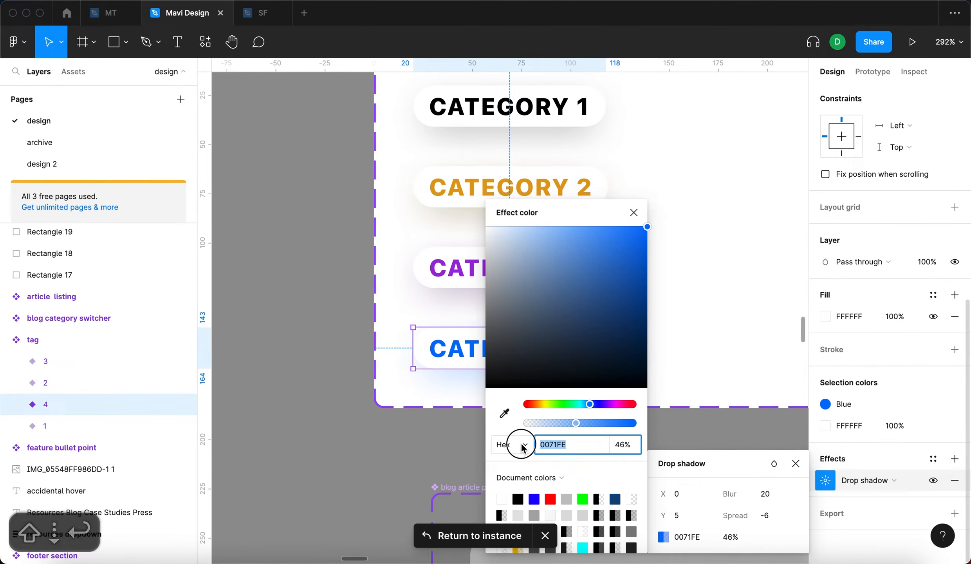
pyautogui.click(509, 444)
pyautogui.click(520, 493)
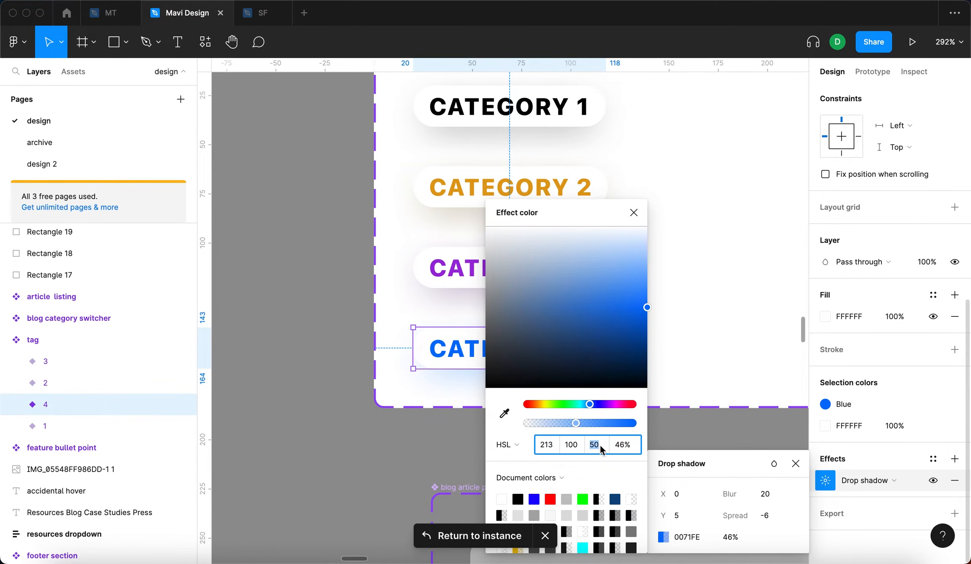
pyautogui.hscroll(5, 602, 450)
pyautogui.press('Down')
pyautogui.press('Down')
pyautogui.press('Down')
pyautogui.press('Down')
pyautogui.press('Down')
pyautogui.press('Down')
pyautogui.press('Down')
pyautogui.press('Down')
pyautogui.press('Down')
pyautogui.press('Down')
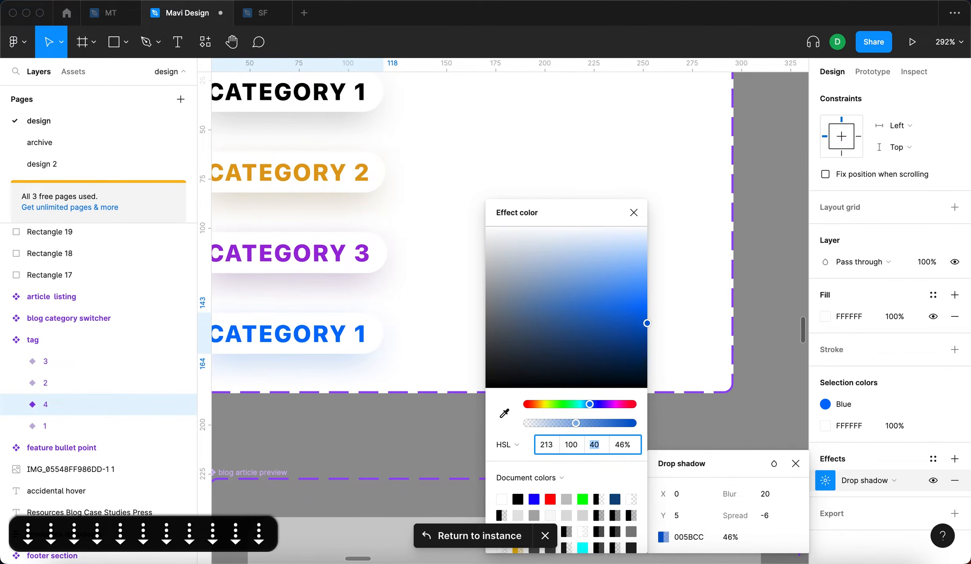
pyautogui.press('Down')
pyautogui.press('Down')
pyautogui.press('Down')
pyautogui.press('Down')
pyautogui.press('Down')
pyautogui.press('Down')
pyautogui.press('Down')
pyautogui.press('Down')
pyautogui.press('Down')
pyautogui.press('Down')
pyautogui.press('Down')
pyautogui.hscroll(-4, 467, 362)
pyautogui.hscroll(2, 467, 363)
pyautogui.click(466, 363)
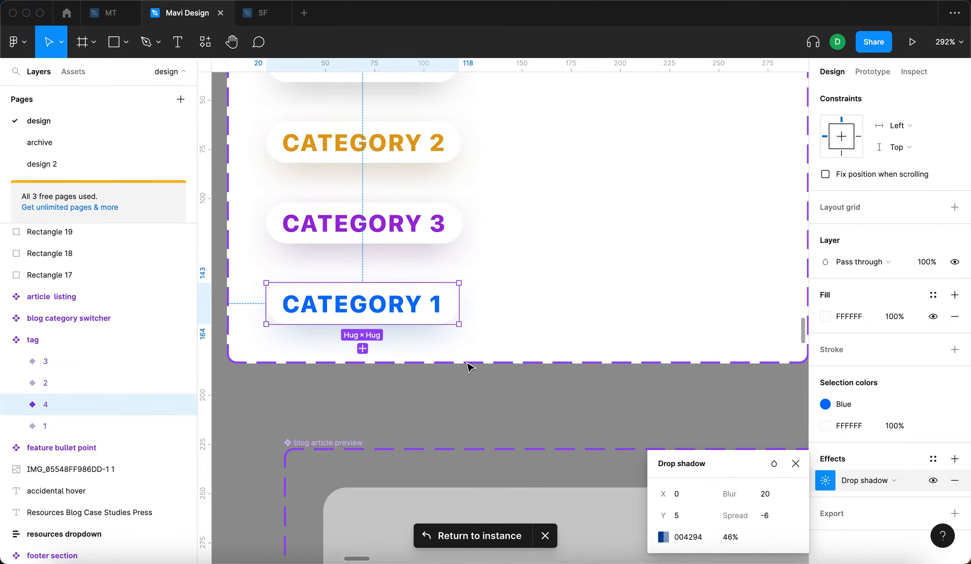
# Step: Return to the tag instance and check how its darker blue shadow looks on the case study card
pyautogui.click(480, 535)
pyautogui.press('Escape')
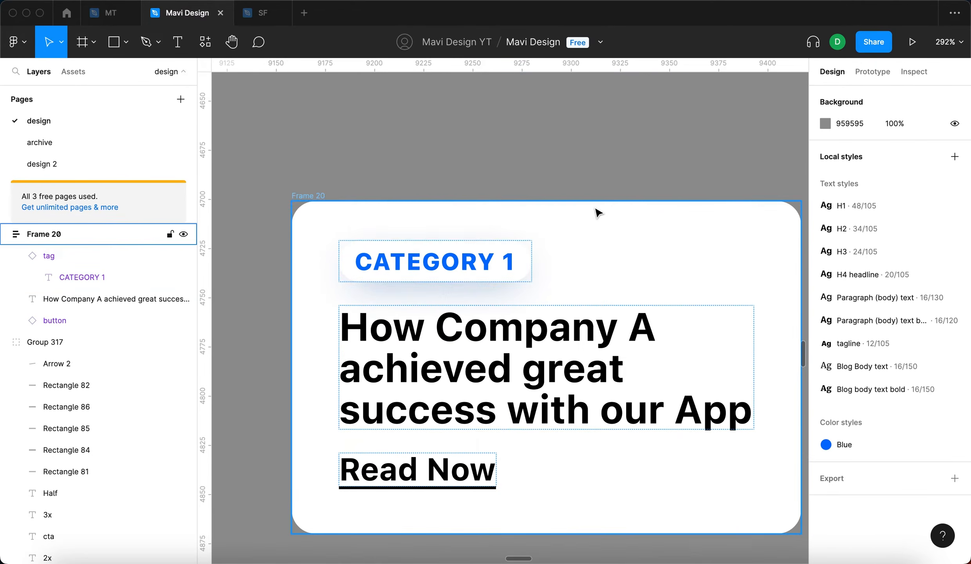
pyautogui.scroll(-5, 596, 213)
pyautogui.hscroll(3, 398, 229)
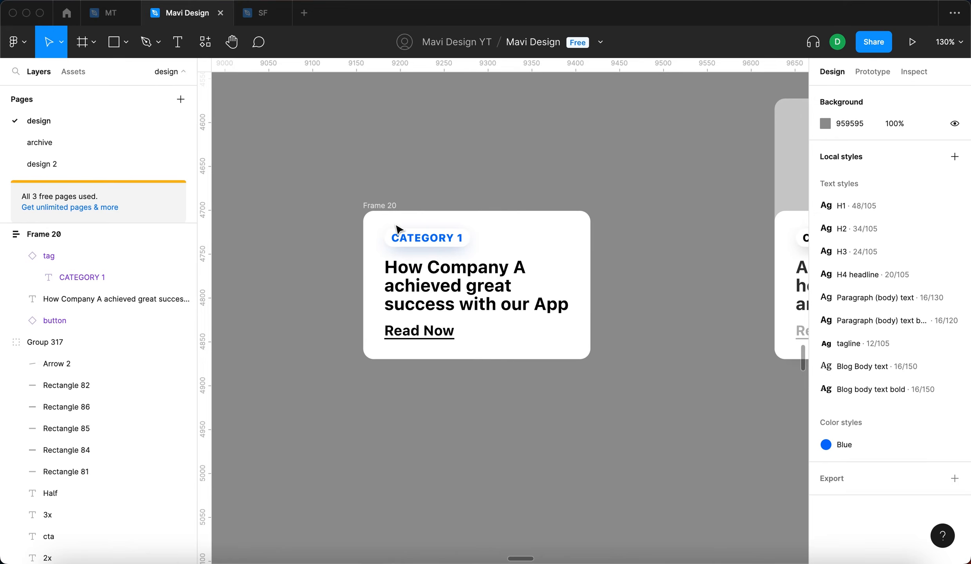
pyautogui.scroll(1, 396, 188)
pyautogui.hscroll(-4, 393, 193)
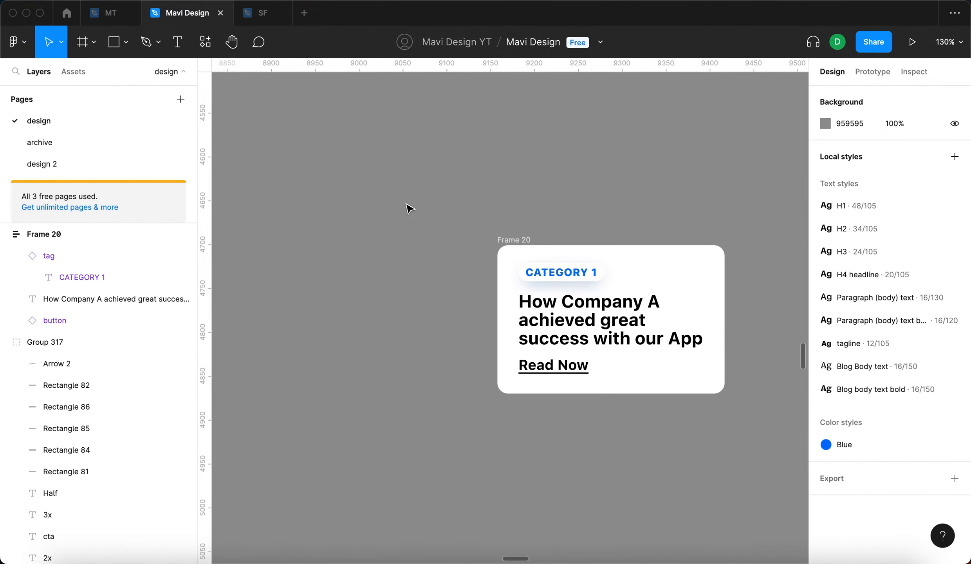
pyautogui.scroll(-5, 409, 202)
pyautogui.scroll(4, 391, 200)
# Step: Try placing and resizing a copy of the laptop photo above the case study card, with its 000000 overlay hidden
pyautogui.click(369, 195)
pyautogui.scroll(-4, 368, 195)
pyautogui.scroll(4, 368, 197)
pyautogui.scroll(-4, 344, 144)
pyautogui.hotkey('ctrl', 'v')
pyautogui.click(933, 303)
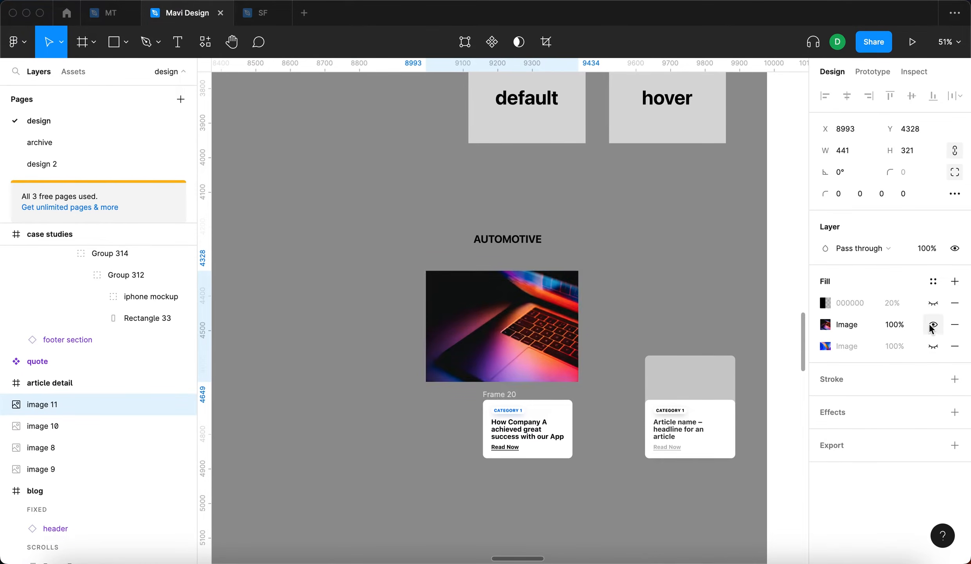
pyautogui.click(933, 325)
pyautogui.click(531, 336)
pyautogui.click(510, 340)
pyautogui.moveTo(463, 333); pyautogui.dragTo(407, 325)
pyautogui.moveTo(382, 266); pyautogui.dragTo(548, 324)
# Step: Resize the image layer above the case study card to about 249 wide and 140 high, matching the blog card's image height
pyautogui.scroll(5, 525, 360)
pyautogui.scroll(-5, 550, 324)
pyautogui.hscroll(4, 580, 328)
pyautogui.click(618, 354)
pyautogui.doubleClick(617, 333)
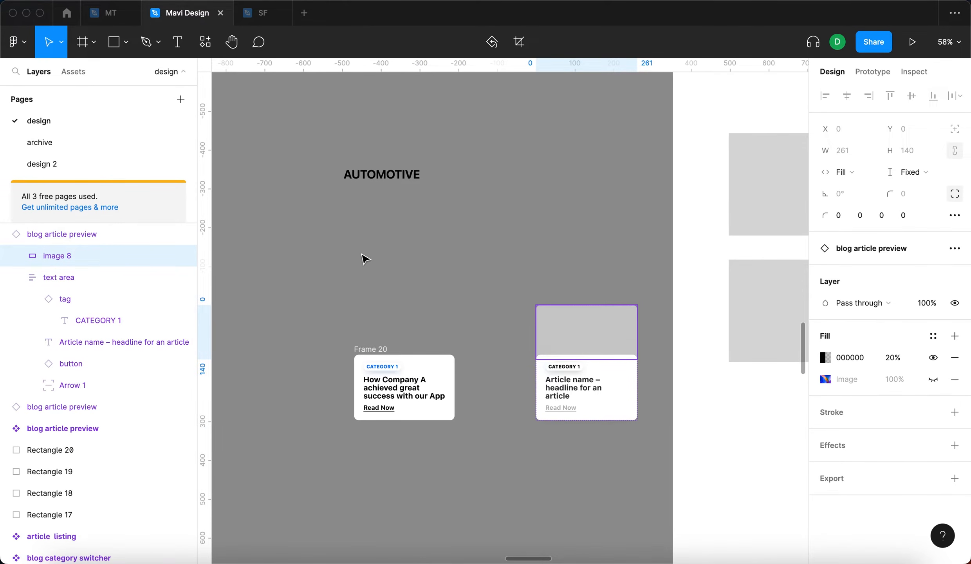
pyautogui.click(357, 275)
pyautogui.moveTo(304, 229); pyautogui.dragTo(460, 319)
pyautogui.click(909, 153)
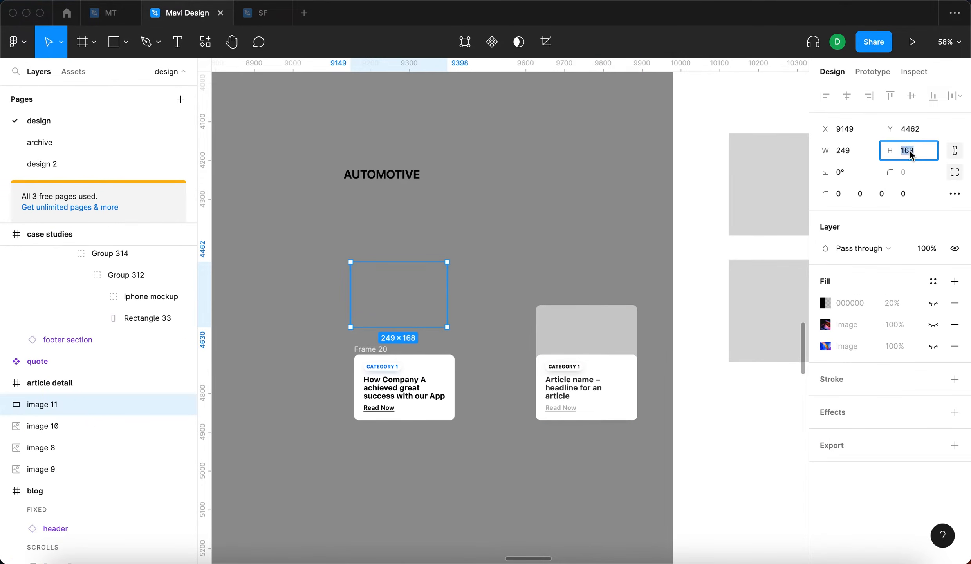
pyautogui.write('140')
pyautogui.press('Return')
pyautogui.moveTo(401, 303); pyautogui.dragTo(409, 319)
# Step: Wrap the image layer and the case study text card in an auto layout frame and set both to fill its width
pyautogui.scroll(5, 409, 322)
pyautogui.scroll(-3, 408, 320)
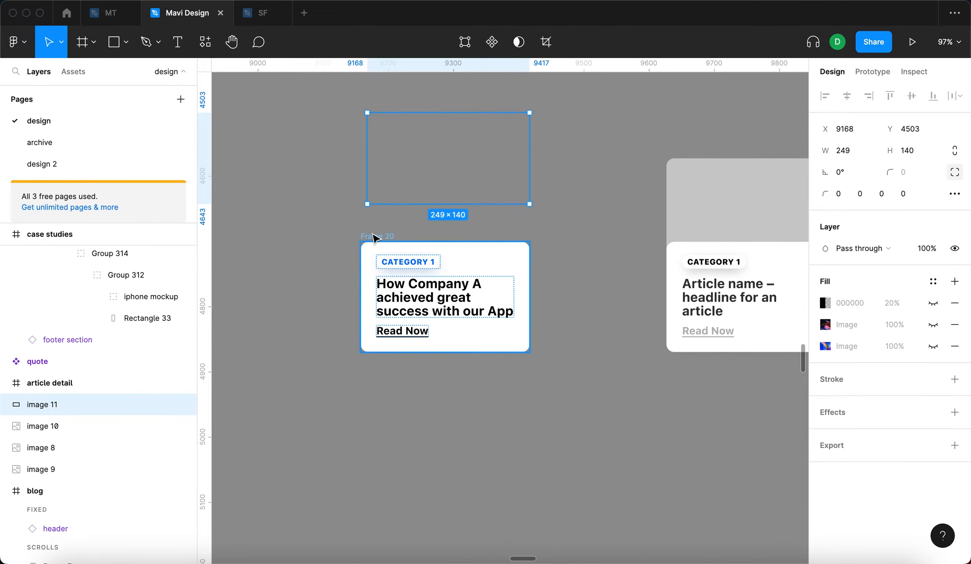
pyautogui.click(371, 238)
pyautogui.scroll(3, 355, 228)
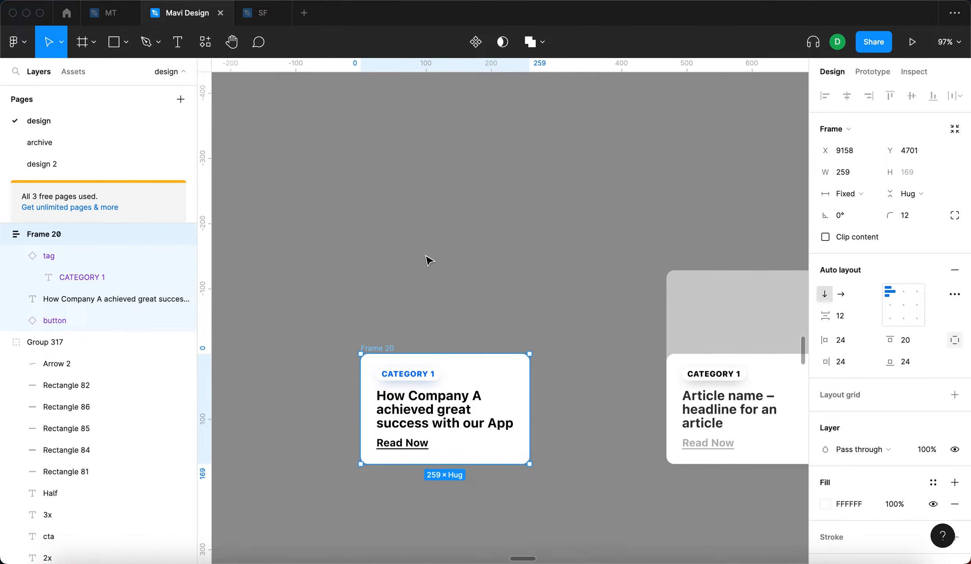
pyautogui.moveTo(322, 175); pyautogui.dragTo(563, 337)
pyautogui.hotkey('shift', 'a')
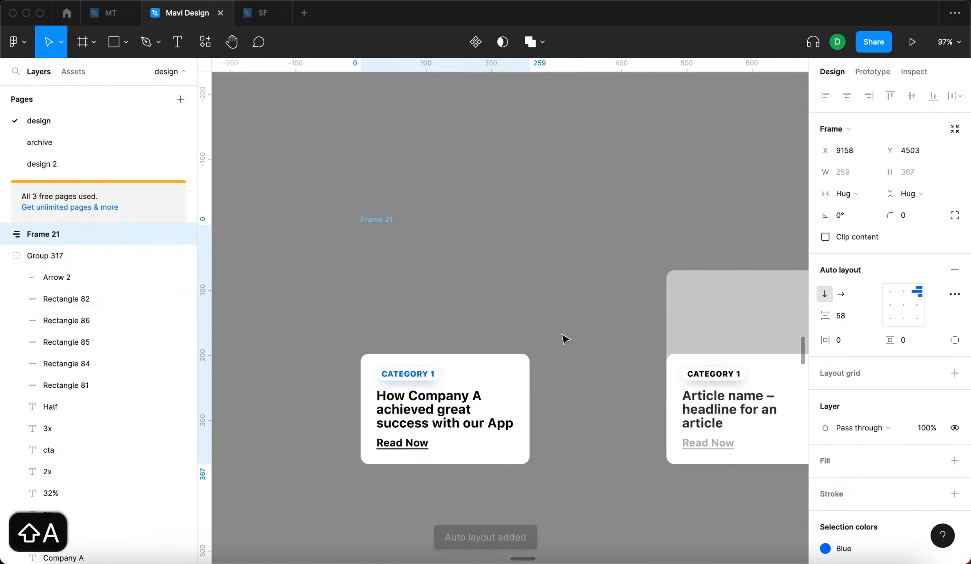
pyautogui.press('Return')
pyautogui.click(849, 172)
pyautogui.click(842, 198)
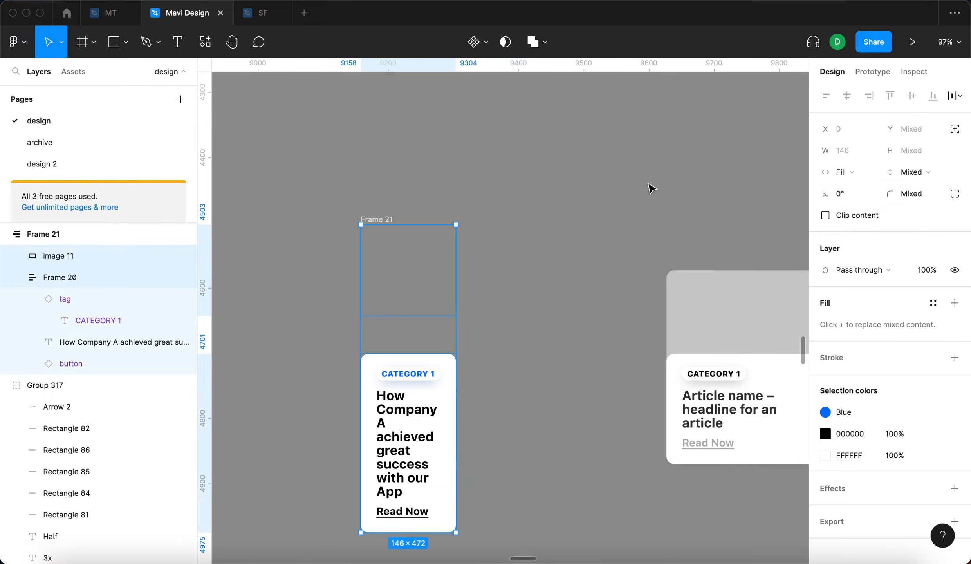
# Step: Check the blog card's auto layout spacing and set the case study card frame's item spacing to -12
pyautogui.click(617, 190)
pyautogui.click(721, 336)
pyautogui.hscroll(2, 721, 335)
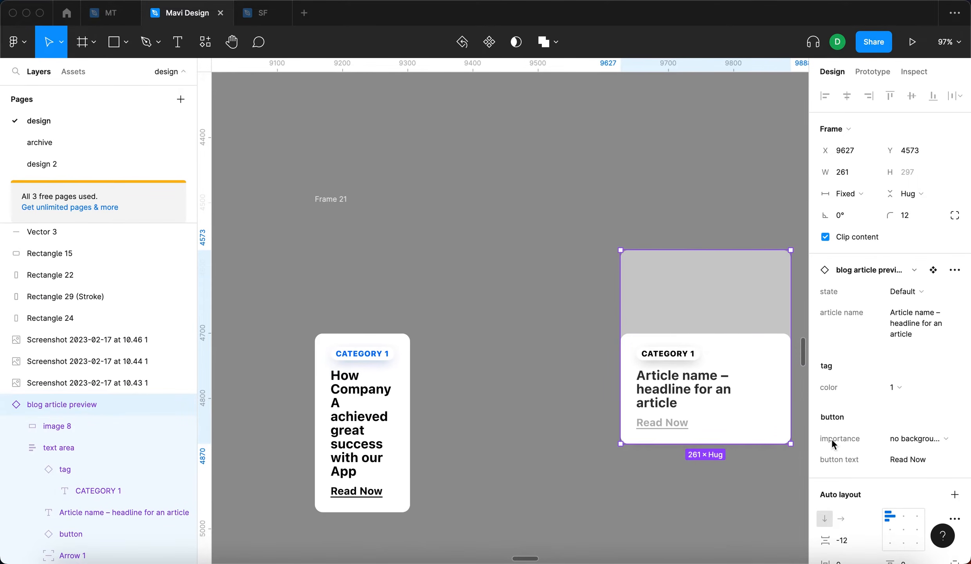
pyautogui.scroll(-1, 833, 438)
pyautogui.click(848, 463)
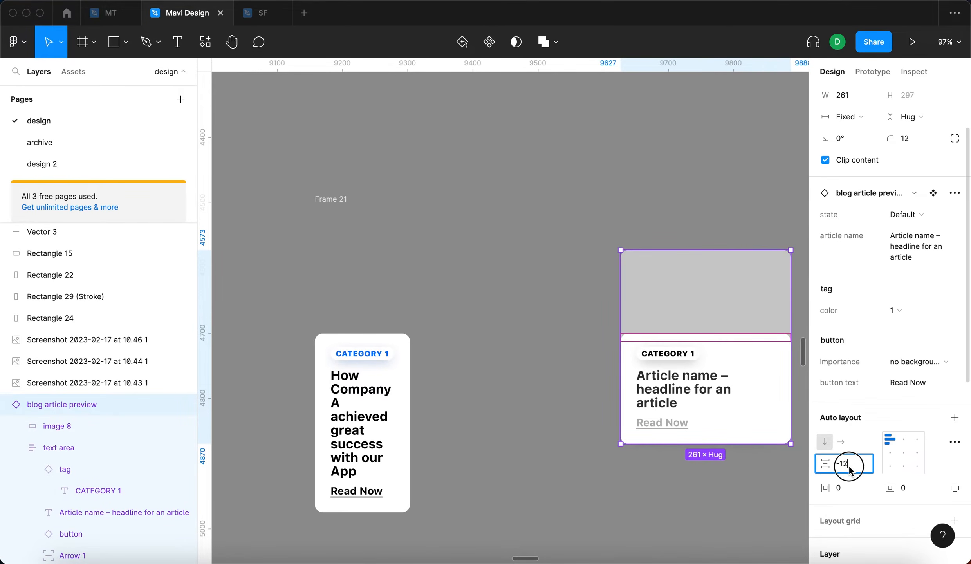
pyautogui.click(321, 199)
pyautogui.click(846, 237)
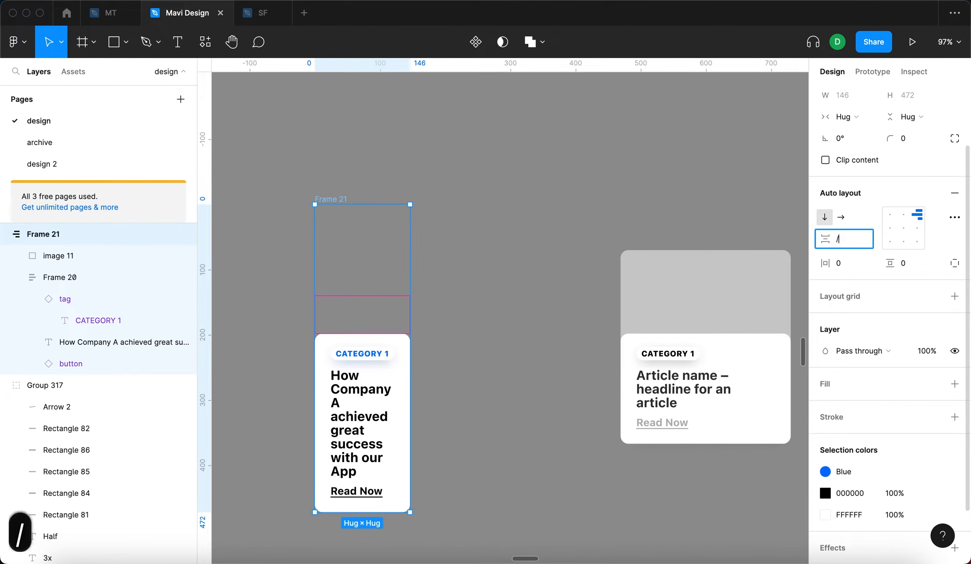
pyautogui.press('BackSpace')
pyautogui.write('-12')
pyautogui.press('Return')
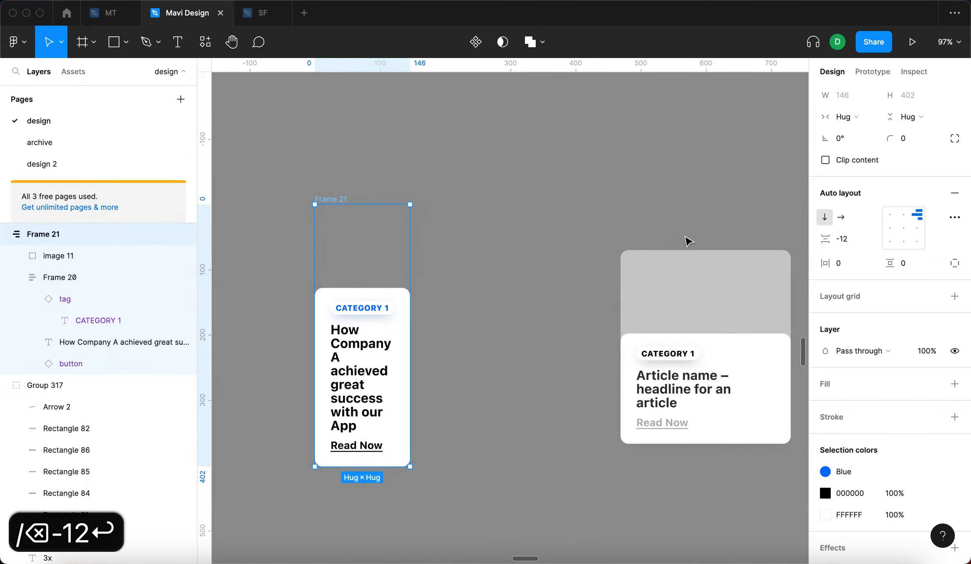
# Step: Give the case study card frame a corner radius of 12 like the blog card and widen it to about 353
pyautogui.click(689, 294)
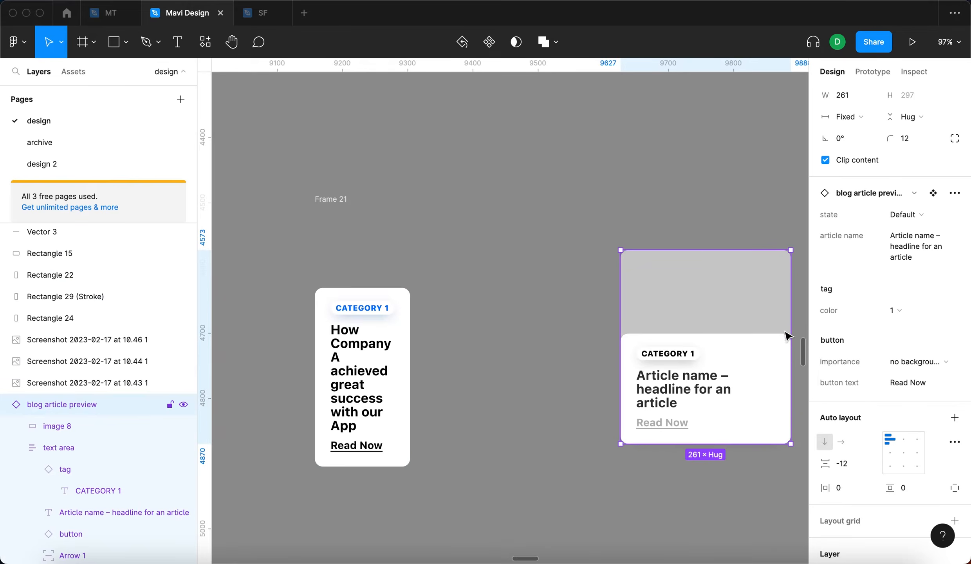
pyautogui.scroll(1, 849, 349)
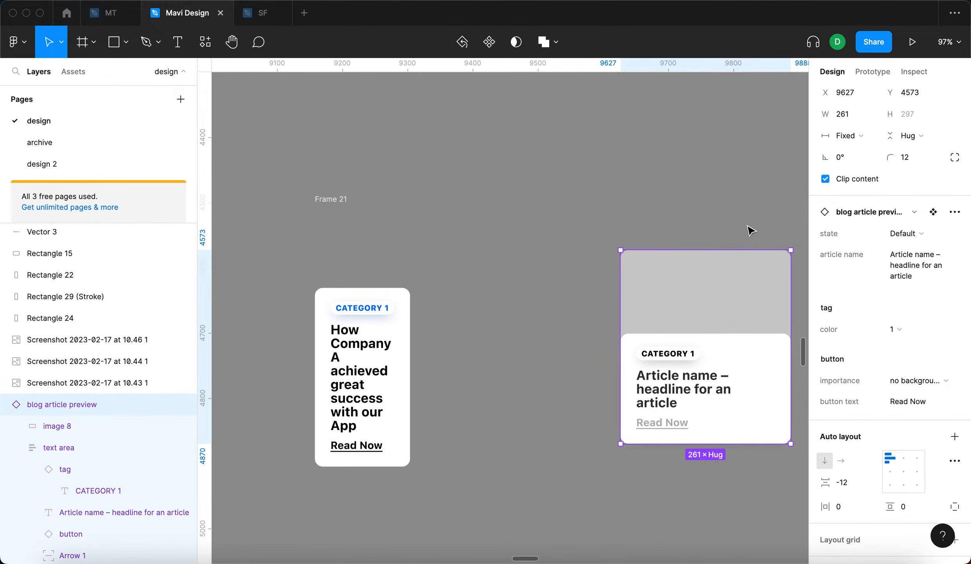
pyautogui.click(340, 201)
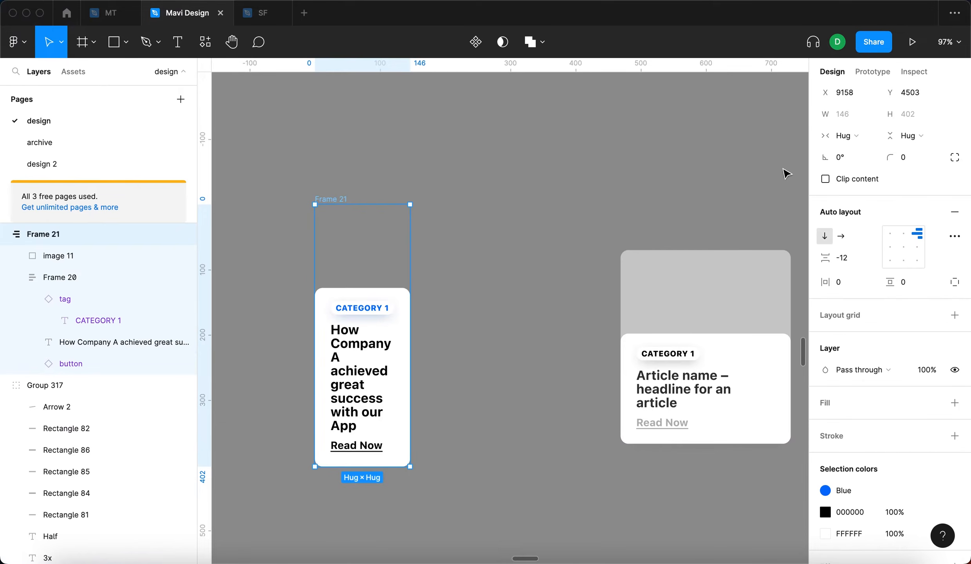
pyautogui.click(926, 158)
pyautogui.write('12')
pyautogui.press('Return')
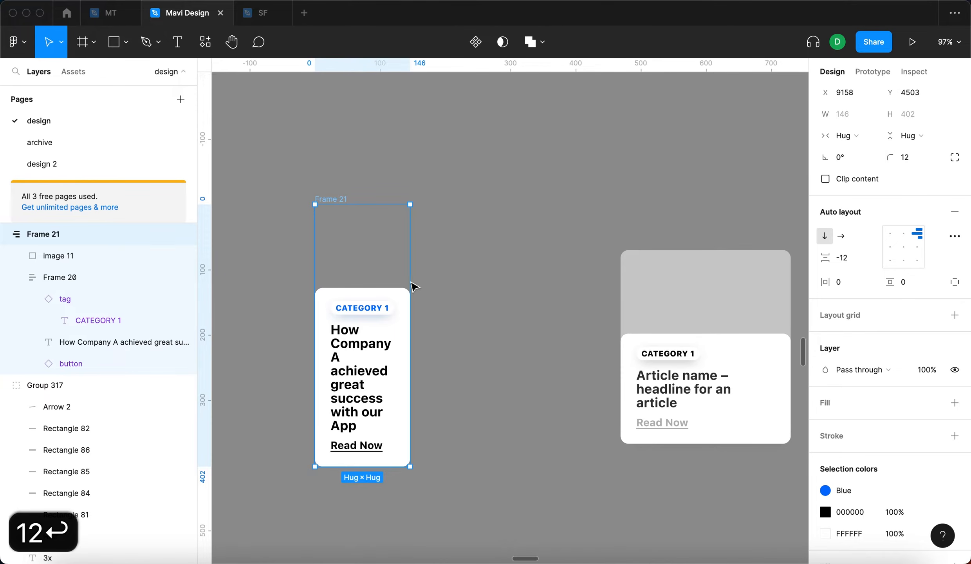
pyautogui.moveTo(410, 284); pyautogui.dragTo(545, 264)
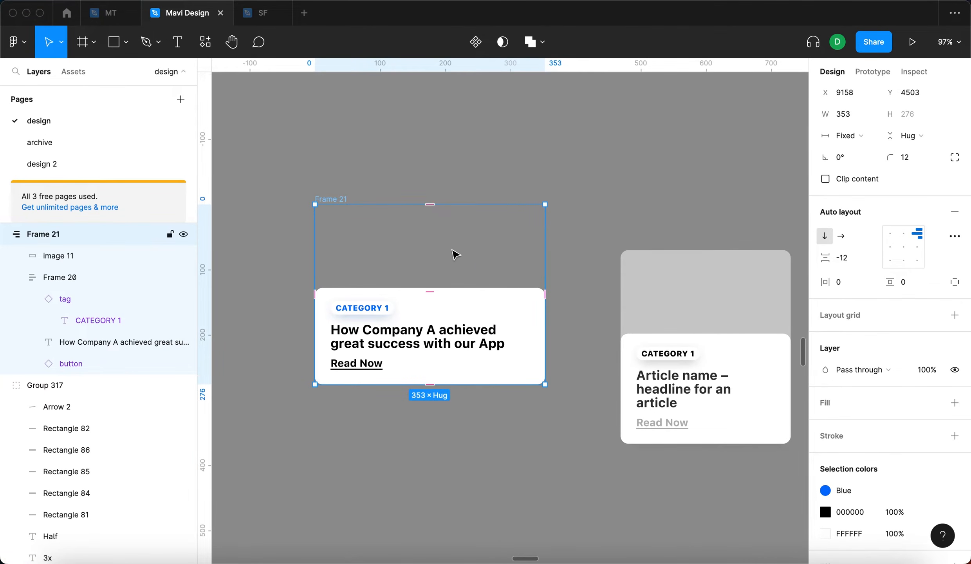
# Step: Make the blue abstract image fill of the case study card's image layer visible and turn on clip content for the frame
pyautogui.click(111, 262)
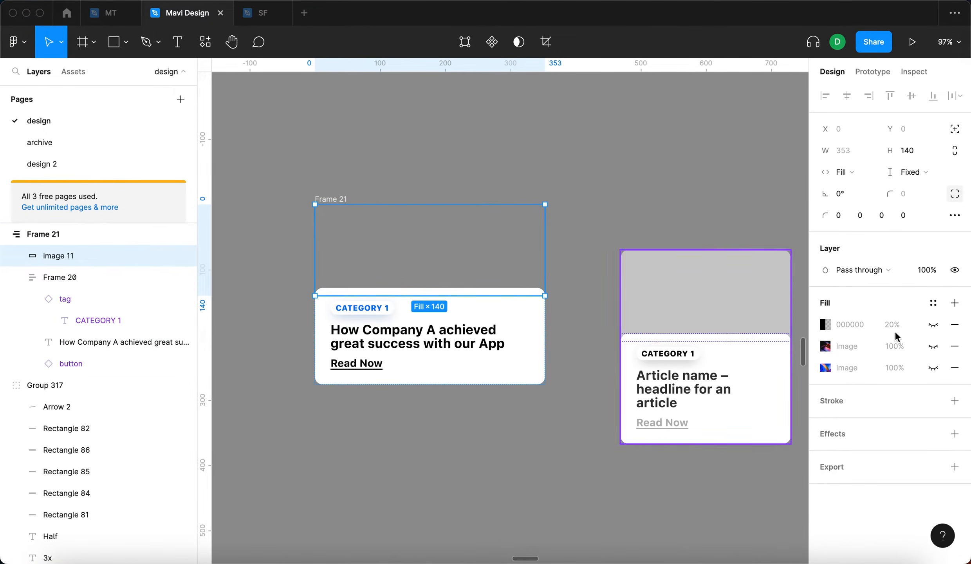
pyautogui.click(934, 344)
pyautogui.click(674, 199)
pyautogui.moveTo(329, 200); pyautogui.dragTo(322, 181)
pyautogui.click(825, 237)
pyautogui.click(660, 190)
# Step: Line the case study card up with the blog card, narrow it to about 269, and narrow the blog card to about 234
pyautogui.click(585, 368)
pyautogui.moveTo(330, 178); pyautogui.dragTo(353, 243)
pyautogui.moveTo(563, 310); pyautogui.dragTo(507, 310)
pyautogui.click(623, 274)
pyautogui.moveTo(548, 229); pyautogui.dragTo(376, 162)
pyautogui.moveTo(617, 238)
pyautogui.mouseDown()
pyautogui.moveTo(671, 237)
pyautogui.moveTo(601, 248)
pyautogui.mouseUp()
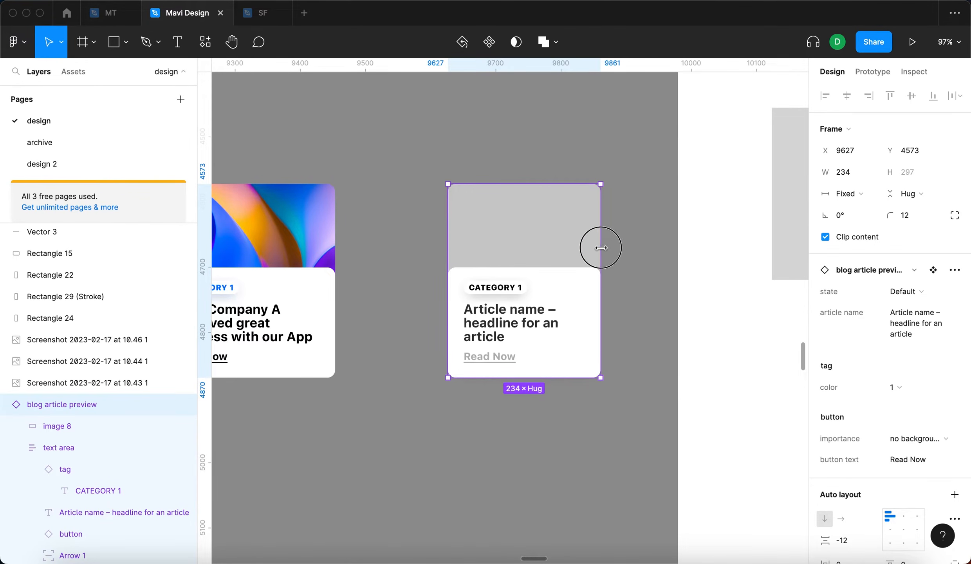
# Step: Adjust the case study card frame's width to about 261
pyautogui.click(343, 219)
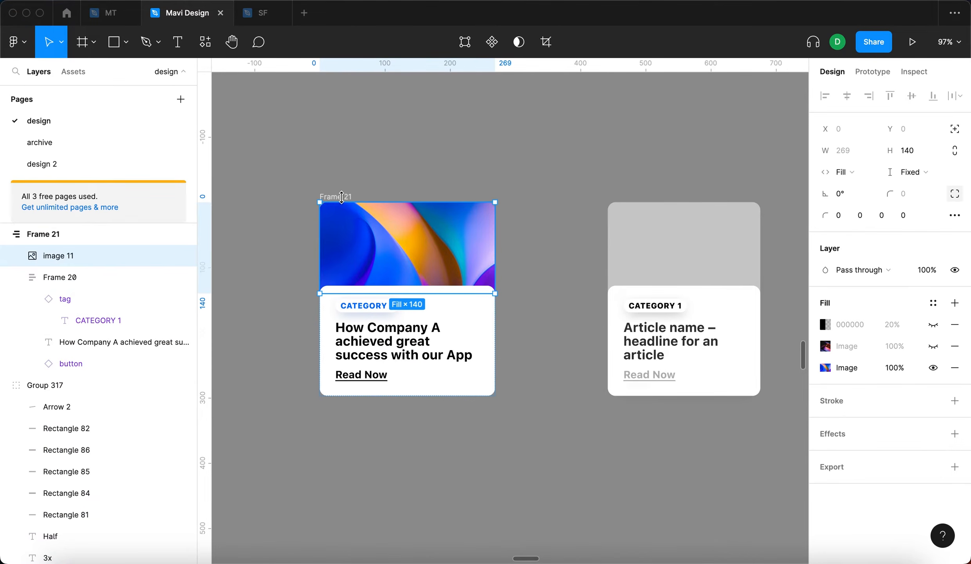
pyautogui.click(342, 197)
pyautogui.moveTo(495, 273); pyautogui.dragTo(507, 272)
pyautogui.click(553, 267)
pyautogui.click(354, 198)
pyautogui.moveTo(505, 231)
pyautogui.mouseDown()
pyautogui.moveTo(568, 230)
pyautogui.moveTo(489, 240)
pyautogui.mouseUp()
pyautogui.click(558, 256)
# Step: Lower the layer opacity of the case study card's Read Now button to match the blog card's 30% button
pyautogui.scroll(1, 564, 276)
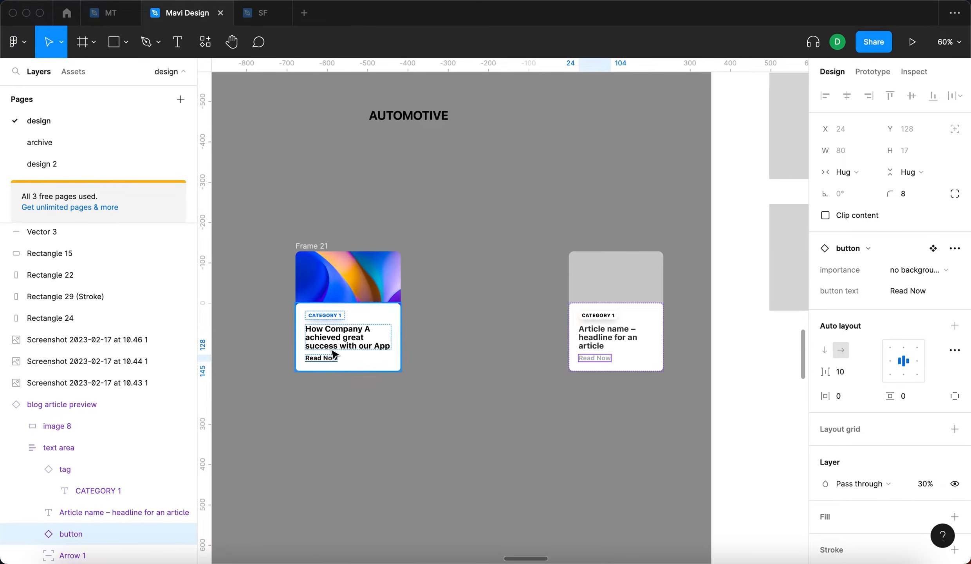
pyautogui.click(329, 362)
pyautogui.press('Return')
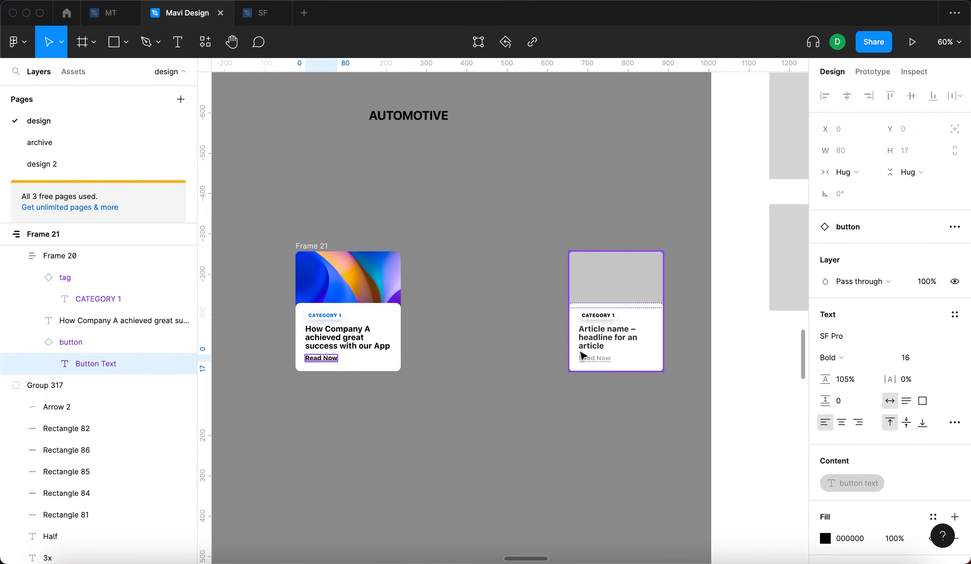
pyautogui.hotkey('shift', 'Return')
pyautogui.scroll(-1, 921, 419)
pyautogui.click(927, 486)
pyautogui.hotkey('shift', 'Down')
pyautogui.hotkey('shift', 'Down')
pyautogui.press('Return')
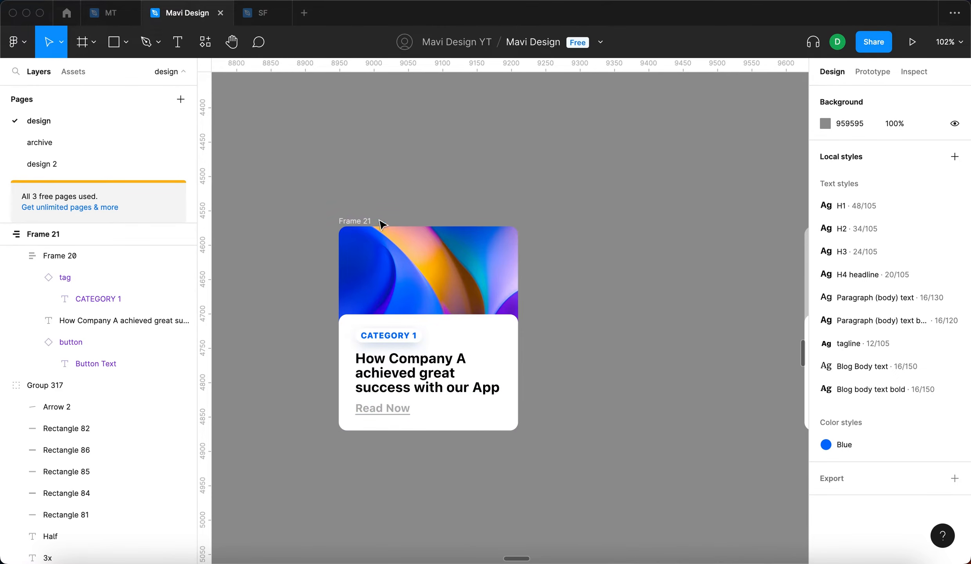
# Step: Rename the card frame to "case study preview", shift it slightly away from the blog card, and turn it into a component
pyautogui.scroll(-5, 487, 214)
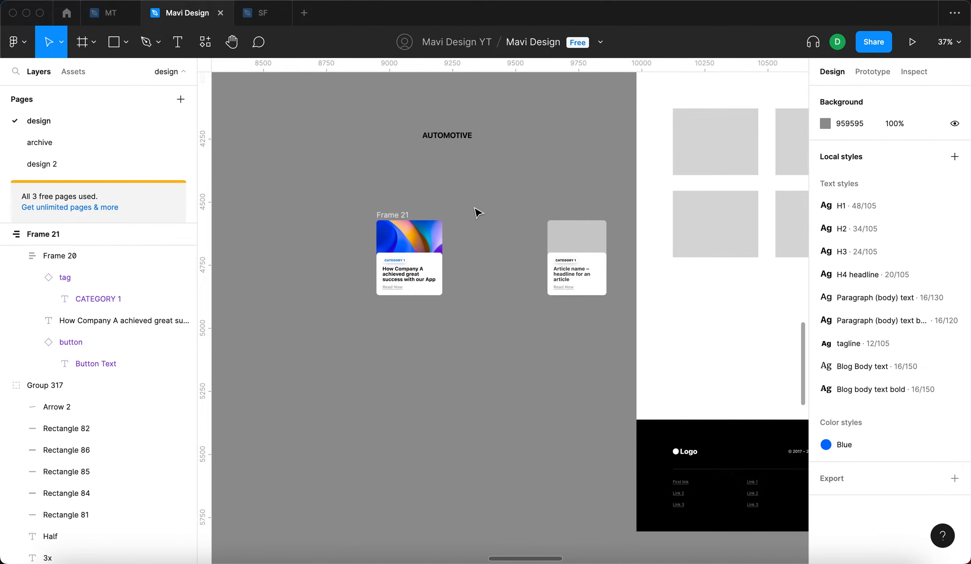
pyautogui.click(405, 214)
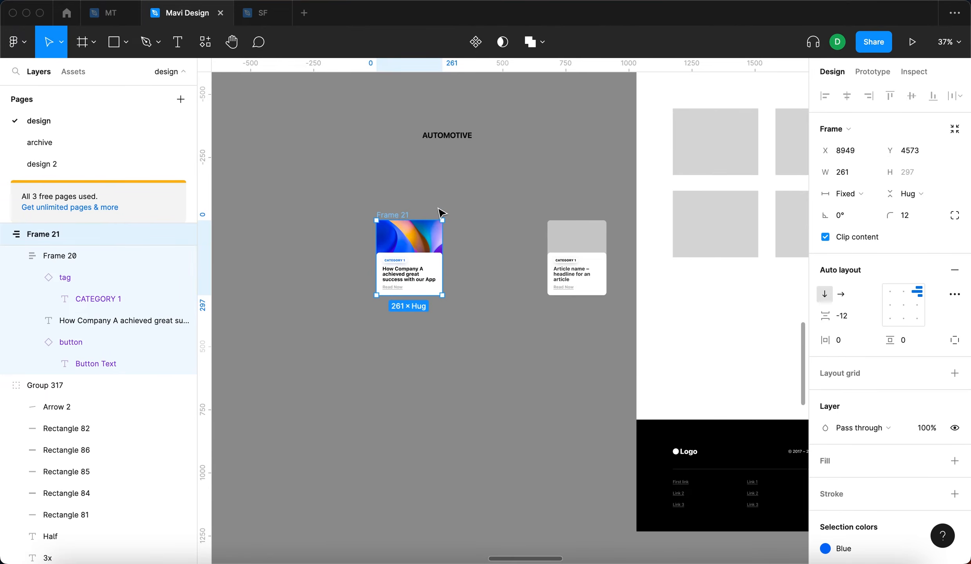
pyautogui.press('super+r')
pyautogui.write('case studz')
pyautogui.press('BackSpace')
pyautogui.write('y preview')
pyautogui.moveTo(405, 237); pyautogui.dragTo(385, 236)
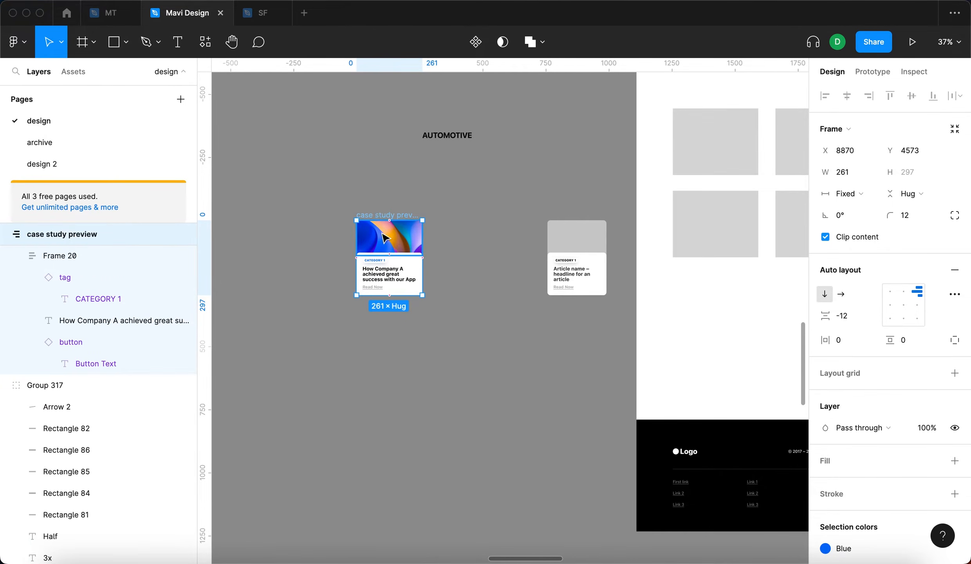
pyautogui.click(475, 43)
# Step: Create a text component property named "case study headline" from the content of the card's headline
pyautogui.scroll(5, 346, 255)
pyautogui.click(422, 307)
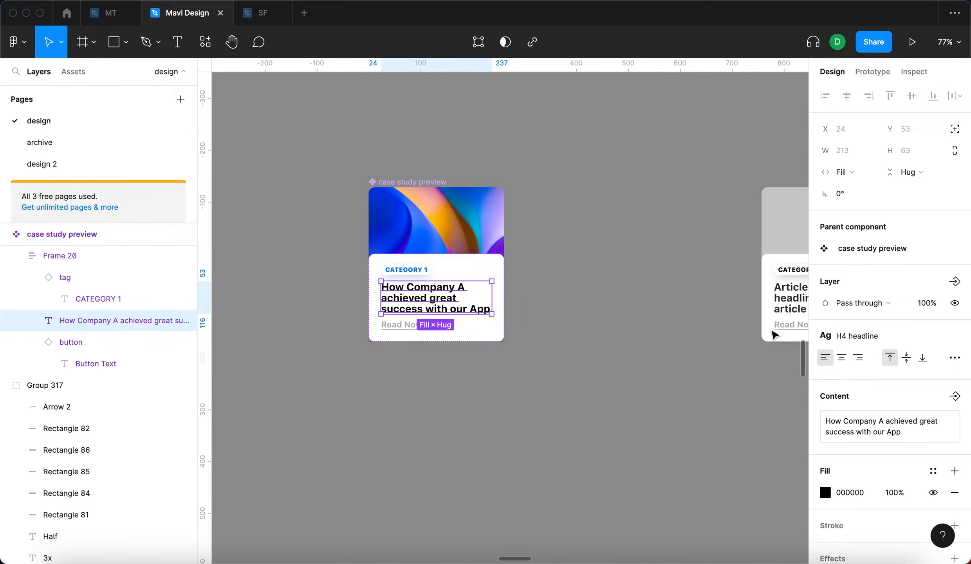
pyautogui.click(955, 397)
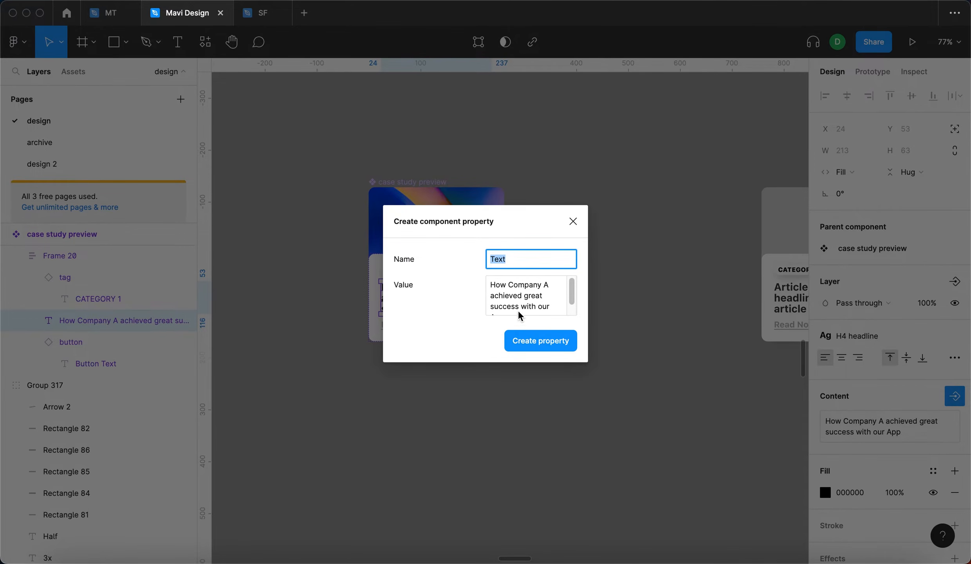
pyautogui.write('case std')
pyautogui.press('BackSpace')
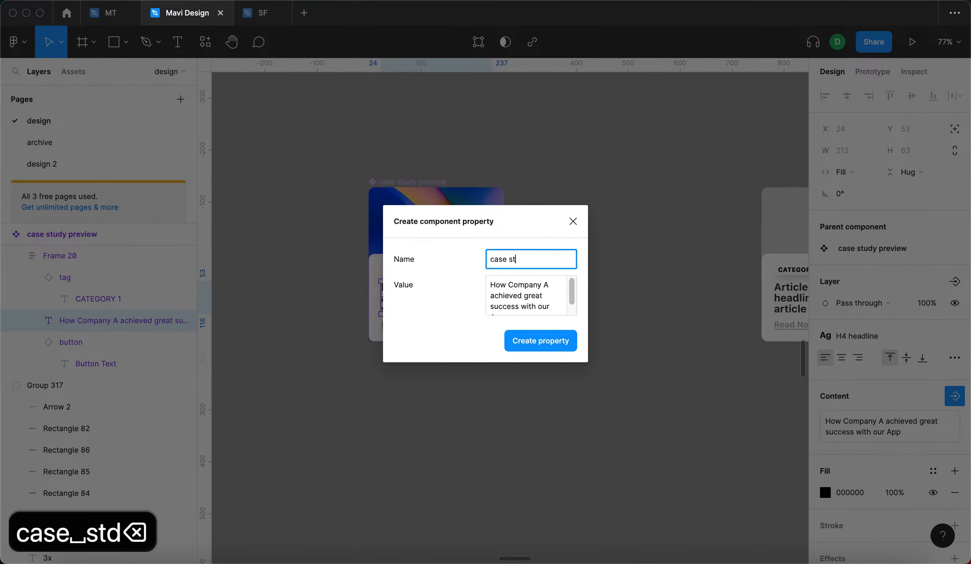
pyautogui.write('udy headline')
pyautogui.press('Return')
# Step: Place an instance of the case study preview below the component and override its headline property with "right here"
pyautogui.moveTo(422, 182); pyautogui.dragTo(417, 156)
pyautogui.moveTo(458, 222); pyautogui.dragTo(456, 377)
pyautogui.click(919, 310)
pyautogui.moveTo(907, 290); pyautogui.dragTo(918, 313)
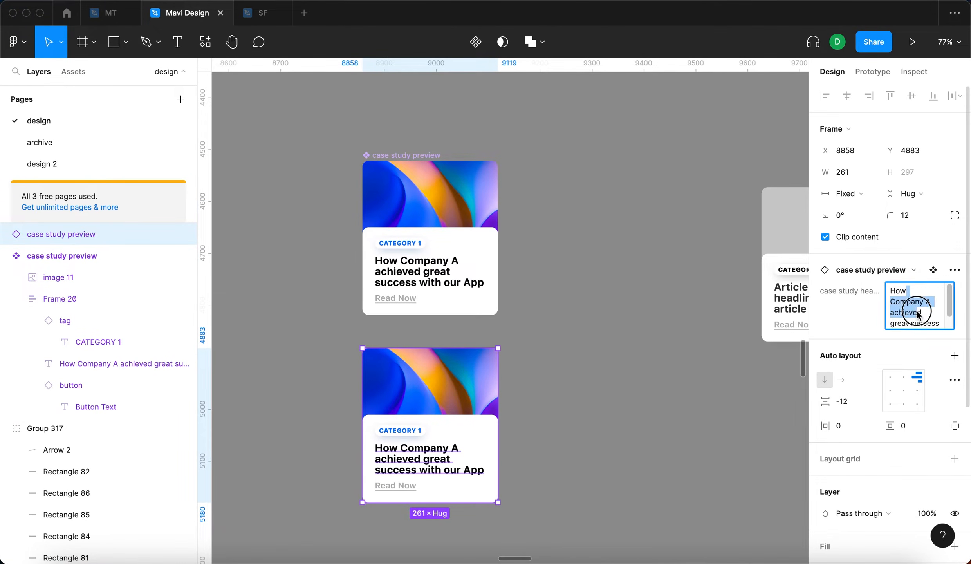
pyautogui.press('super+a')
pyautogui.write('right here')
pyautogui.press('Return')
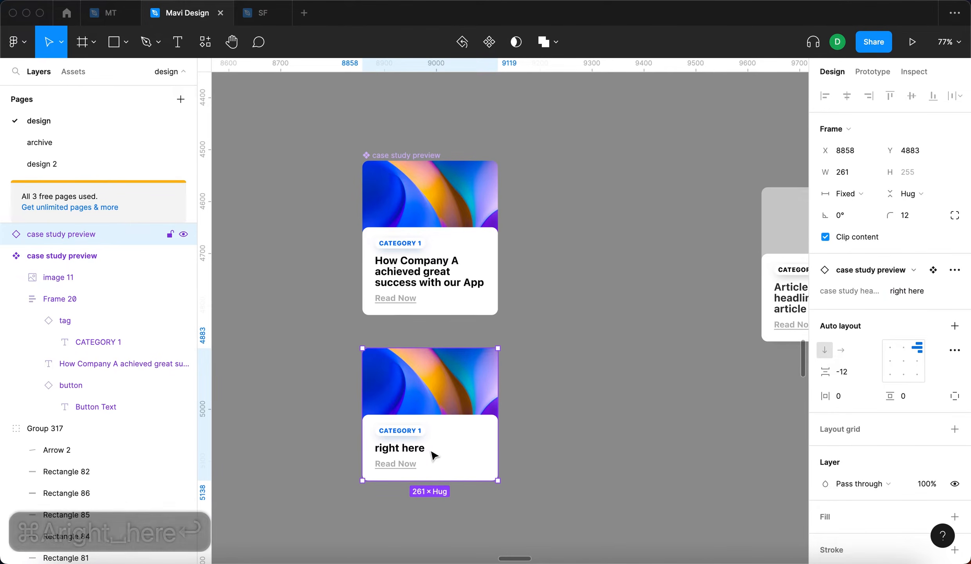
pyautogui.click(468, 42)
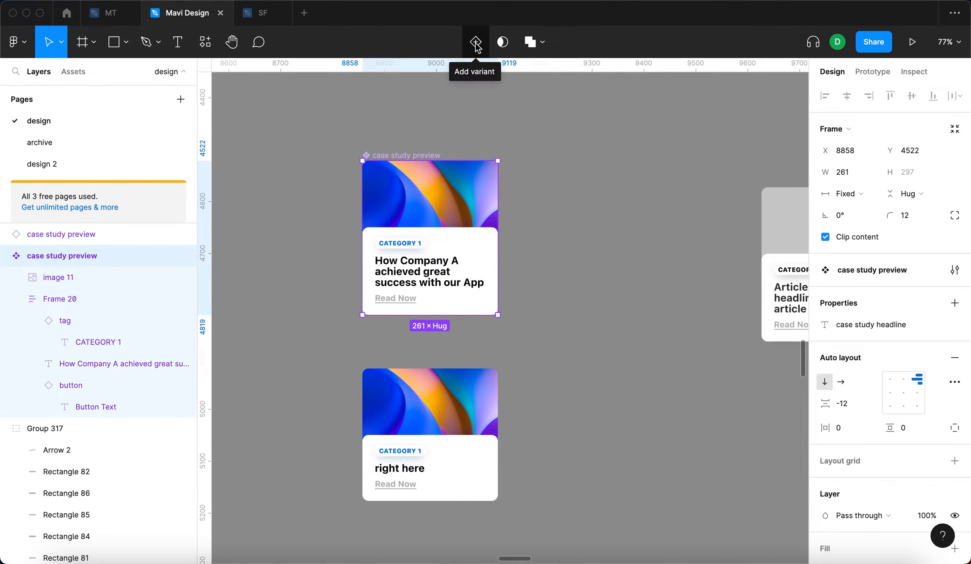
pyautogui.click(476, 42)
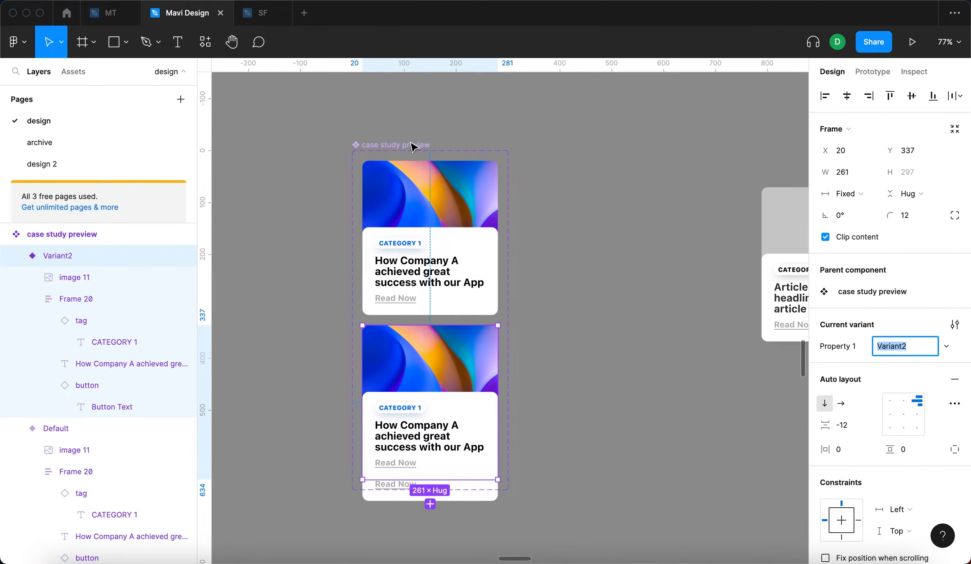
pyautogui.press('super+z')
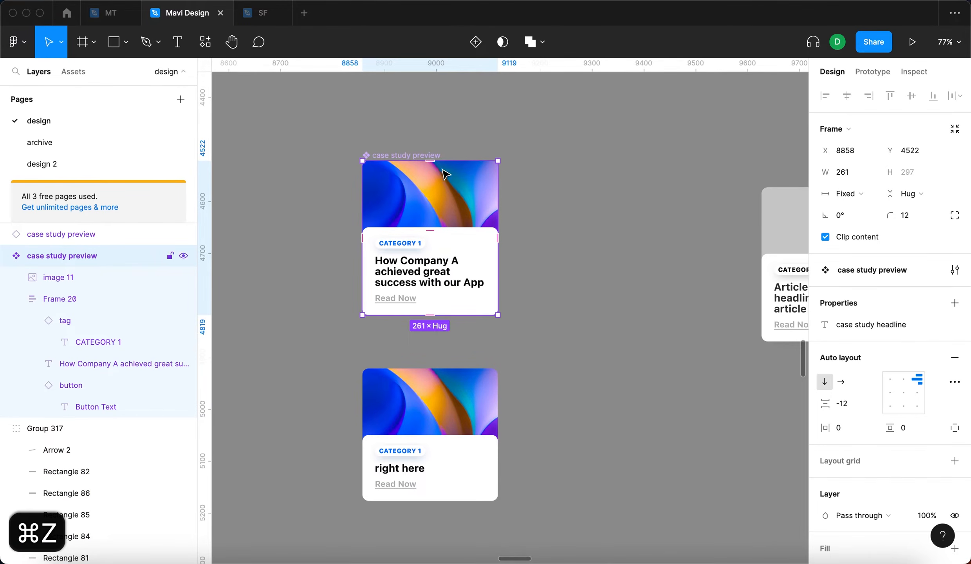
# Step: Add a second variant to the case study preview component and name its Property 1 value "hover"
pyautogui.click(570, 152)
pyautogui.click(392, 161)
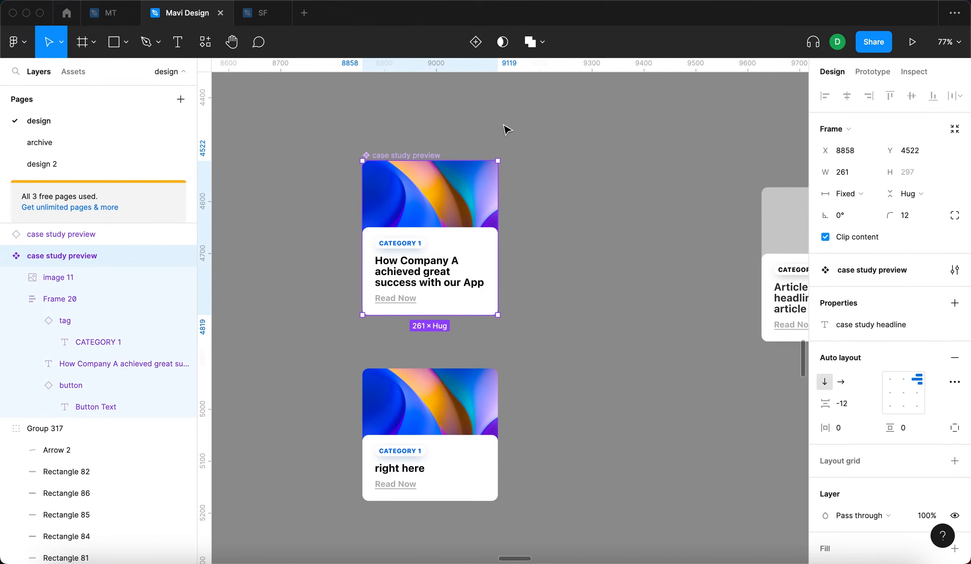
pyautogui.click(475, 43)
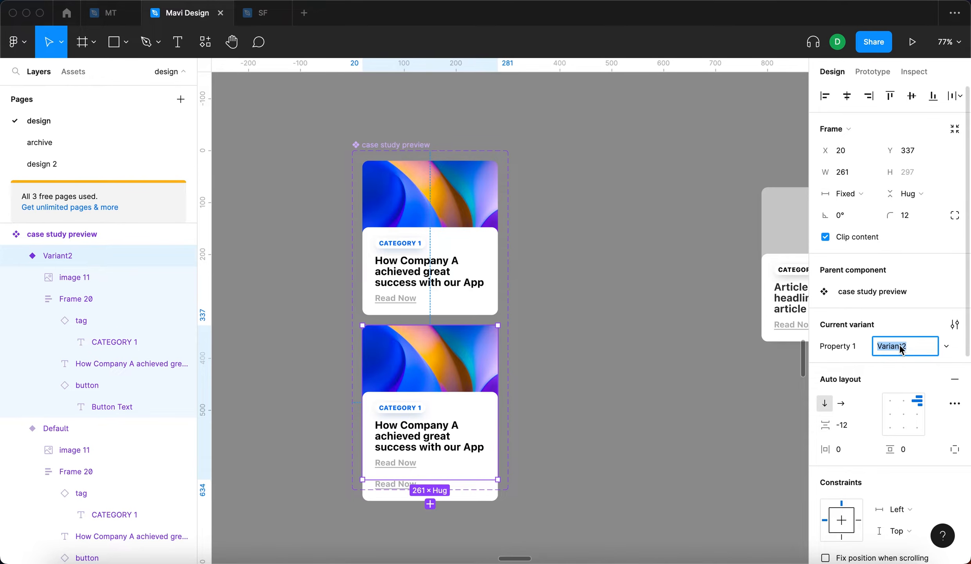
pyautogui.write('hover')
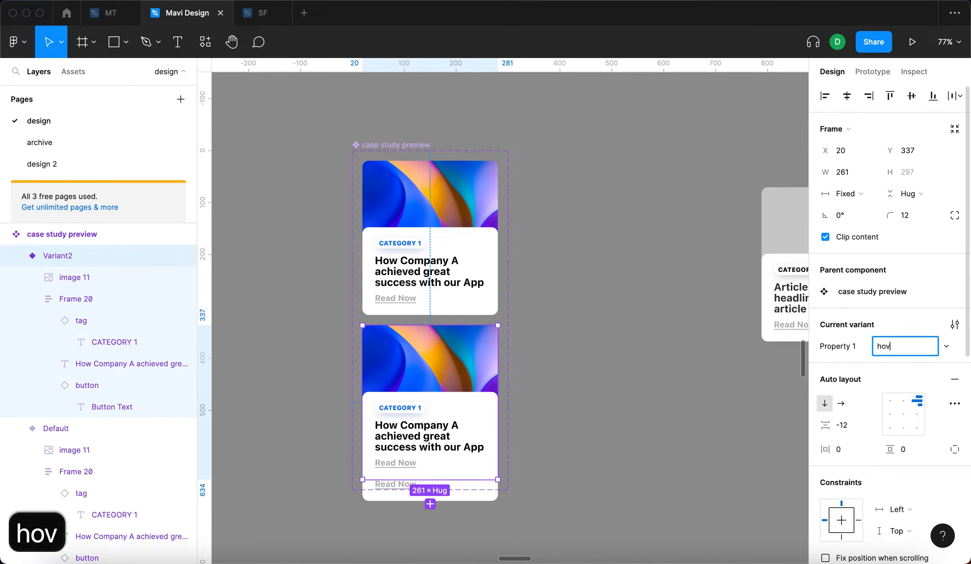
pyautogui.press('Return')
# Step: Apply horizontal auto layout to the case study preview component set so both variants sit side by side
pyautogui.click(454, 238)
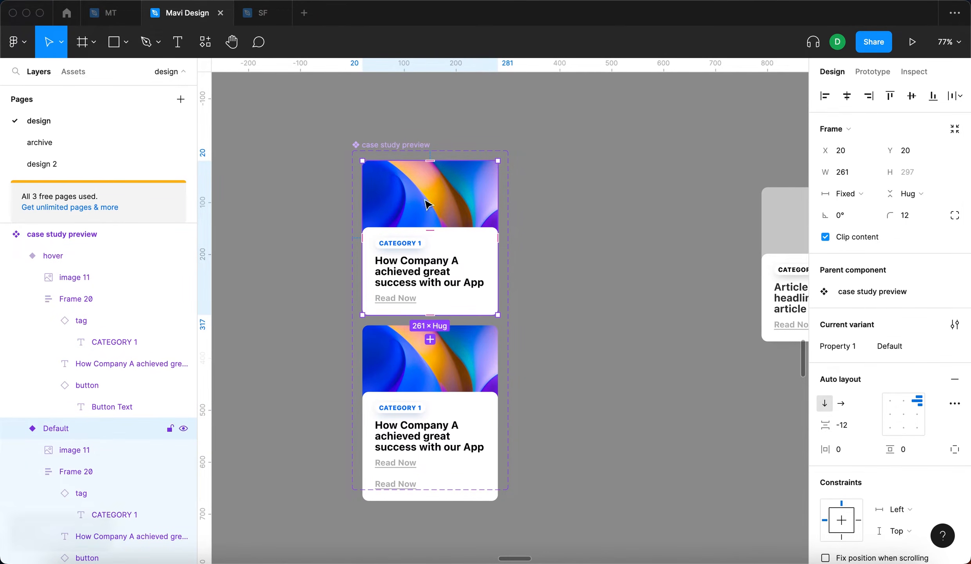
pyautogui.click(404, 355)
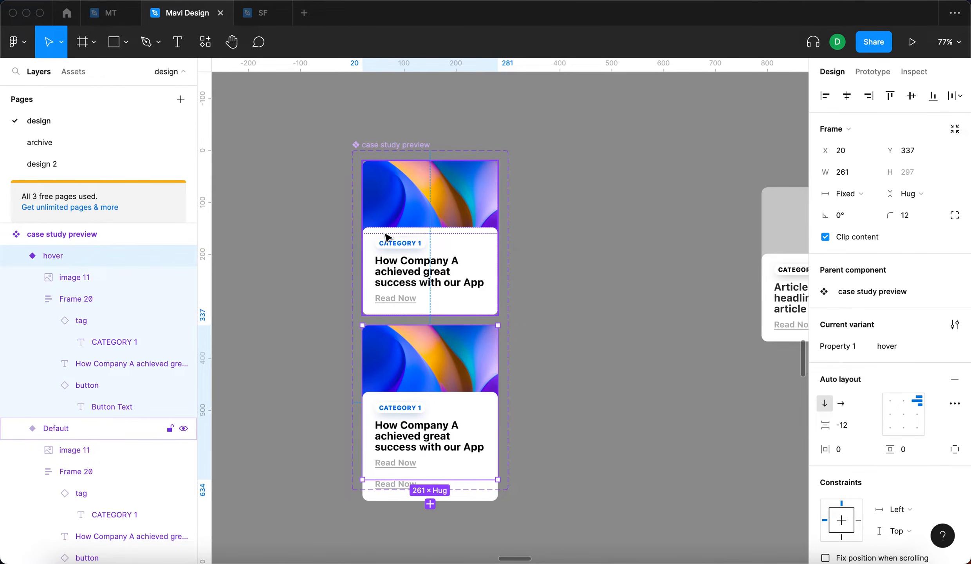
pyautogui.hotkey('shift', 'Return')
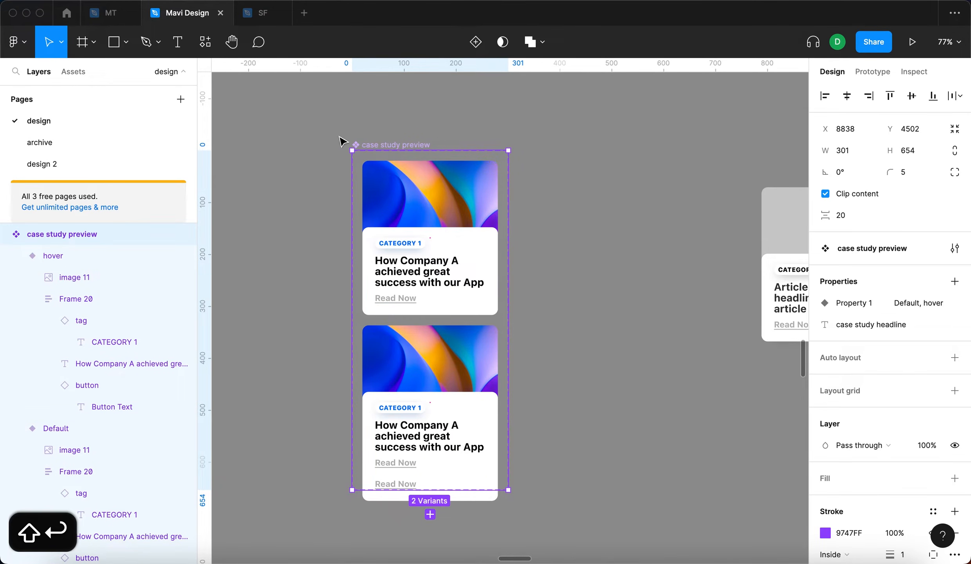
pyautogui.click(954, 358)
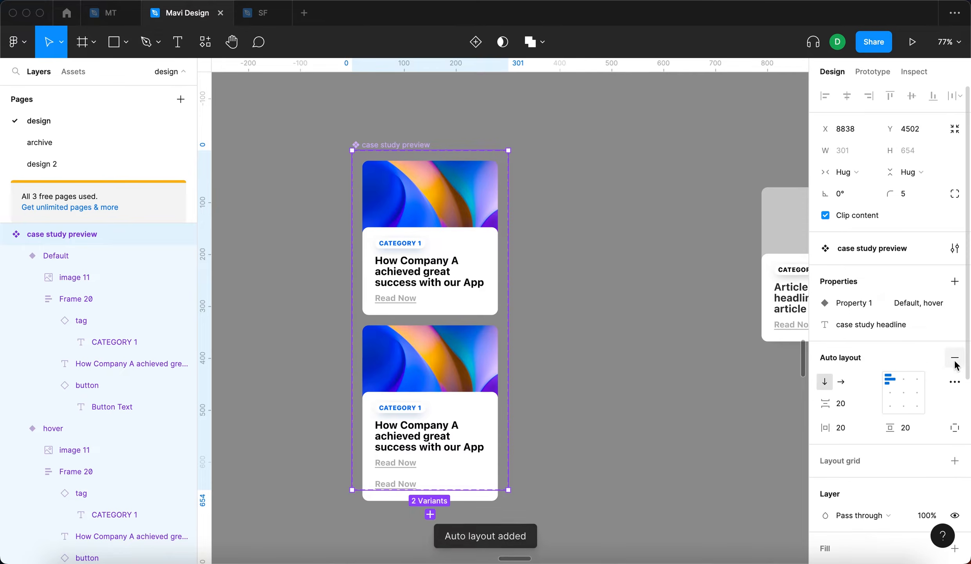
pyautogui.click(842, 383)
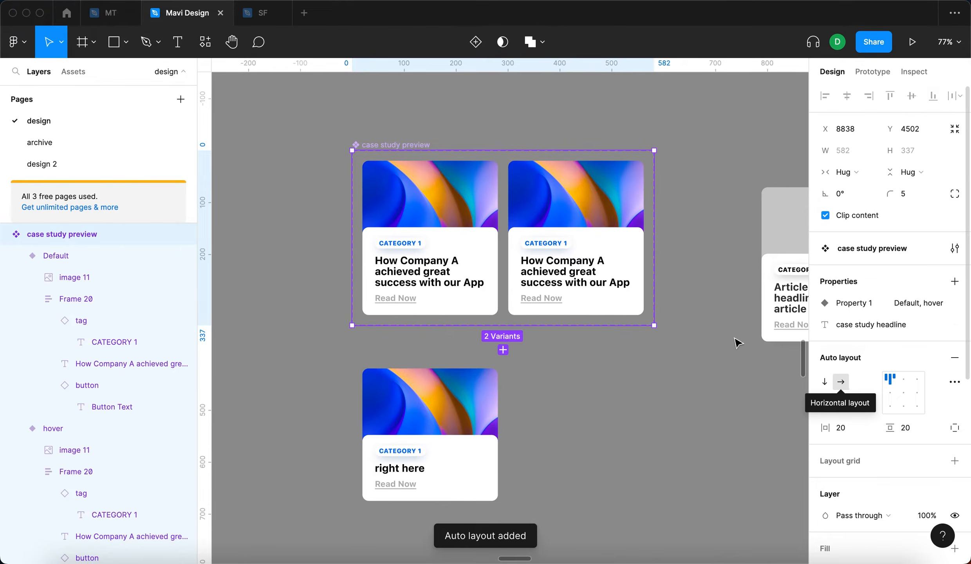
# Step: Move the "right here" instance slightly closer to the component set and check the hover variant's headline property link
pyautogui.click(481, 418)
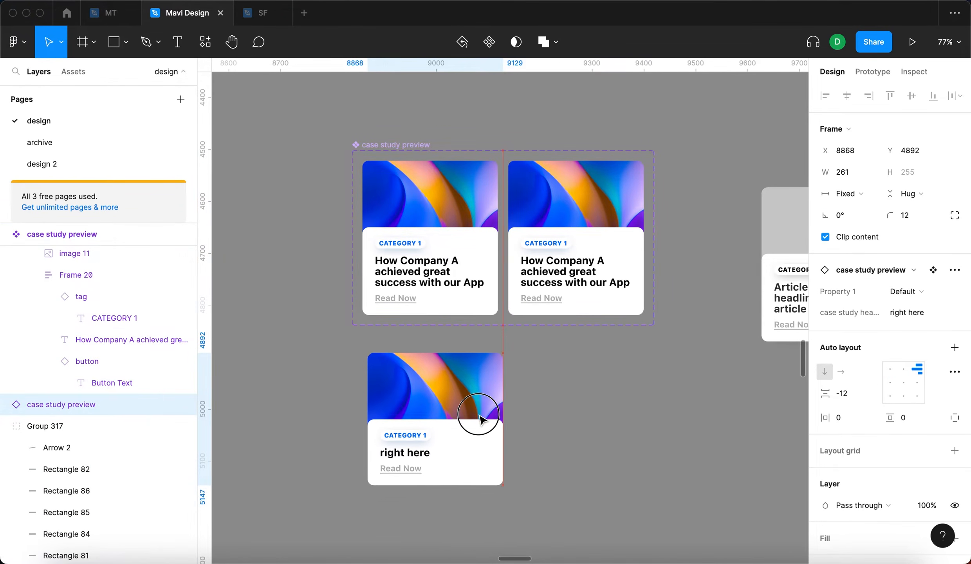
pyautogui.click(581, 284)
pyautogui.doubleClick(583, 283)
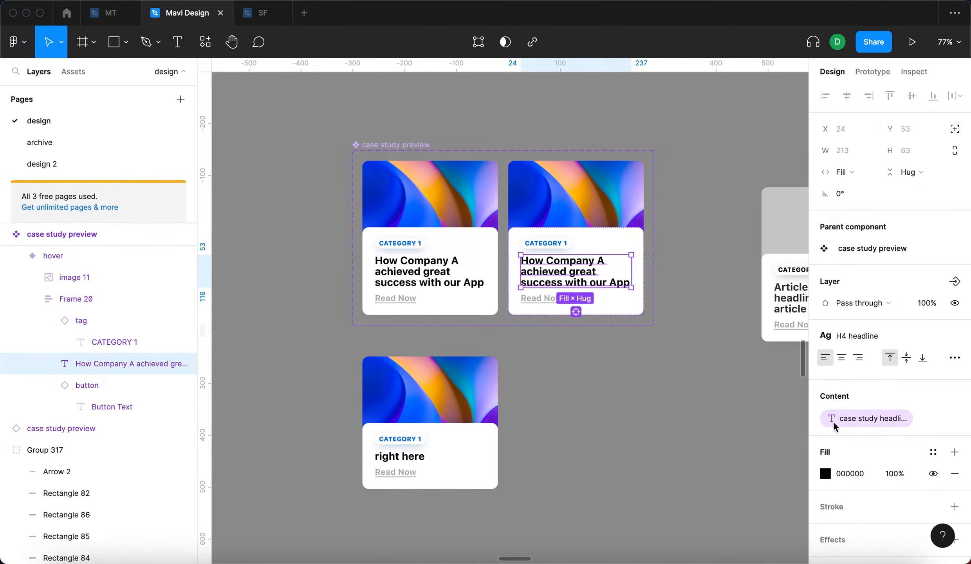
pyautogui.click(325, 217)
# Step: Switch the "right here" instance's Property 1 to hover and back to Default to test the variants
pyautogui.click(464, 379)
pyautogui.click(913, 294)
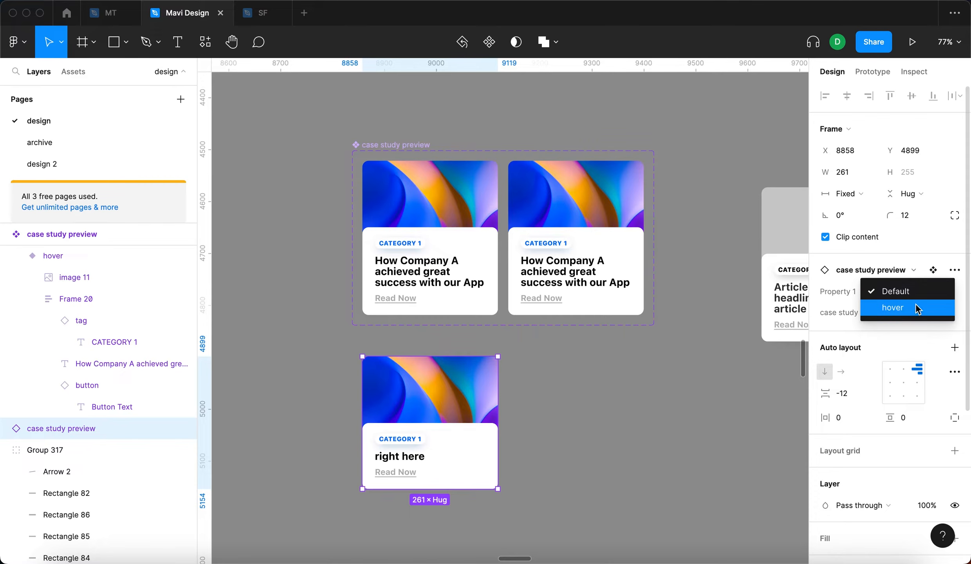
pyautogui.click(916, 311)
pyautogui.click(671, 431)
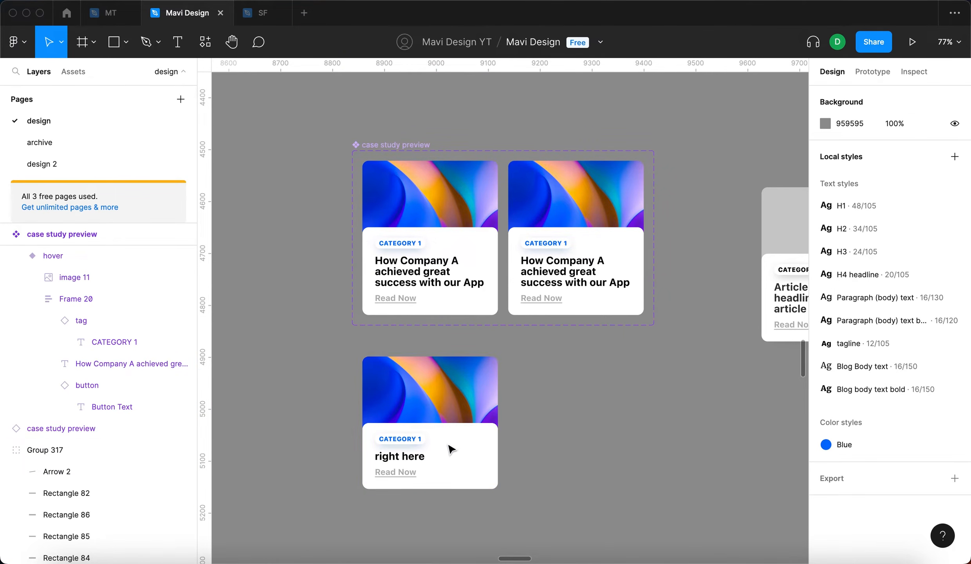
pyautogui.click(417, 470)
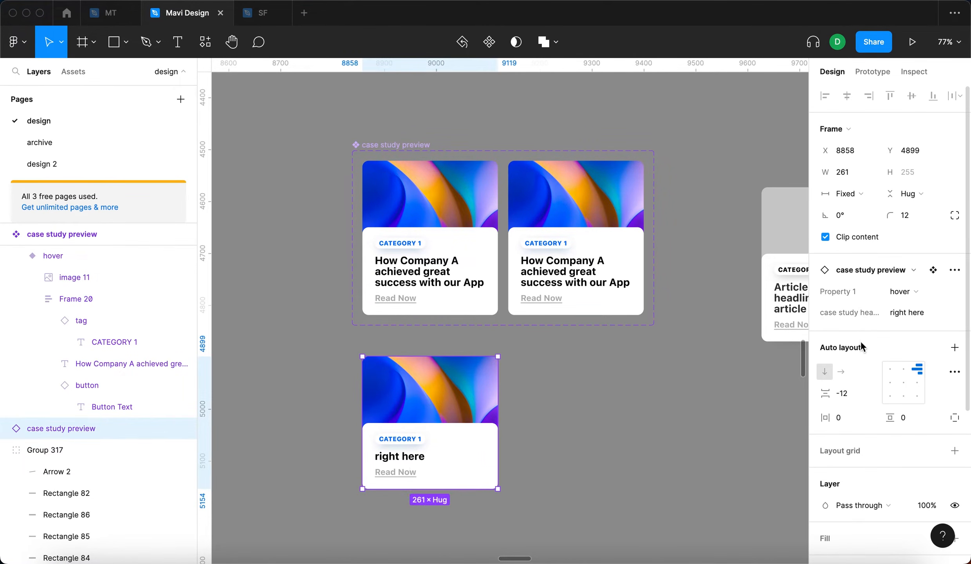
pyautogui.click(927, 293)
pyautogui.click(927, 277)
pyautogui.click(665, 392)
pyautogui.click(464, 418)
pyautogui.click(595, 477)
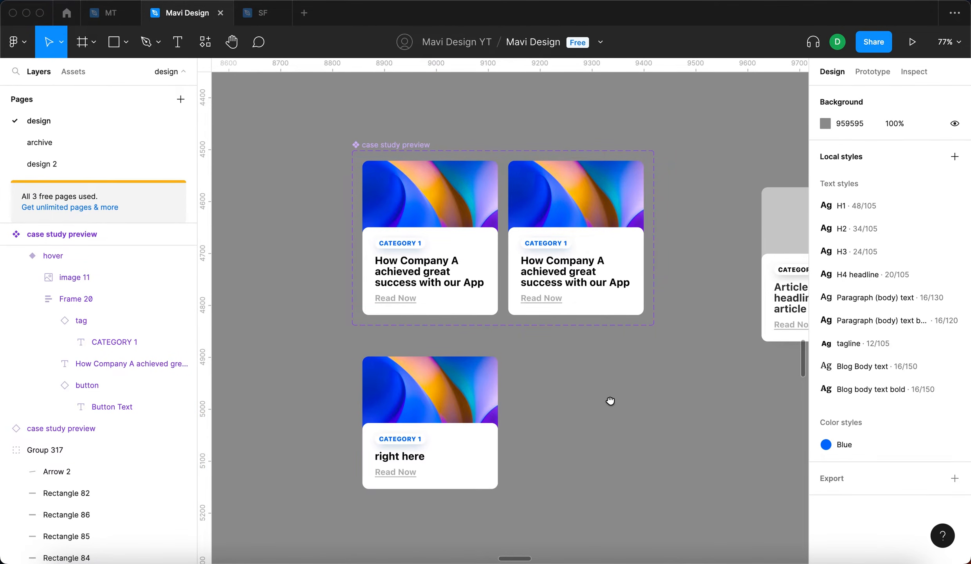
# Step: Copy the hover variant's headline to the empty canvas beside the instance and replace the copy's text with "00%"
pyautogui.scroll(1, 610, 400)
pyautogui.doubleClick(588, 288)
pyautogui.moveTo(584, 276); pyautogui.dragTo(607, 407)
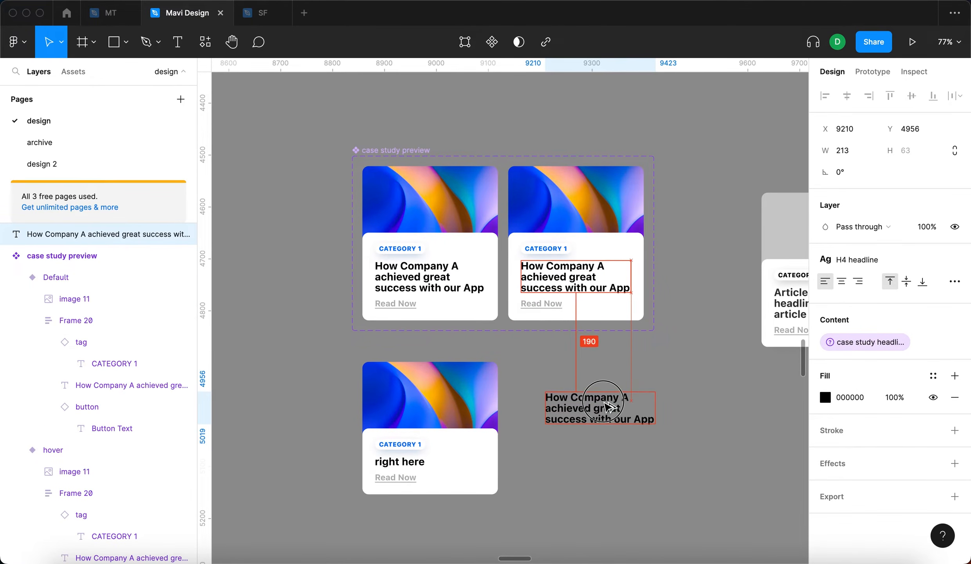
pyautogui.click(719, 468)
pyautogui.doubleClick(610, 408)
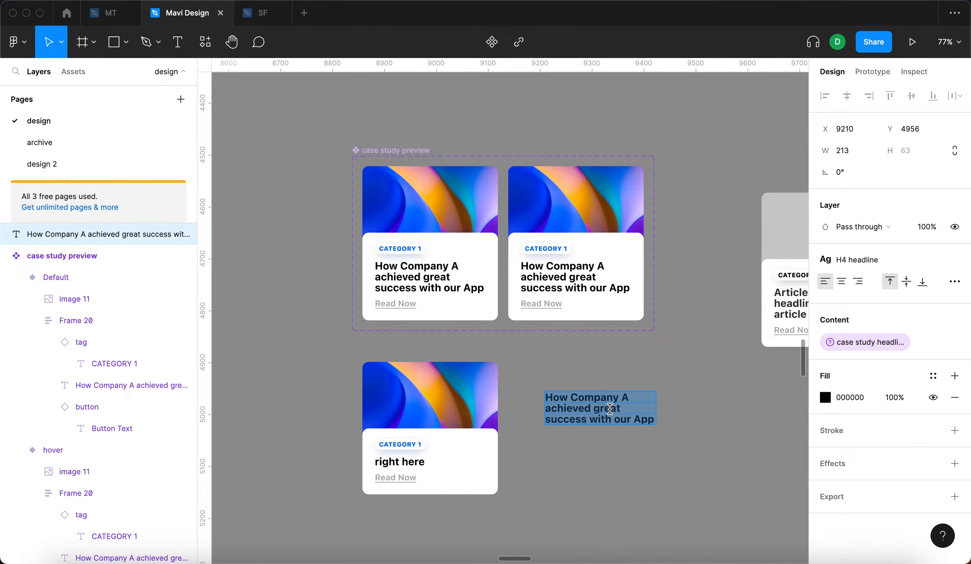
pyautogui.write('00%')
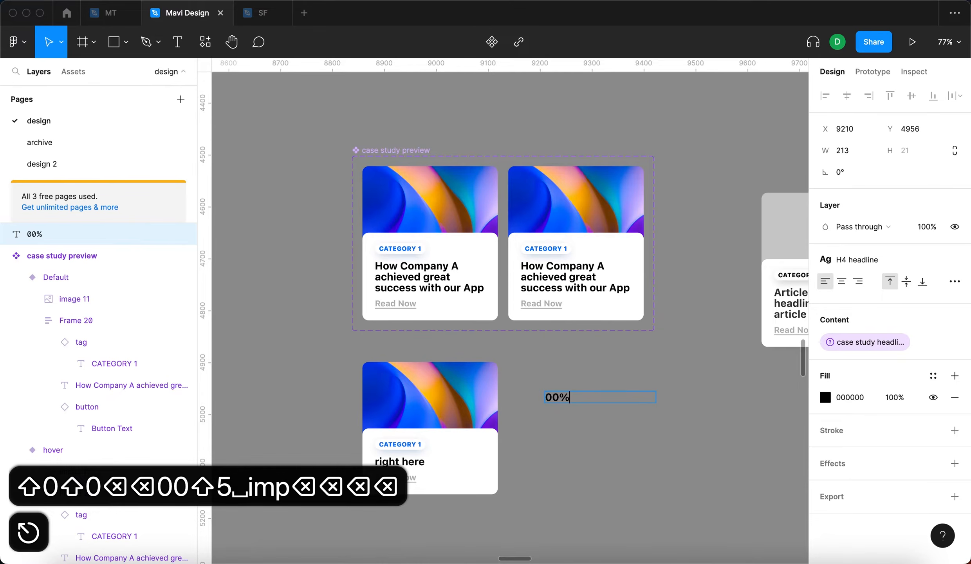
pyautogui.press('Escape')
# Step: Set the resizing of the "00%" text to auto width
pyautogui.click(954, 281)
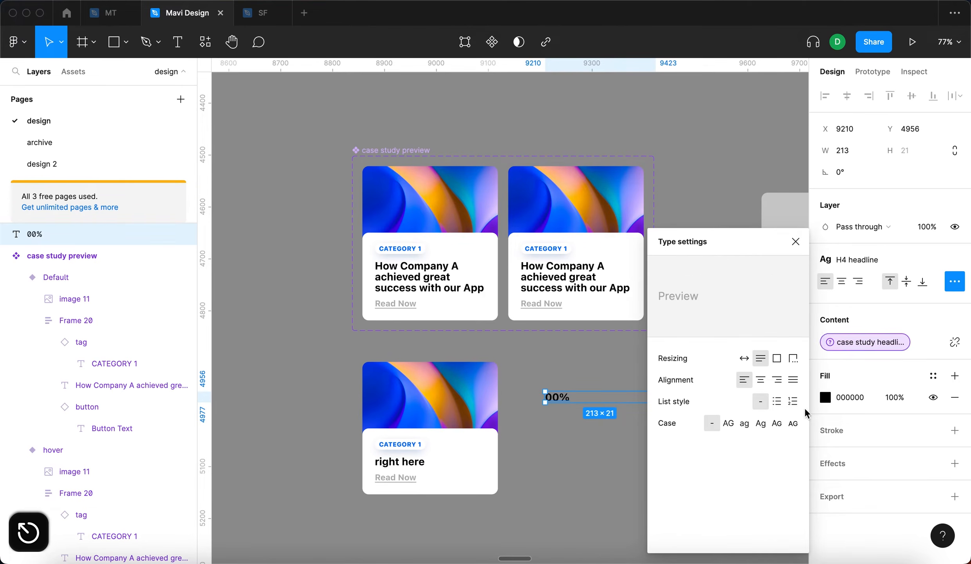
pyautogui.click(744, 358)
pyautogui.click(646, 444)
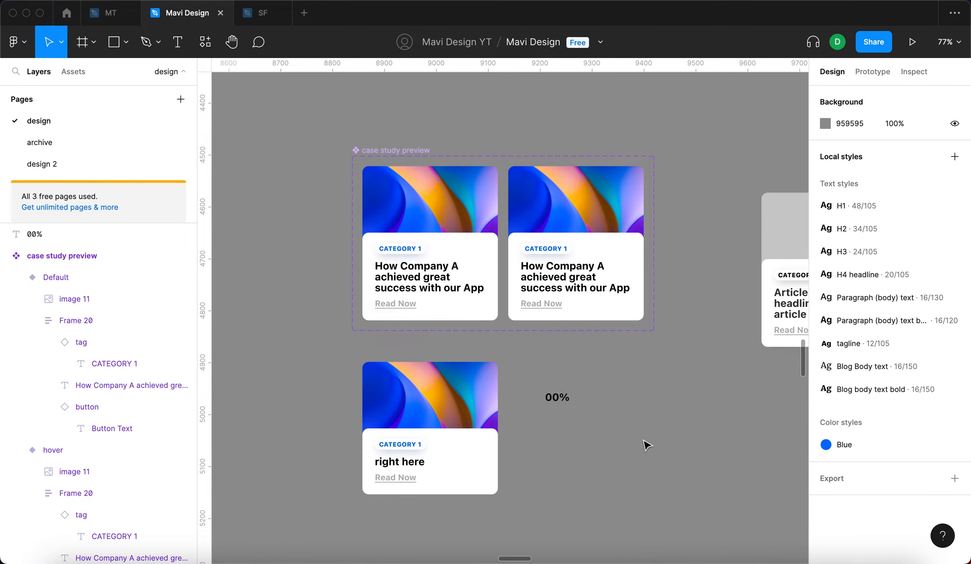
pyautogui.click(552, 397)
pyautogui.click(954, 281)
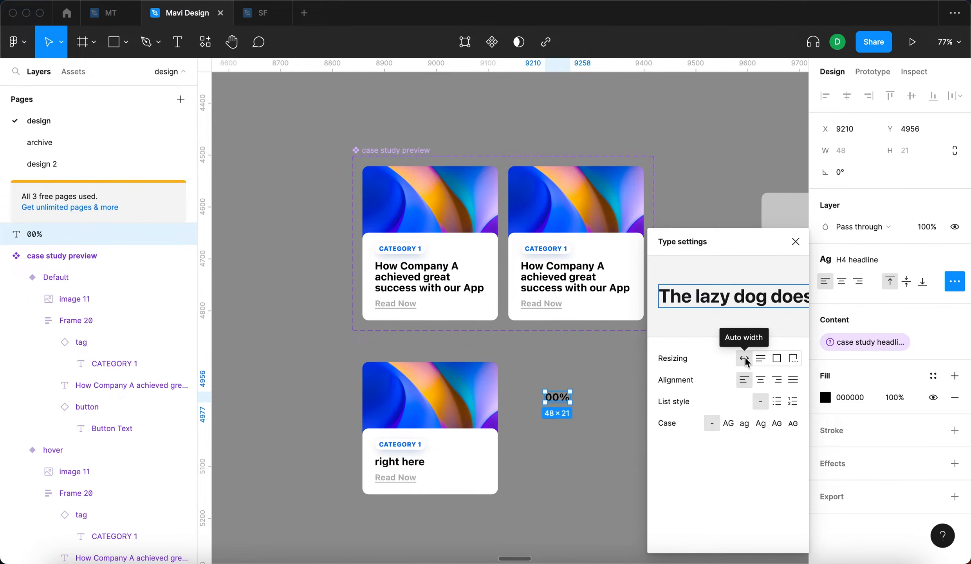
# Step: Apply the H3 text style to the "00%" text and shift it slightly up on the canvas
pyautogui.click(841, 263)
pyautogui.click(848, 257)
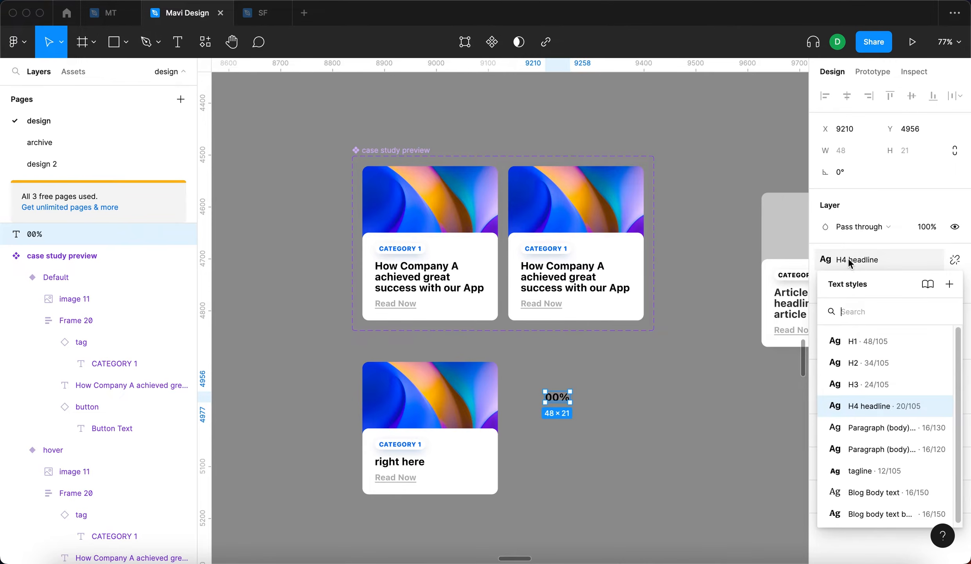
pyautogui.click(870, 378)
pyautogui.click(698, 429)
pyautogui.click(561, 392)
pyautogui.click(587, 421)
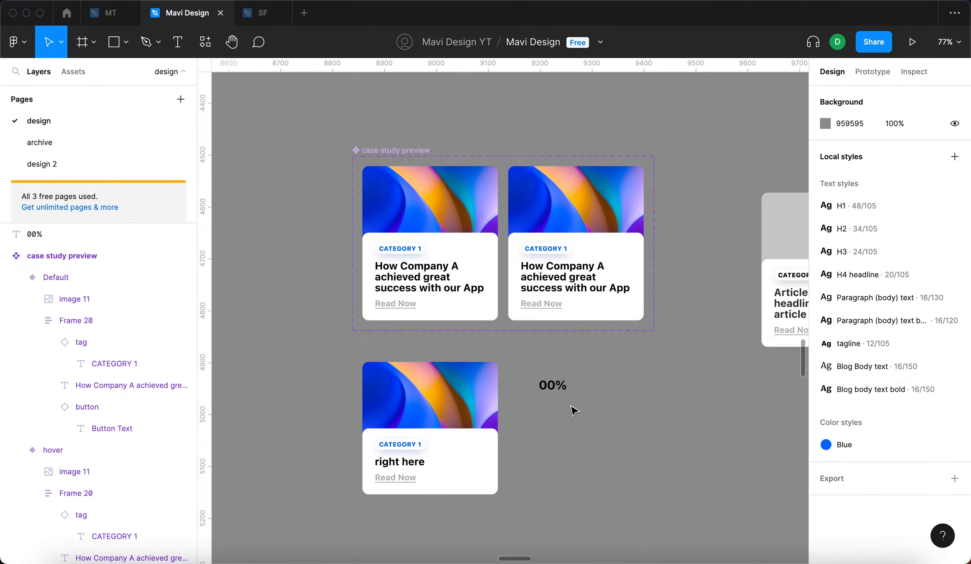
# Step: Duplicate the "00%" text directly below the original and apply the tagline text style to the copy
pyautogui.click(559, 393)
pyautogui.moveTo(559, 389); pyautogui.dragTo(559, 406)
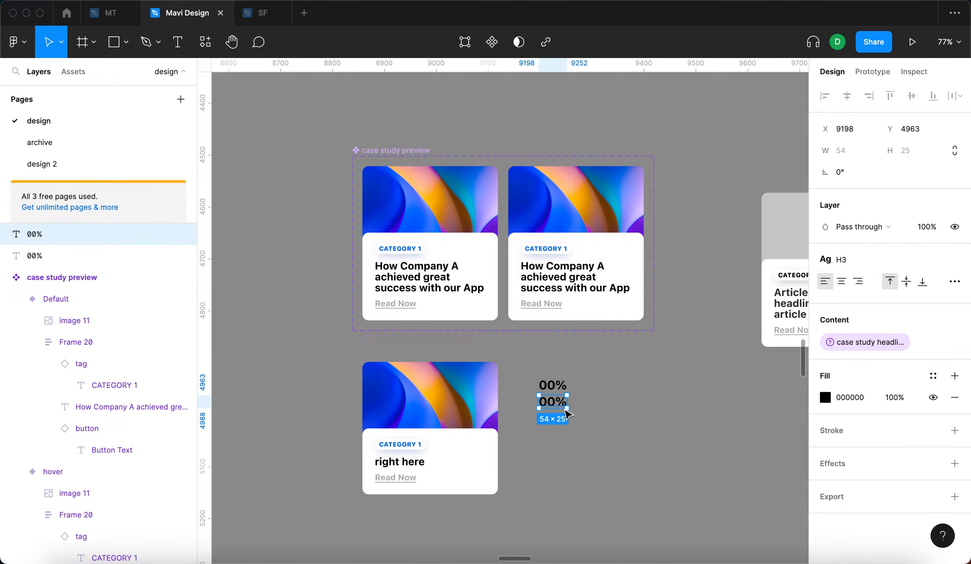
pyautogui.click(867, 263)
pyautogui.click(858, 470)
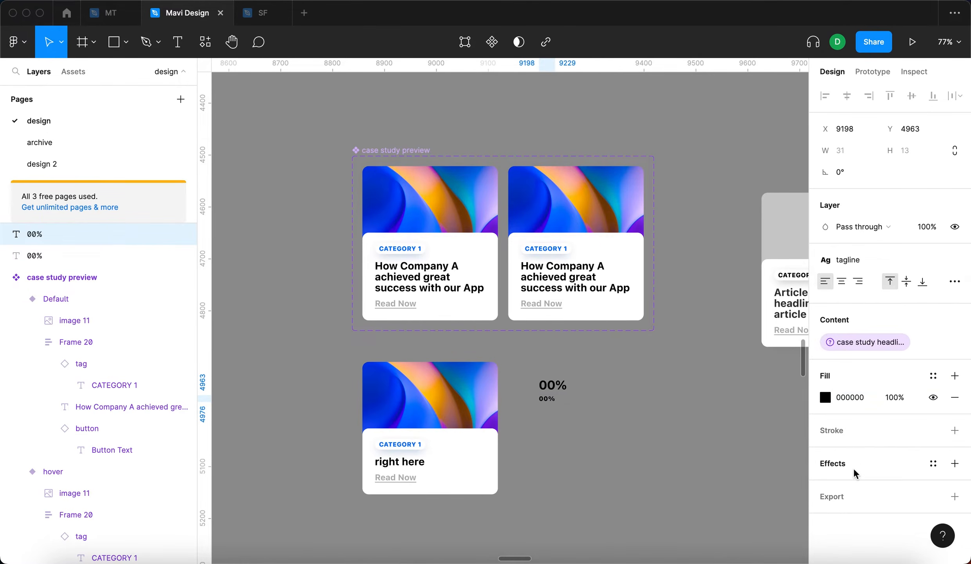
pyautogui.click(569, 415)
# Step: Replace the small tagline copy's text with "improvement in something"
pyautogui.scroll(3, 568, 415)
pyautogui.scroll(3, 568, 415)
pyautogui.doubleClick(520, 384)
pyautogui.scroll(-4, 520, 384)
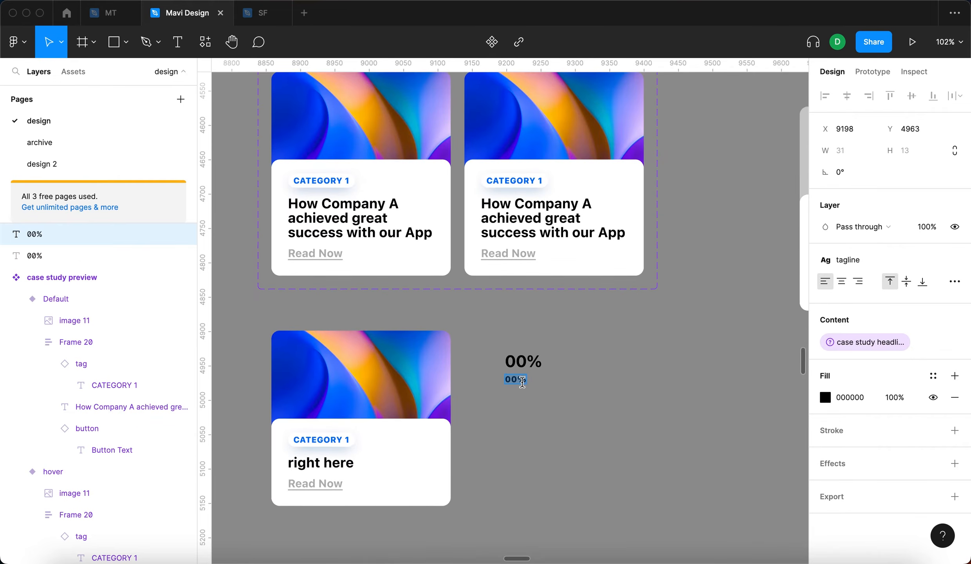
pyautogui.write('improvement in')
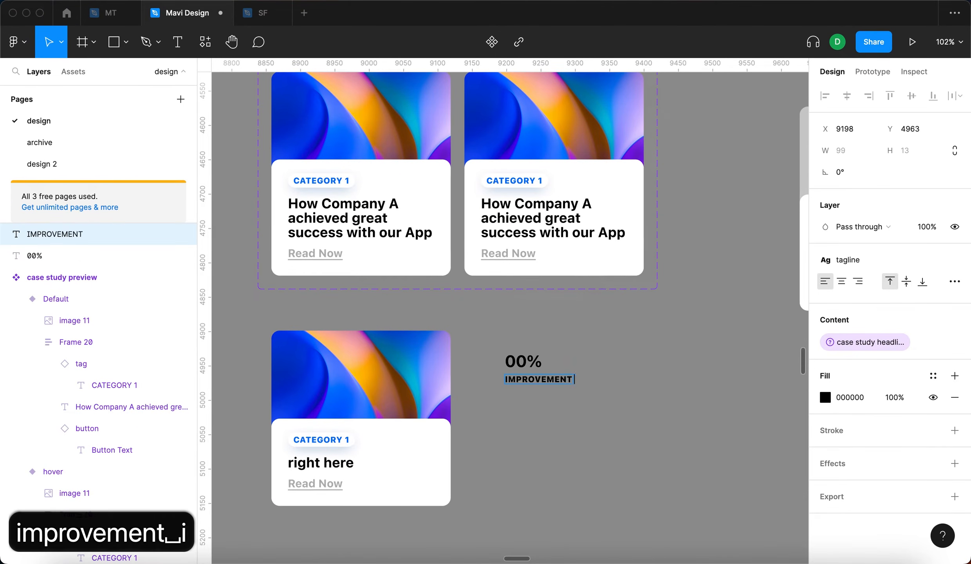
pyautogui.write(' something')
# Step: Raise the "00%" text slightly above the tagline and return it to the H3 style after trying H2
pyautogui.click(529, 357)
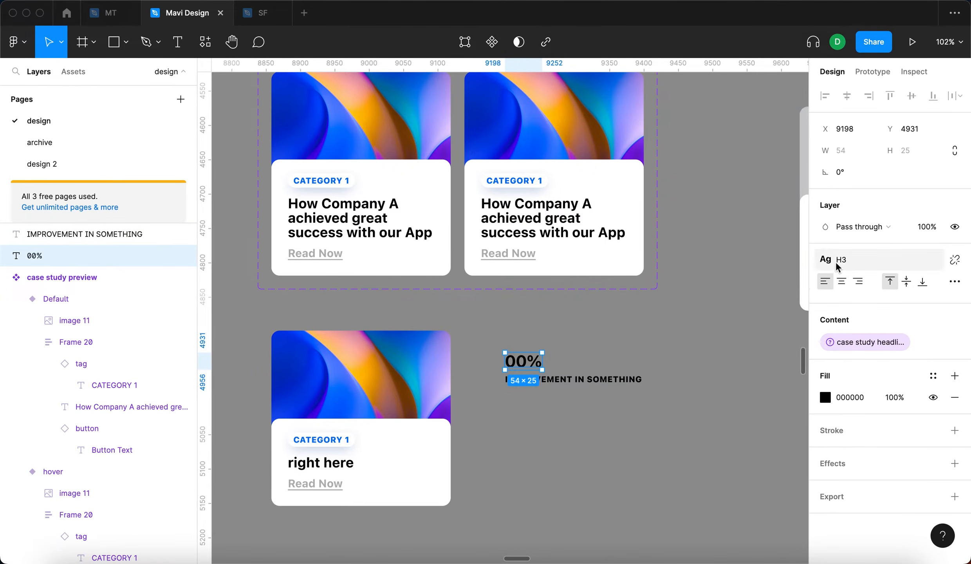
pyautogui.click(847, 259)
pyautogui.click(858, 361)
pyautogui.click(633, 445)
pyautogui.click(531, 364)
pyautogui.click(889, 256)
pyautogui.click(860, 382)
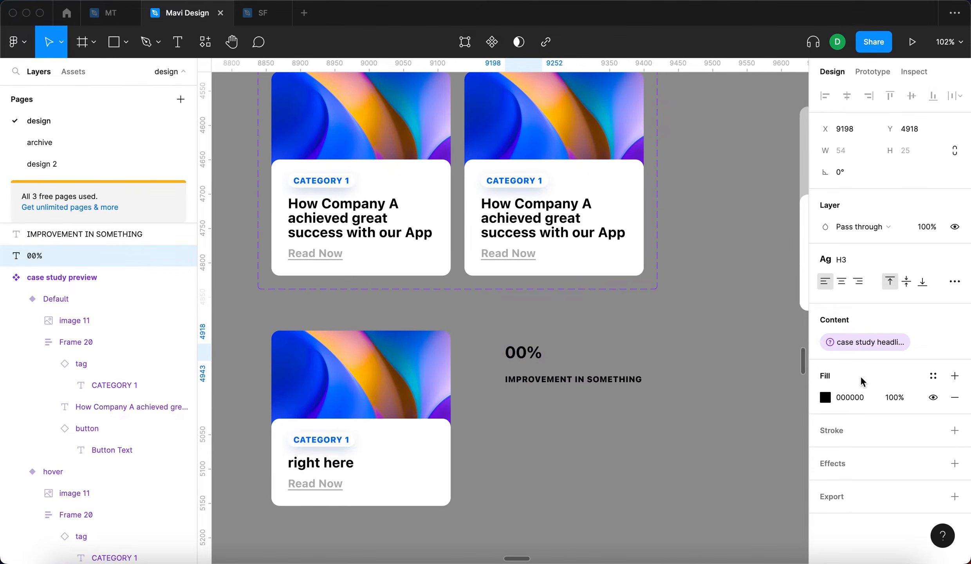
# Step: Group the "00%" and tagline texts in a vertical auto layout frame and set both to fill its width
pyautogui.click(676, 463)
pyautogui.moveTo(486, 316); pyautogui.dragTo(679, 408)
pyautogui.hotkey('shift', 'a')
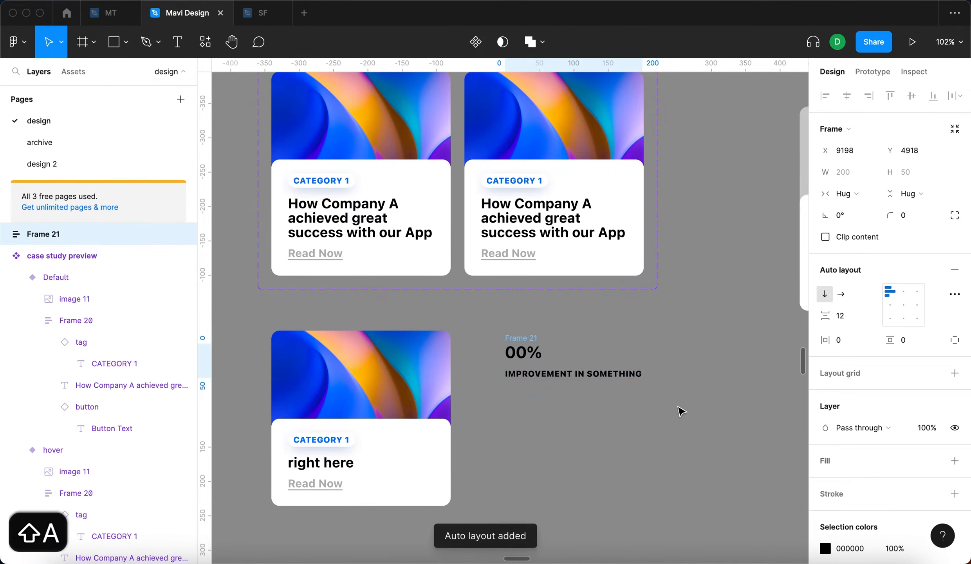
pyautogui.press('Return')
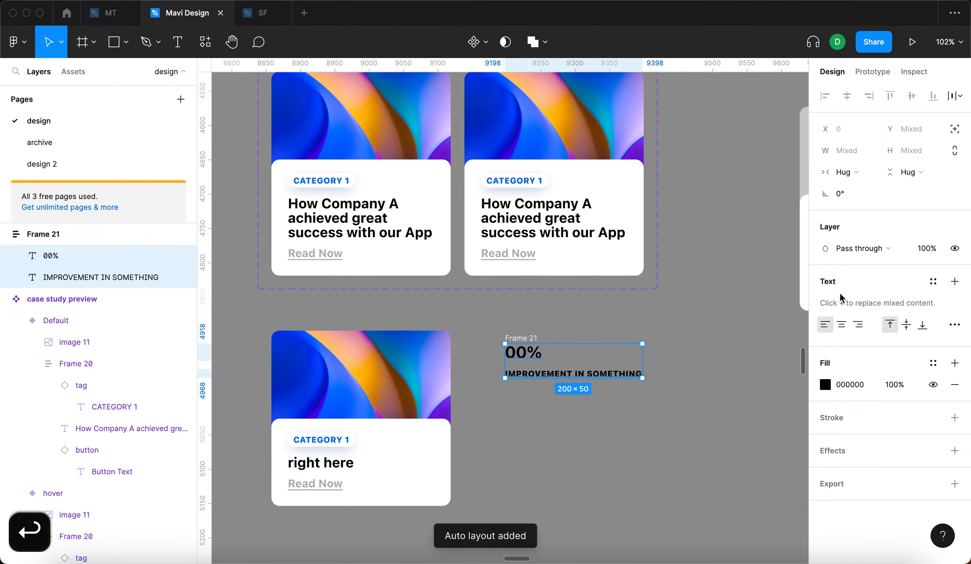
pyautogui.click(847, 172)
pyautogui.click(852, 192)
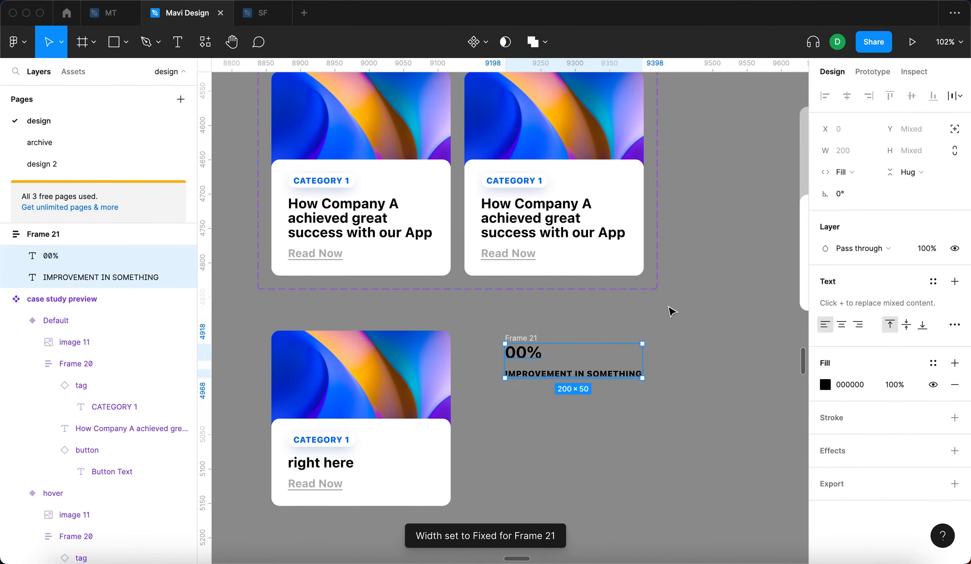
# Step: Try narrowing the auto layout frame around the statistic texts and undo the resize
pyautogui.hotkey('shift', 'Return')
pyautogui.moveTo(644, 356); pyautogui.dragTo(586, 376)
pyautogui.press('super+z')
# Step: Reduce the spacing between the "00%" and tagline texts in the auto layout frame to 4
pyautogui.click(849, 322)
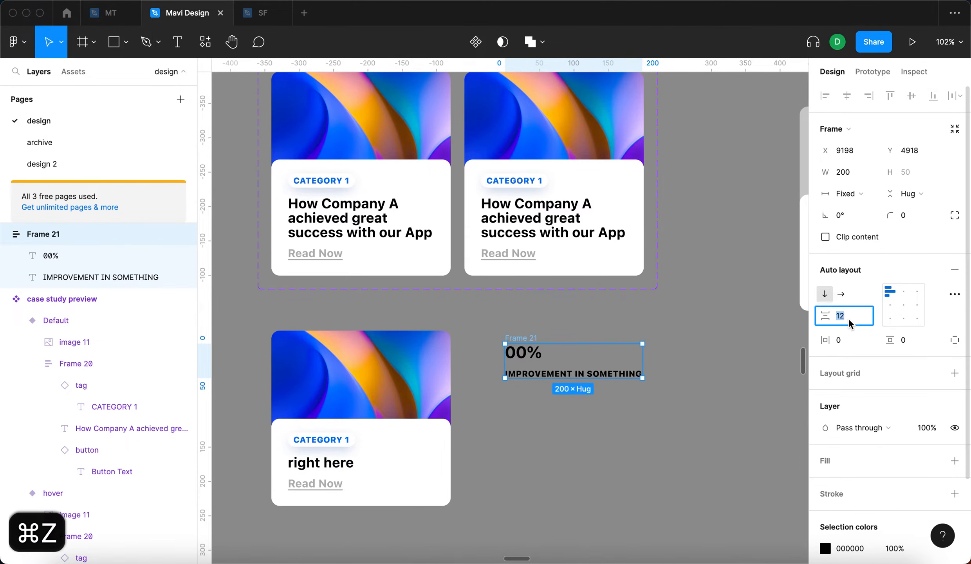
pyautogui.write('0')
pyautogui.press('Return')
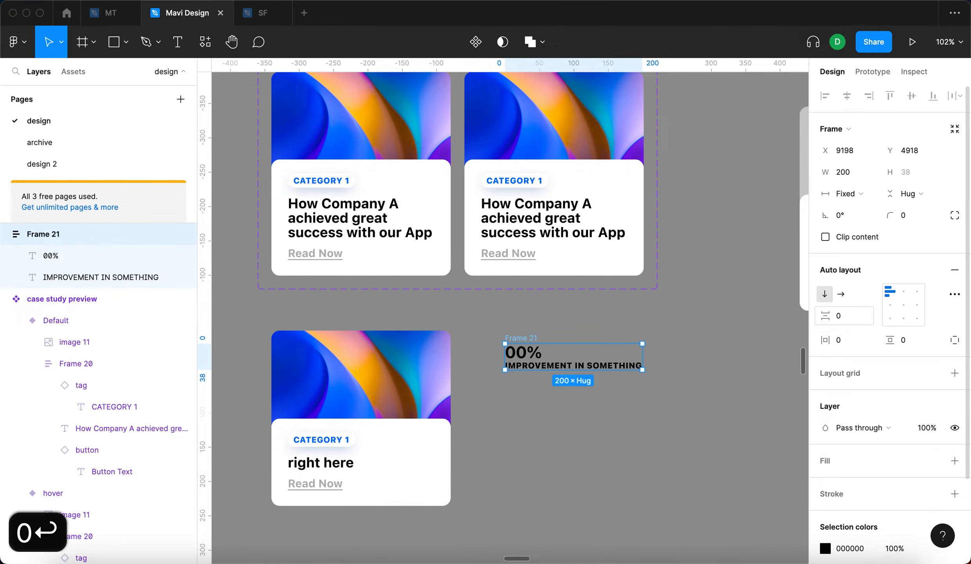
pyautogui.click(848, 319)
pyautogui.press('Up')
pyautogui.press('Up')
pyautogui.press('Up')
pyautogui.press('Up')
pyautogui.press('Up')
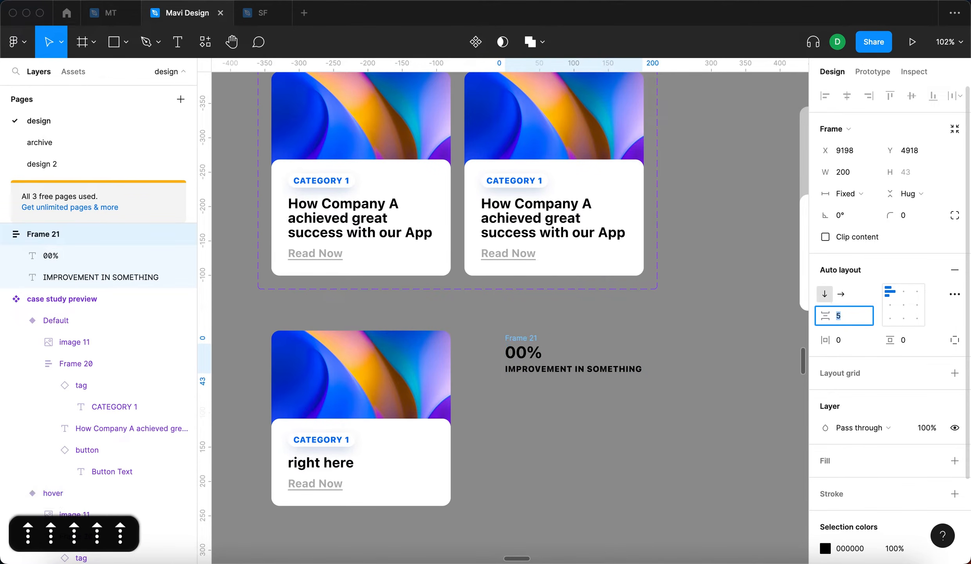
pyautogui.press('Down')
pyautogui.press('Return')
pyautogui.click(655, 428)
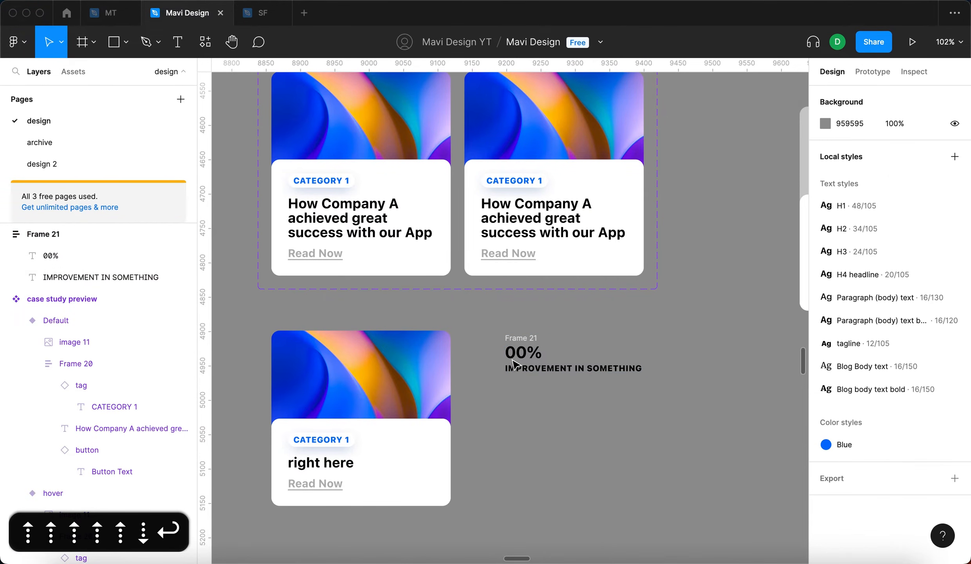
# Step: Rename the auto layout frame holding the statistic texts as "metric 1"
pyautogui.click(524, 338)
pyautogui.scroll(3, 530, 340)
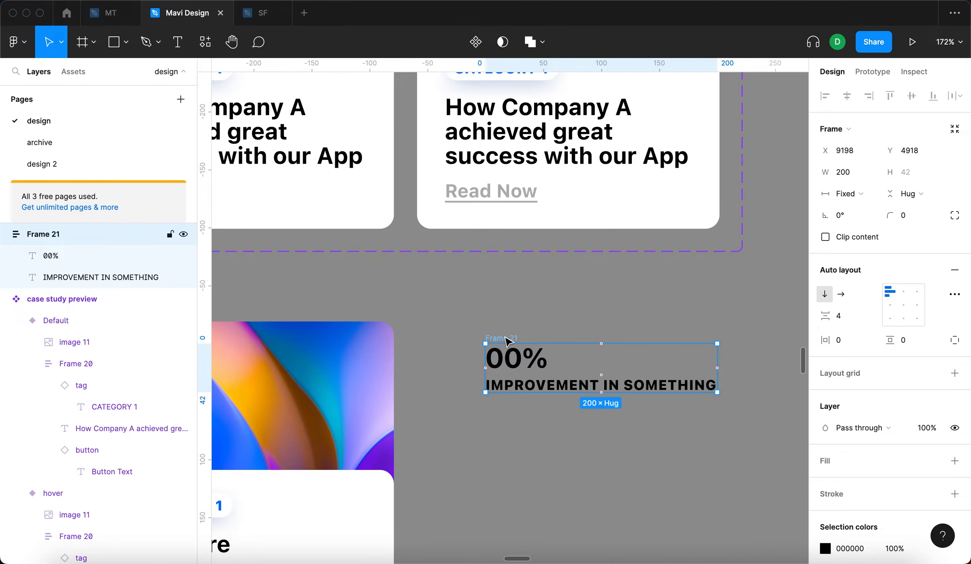
pyautogui.press('super+r')
pyautogui.write('metric 1')
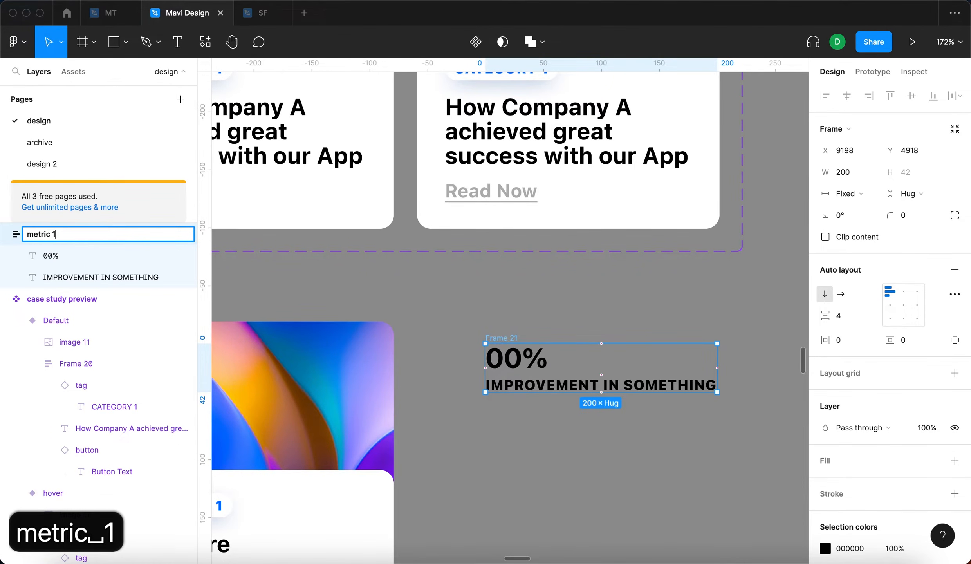
pyautogui.press('Return')
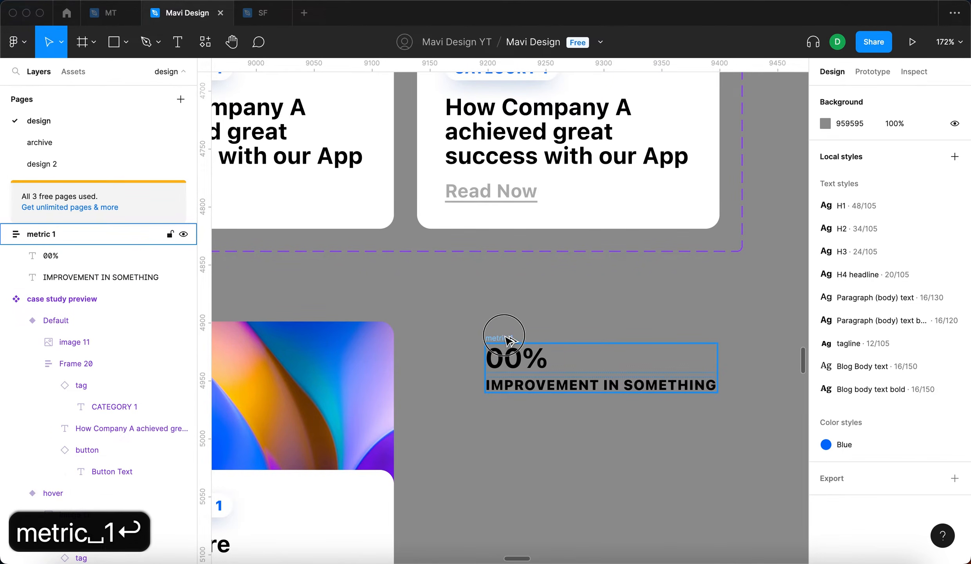
# Step: Duplicate the metric 1 frame twice and stack the copies below the original
pyautogui.press('super+d')
pyautogui.scroll(-3, 505, 339)
pyautogui.press('super+d')
pyautogui.moveTo(502, 336); pyautogui.dragTo(501, 331)
# Step: Group the three metric frames in a vertical auto layout frame and set each of them to fill its width
pyautogui.click(496, 199)
pyautogui.keyDown('shift'); pyautogui.click(500, 260); pyautogui.keyUp('shift')
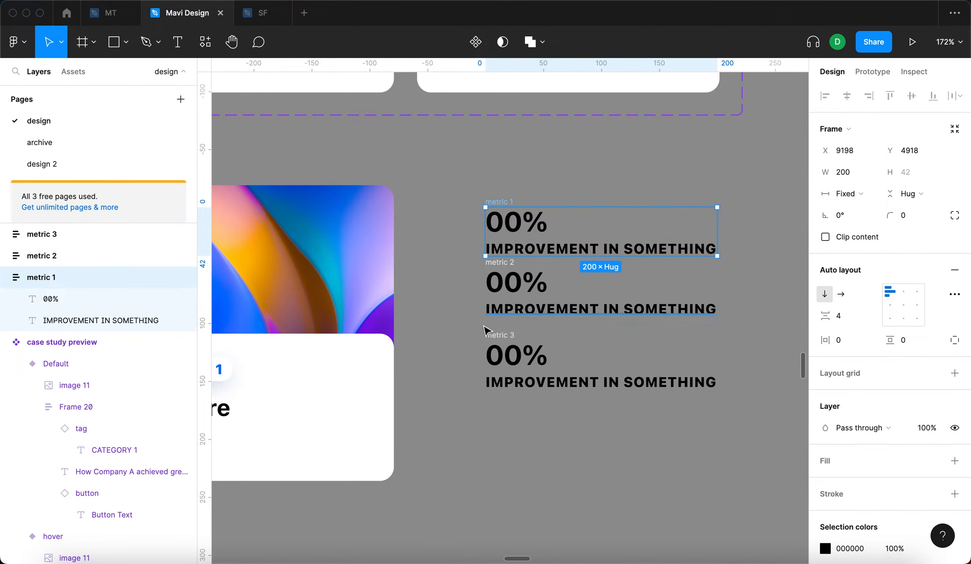
pyautogui.moveTo(428, 459); pyautogui.dragTo(760, 180)
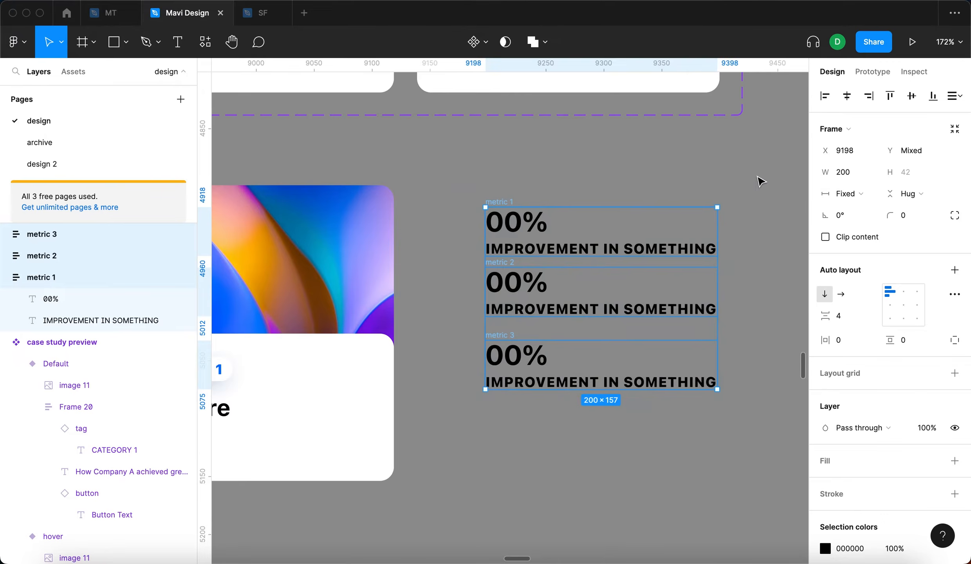
pyautogui.hotkey('shift', 'a')
pyautogui.press('Return')
pyautogui.click(848, 194)
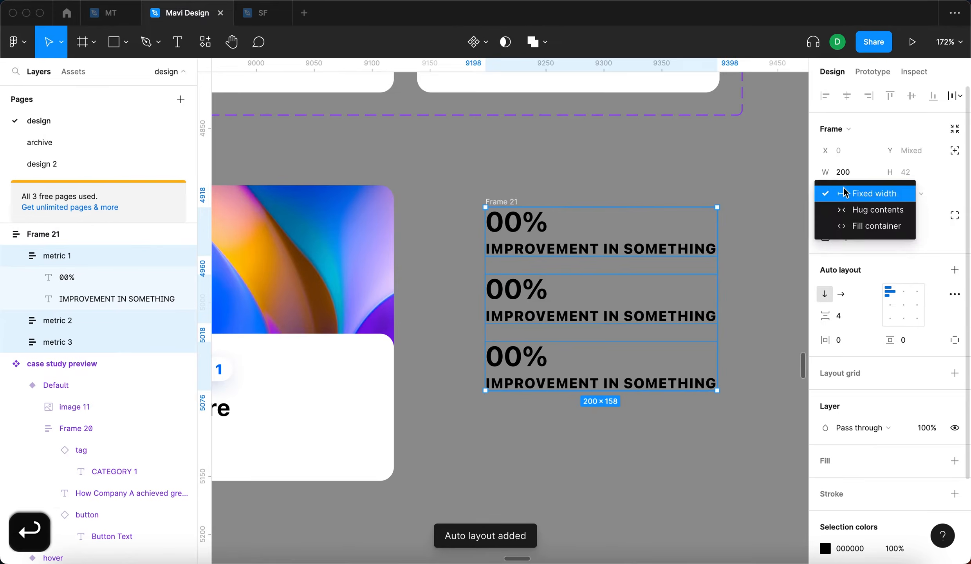
pyautogui.click(857, 225)
# Step: Try narrowing the frame around the three metrics to 175 wide and rename it as "metrics"
pyautogui.hotkey('shift', 'Return')
pyautogui.moveTo(719, 226); pyautogui.dragTo(688, 255)
pyautogui.doubleClick(504, 201)
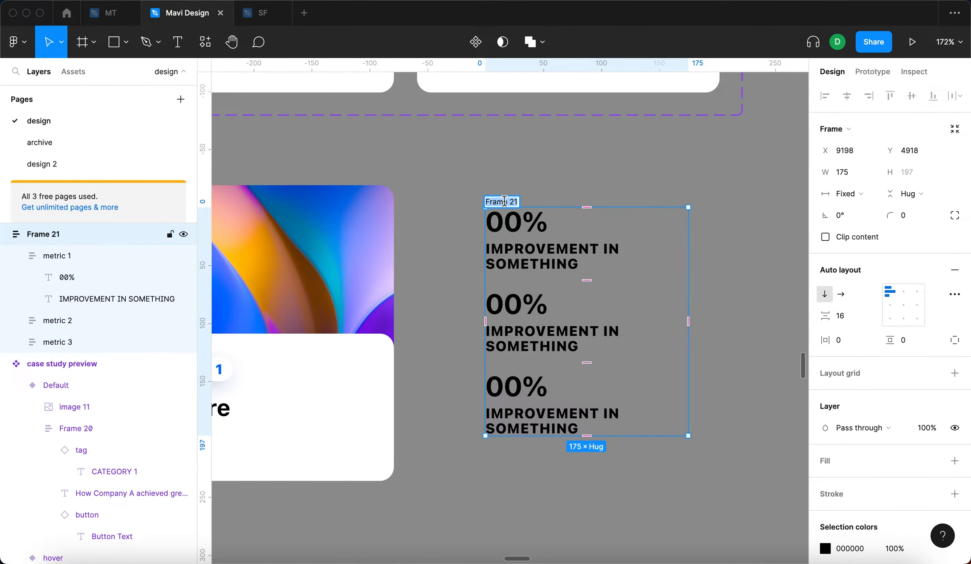
pyautogui.write('metrics')
pyautogui.press('Return')
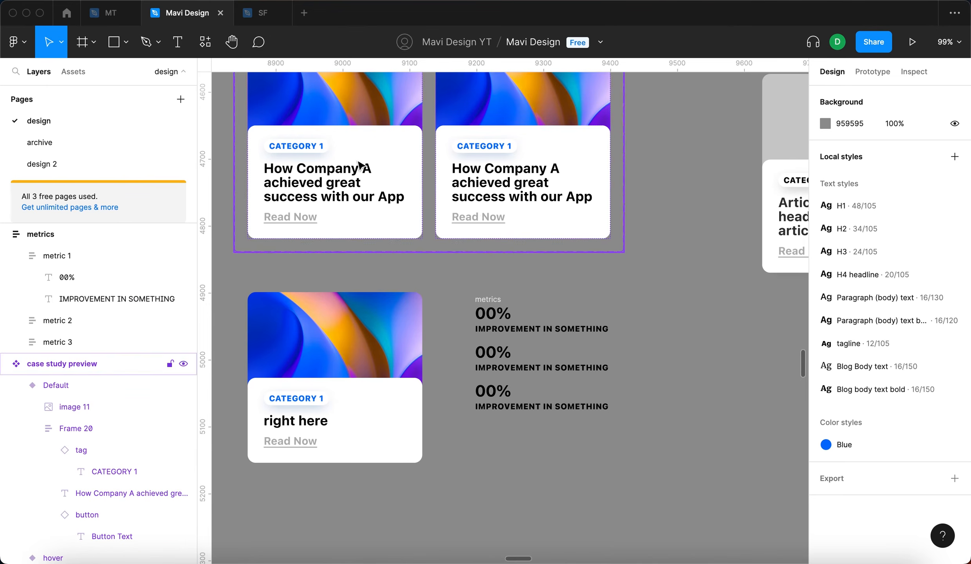
# Step: Place an instance of the local button component below the metrics frame
pyautogui.scroll(10, 59, 290)
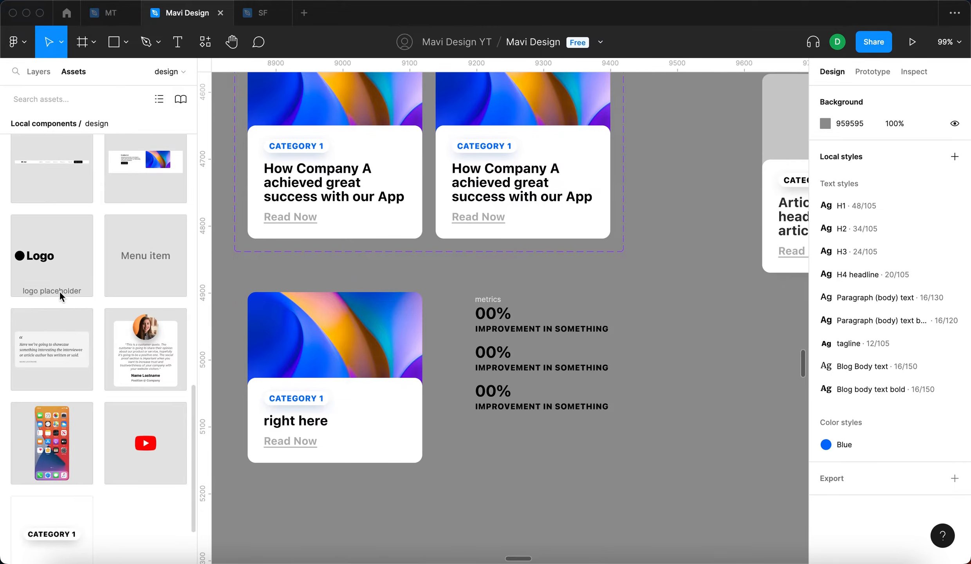
pyautogui.moveTo(52, 400); pyautogui.dragTo(531, 433)
pyautogui.click(673, 480)
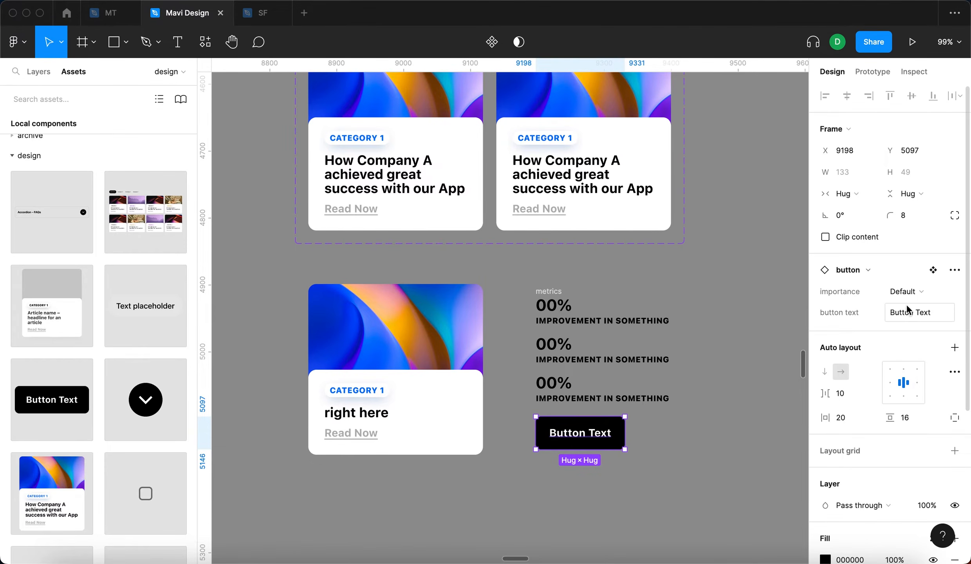
# Step: Set the new button's text to "Read Now" and its importance to no background
pyautogui.click(909, 309)
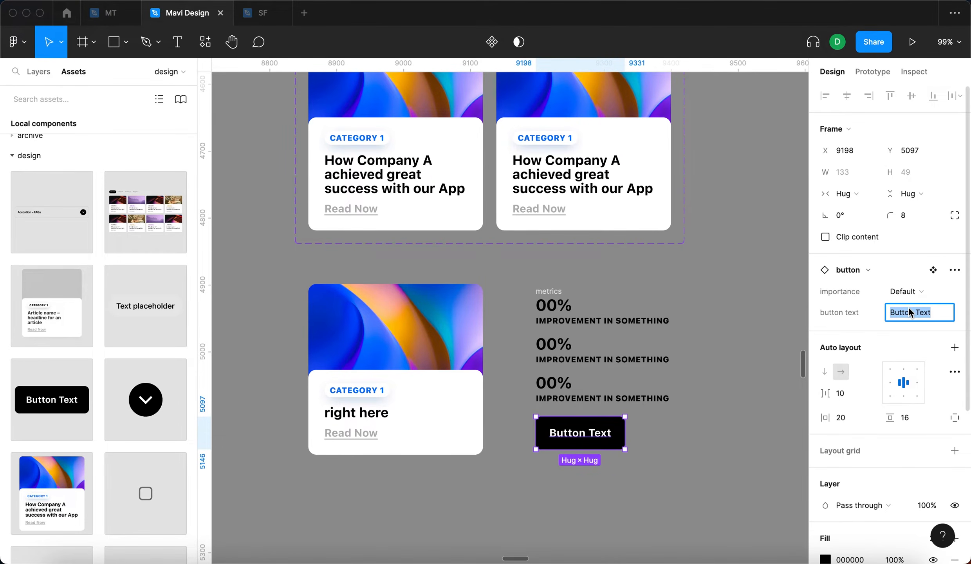
pyautogui.write('Read Now')
pyautogui.press('Return')
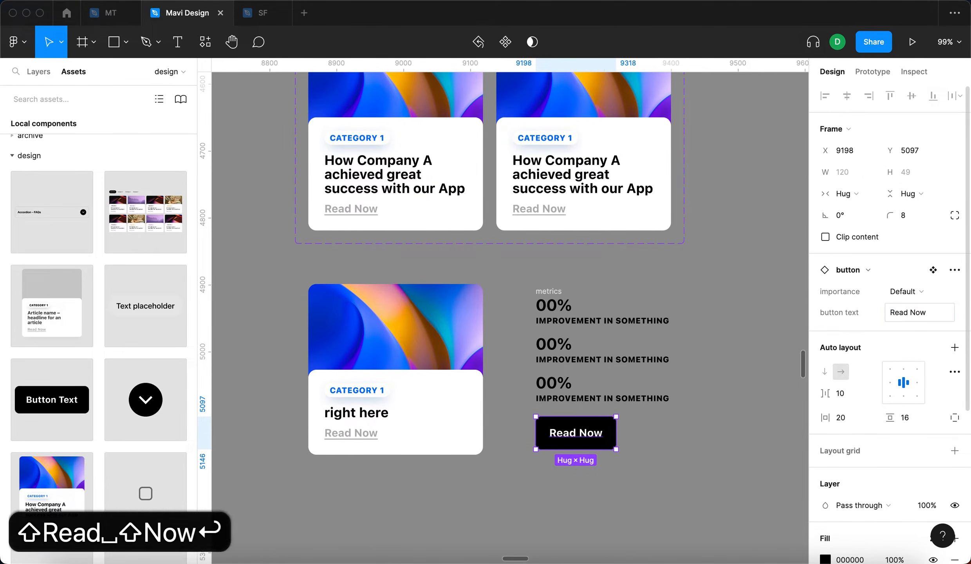
pyautogui.click(900, 291)
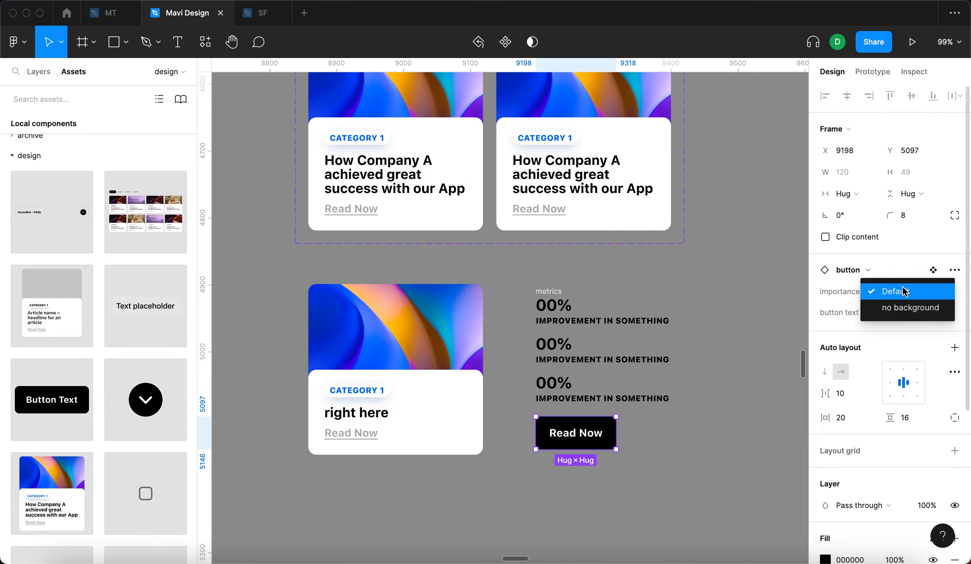
pyautogui.click(908, 307)
pyautogui.click(705, 453)
# Step: Switch the blog article preview card's state to hover
pyautogui.scroll(-5, 583, 430)
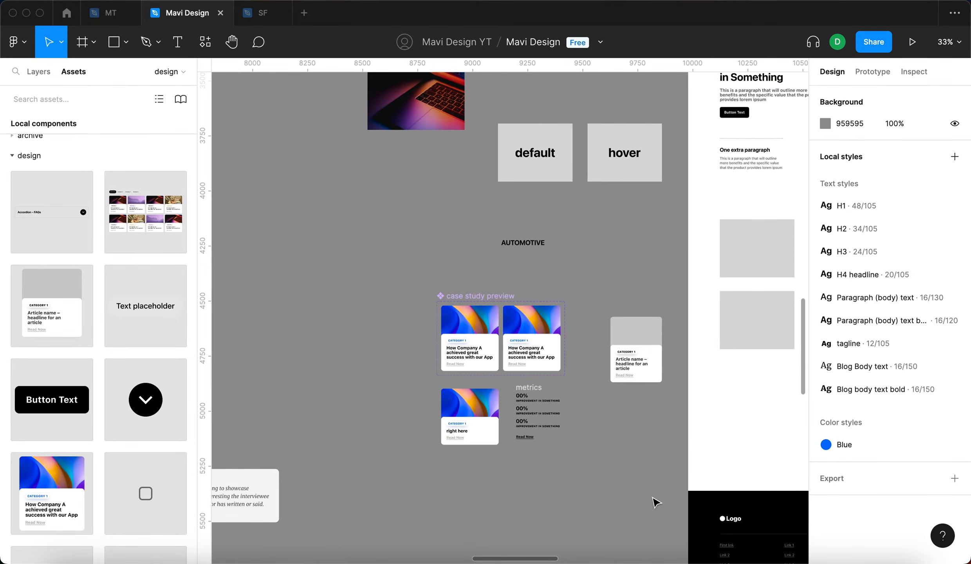
pyautogui.click(616, 347)
pyautogui.scroll(5, 611, 364)
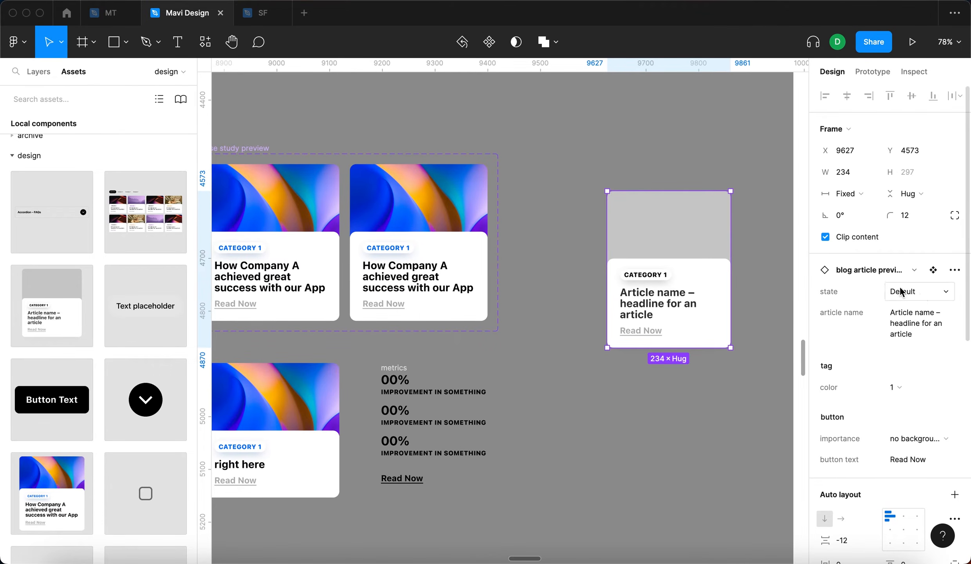
pyautogui.click(921, 297)
pyautogui.click(921, 305)
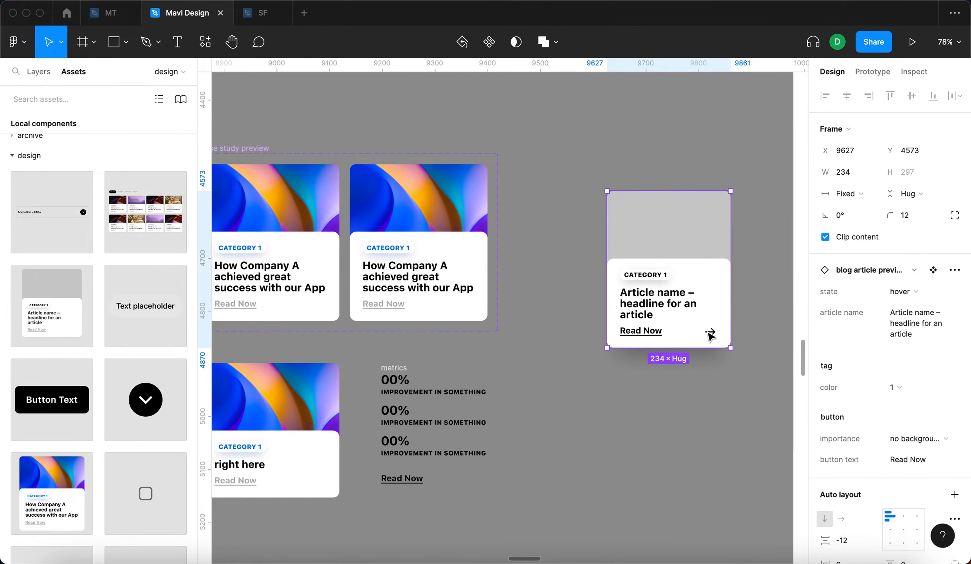
# Step: Copy the arrow from the blog article preview's hover card and place it beside the Read Now button under the metrics
pyautogui.scroll(4, 701, 231)
pyautogui.doubleClick(716, 351)
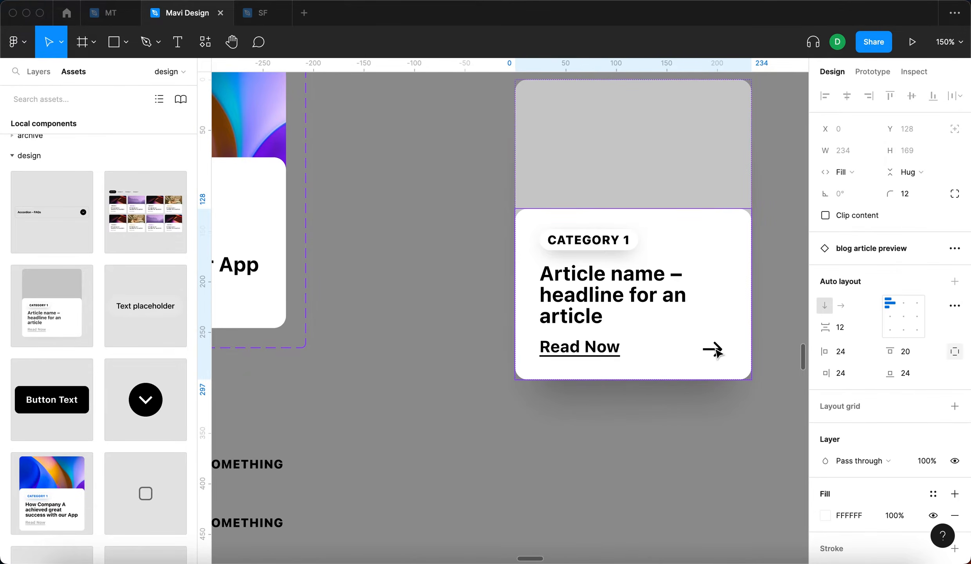
pyautogui.click(717, 352)
pyautogui.scroll(-5, 716, 351)
pyautogui.moveTo(715, 350)
pyautogui.mouseDown()
pyautogui.moveTo(622, 434)
pyautogui.moveTo(529, 470)
pyautogui.mouseUp()
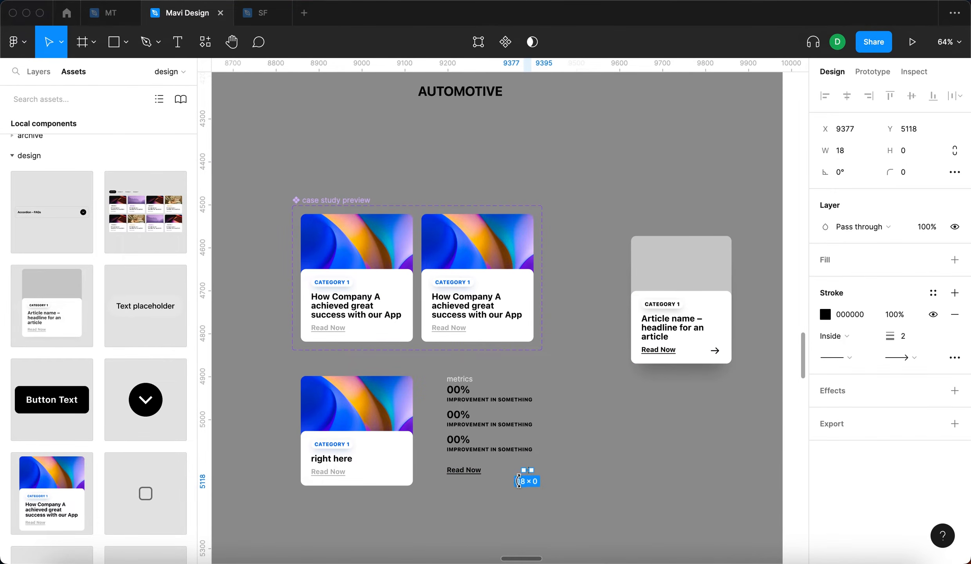
pyautogui.scroll(5, 514, 505)
pyautogui.click(680, 455)
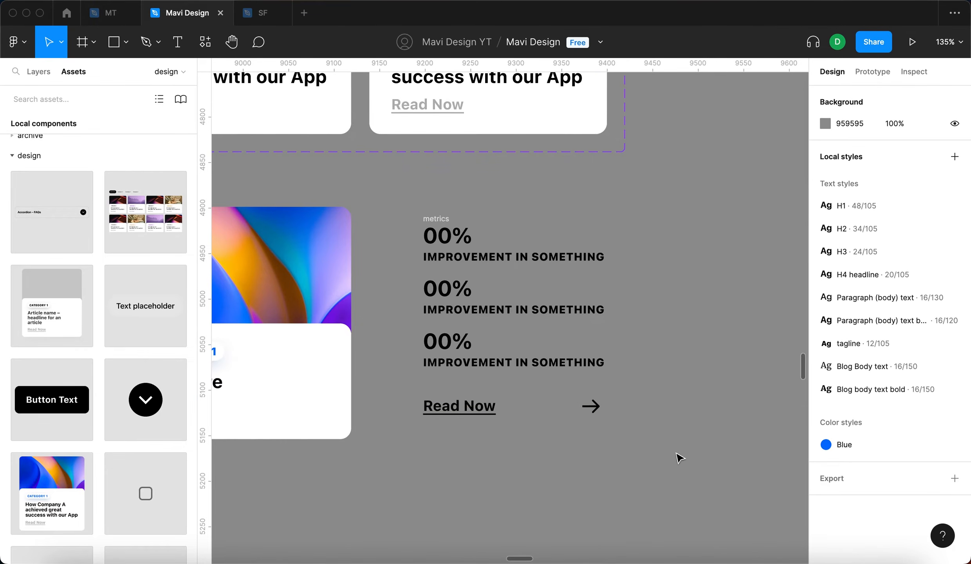
# Step: Check how the arrow is positioned inside the blog article preview's hover card
pyautogui.scroll(-5, 646, 407)
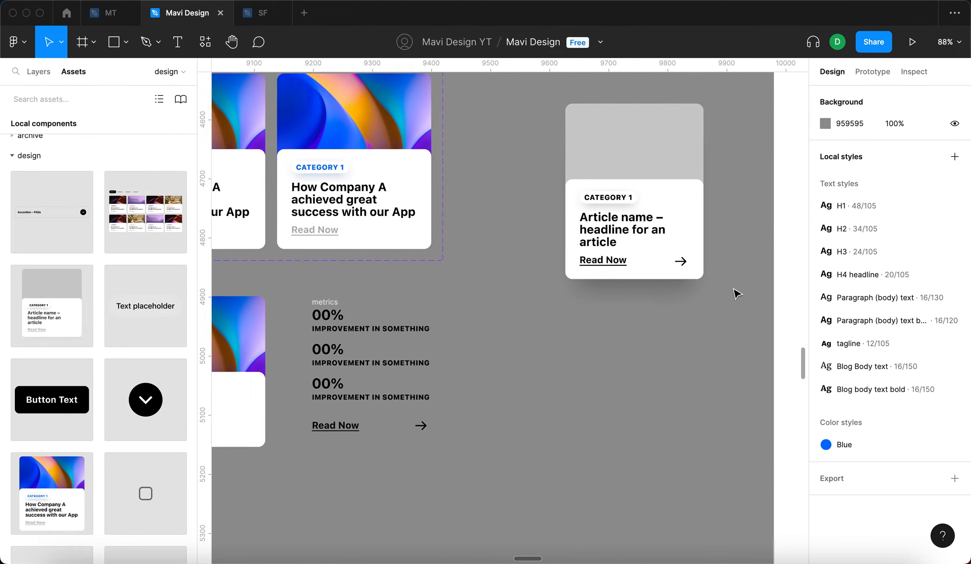
pyautogui.doubleClick(623, 282)
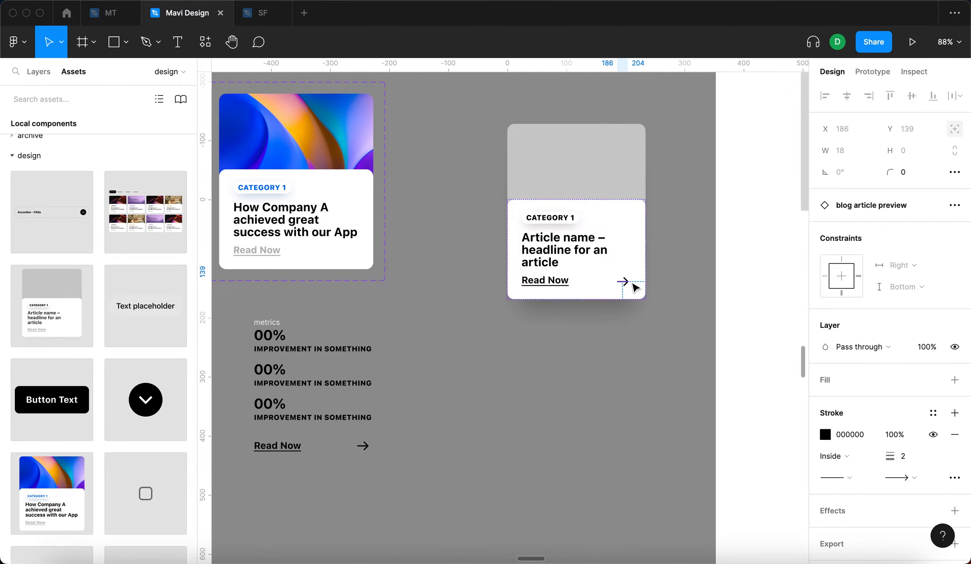
pyautogui.press('super+c')
pyautogui.click(566, 409)
pyautogui.press('BackSpace')
pyautogui.scroll(5, 371, 421)
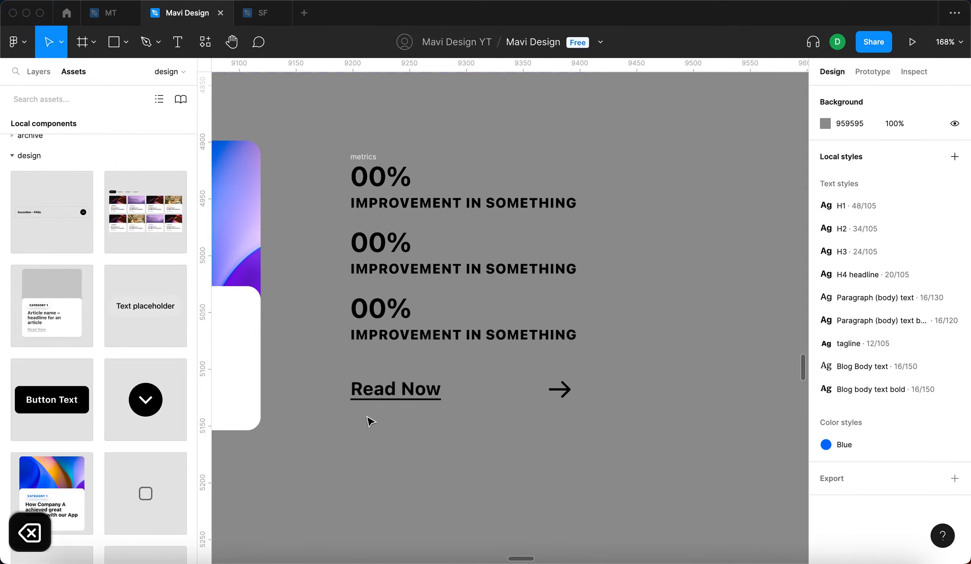
# Step: Group the Read Now button and arrow in a horizontal auto layout frame with Auto spacing between them
pyautogui.click(379, 392)
pyautogui.click(677, 429)
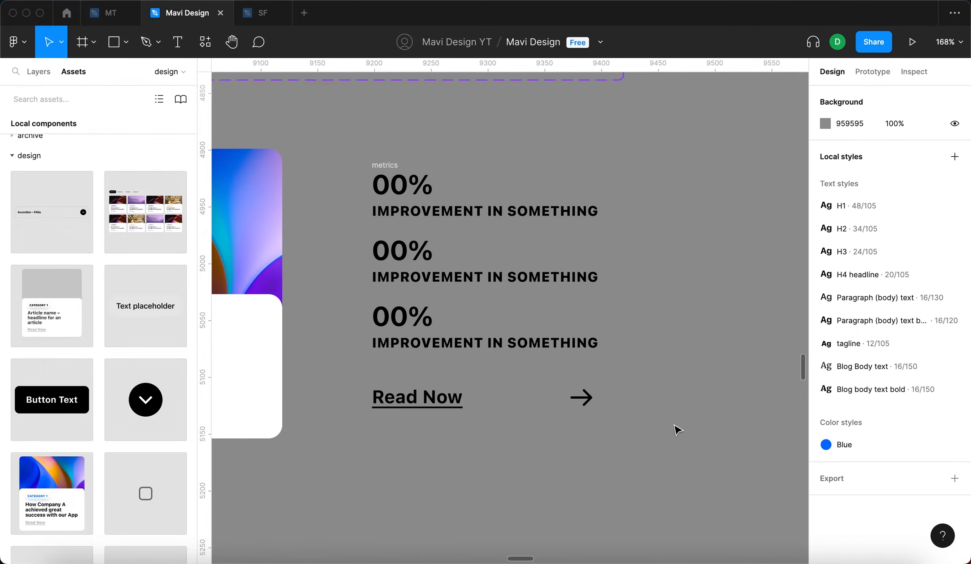
pyautogui.moveTo(669, 446); pyautogui.dragTo(344, 363)
pyautogui.hotkey('shift', 'a')
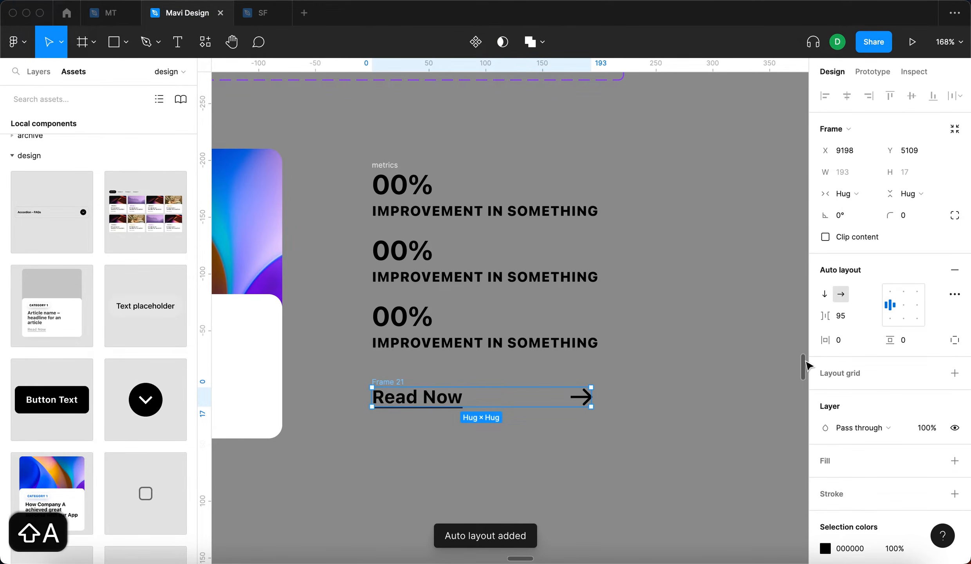
pyautogui.click(859, 323)
pyautogui.write('auo')
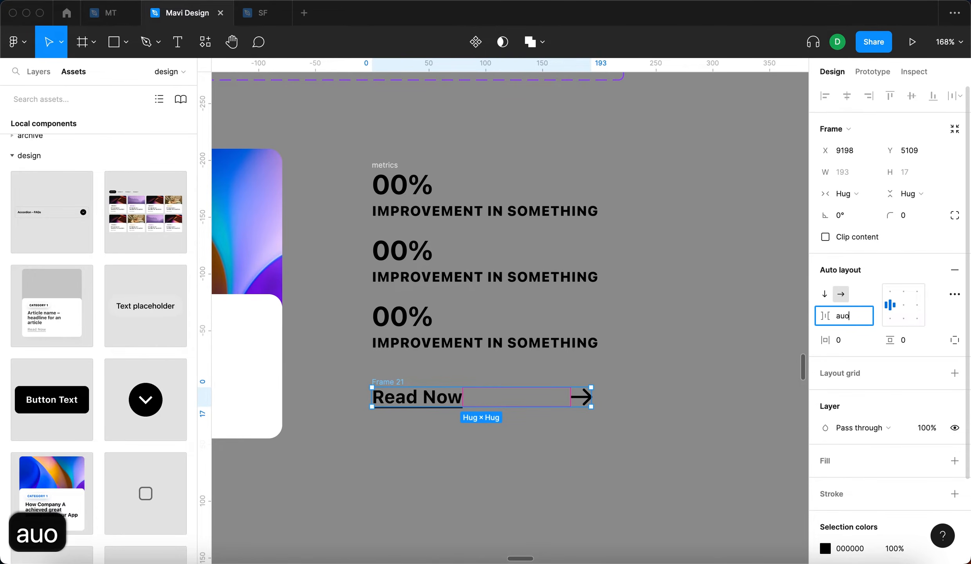
pyautogui.press('BackSpace')
pyautogui.write('to')
pyautogui.press('Return')
# Step: Narrow the button and arrow frame to about 189 wide and rename it as "cta+arrow"
pyautogui.moveTo(592, 393)
pyautogui.mouseDown()
pyautogui.moveTo(506, 387)
pyautogui.moveTo(592, 393)
pyautogui.mouseUp()
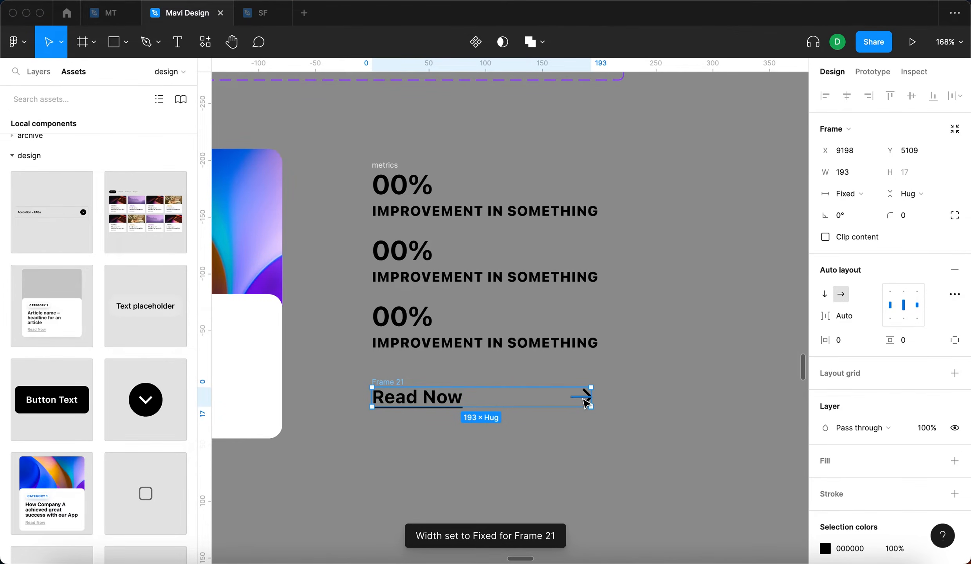
pyautogui.moveTo(592, 394)
pyautogui.mouseDown()
pyautogui.moveTo(535, 395)
pyautogui.moveTo(635, 384)
pyautogui.moveTo(586, 391)
pyautogui.mouseUp()
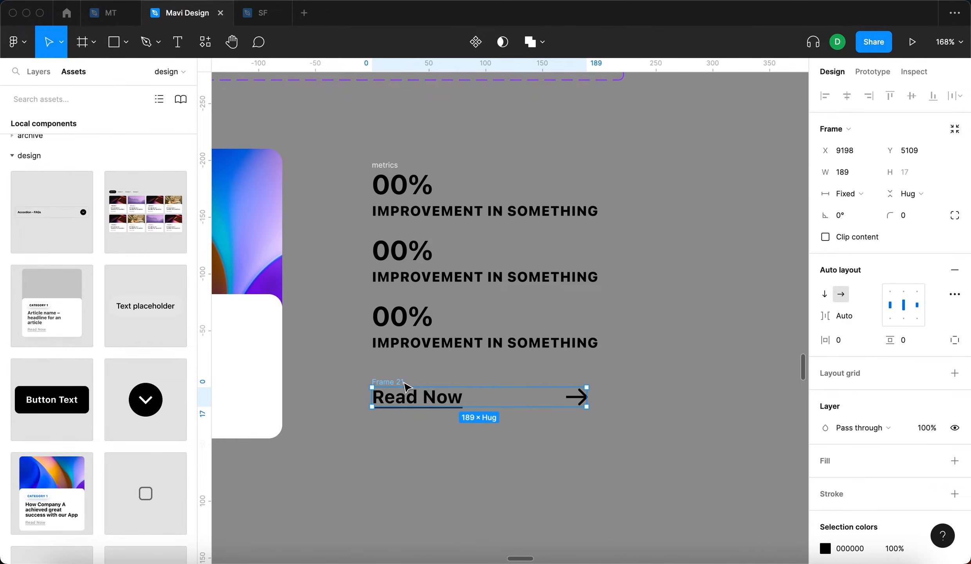
pyautogui.write('cta+a')
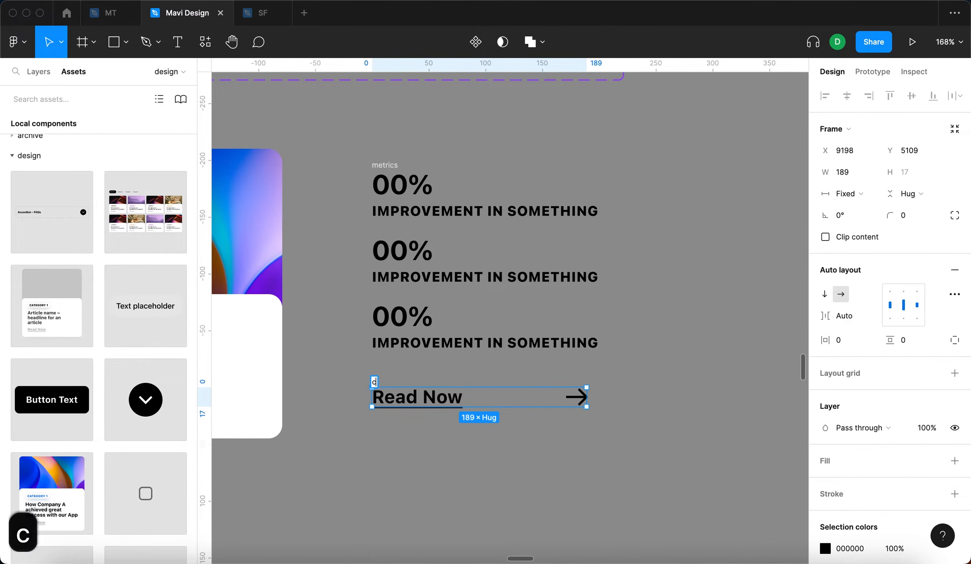
pyautogui.write('rrow')
pyautogui.press('Return')
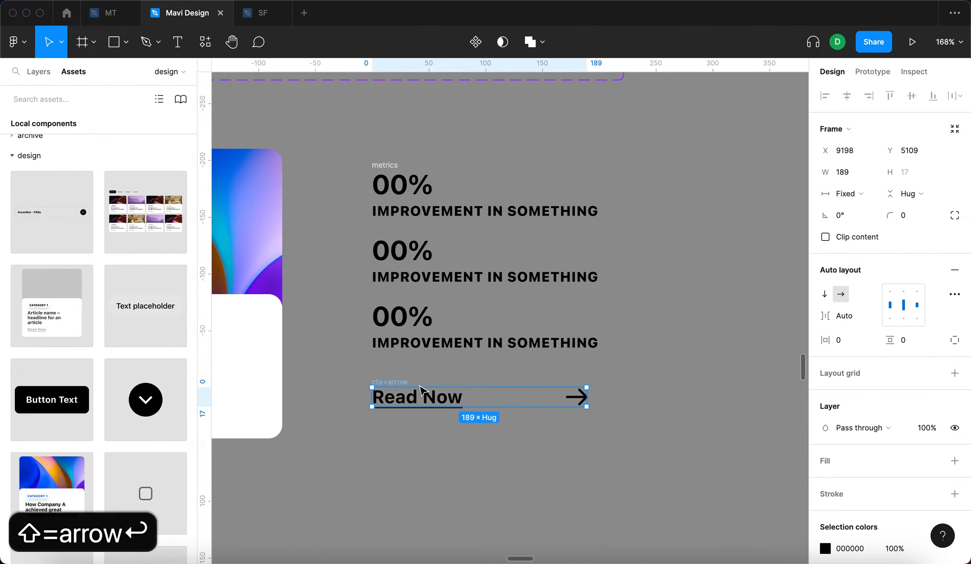
# Step: Move the cta+arrow frame slightly up, closer to the metrics frame
pyautogui.moveTo(400, 380); pyautogui.dragTo(399, 372)
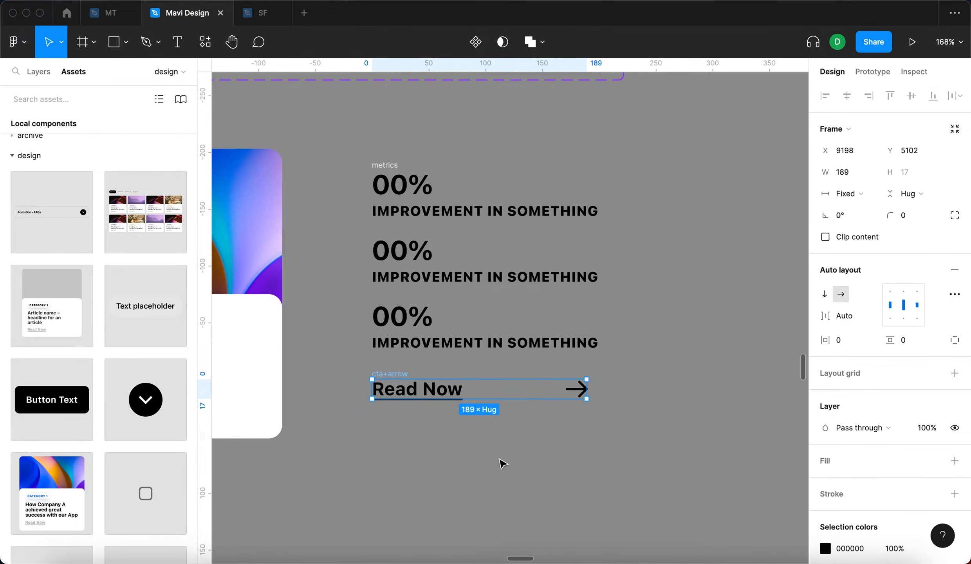
pyautogui.click(500, 459)
pyautogui.scroll(2, 561, 414)
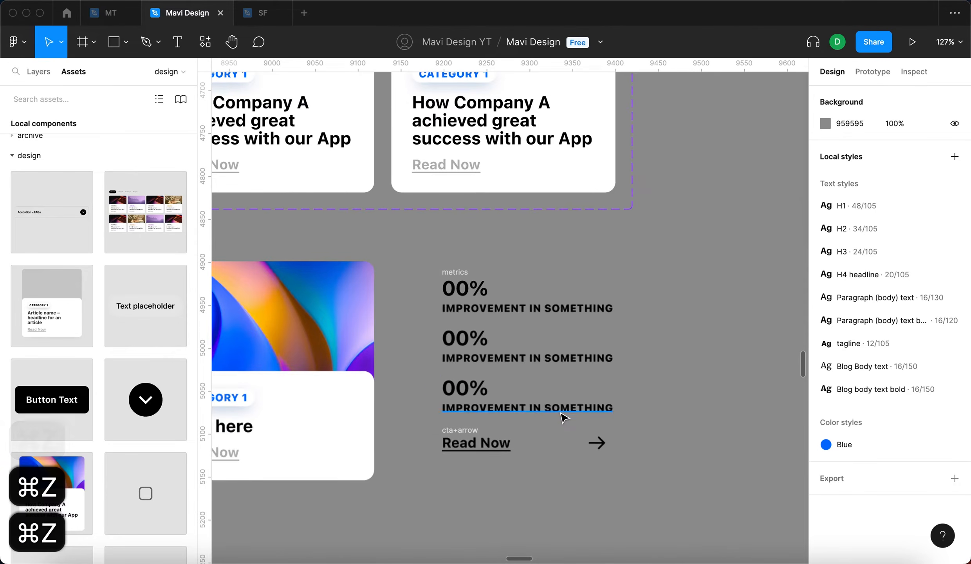
# Step: Give the three metric frames inside the metrics frame individual padding, with a bottom padding of 6
pyautogui.click(473, 279)
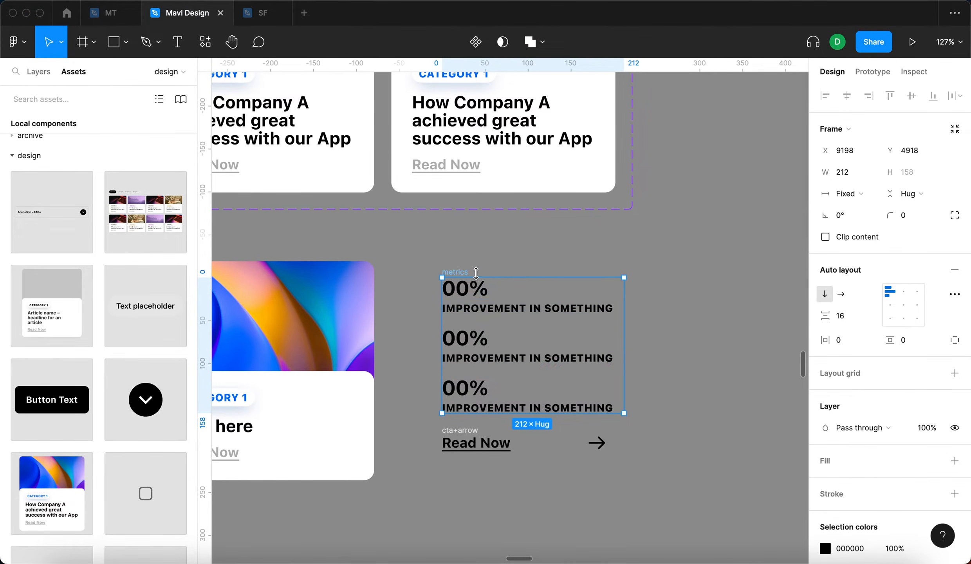
pyautogui.press('Return')
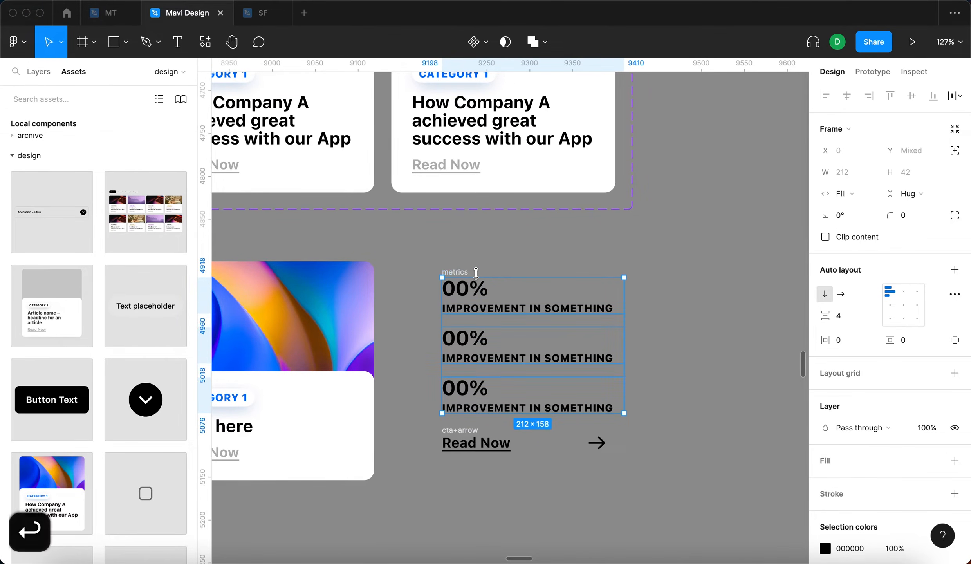
pyautogui.click(954, 339)
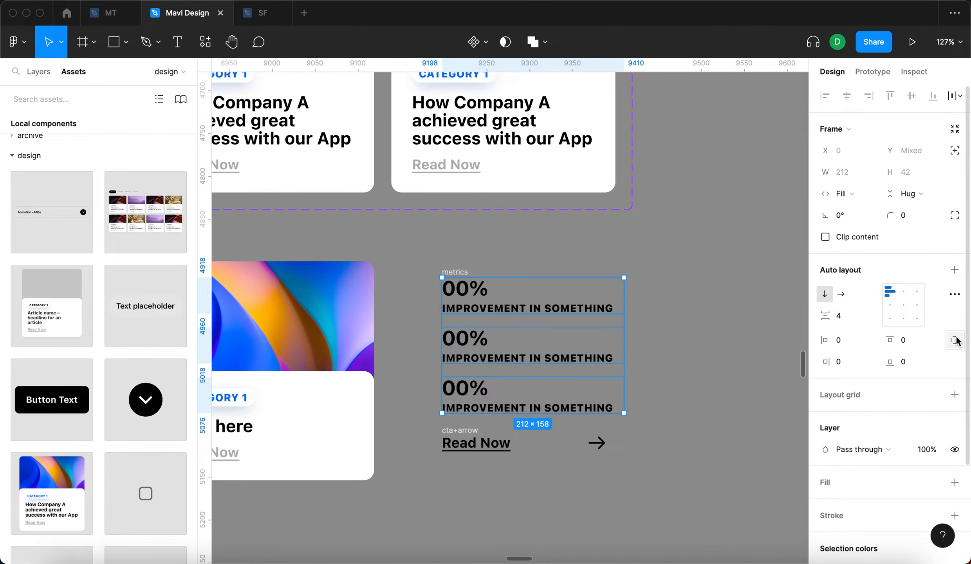
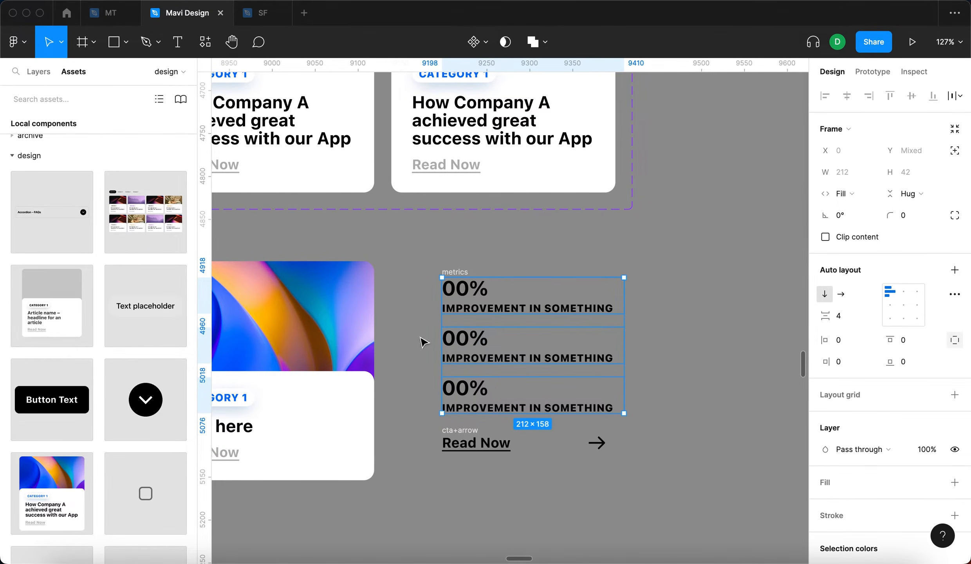
pyautogui.click(38, 71)
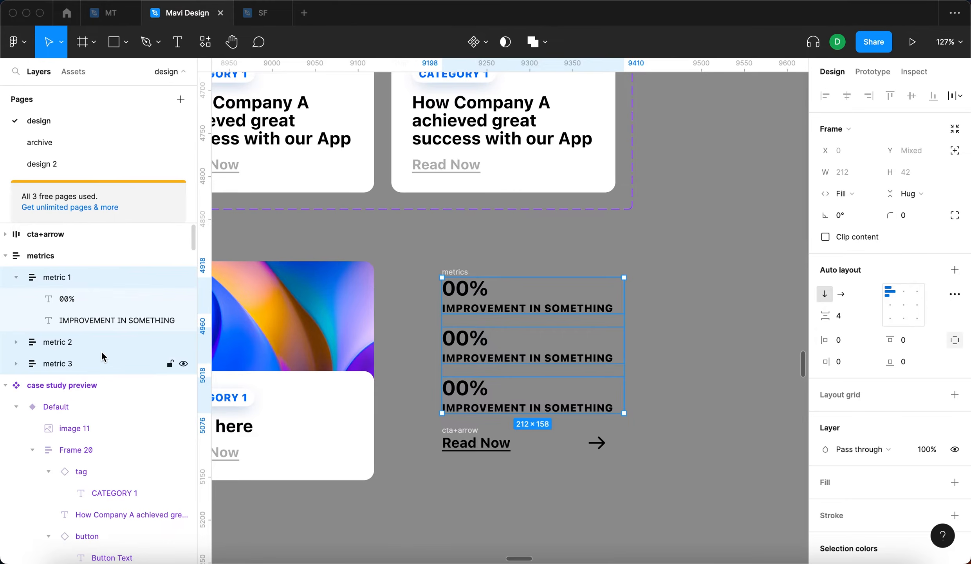
pyautogui.click(911, 359)
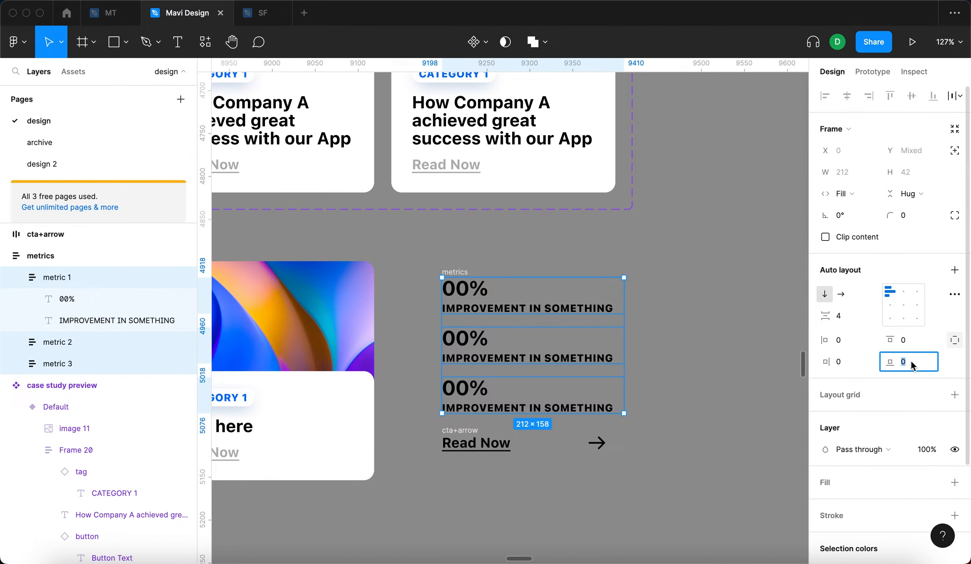
pyautogui.press('Up')
pyautogui.press('Up')
pyautogui.press('Up')
pyautogui.press('Up')
pyautogui.press('Up')
pyautogui.press('Up')
pyautogui.press('Down')
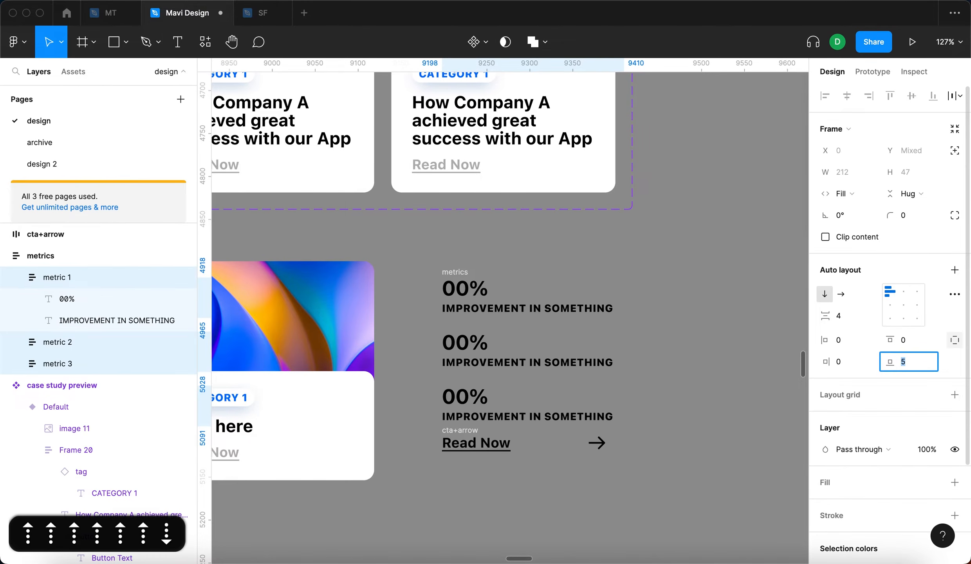
pyautogui.press('Up')
pyautogui.press('Up')
pyautogui.press('Down')
# Step: Add a black 1 px inside stroke to the three metric frames, applied to their bottom side only
pyautogui.scroll(-2, 900, 411)
pyautogui.click(951, 444)
pyautogui.click(952, 444)
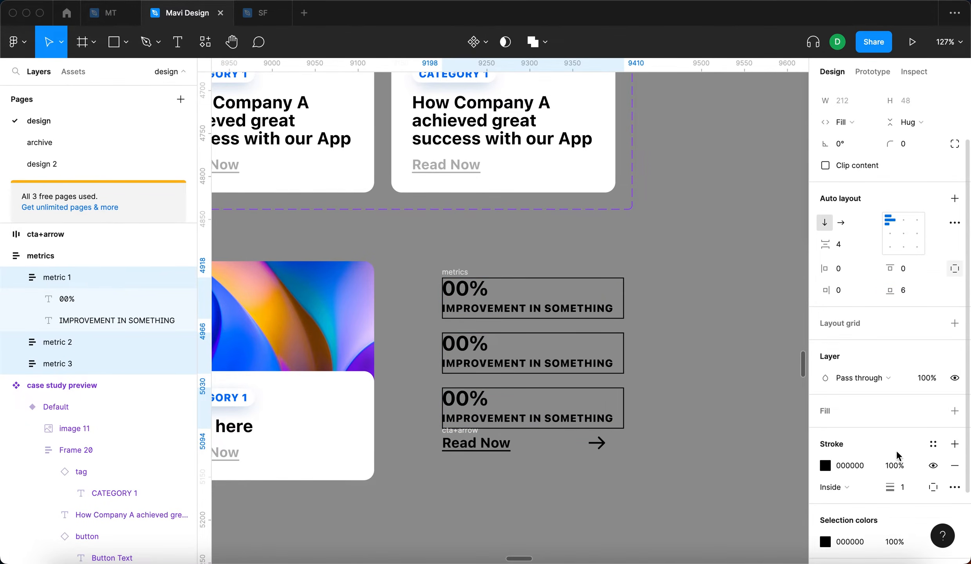
pyautogui.scroll(-2, 895, 450)
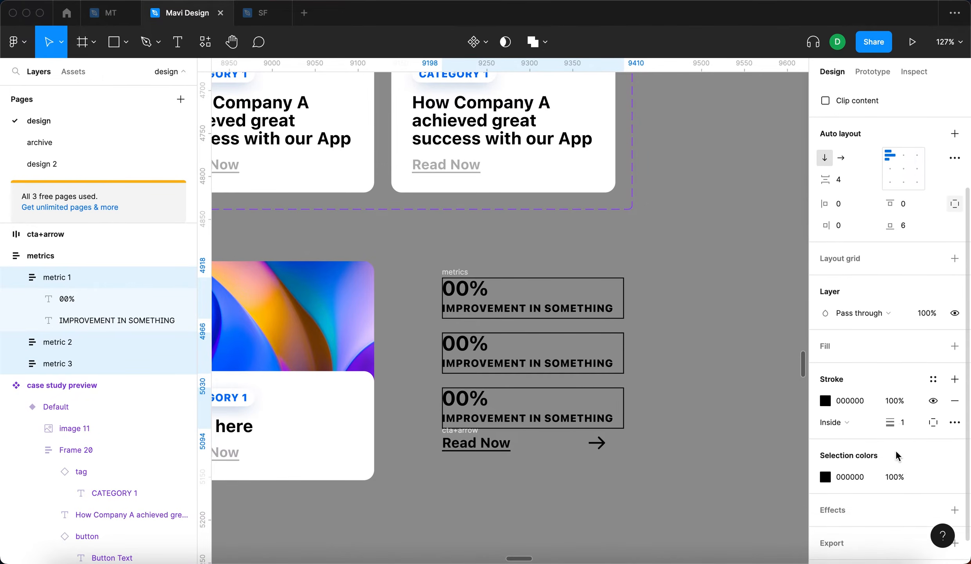
pyautogui.click(925, 423)
pyautogui.click(928, 485)
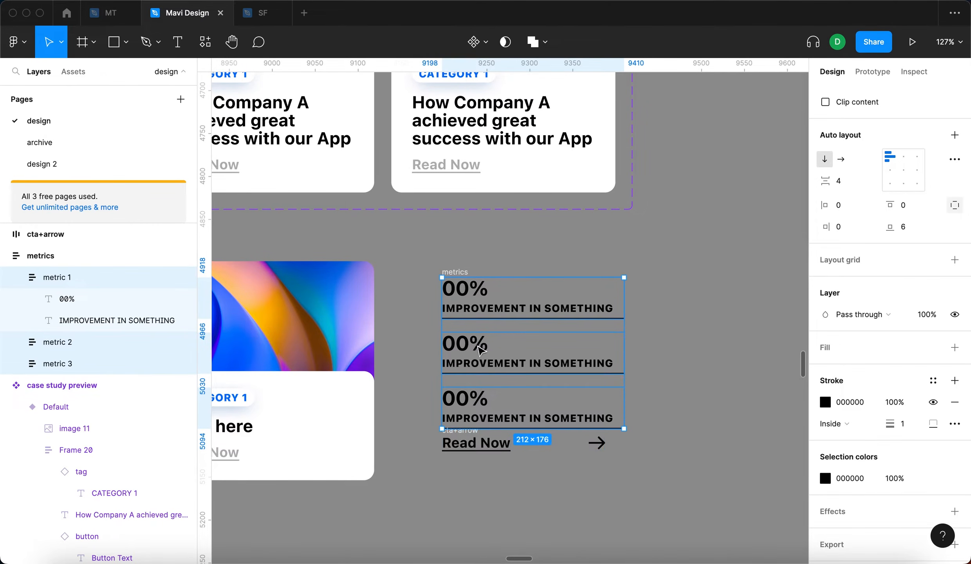
# Step: Move the metrics frame slightly up so it clears the cta+arrow frame below it
pyautogui.click(673, 345)
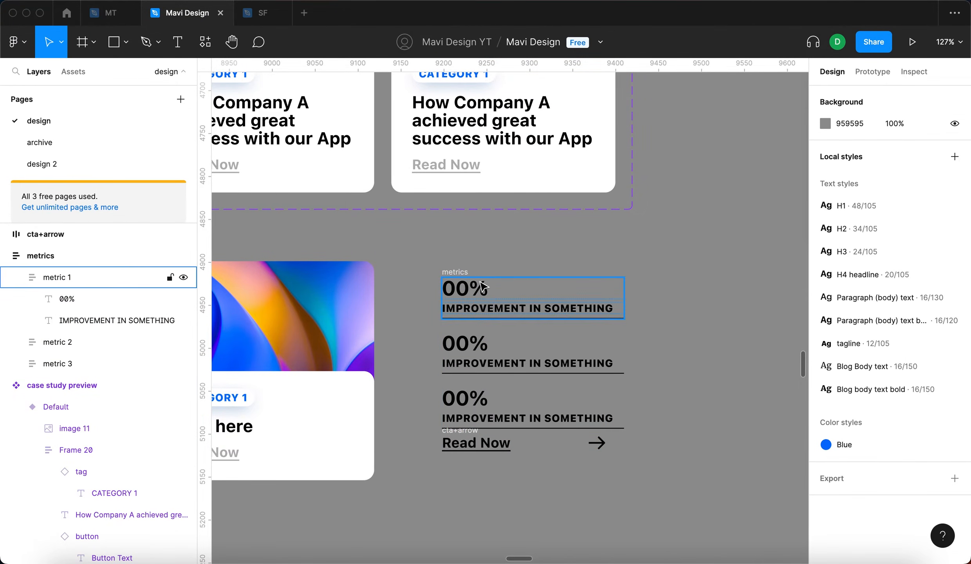
pyautogui.moveTo(464, 278); pyautogui.dragTo(461, 261)
pyautogui.click(656, 291)
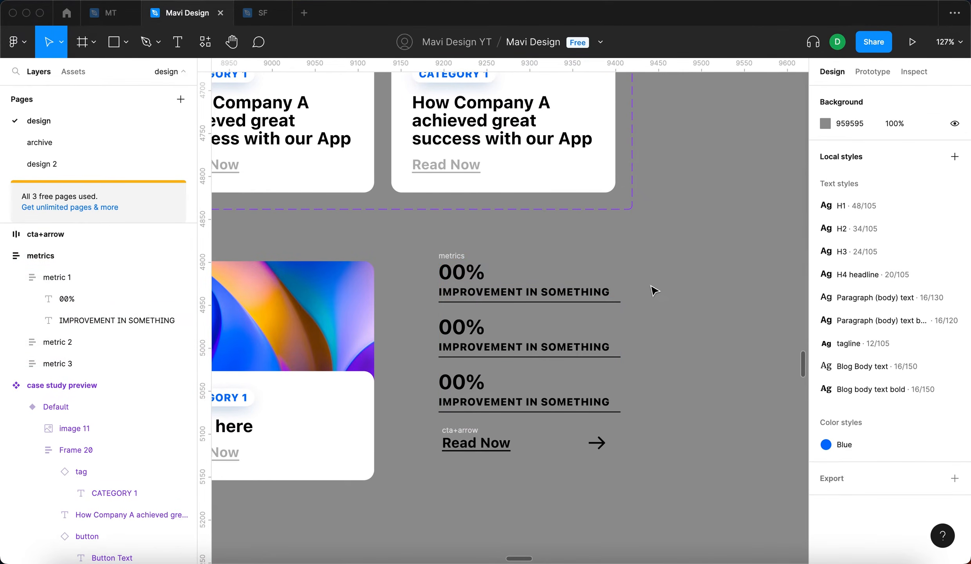
# Step: Reduce the auto layout spacing between the items of the metrics frame to 6
pyautogui.click(454, 256)
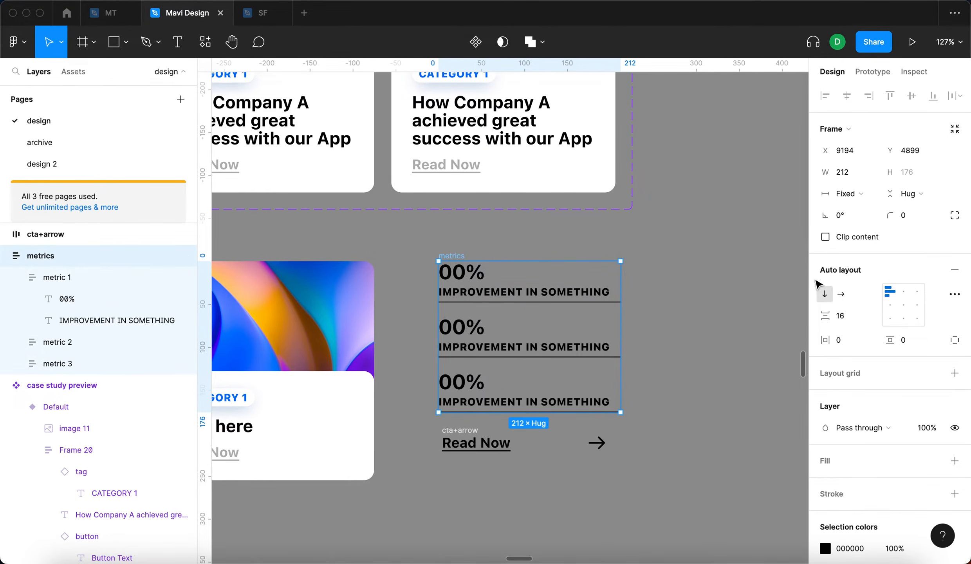
pyautogui.click(847, 315)
pyautogui.press('Down')
pyautogui.press('Down')
pyautogui.press('Down')
pyautogui.press('Down')
pyautogui.press('Down')
pyautogui.press('Down')
pyautogui.press('Down')
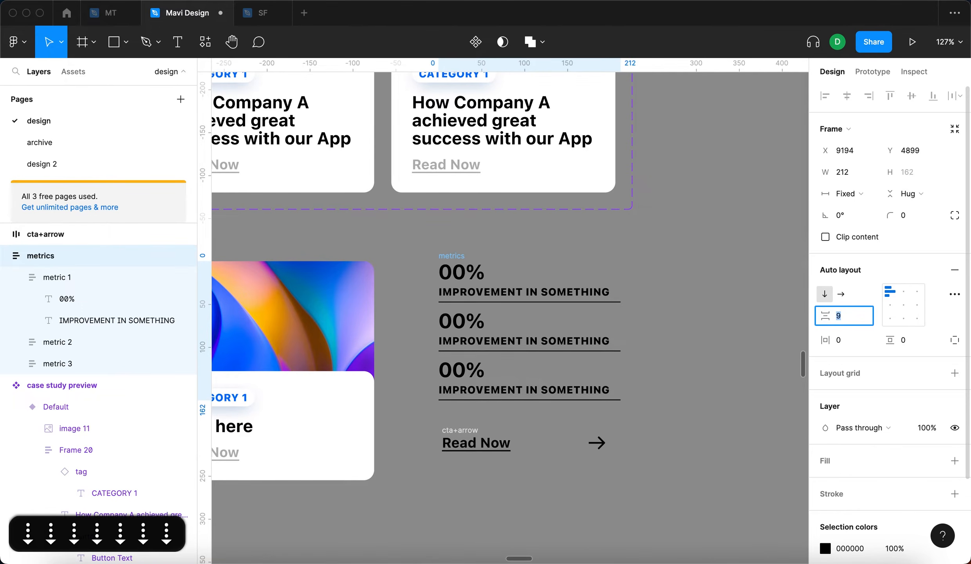
pyautogui.press('Down')
pyautogui.press('Down')
pyautogui.press('Up')
pyautogui.press('Down')
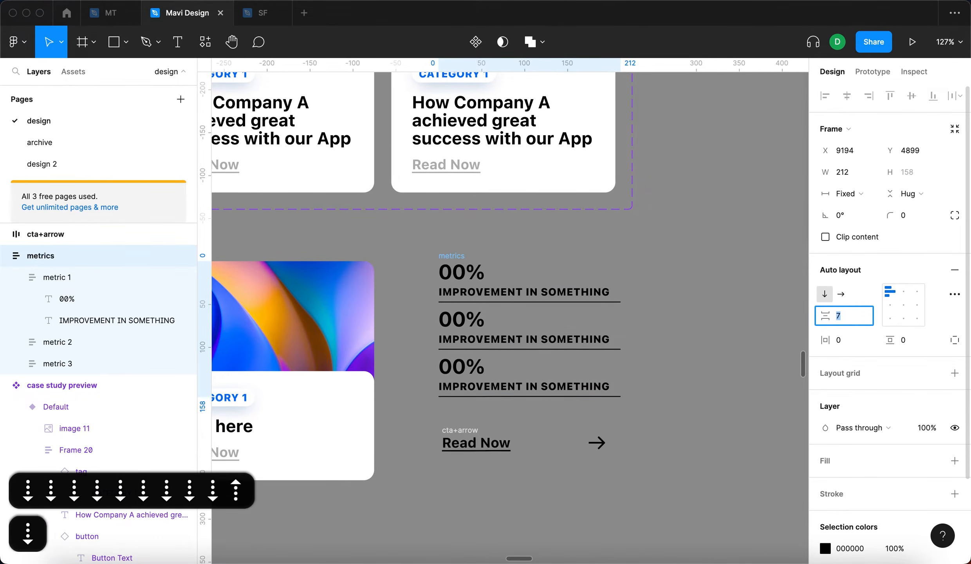
pyautogui.click(715, 334)
# Step: Set the bottom padding of all three metric frames to 15
pyautogui.click(442, 256)
pyautogui.press('Return')
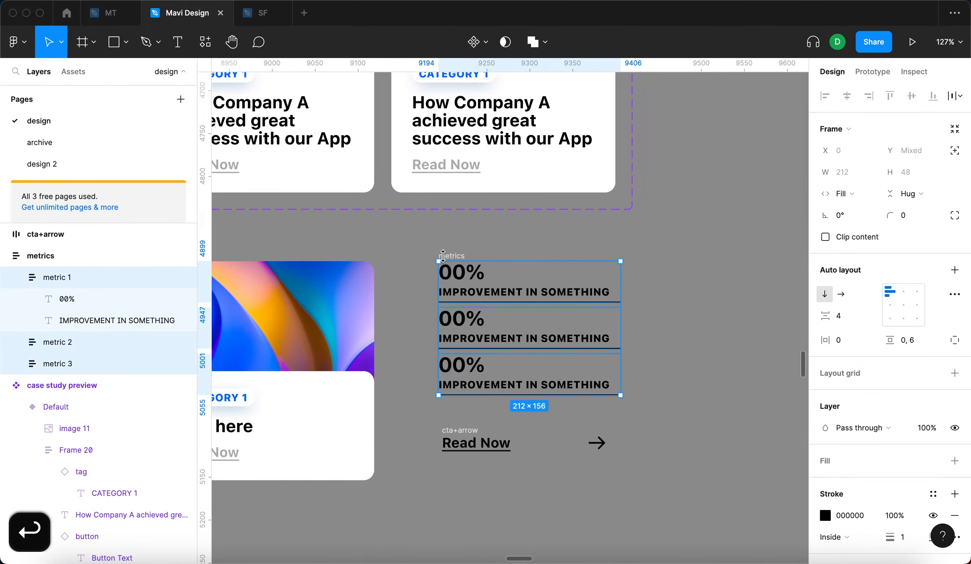
pyautogui.click(954, 339)
pyautogui.click(914, 362)
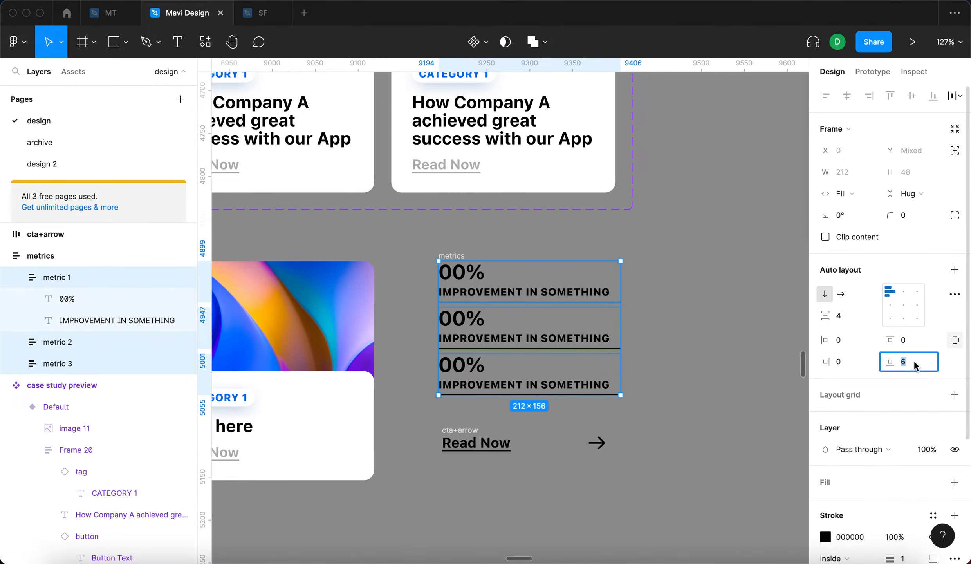
pyautogui.press('Up')
pyautogui.press('Up')
pyautogui.press('Up')
pyautogui.press('Up')
pyautogui.press('Up')
pyautogui.press('Up')
pyautogui.press('Up')
pyautogui.press('Up')
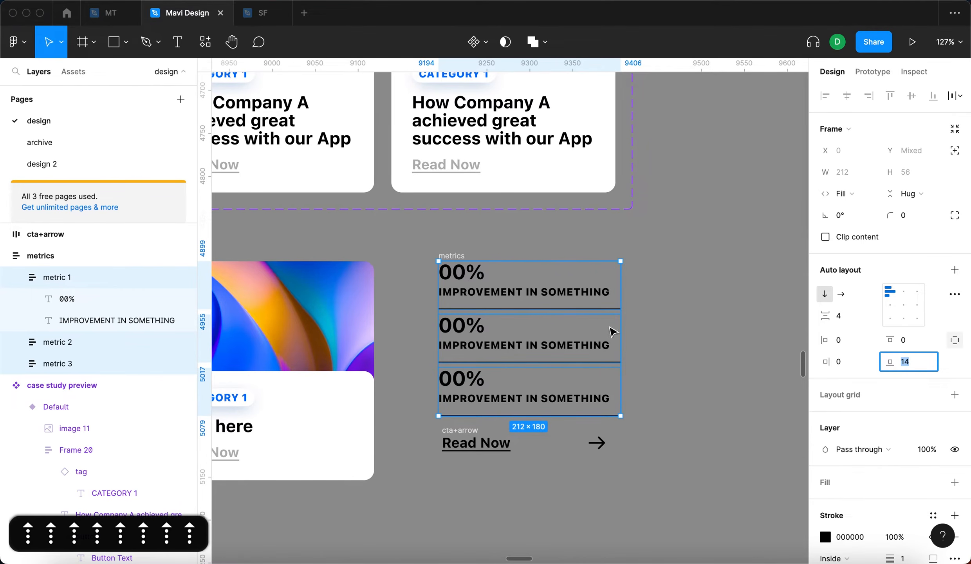
pyautogui.press('Up')
pyautogui.press('Up')
pyautogui.press('Up')
pyautogui.press('Up')
pyautogui.press('Up')
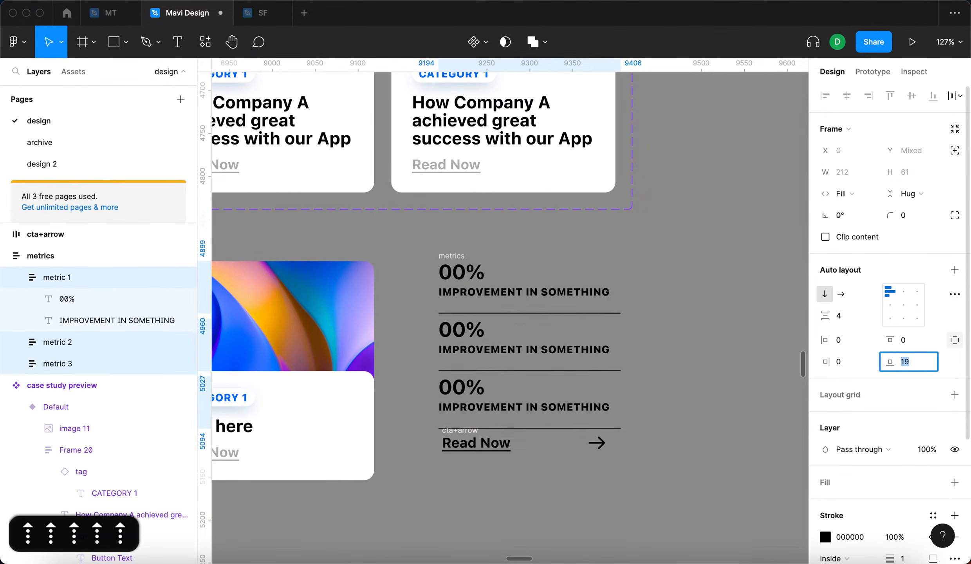
pyautogui.press('Up')
pyautogui.press('Up')
pyautogui.press('Down')
pyautogui.press('Down')
pyautogui.press('Down')
pyautogui.press('Down')
pyautogui.press('Down')
pyautogui.press('Down')
pyautogui.press('Down')
pyautogui.press('Up')
pyautogui.press('Return')
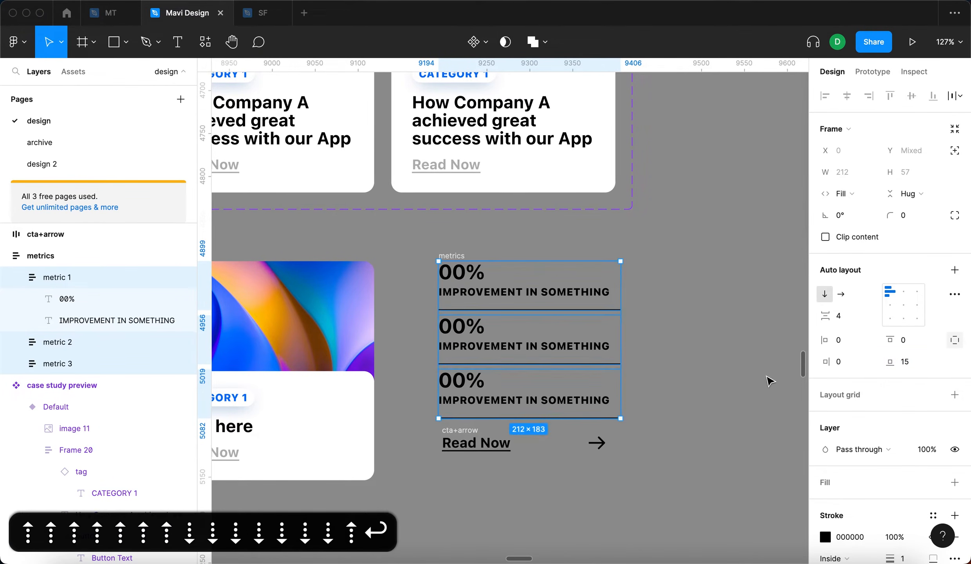
# Step: Set the auto layout spacing between the items of the metrics frame to 0
pyautogui.hotkey('shift', 'Return')
pyautogui.click(854, 314)
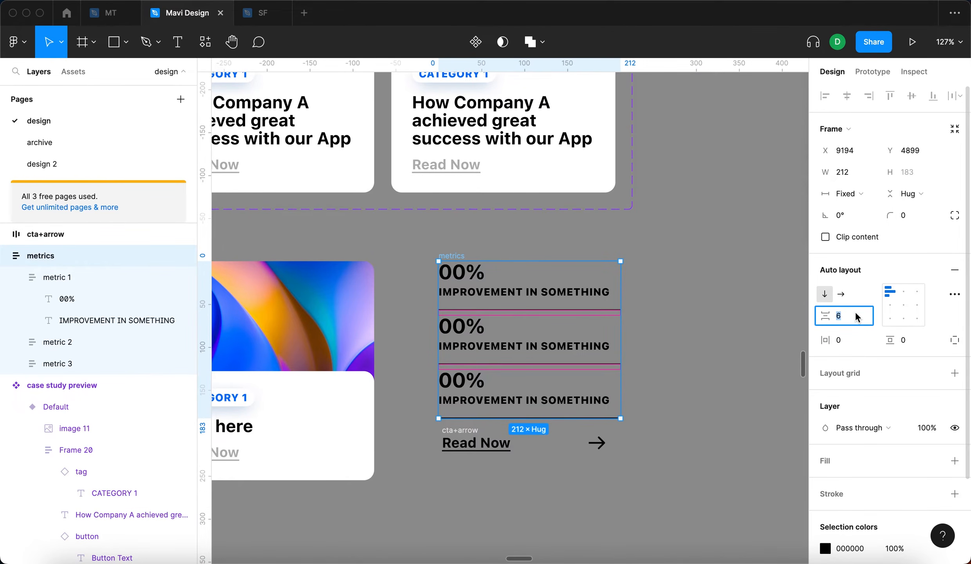
pyautogui.press('Down')
pyautogui.press('Down')
pyautogui.press('Down')
pyautogui.press('Down')
pyautogui.press('Down')
pyautogui.press('Down')
pyautogui.press('Return')
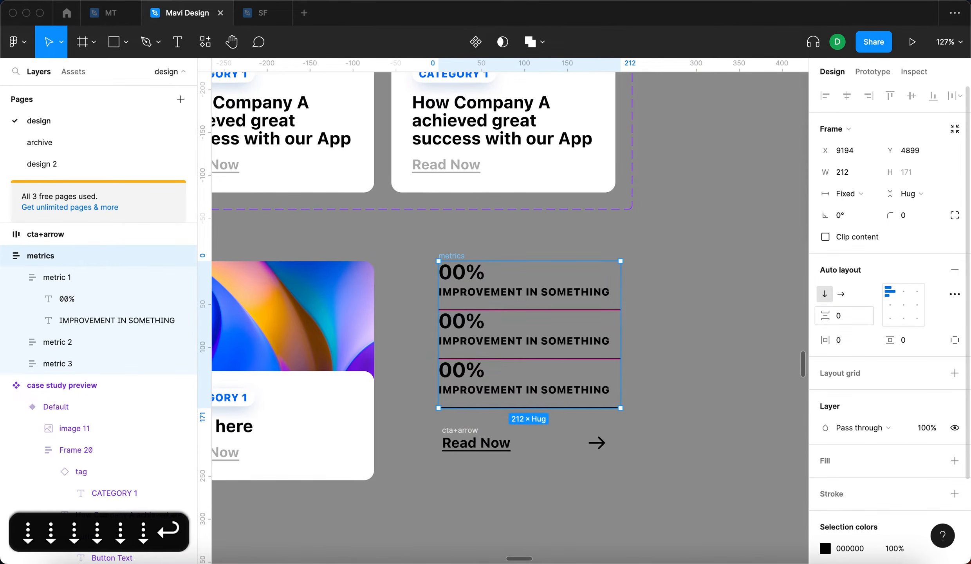
# Step: Set the top padding of the metric 2 and metric 3 frames to 6
pyautogui.click(563, 339)
pyautogui.keyDown('shift'); pyautogui.click(569, 386); pyautogui.keyUp('shift')
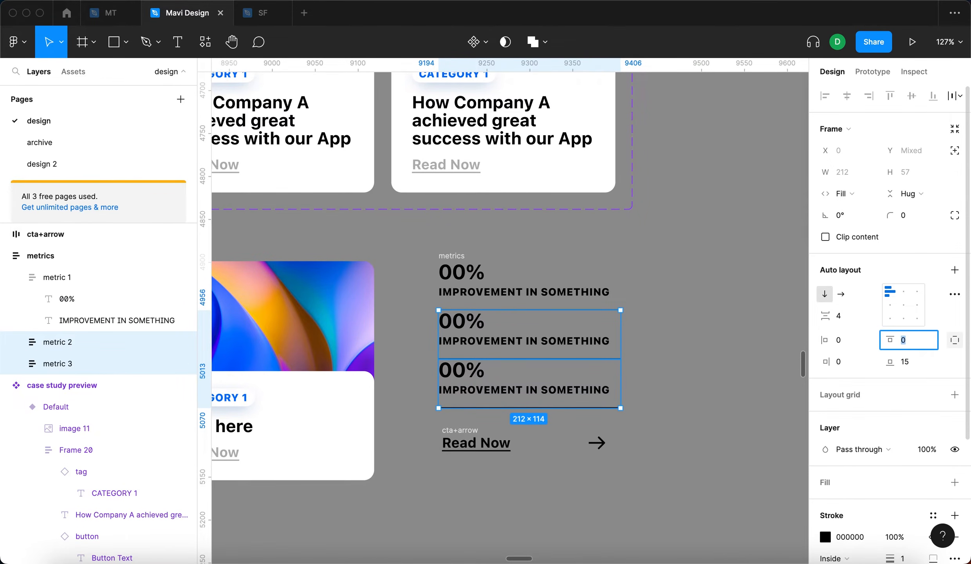
pyautogui.press('Up')
pyautogui.press('Up')
pyautogui.press('Up')
pyautogui.press('Up')
pyautogui.press('Up')
pyautogui.press('Up')
pyautogui.press('Up')
pyautogui.press('Down')
pyautogui.press('Return')
# Step: Move the cta+arrow frame down to leave more space beneath the metrics frame
pyautogui.click(678, 482)
pyautogui.moveTo(455, 449); pyautogui.dragTo(456, 494)
pyautogui.click(450, 256)
pyautogui.moveTo(822, 316)
pyautogui.mouseDown()
pyautogui.moveTo(848, 318)
pyautogui.moveTo(834, 317)
pyautogui.mouseUp()
pyautogui.press('super+z')
# Step: Select the metric 2 and metric 3 frames together inside the metrics frame
pyautogui.click(41, 277)
pyautogui.click(62, 342)
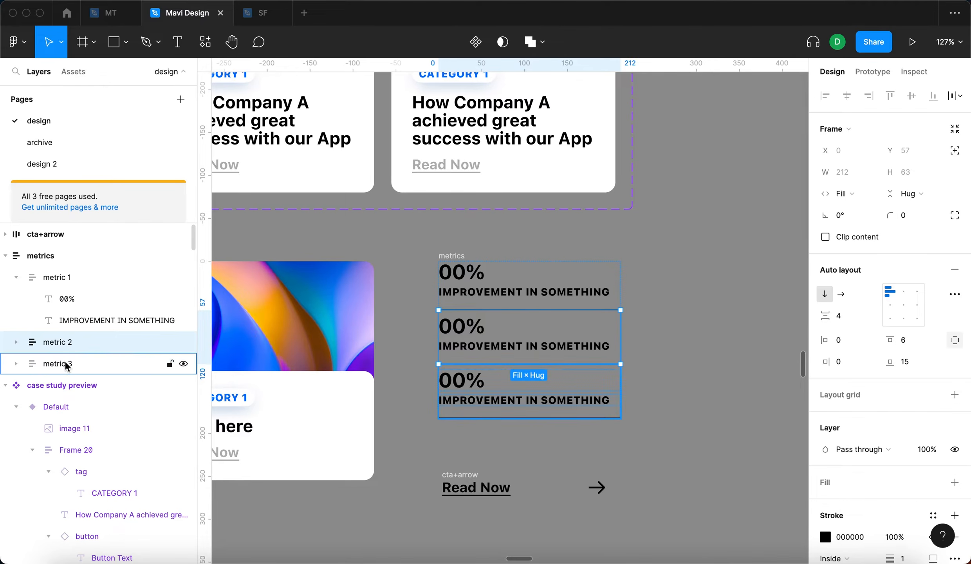
pyautogui.click(68, 277)
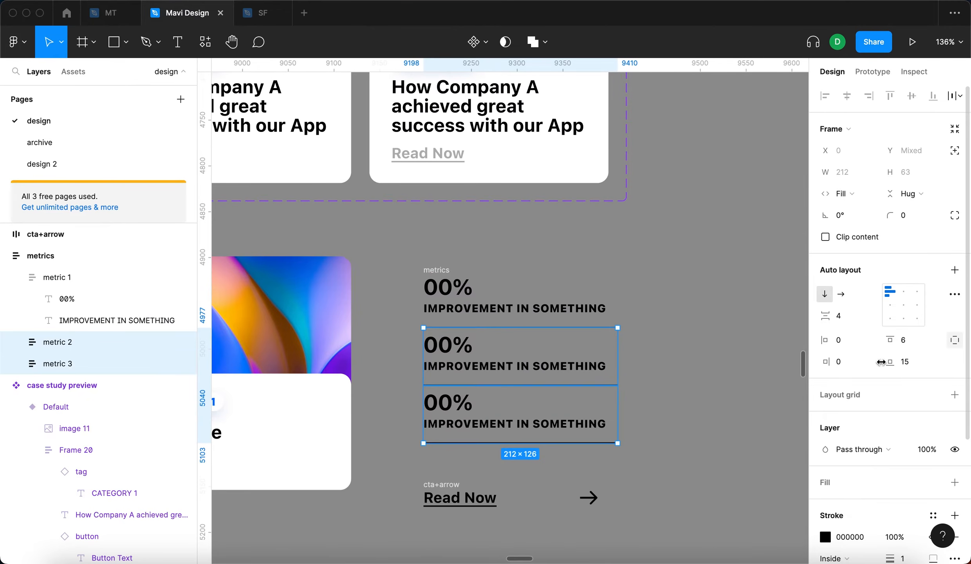
# Step: Set the top padding of metric 2 and metric 3 to 12
pyautogui.click(907, 340)
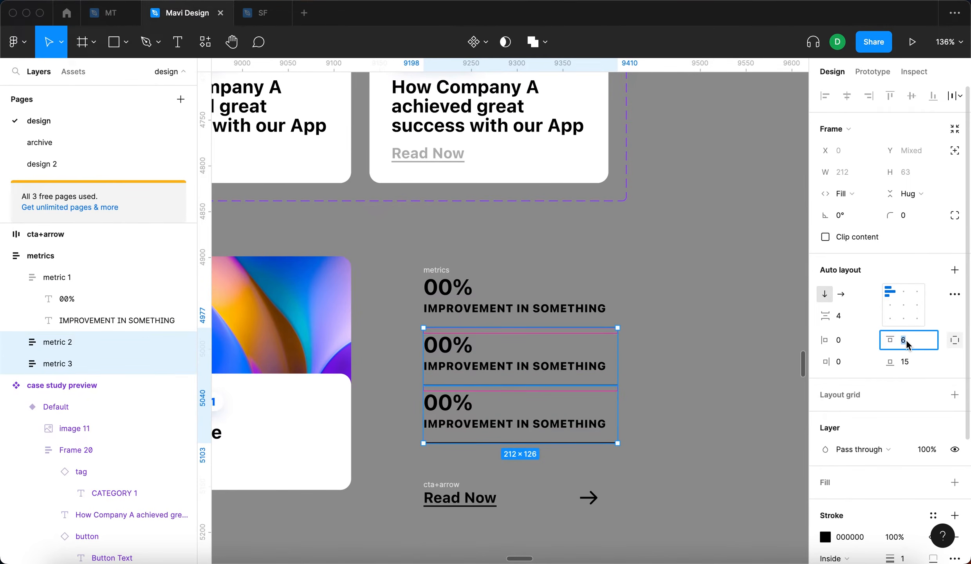
pyautogui.press('Up')
pyautogui.press('Up')
pyautogui.press('Up')
pyautogui.press('Up')
pyautogui.press('Up')
pyautogui.press('Up')
pyautogui.press('Up')
pyautogui.press('Up')
pyautogui.press('Up')
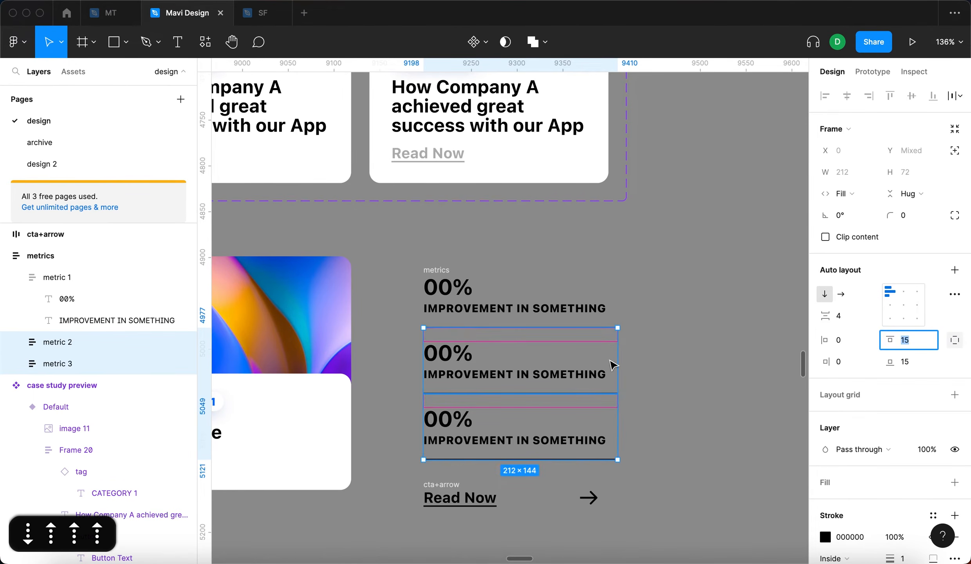
pyautogui.press('Down')
pyautogui.press('Down')
pyautogui.press('Down')
pyautogui.press('Return')
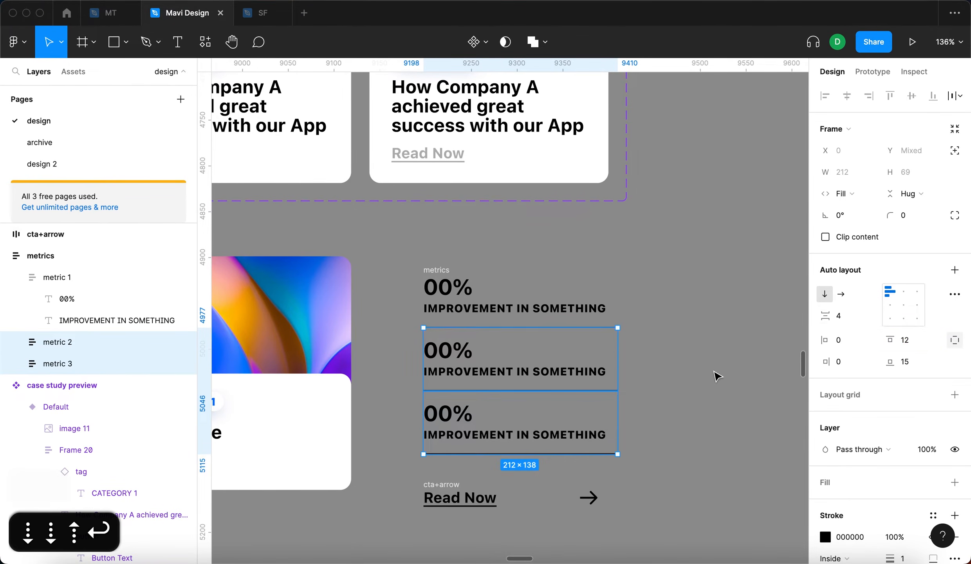
# Step: Set the bottom padding of metric 2 and metric 3 to 16
pyautogui.click(934, 360)
pyautogui.press('Up')
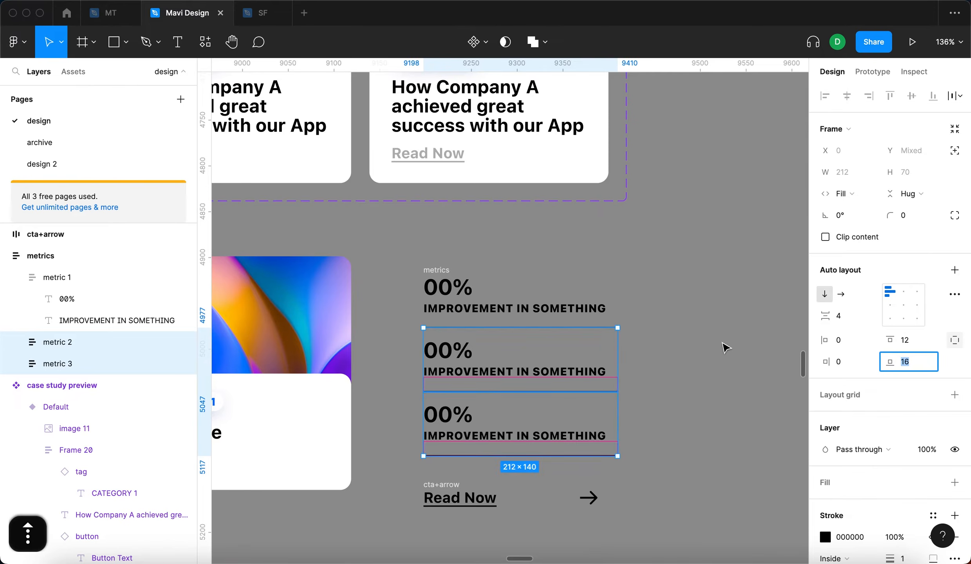
pyautogui.press('Return')
pyautogui.click(706, 300)
pyautogui.scroll(-2, 506, 200)
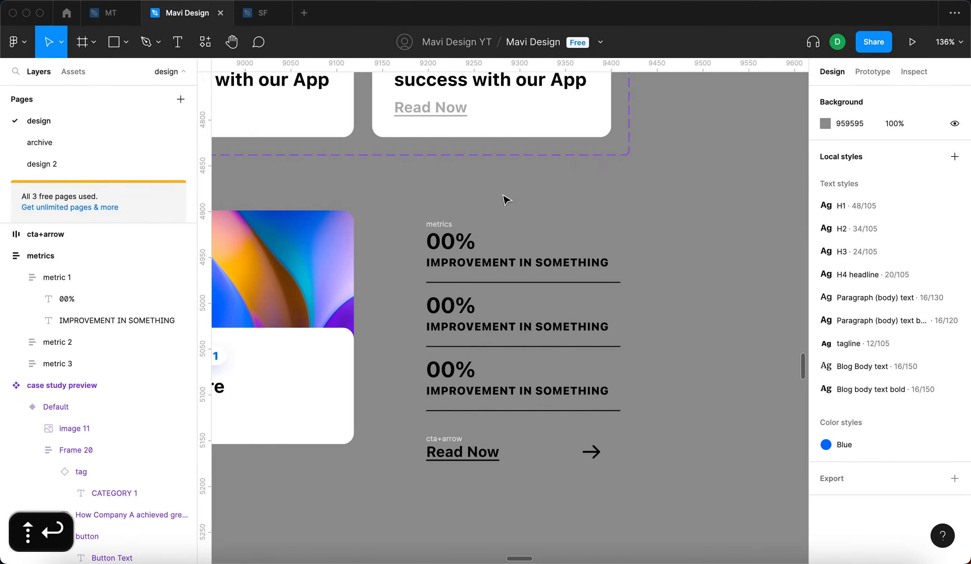
# Step: Try narrowing the metrics frame to test how its rows resize
pyautogui.click(444, 224)
pyautogui.hotkey('shift', 'Up')
pyautogui.moveTo(621, 275); pyautogui.dragTo(538, 278)
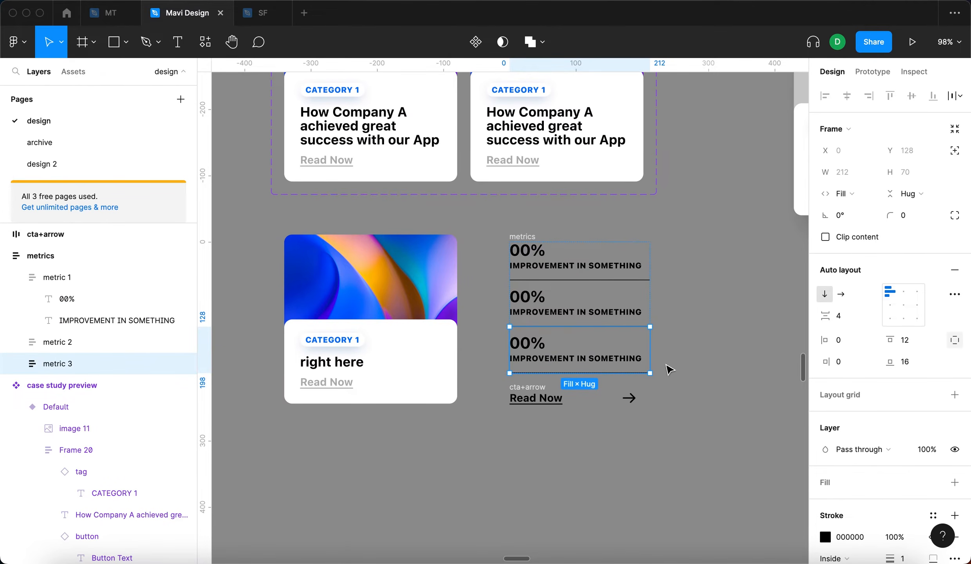
# Step: Remove the stroke from metric 3, the last row of the metrics frame
pyautogui.scroll(5, 669, 370)
pyautogui.scroll(-3, 914, 438)
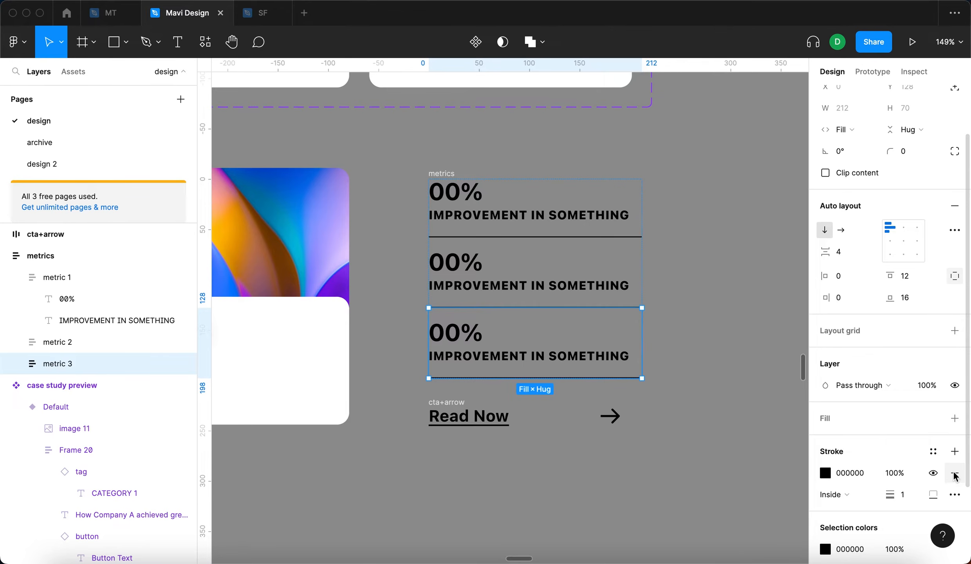
pyautogui.click(954, 474)
pyautogui.click(744, 395)
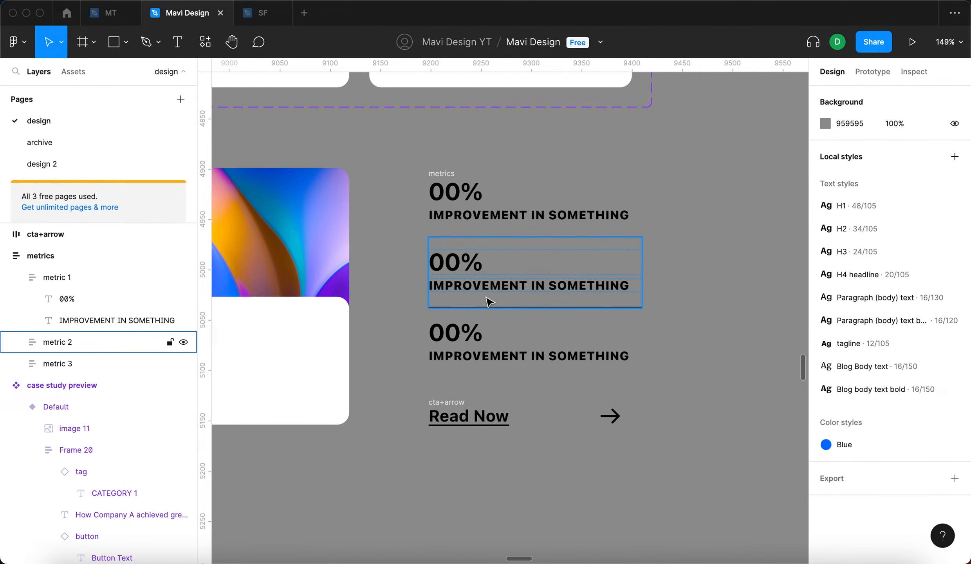
# Step: Set the bottom padding of metric 3 to 0
pyautogui.click(611, 340)
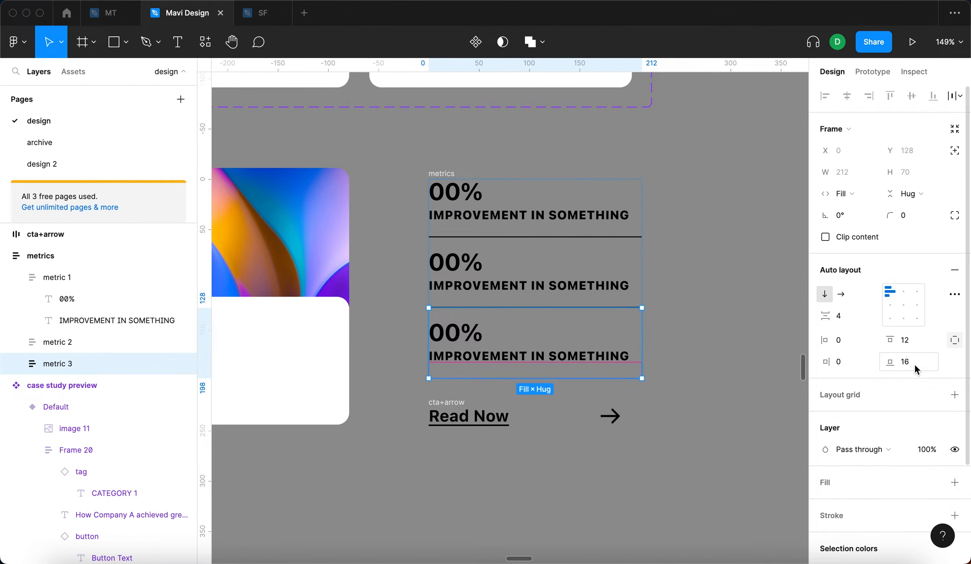
pyautogui.write('0')
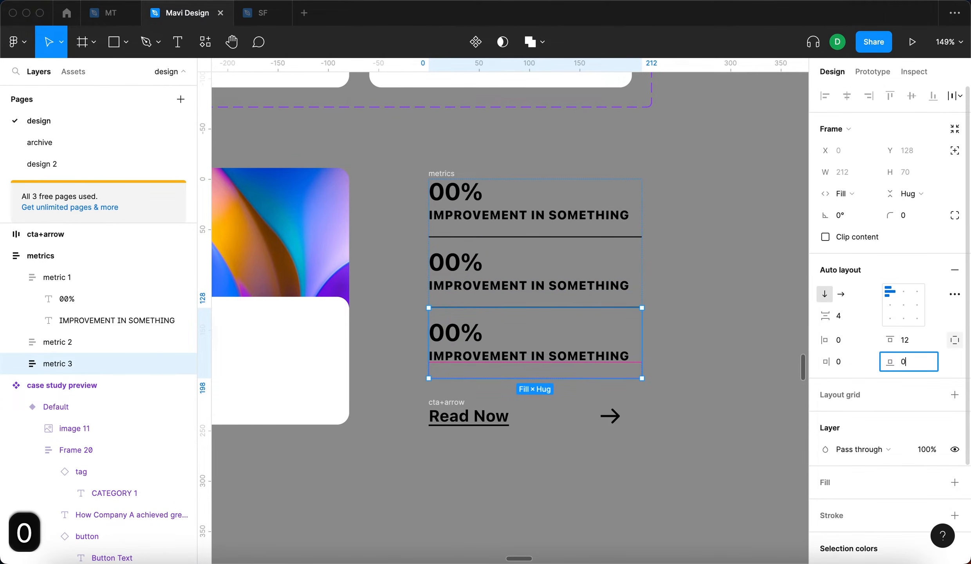
pyautogui.press('Return')
pyautogui.scroll(-5, 671, 332)
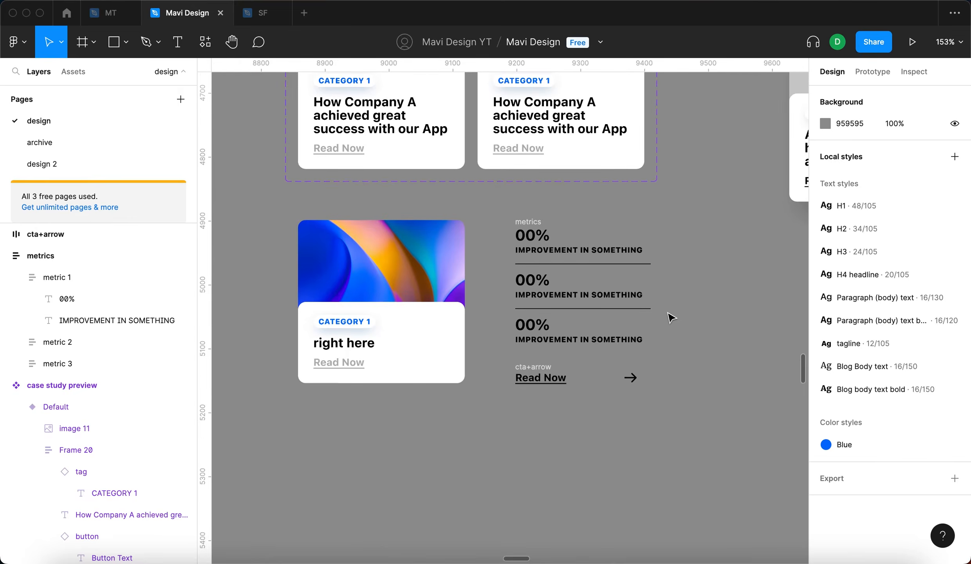
# Step: Try narrowing the metrics frame, check metric 1's horizontal resizing, and undo the width changes
pyautogui.click(528, 222)
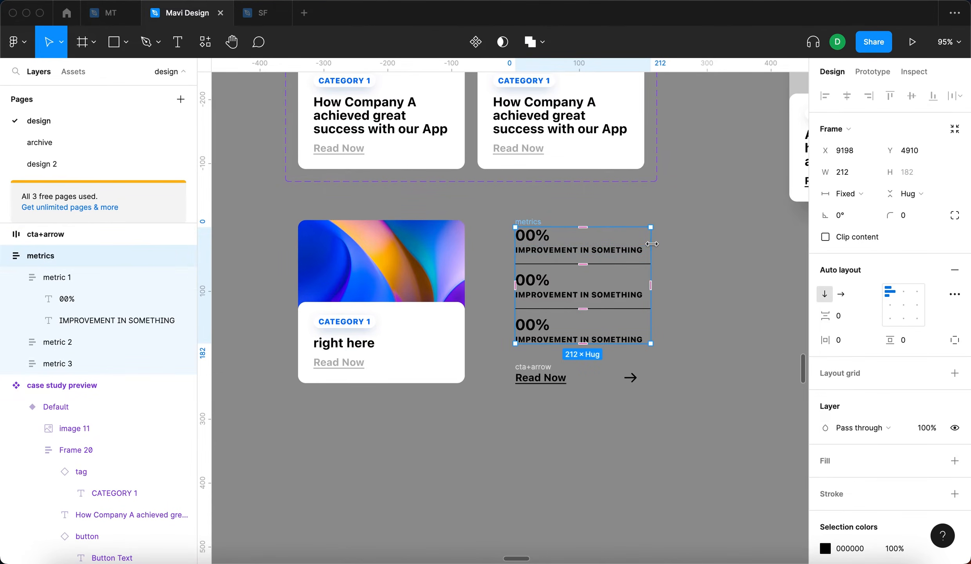
pyautogui.moveTo(649, 248); pyautogui.dragTo(608, 248)
pyautogui.press('super+z')
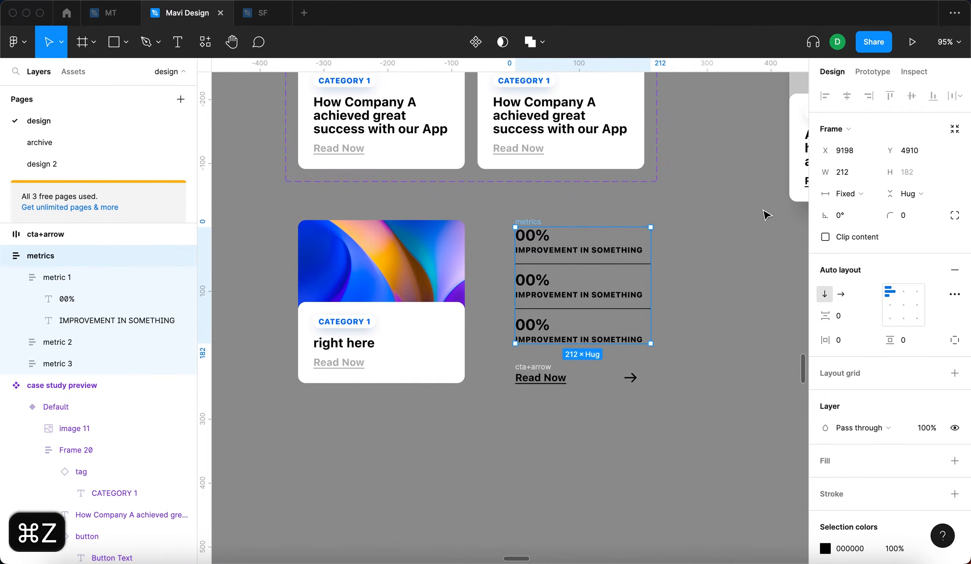
pyautogui.click(605, 253)
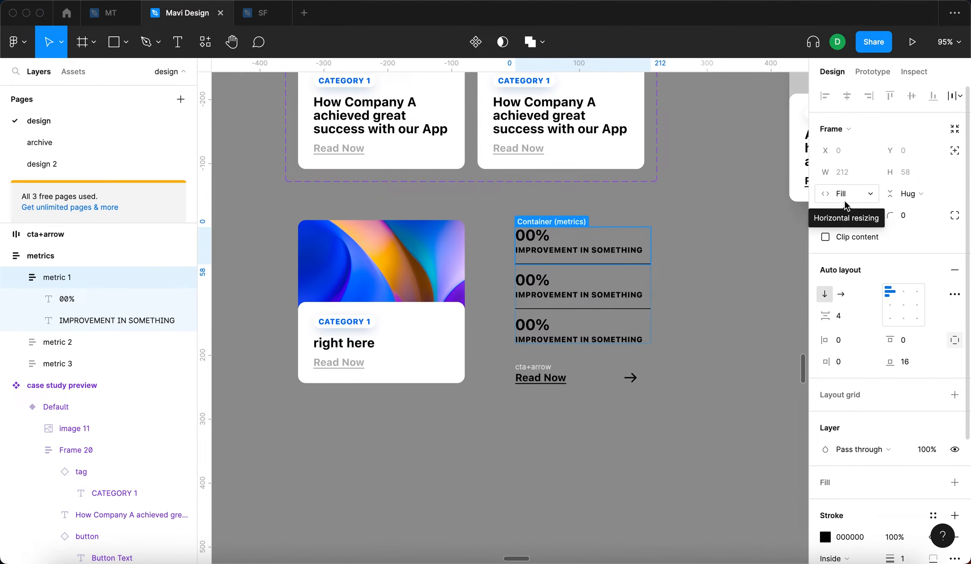
pyautogui.click(691, 318)
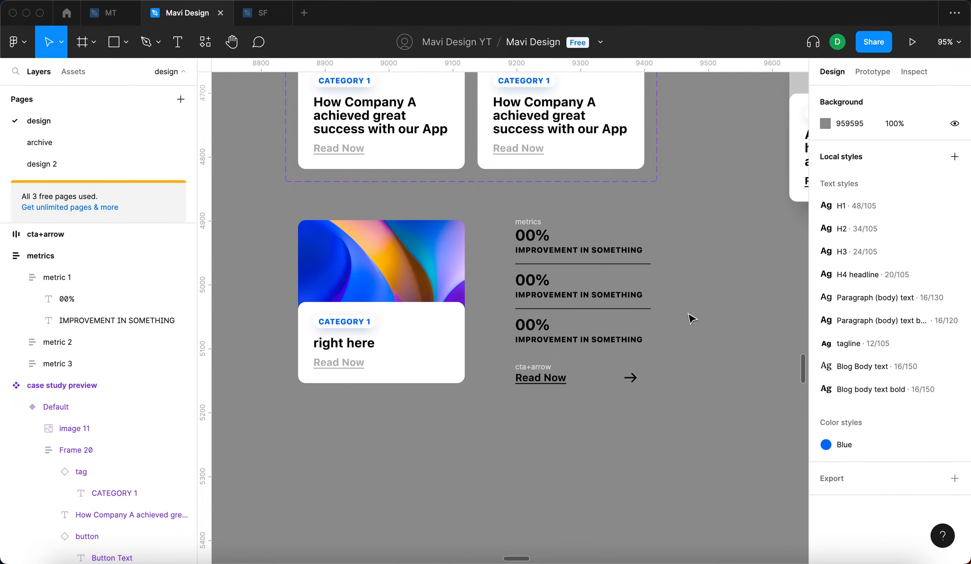
pyautogui.scroll(1, 691, 318)
pyautogui.hscroll(1, 689, 317)
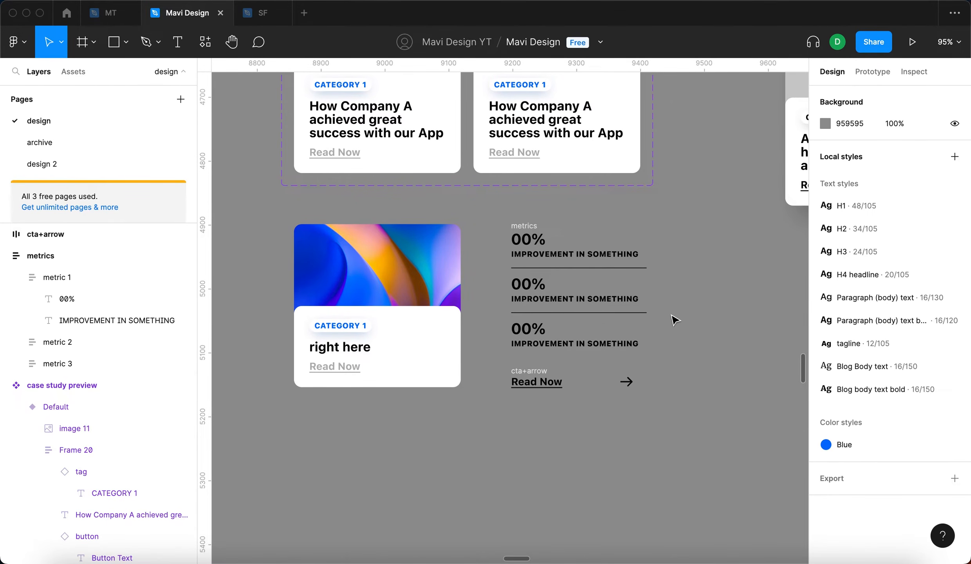
pyautogui.hscroll(2, 673, 323)
pyautogui.scroll(1, 673, 323)
pyautogui.click(489, 246)
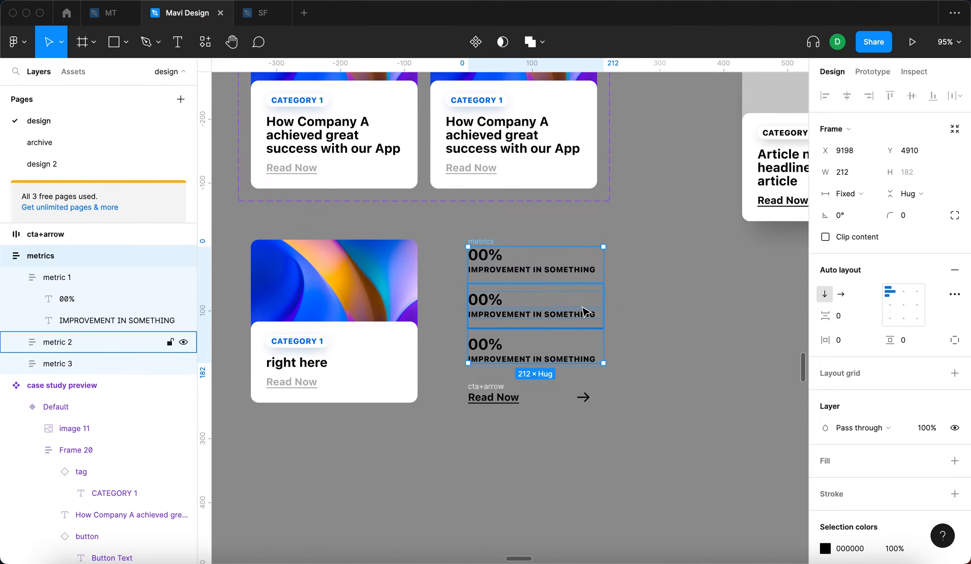
pyautogui.moveTo(603, 266); pyautogui.dragTo(542, 276)
pyautogui.press('super+z')
pyautogui.click(703, 311)
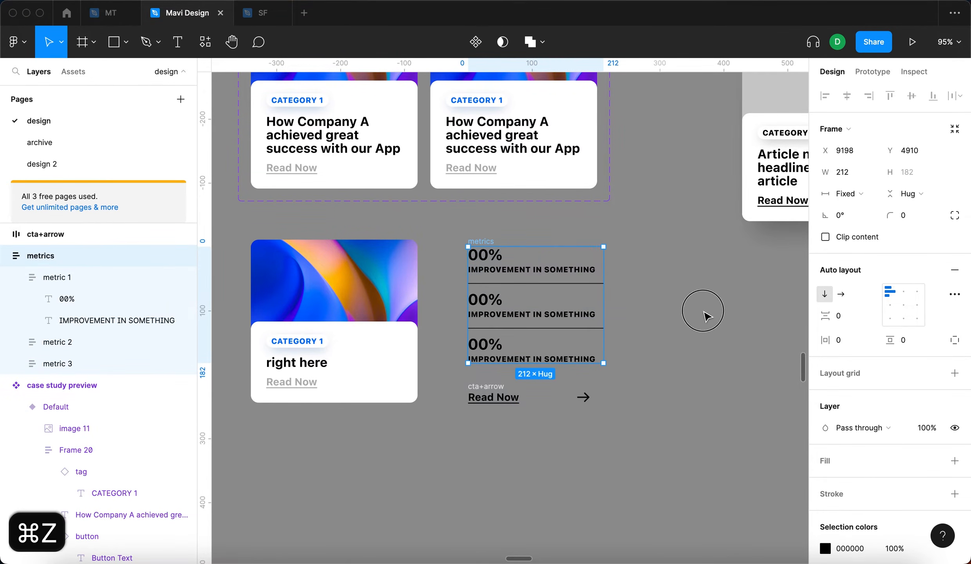
# Step: Combine the cta+arrow and metrics frames into one vertical auto layout frame
pyautogui.scroll(5, 693, 315)
pyautogui.hscroll(-5, 626, 352)
pyautogui.scroll(-2, 627, 353)
pyautogui.scroll(-3, 588, 384)
pyautogui.click(555, 355)
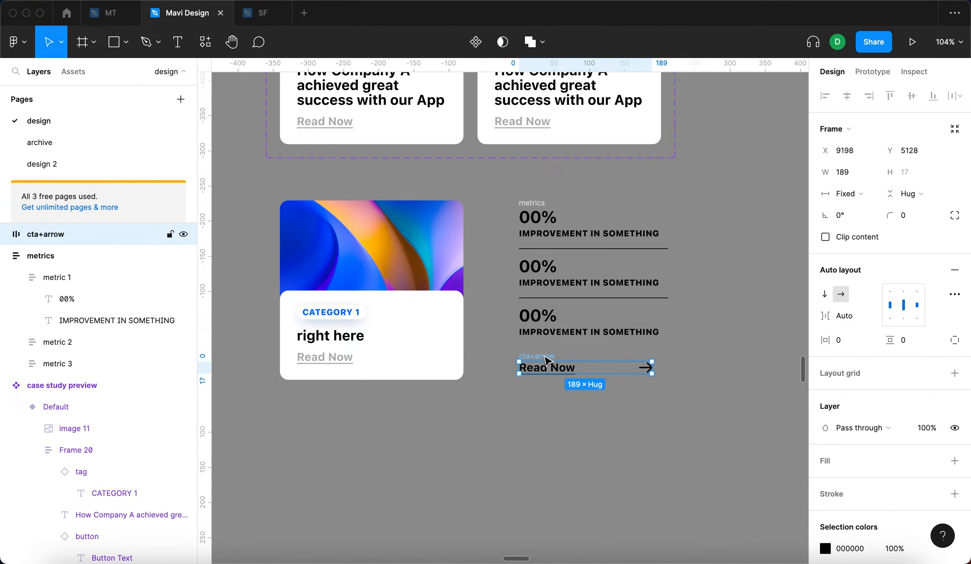
pyautogui.keyDown('shift'); pyautogui.click(532, 203); pyautogui.keyUp('shift')
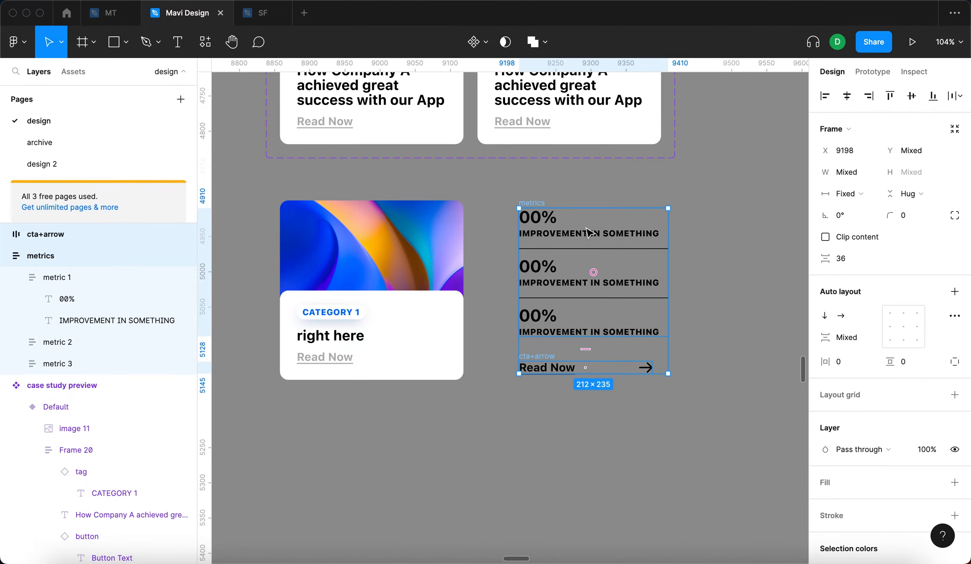
pyautogui.hotkey('shift', 'a')
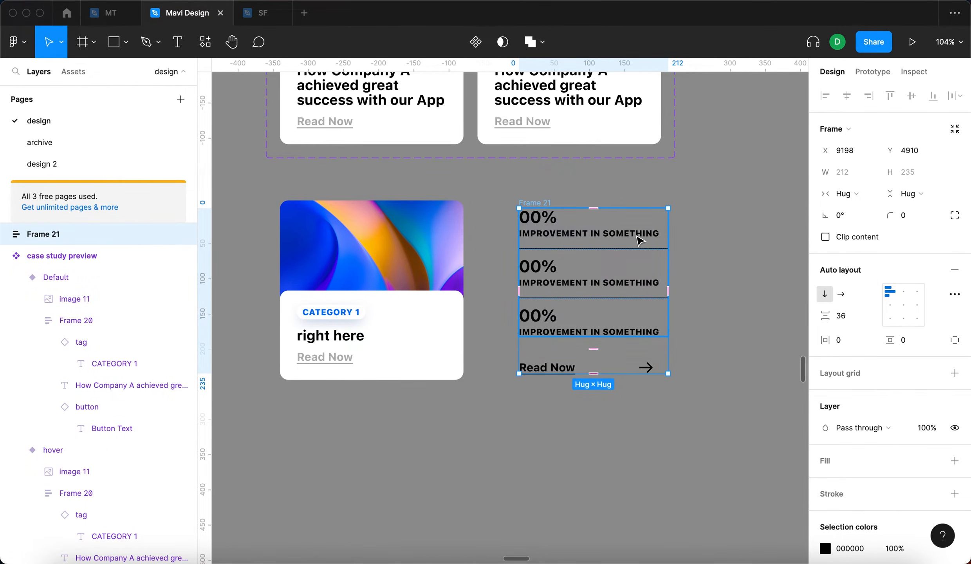
# Step: Set the horizontal resizing of the nested metrics and cta+arrow frames to Fill container
pyautogui.press('Return')
pyautogui.click(845, 194)
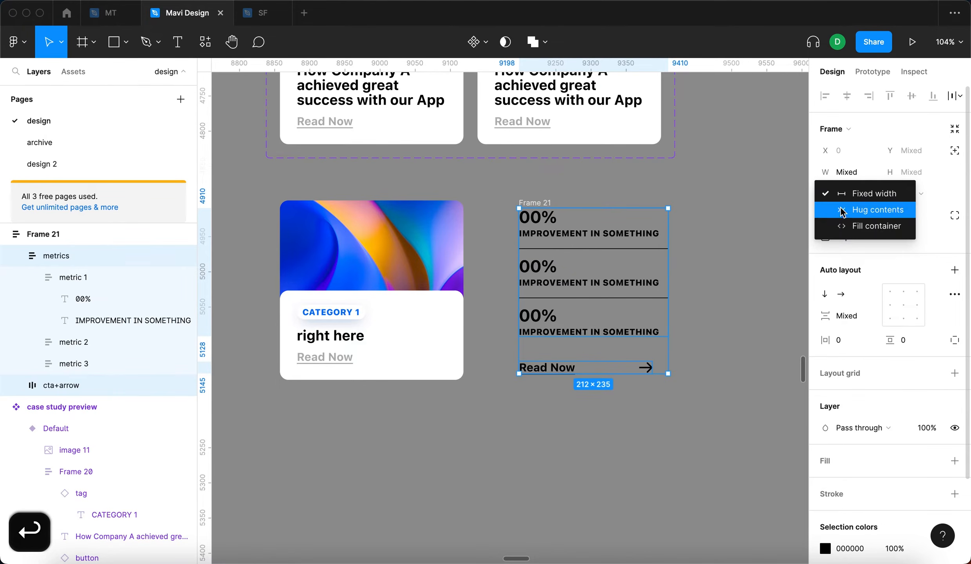
pyautogui.click(807, 210)
pyautogui.hotkey('shift', 'Return')
# Step: Test the combined frame's resizing by narrowing it to about 133 wide and widening it to about 245, checking the cta+arrow row
pyautogui.moveTo(657, 234); pyautogui.dragTo(698, 255)
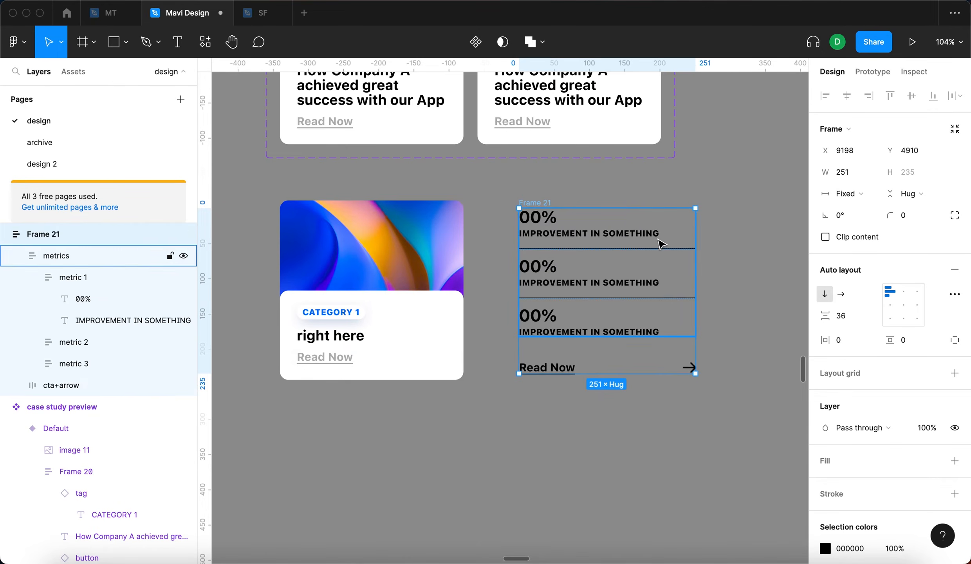
pyautogui.click(660, 239)
pyautogui.click(544, 201)
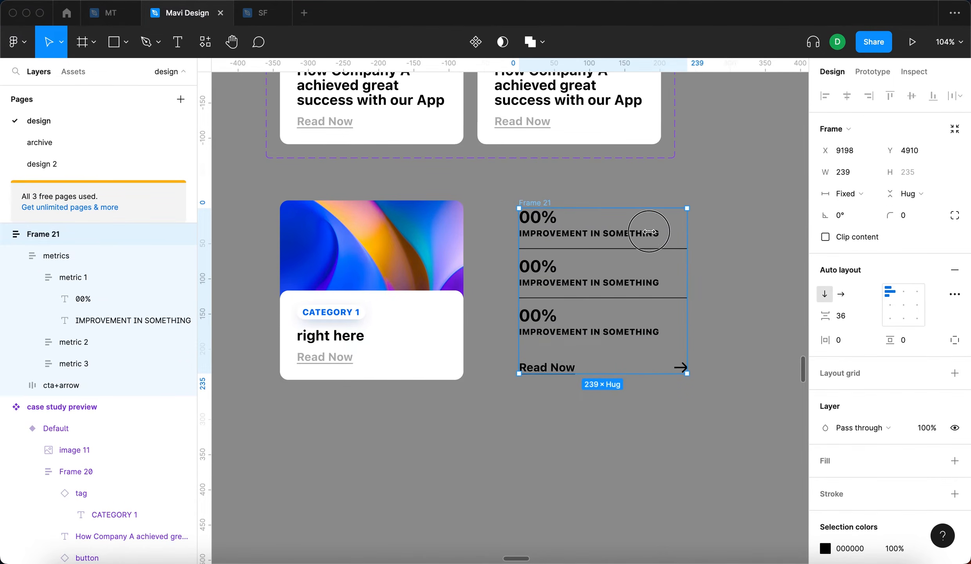
pyautogui.moveTo(695, 229); pyautogui.dragTo(613, 235)
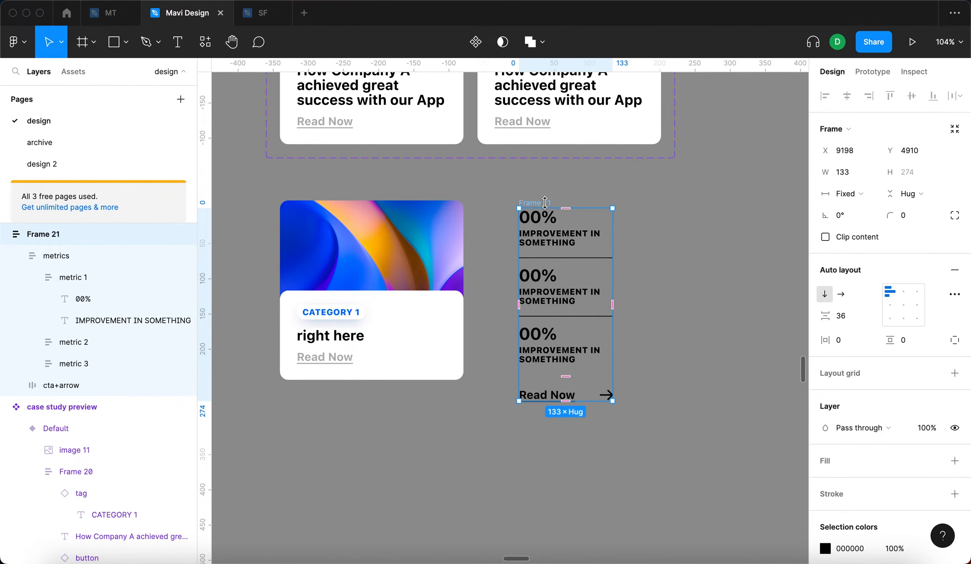
pyautogui.moveTo(613, 222); pyautogui.dragTo(691, 223)
pyautogui.click(553, 368)
pyautogui.click(559, 367)
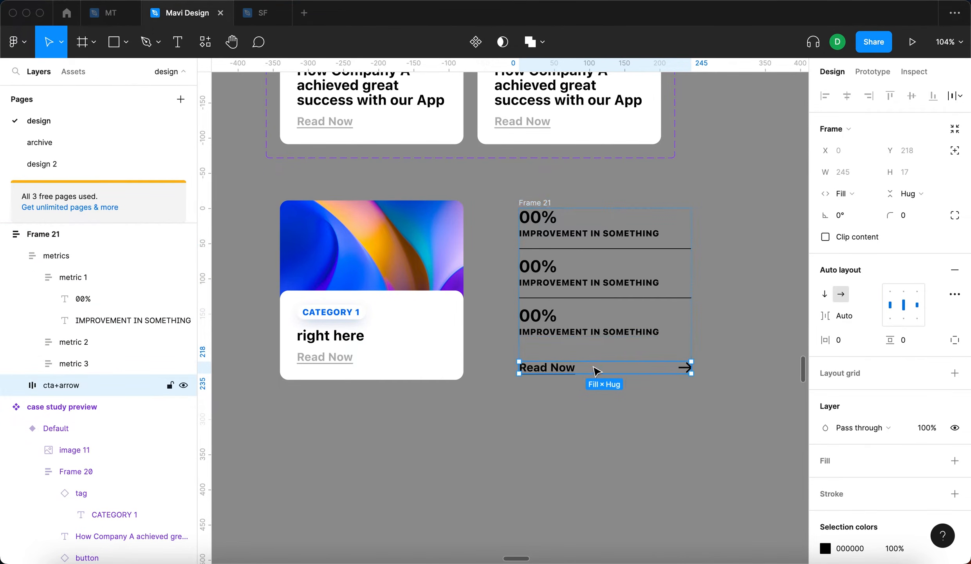
# Step: Widen the combined metrics and call-to-action frame to about 255
pyautogui.click(538, 203)
pyautogui.moveTo(691, 221)
pyautogui.mouseDown()
pyautogui.moveTo(644, 226)
pyautogui.moveTo(708, 227)
pyautogui.moveTo(697, 236)
pyautogui.mouseUp()
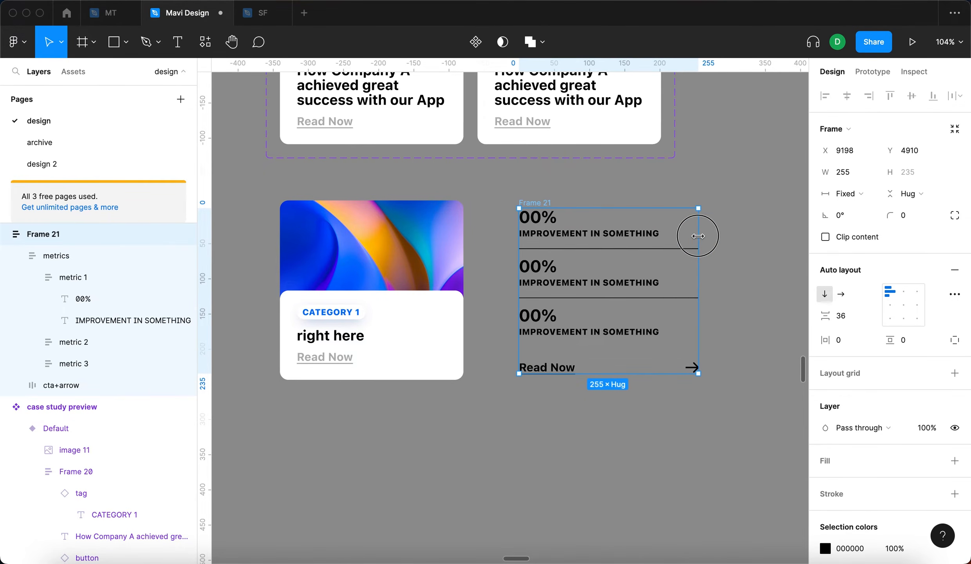
pyautogui.hscroll(3, 469, 274)
pyautogui.scroll(-2, 470, 274)
pyautogui.click(256, 322)
pyautogui.click(415, 297)
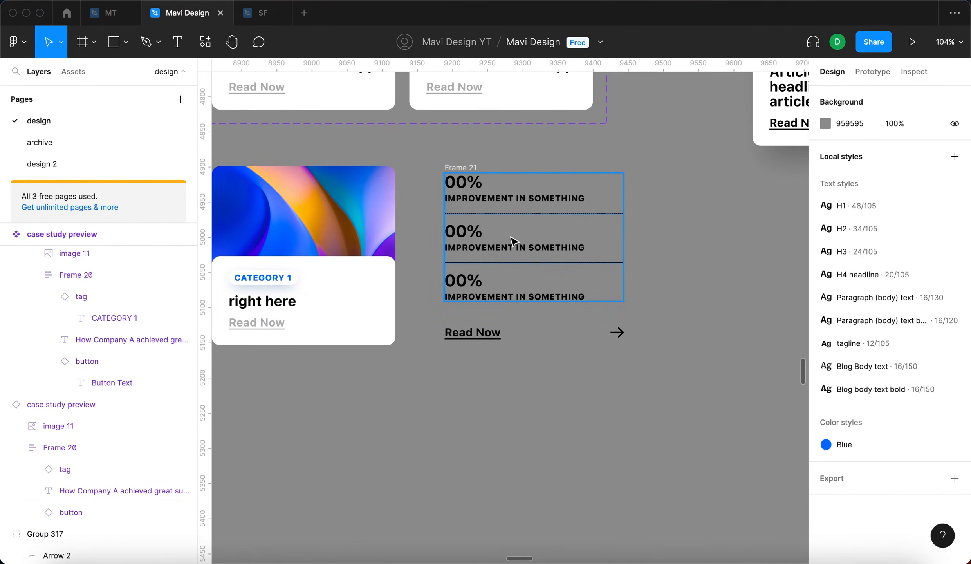
# Step: Set the horizontal padding of Frame 21 to 24
pyautogui.click(464, 168)
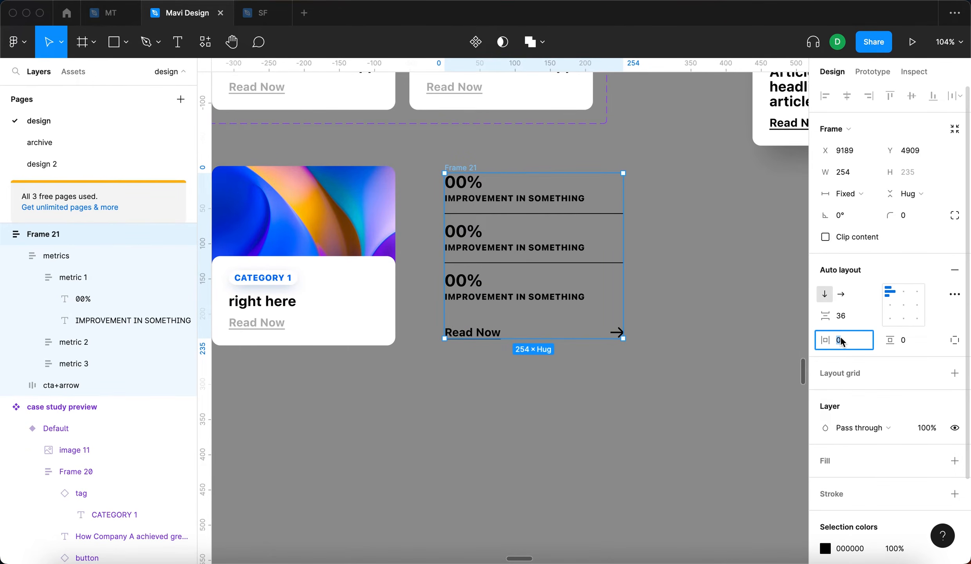
pyautogui.hotkey('shift', 'Up')
pyautogui.hotkey('shift', 'Up')
pyautogui.hotkey('shift', 'Up')
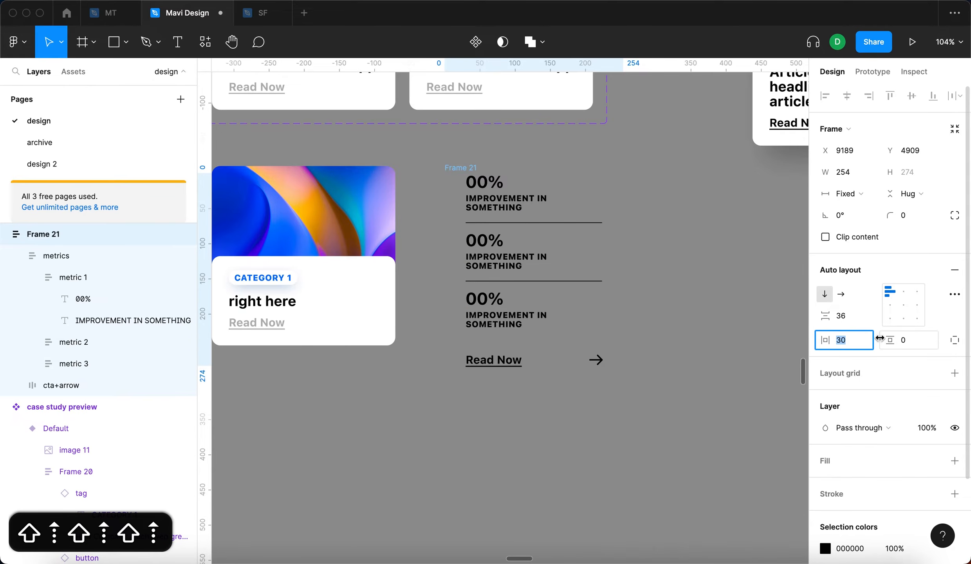
pyautogui.hotkey('shift', 'Down')
pyautogui.press('Up')
pyautogui.press('Up')
pyautogui.press('Up')
pyautogui.press('Up')
# Step: Set the vertical padding of Frame 21 to 24
pyautogui.press('Tab')
pyautogui.hotkey('shift', 'Up')
pyautogui.hotkey('shift', 'Up')
pyautogui.press('Up')
pyautogui.press('Up')
pyautogui.press('Up')
pyautogui.press('Up')
pyautogui.press('Return')
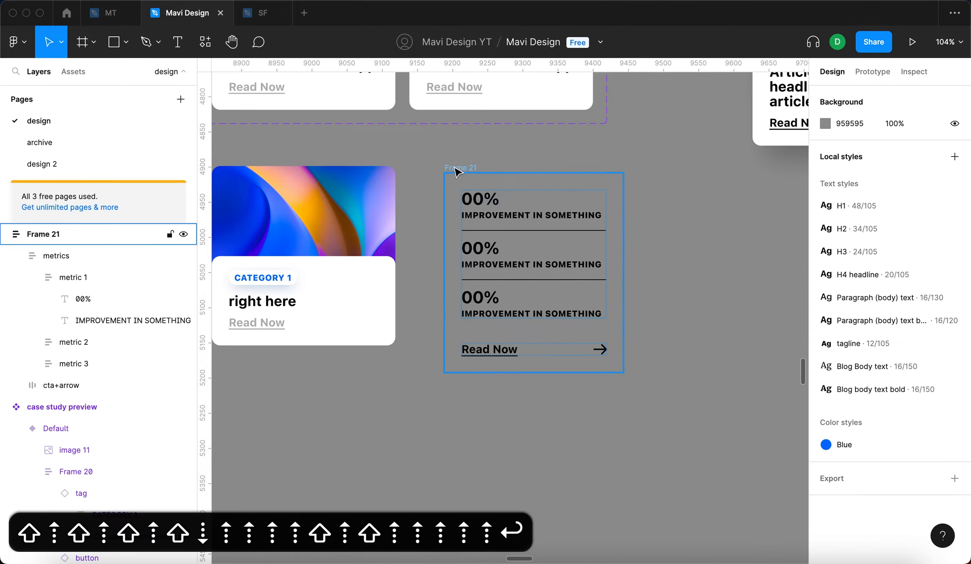
# Step: Align Frame 21 with the top of the neighbouring case study card and resize it to about 239 × 338
pyautogui.moveTo(454, 166); pyautogui.dragTo(438, 159)
pyautogui.moveTo(607, 365); pyautogui.dragTo(597, 403)
pyautogui.hscroll(-5, 297, 269)
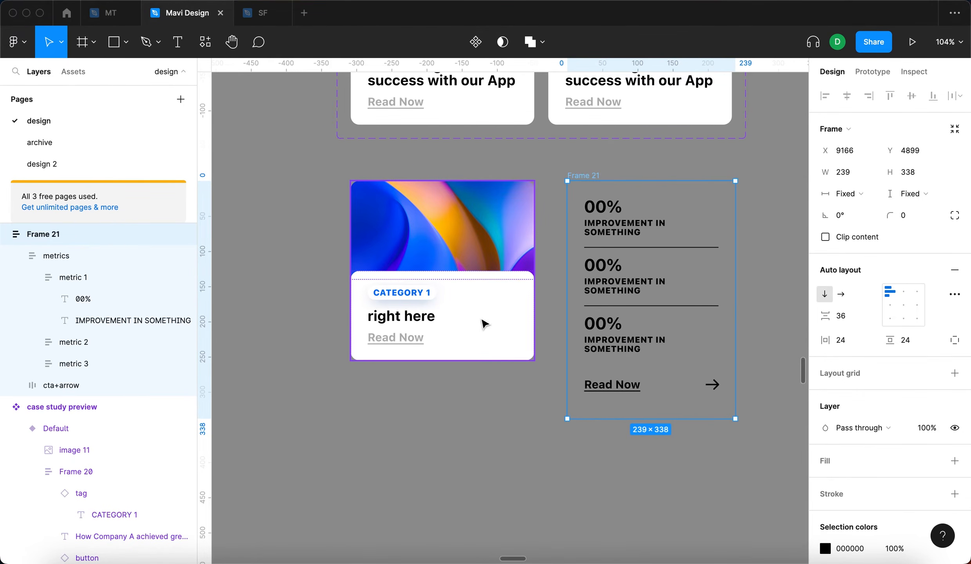
# Step: Set the vertical gap between items in Frame 21 to Auto
pyautogui.doubleClick(383, 344)
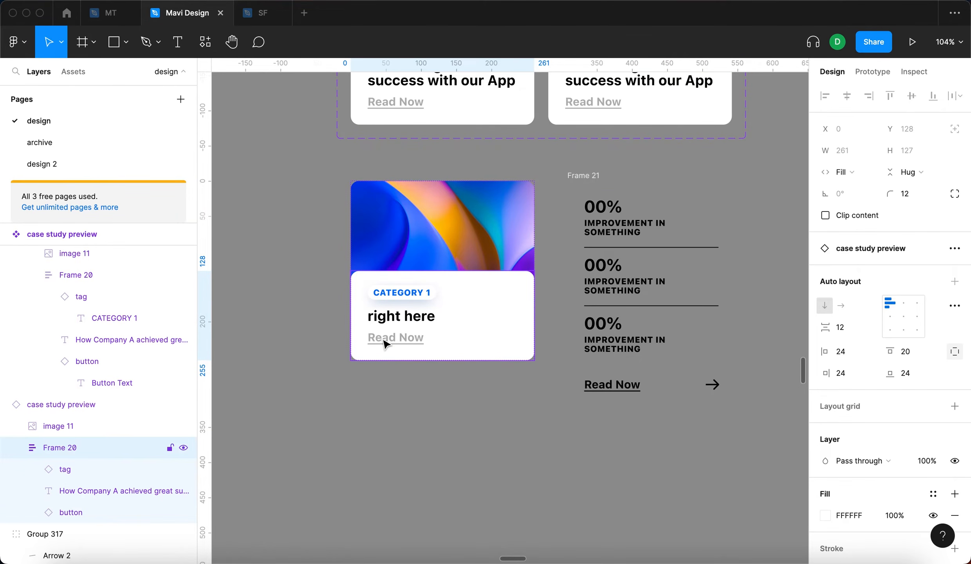
pyautogui.click(386, 341)
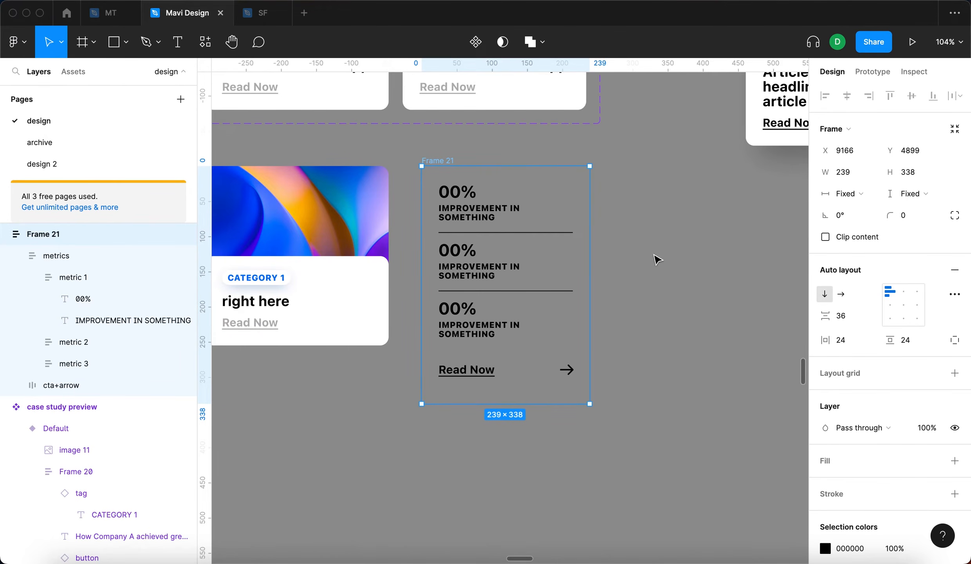
pyautogui.click(847, 322)
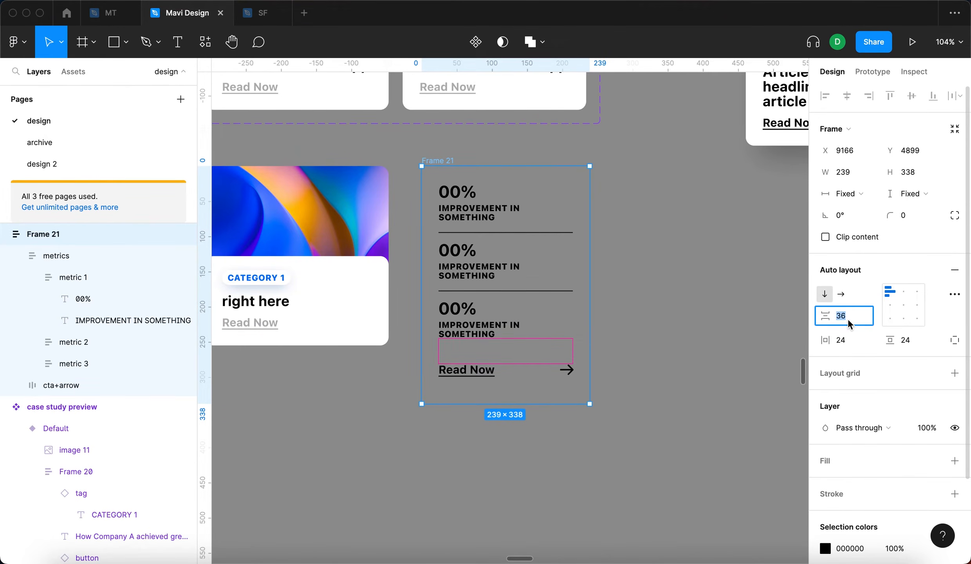
pyautogui.write('auto')
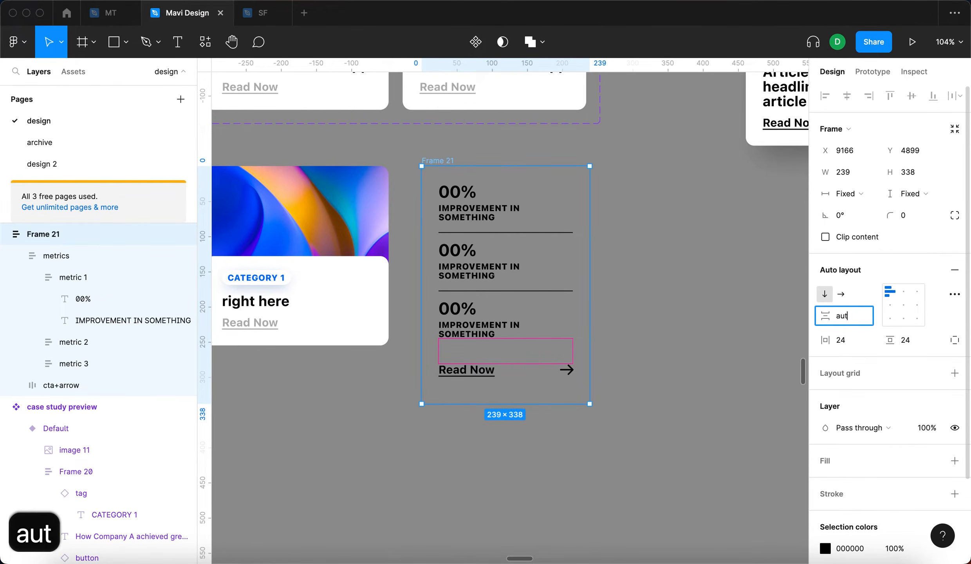
pyautogui.press('Return')
# Step: Try out the auto layout by enlarging Frame 21 to about 434 × 413
pyautogui.moveTo(447, 160); pyautogui.dragTo(443, 153)
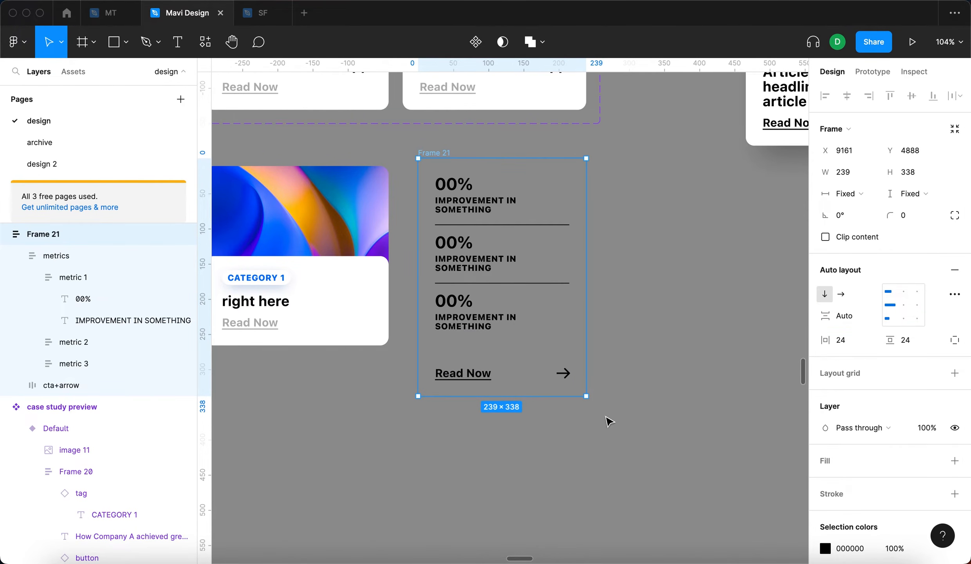
pyautogui.moveTo(585, 396); pyautogui.dragTo(717, 413)
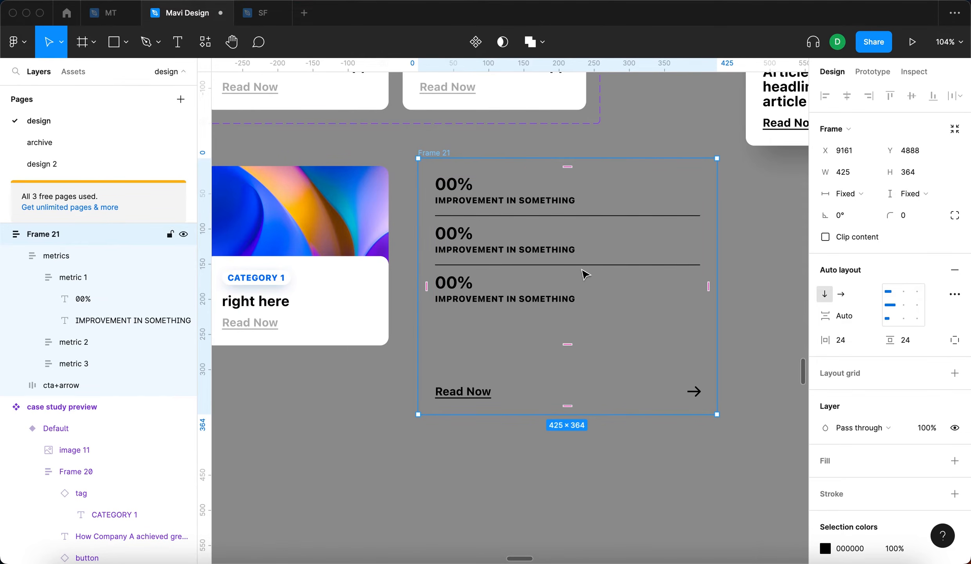
pyautogui.click(512, 200)
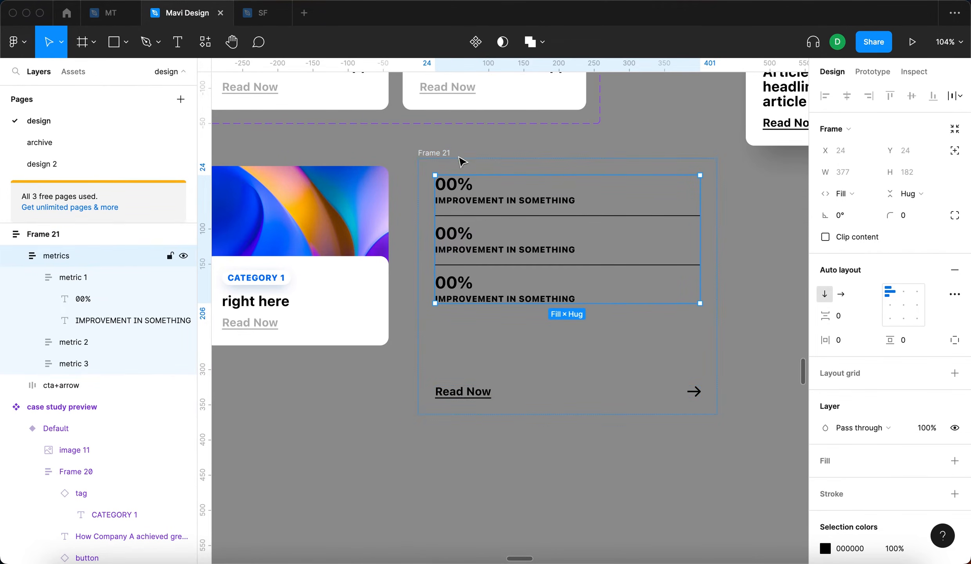
pyautogui.click(440, 153)
pyautogui.moveTo(717, 191); pyautogui.dragTo(652, 204)
pyautogui.moveTo(656, 423); pyautogui.dragTo(723, 449)
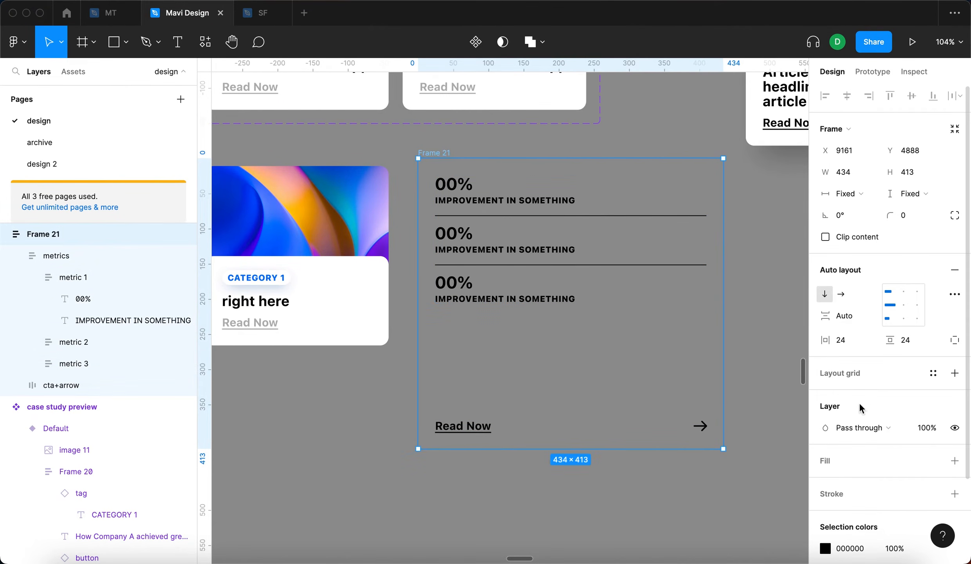
# Step: Add a white FFFFFF fill to Frame 21
pyautogui.click(954, 461)
pyautogui.press('Escape')
pyautogui.click(437, 153)
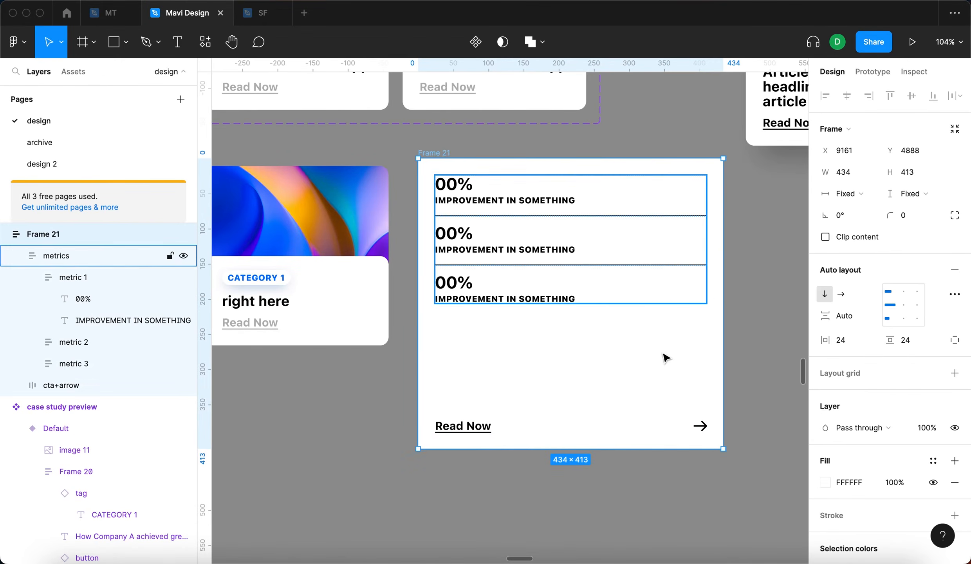
# Step: Resize Frame 21 to about 335 × 291 and align its top with the neighbouring case study card
pyautogui.moveTo(724, 450)
pyautogui.mouseDown()
pyautogui.moveTo(688, 425)
pyautogui.moveTo(581, 423)
pyautogui.moveTo(706, 452)
pyautogui.mouseUp()
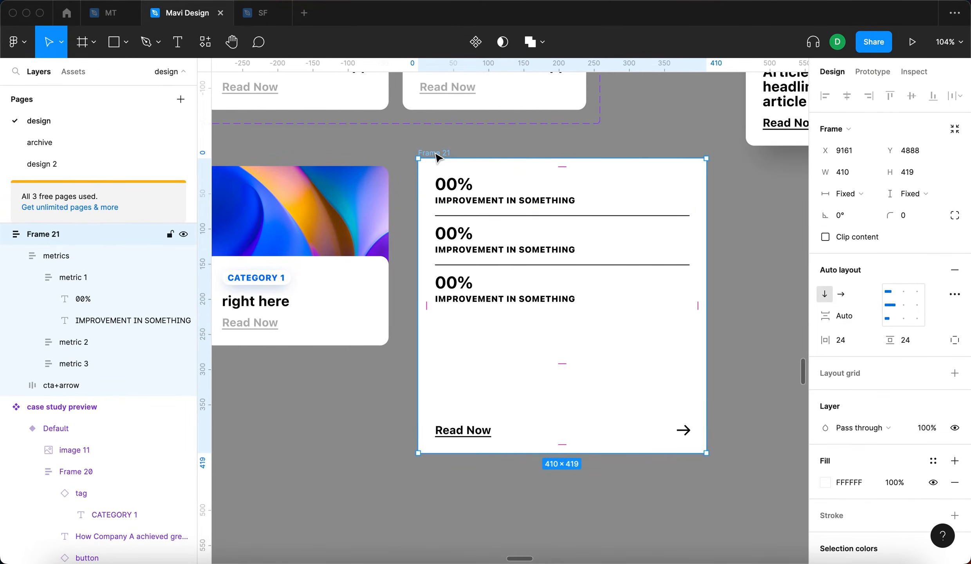
pyautogui.moveTo(434, 152); pyautogui.dragTo(426, 160)
pyautogui.moveTo(701, 461); pyautogui.dragTo(671, 400)
pyautogui.click(711, 388)
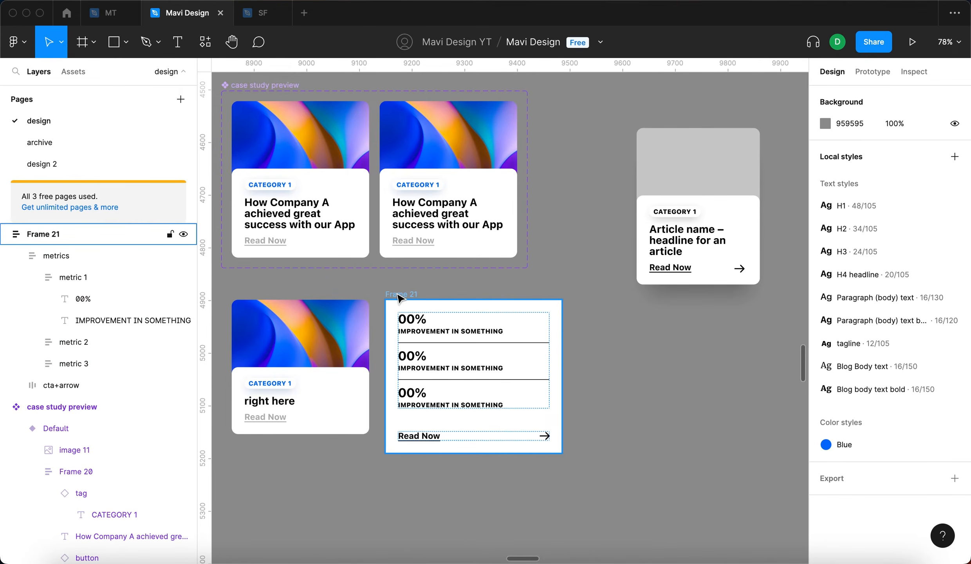
# Step: Rename Frame 21 as "hover state info"
pyautogui.click(397, 294)
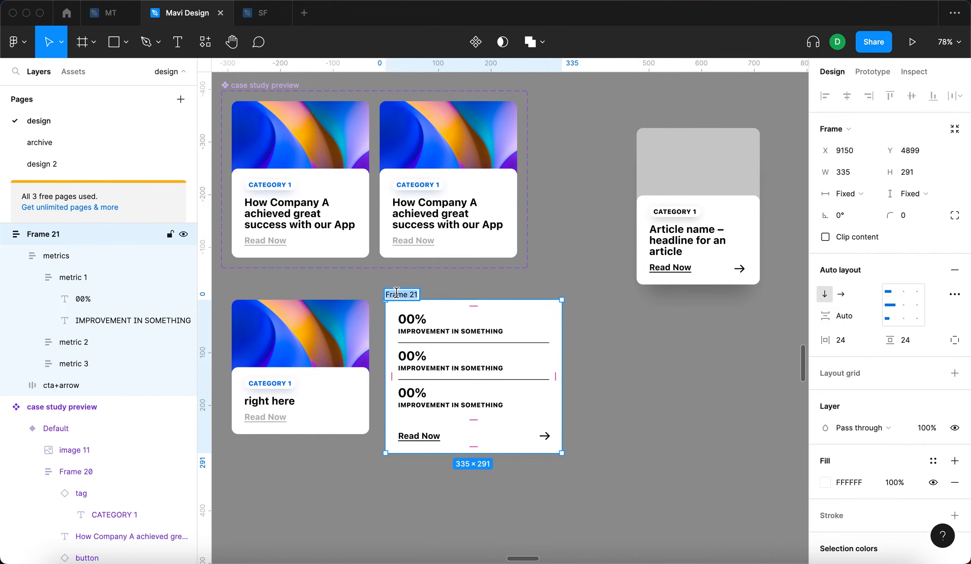
pyautogui.write('hover state')
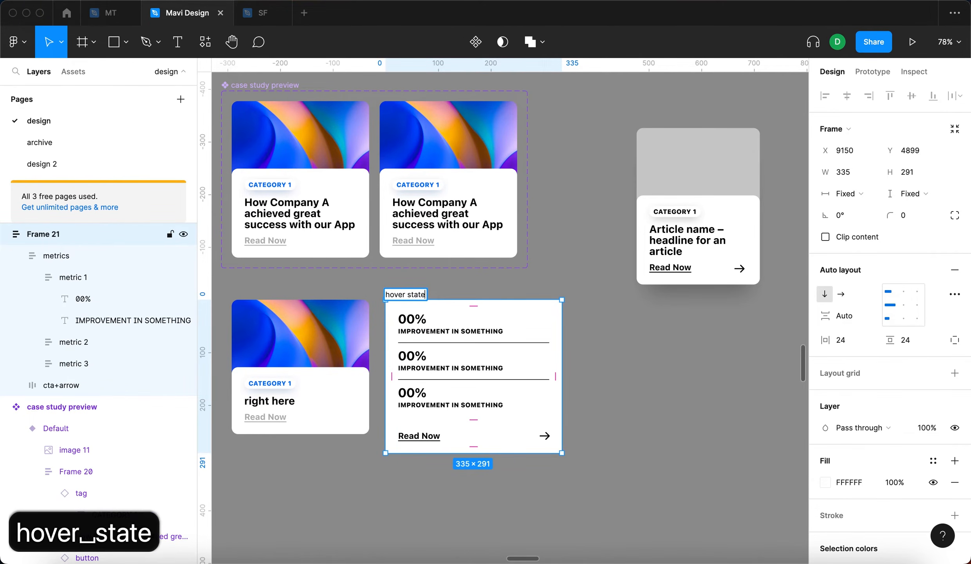
pyautogui.write(' info')
pyautogui.press('Return')
# Step: Apply the Blue colour style to the fill of the hover state info frame
pyautogui.click(427, 297)
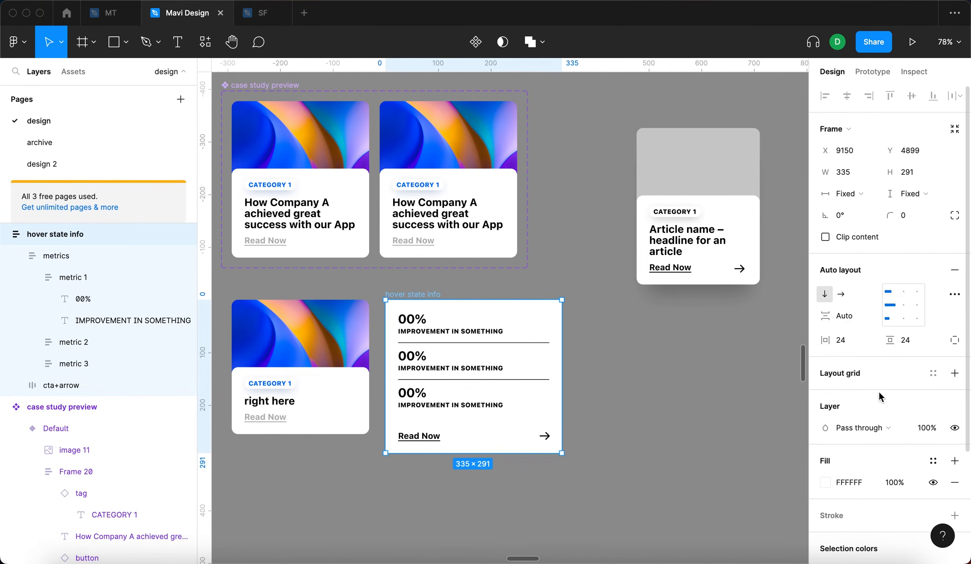
pyautogui.scroll(-4, 885, 399)
pyautogui.click(933, 316)
pyautogui.click(899, 401)
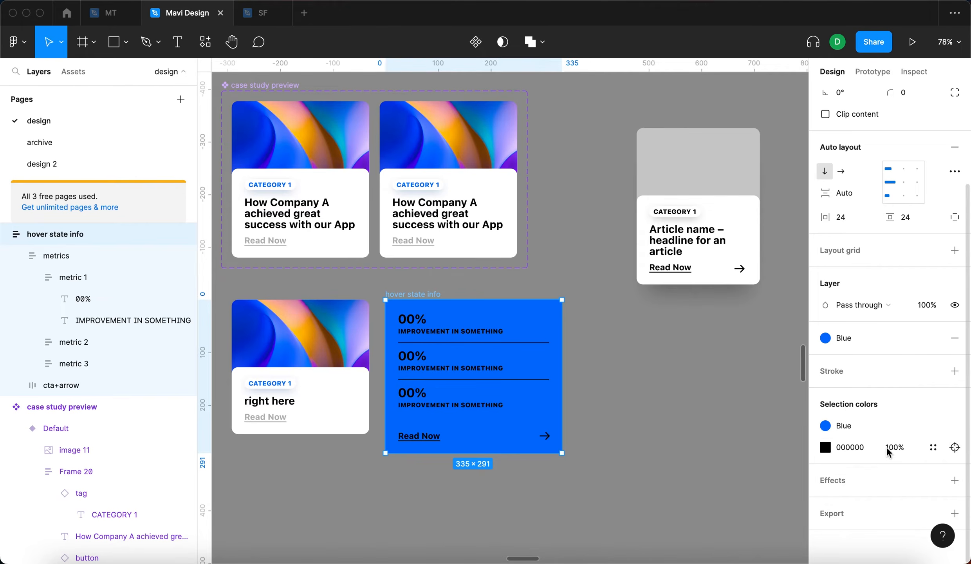
# Step: Change the black text, divider lines and arrow in the hover state info frame to white
pyautogui.click(825, 448)
pyautogui.click(825, 448)
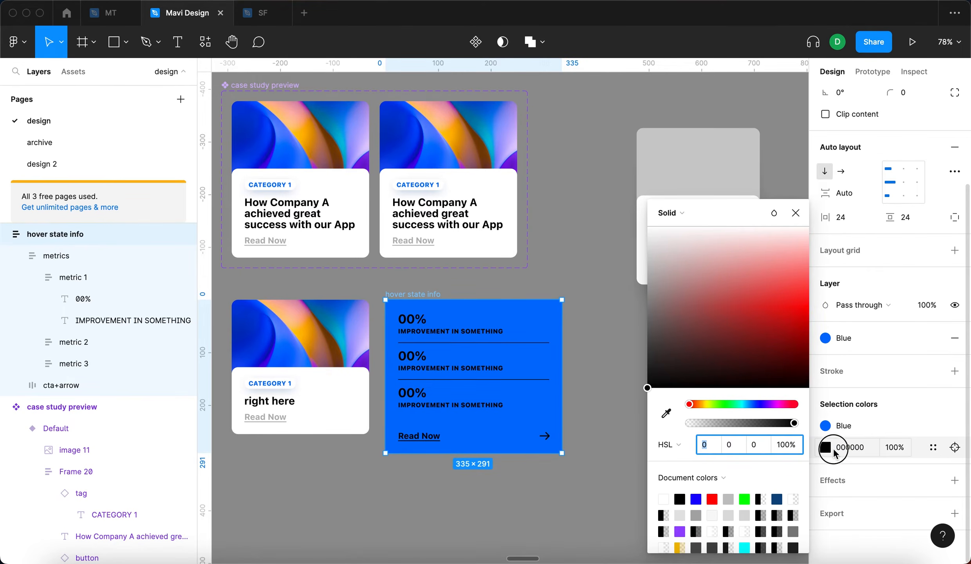
pyautogui.click(833, 452)
pyautogui.click(825, 447)
pyautogui.moveTo(685, 308); pyautogui.dragTo(617, 211)
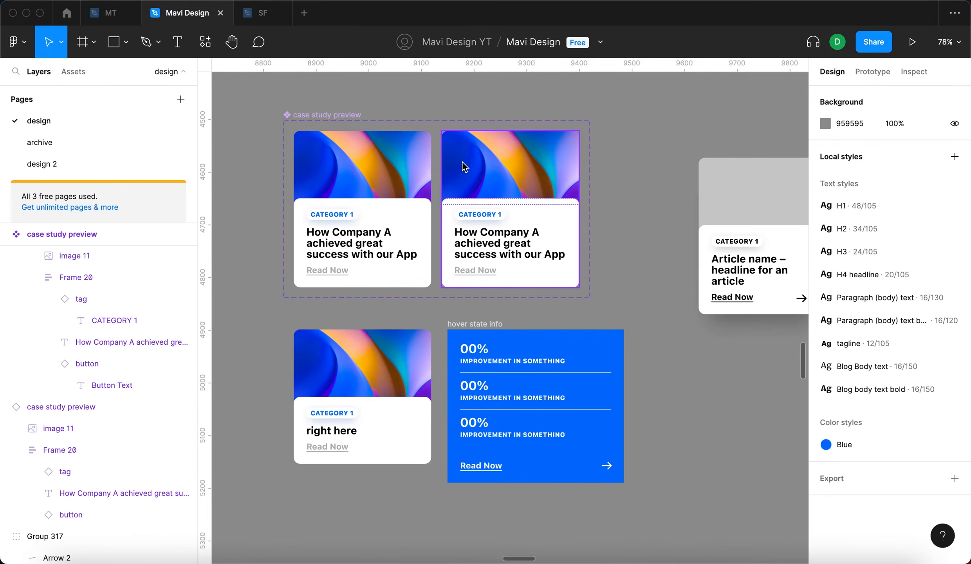
# Step: Set the vertical resizing of the images in both case study preview variants to Fill
pyautogui.click(346, 162)
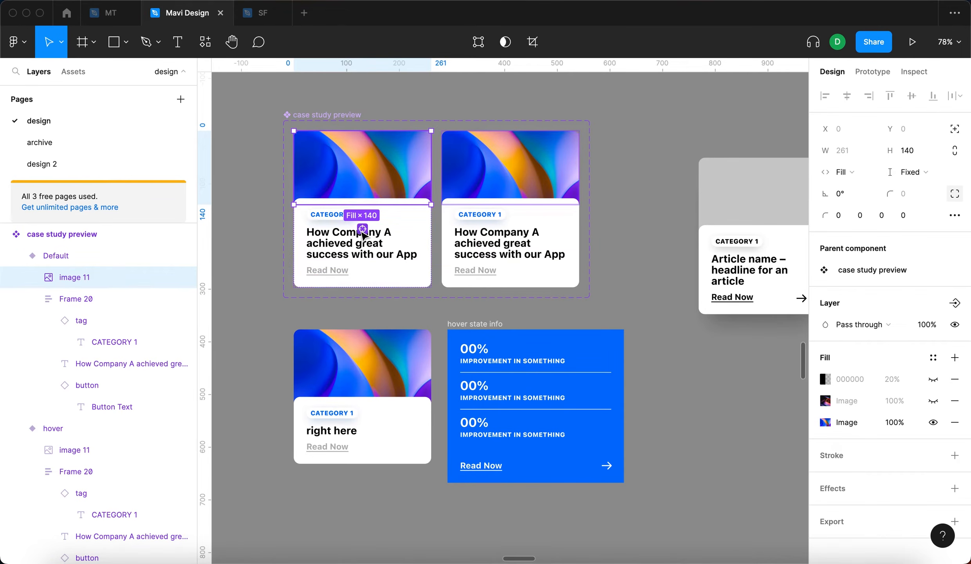
pyautogui.keyDown('shift'); pyautogui.click(486, 139); pyautogui.keyUp('shift')
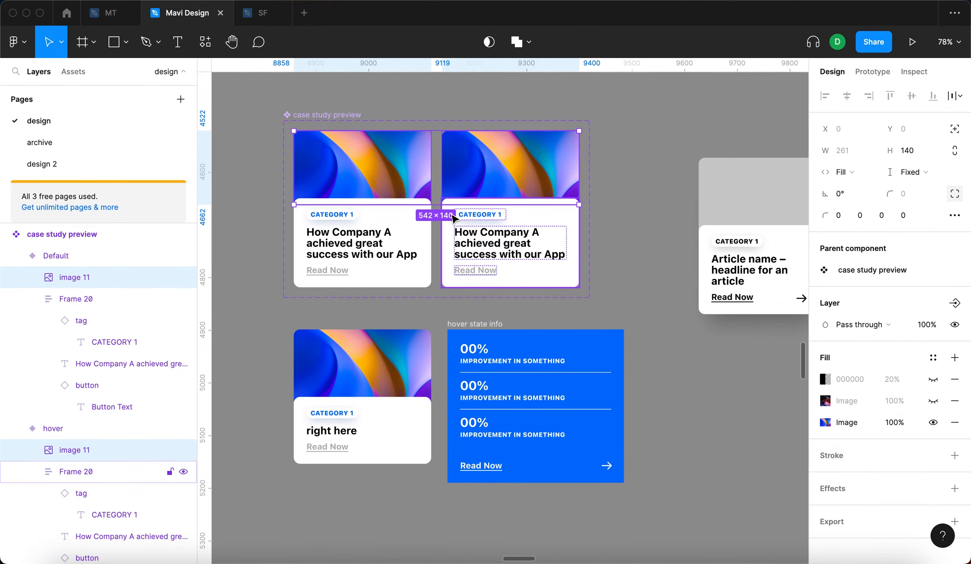
pyautogui.click(933, 173)
pyautogui.click(921, 191)
pyautogui.click(646, 210)
# Step: Make the "right here" card instance narrower and taller, matching the height of the hover state info frame
pyautogui.moveTo(431, 463); pyautogui.dragTo(418, 487)
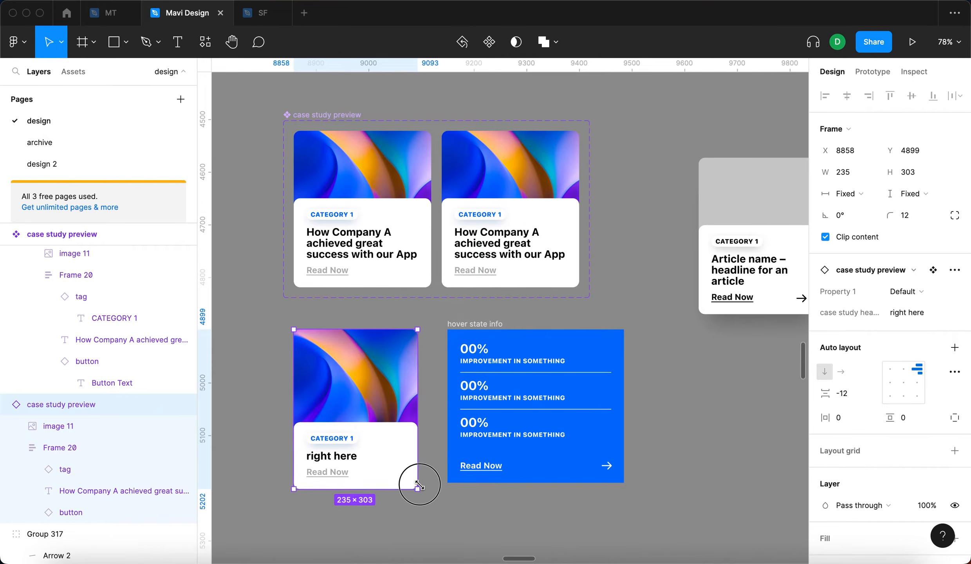
pyautogui.click(704, 450)
pyautogui.hscroll(2, 685, 442)
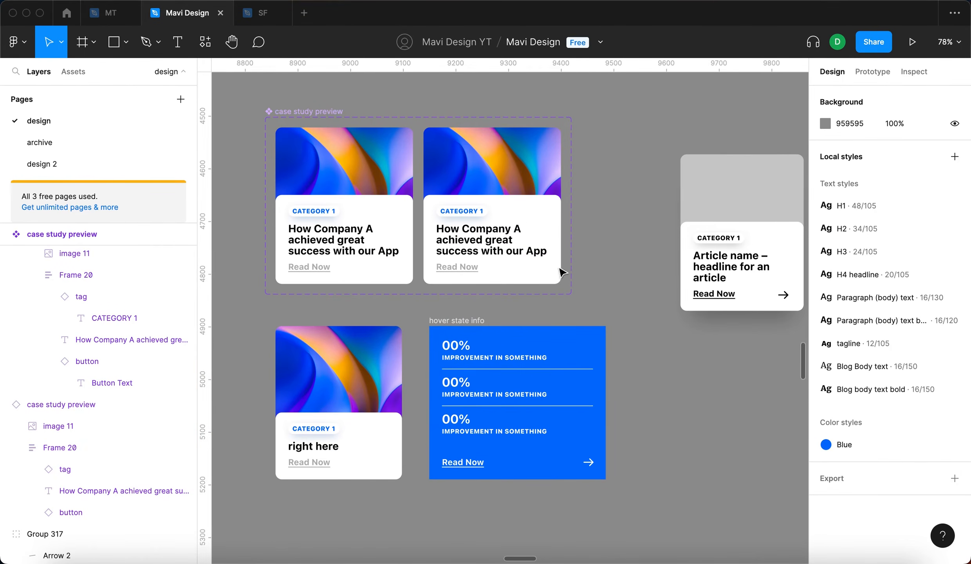
# Step: Cut the hover state info frame and paste it into the second, hover variant of case study preview
pyautogui.moveTo(474, 321); pyautogui.dragTo(481, 331)
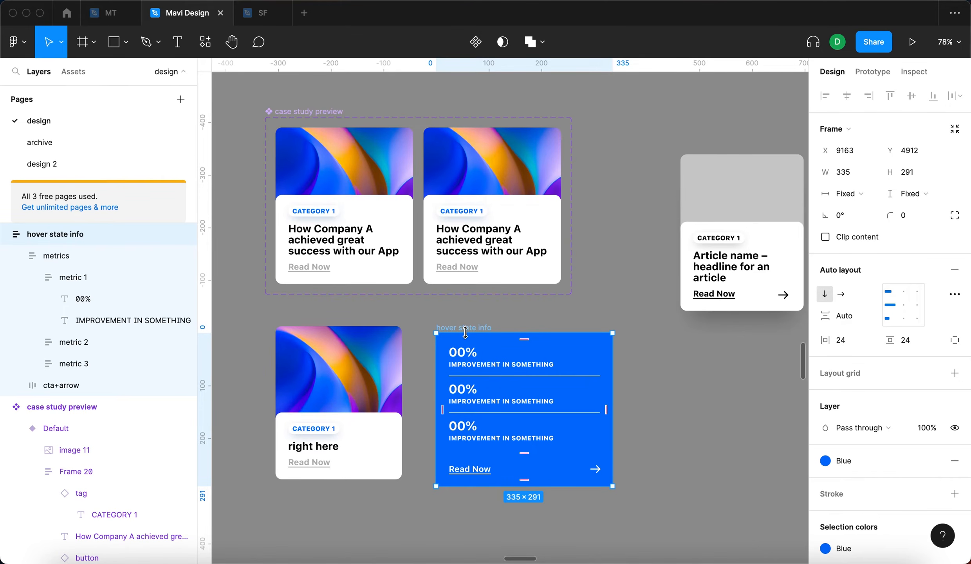
pyautogui.press('super+x')
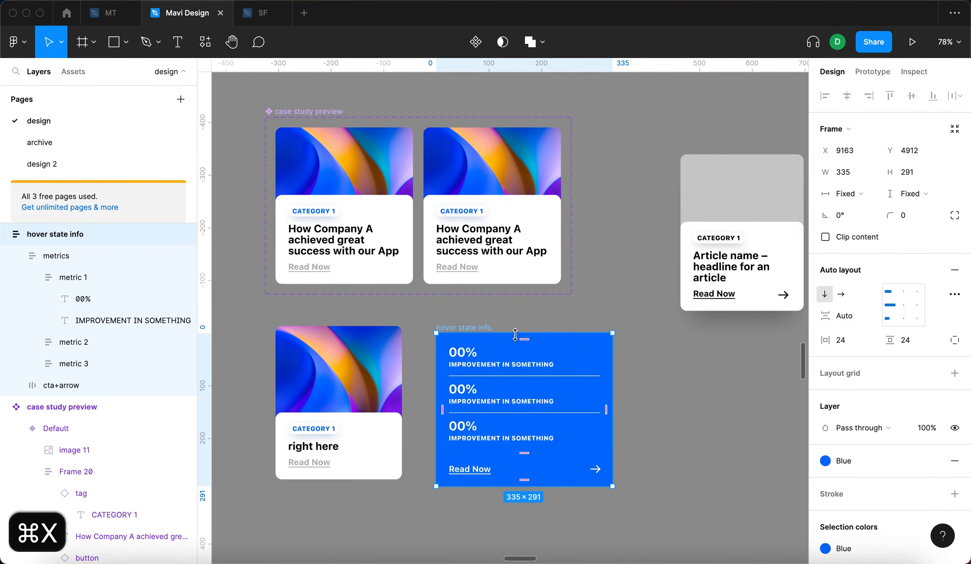
pyautogui.click(528, 231)
pyautogui.press('super+v')
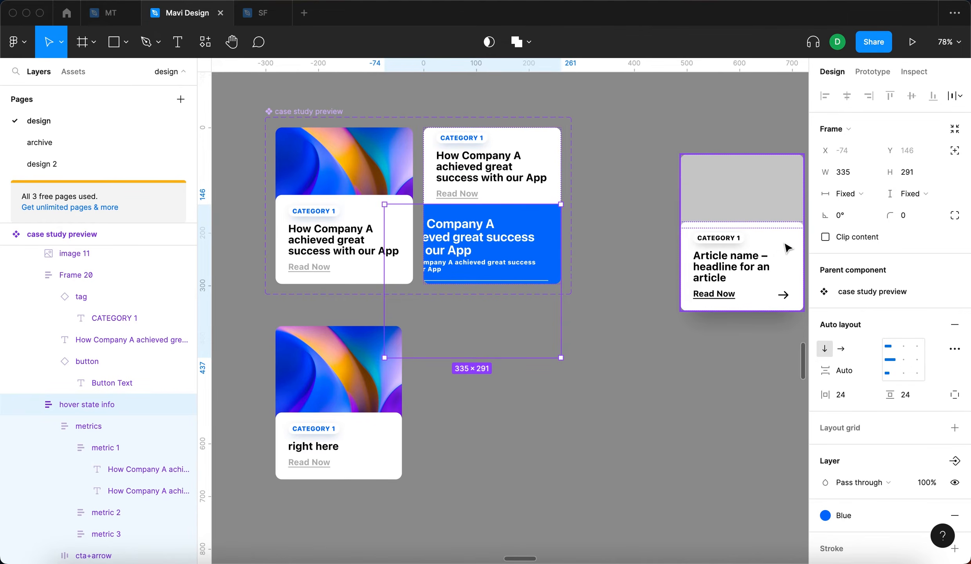
# Step: Give hover state info absolute position and move it over the hover variant to about X 11, Y 13
pyautogui.click(956, 155)
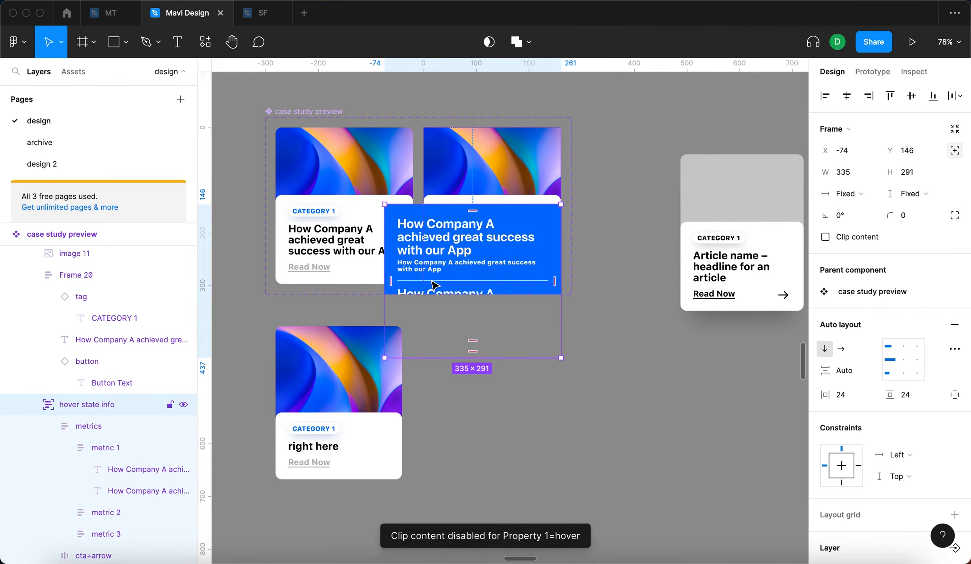
pyautogui.moveTo(446, 277); pyautogui.dragTo(479, 213)
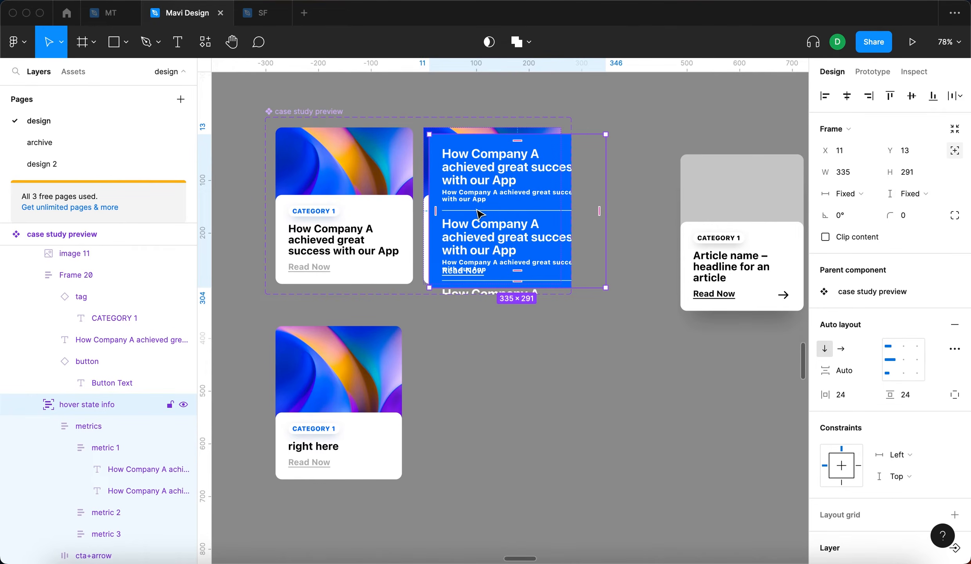
# Step: Select all six text layers in metric 1, metric 2 and metric 3 and detach their case study headline text property
pyautogui.doubleClick(468, 163)
pyautogui.doubleClick(490, 180)
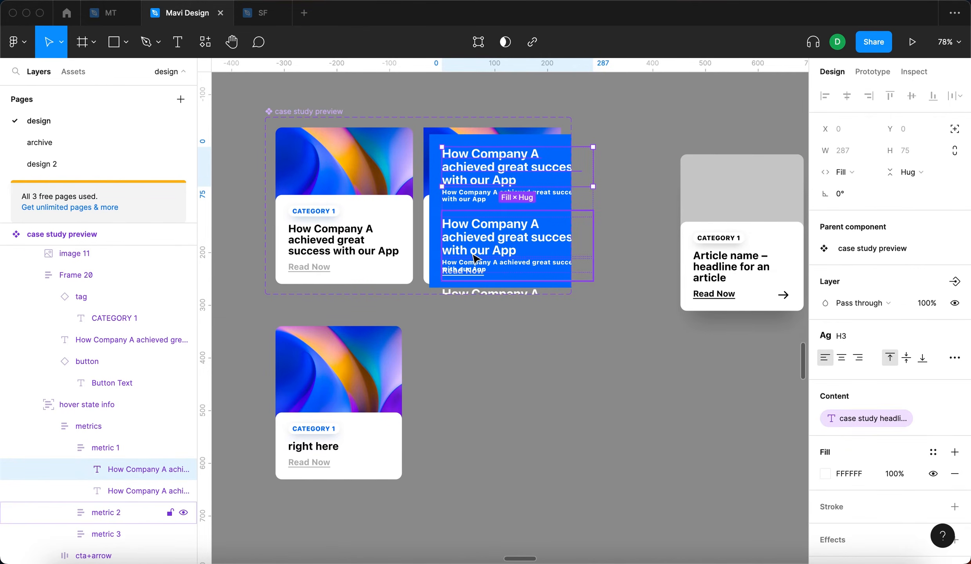
pyautogui.scroll(-3, 64, 456)
pyautogui.click(65, 456)
pyautogui.click(63, 520)
pyautogui.scroll(-3, 130, 481)
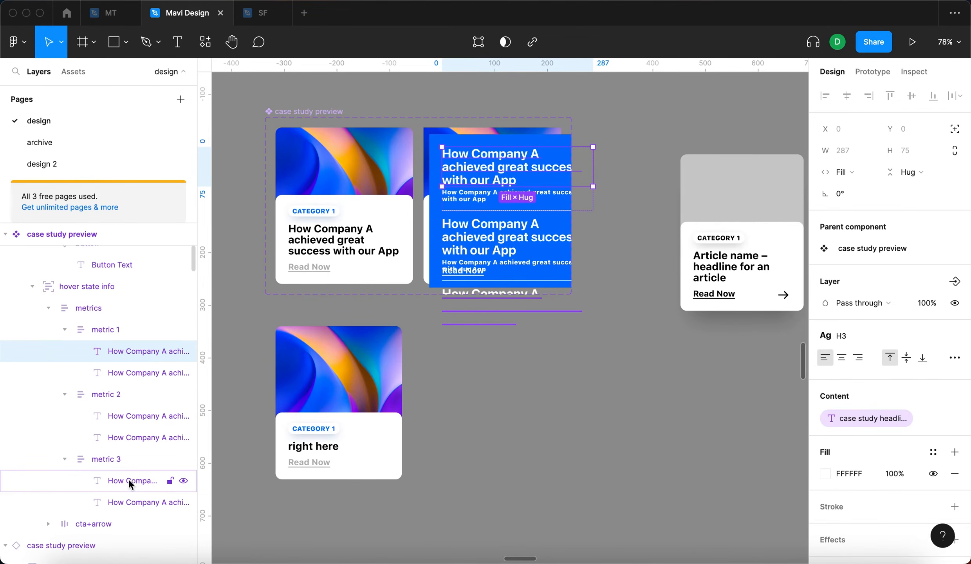
pyautogui.click(49, 523)
pyautogui.scroll(-2, 137, 482)
pyautogui.click(141, 457)
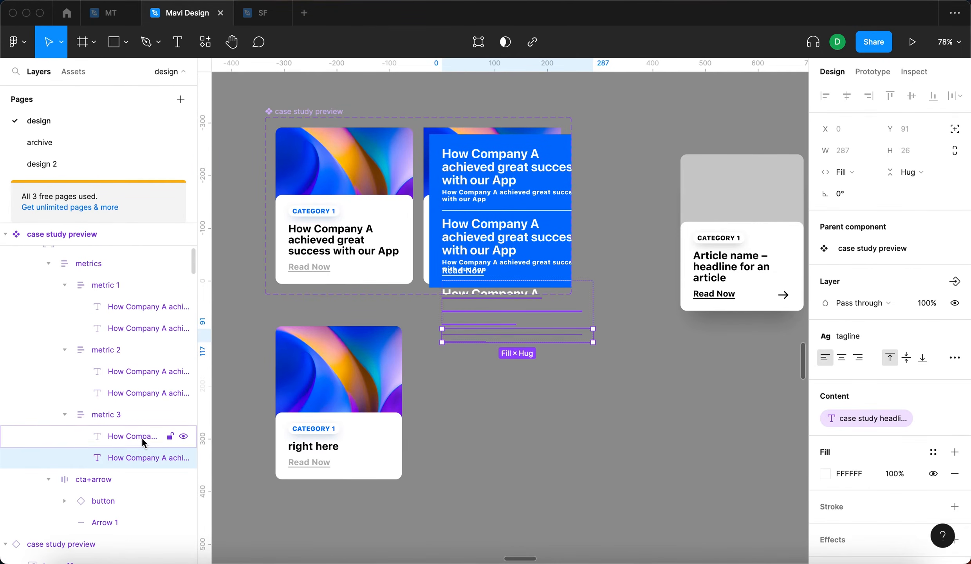
pyautogui.keyDown('shift'); pyautogui.click(142, 437); pyautogui.keyUp('shift')
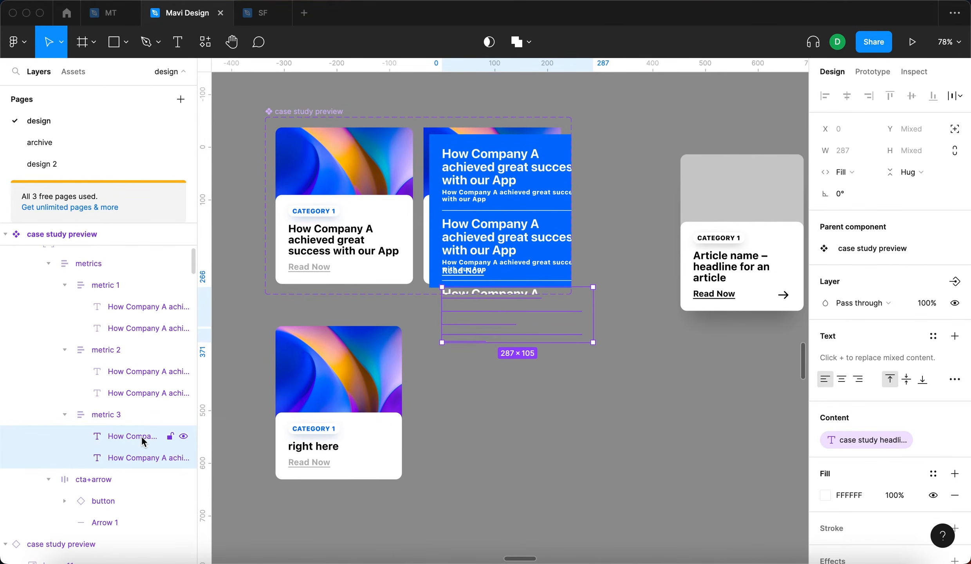
pyautogui.keyDown('shift'); pyautogui.click(145, 391); pyautogui.keyUp('shift')
pyautogui.keyDown('shift'); pyautogui.click(145, 372); pyautogui.keyUp('shift')
pyautogui.keyDown('shift'); pyautogui.click(147, 329); pyautogui.keyUp('shift')
pyautogui.keyDown('shift'); pyautogui.click(147, 308); pyautogui.keyUp('shift')
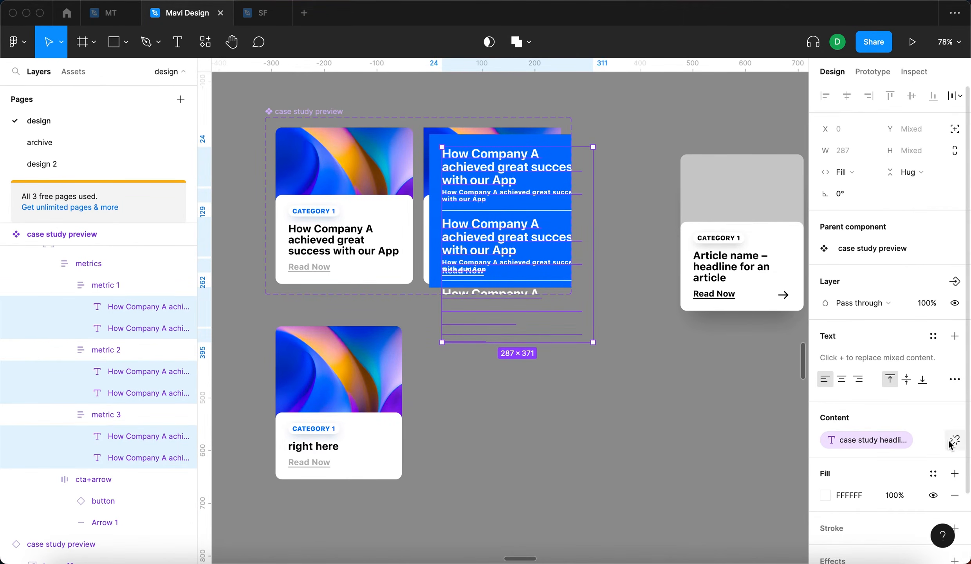
pyautogui.click(951, 441)
# Step: Replace the content of the six selected metric text layers with "00"
pyautogui.click(896, 450)
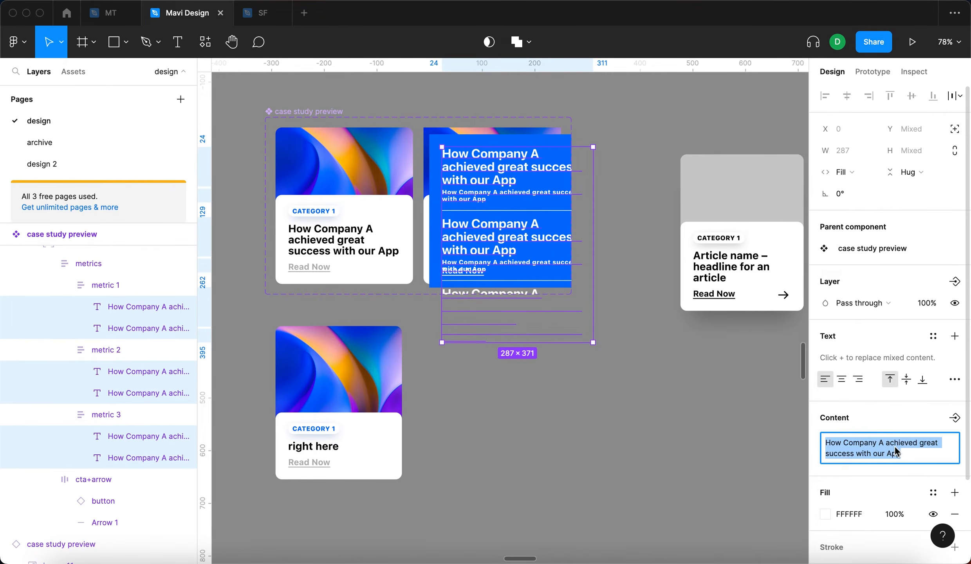
pyautogui.write('00')
pyautogui.press('Return')
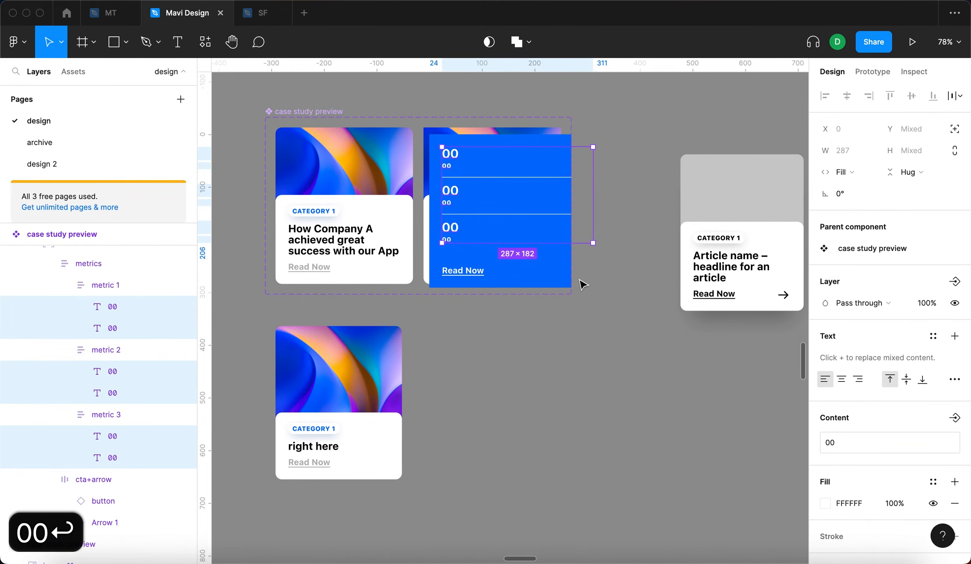
# Step: Align hover state info to the hover variant's upper-left corner at X 0, Y 0 and resize it to 261 × 297
pyautogui.click(548, 369)
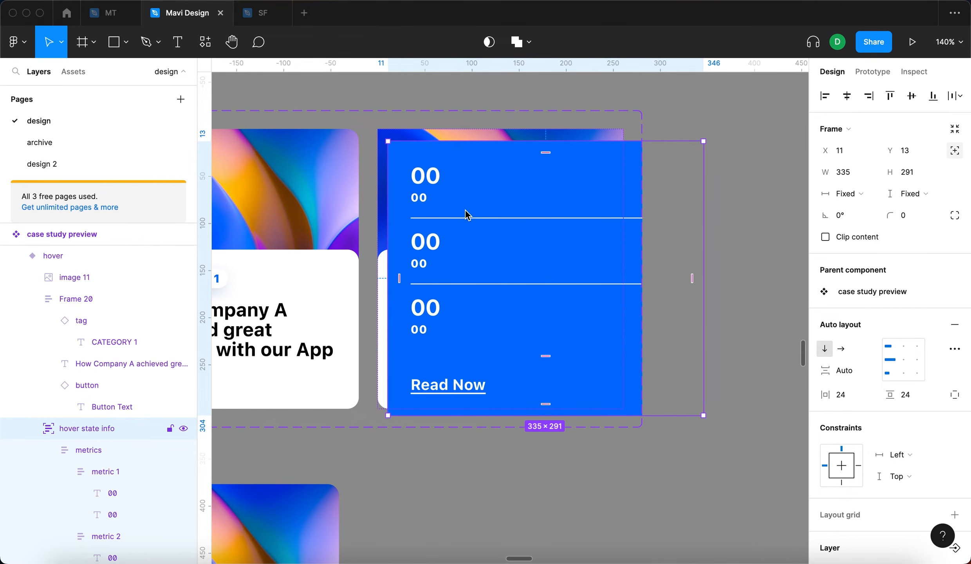
pyautogui.moveTo(497, 227); pyautogui.dragTo(498, 220)
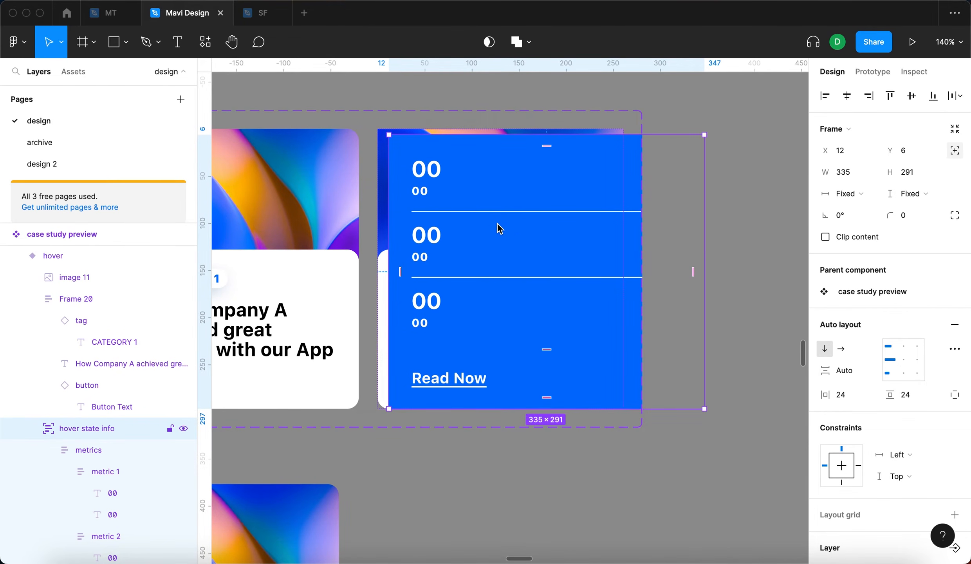
pyautogui.hotkey('alt', 'a')
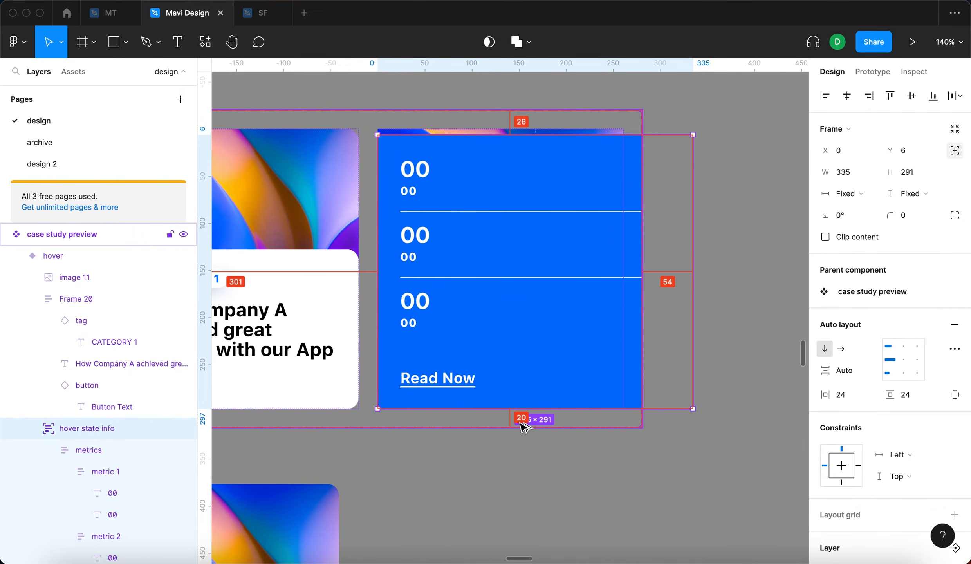
pyautogui.hotkey('alt', 'w')
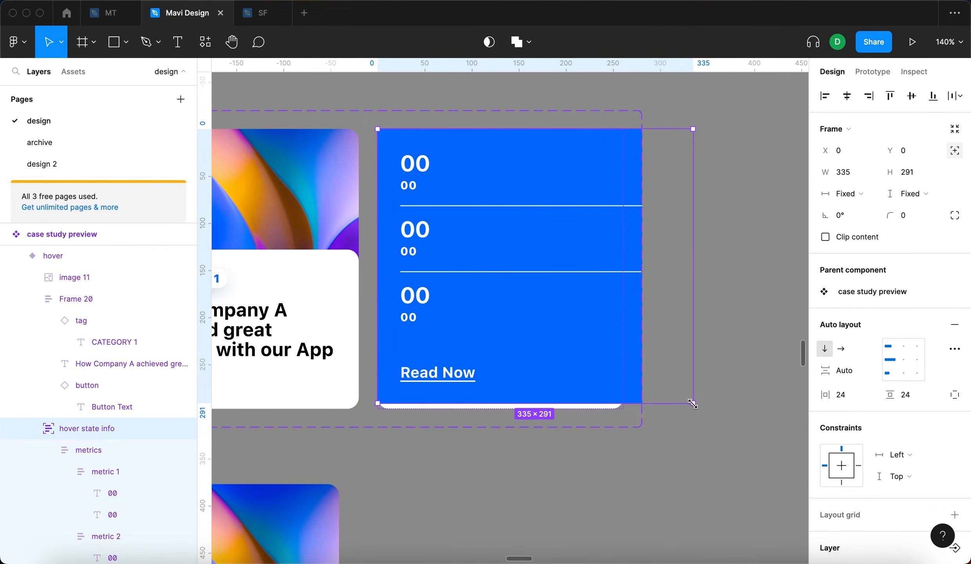
pyautogui.moveTo(692, 404); pyautogui.dragTo(621, 409)
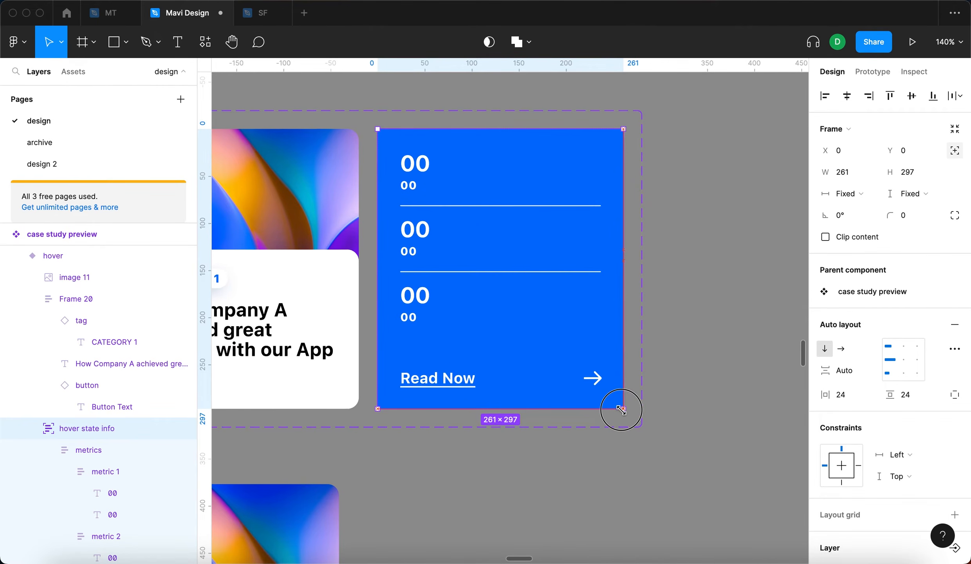
# Step: Turn on Clip content for the hover variant of case study preview
pyautogui.click(726, 408)
pyautogui.click(522, 270)
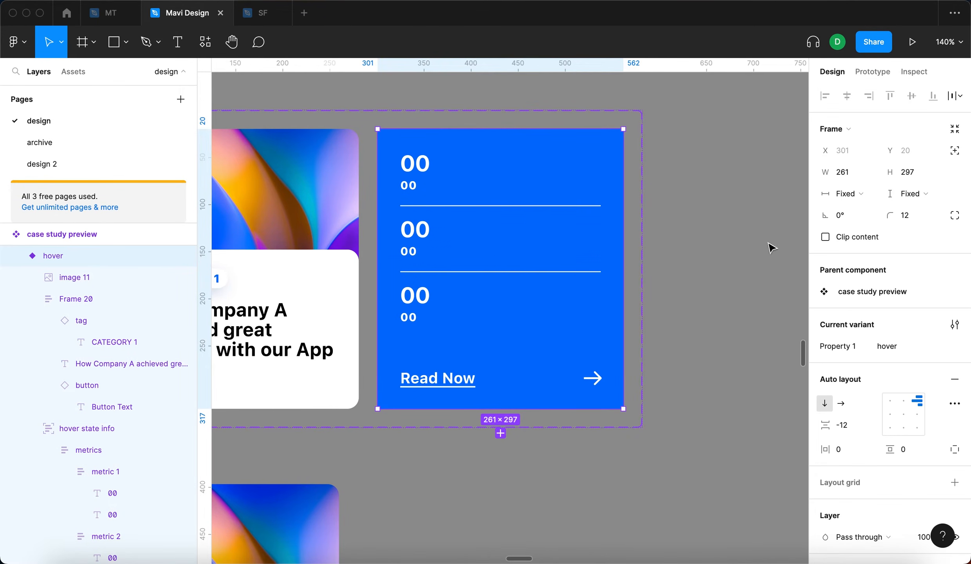
pyautogui.click(824, 237)
pyautogui.click(668, 317)
pyautogui.moveTo(644, 326); pyautogui.dragTo(719, 312)
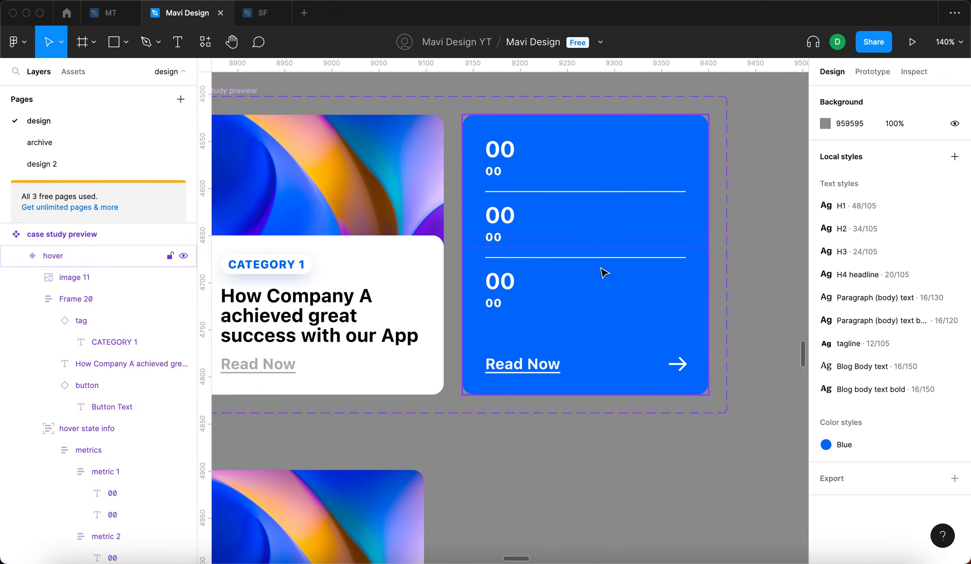
# Step: Set the constraints of hover state info to Left and right horizontally and Top and bottom vertically
pyautogui.scroll(-5, 601, 281)
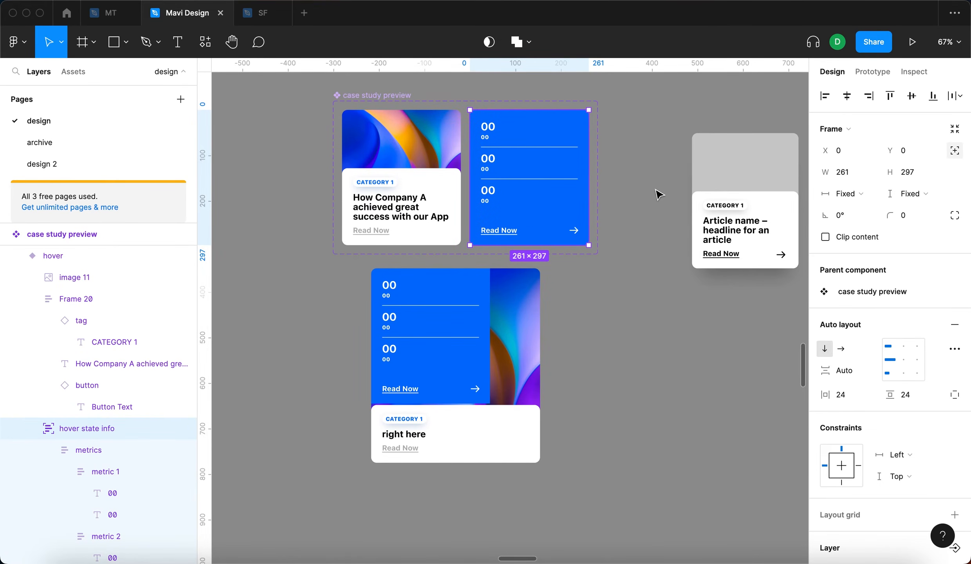
pyautogui.click(622, 341)
pyautogui.click(549, 159)
pyautogui.doubleClick(549, 158)
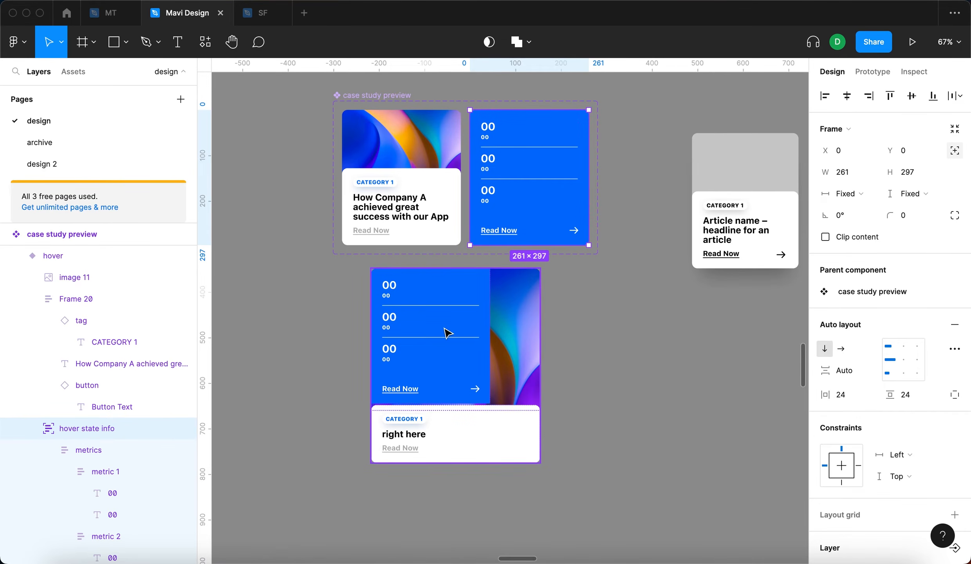
pyautogui.scroll(-2, 907, 451)
pyautogui.click(931, 402)
pyautogui.click(926, 430)
pyautogui.click(926, 429)
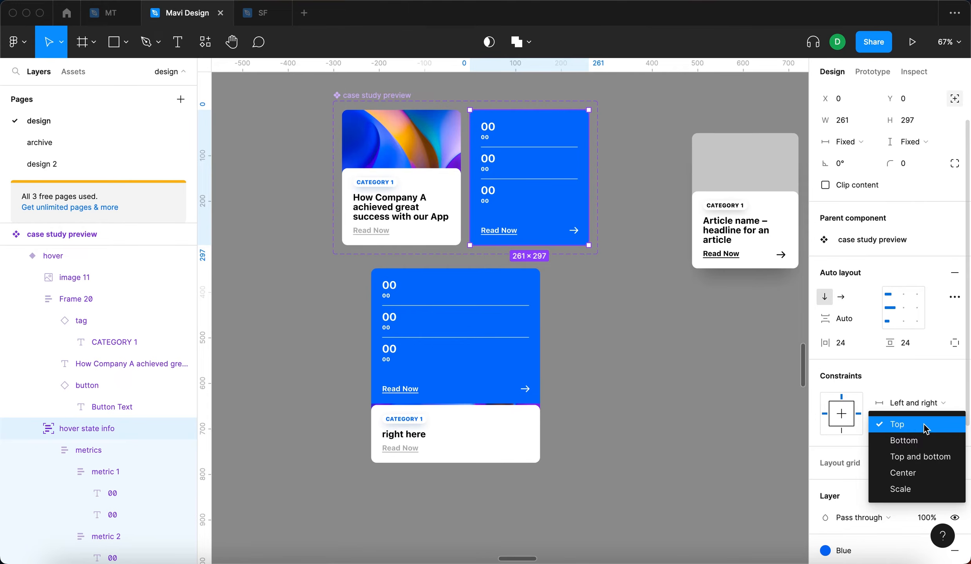
pyautogui.click(918, 456)
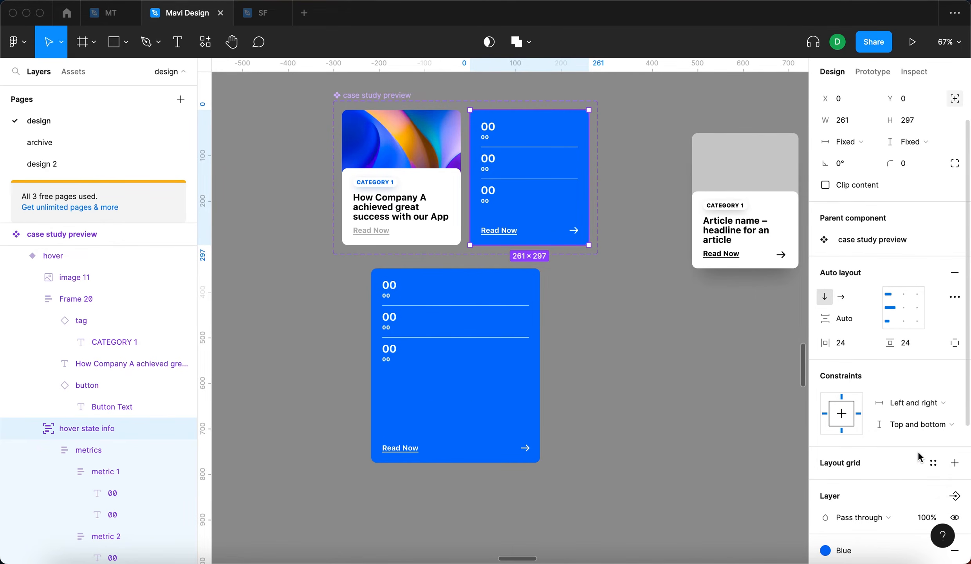
# Step: Resize the case study preview instance below the component set to 350 × 363 and move it to X 8805, Y 4983
pyautogui.click(648, 427)
pyautogui.click(413, 330)
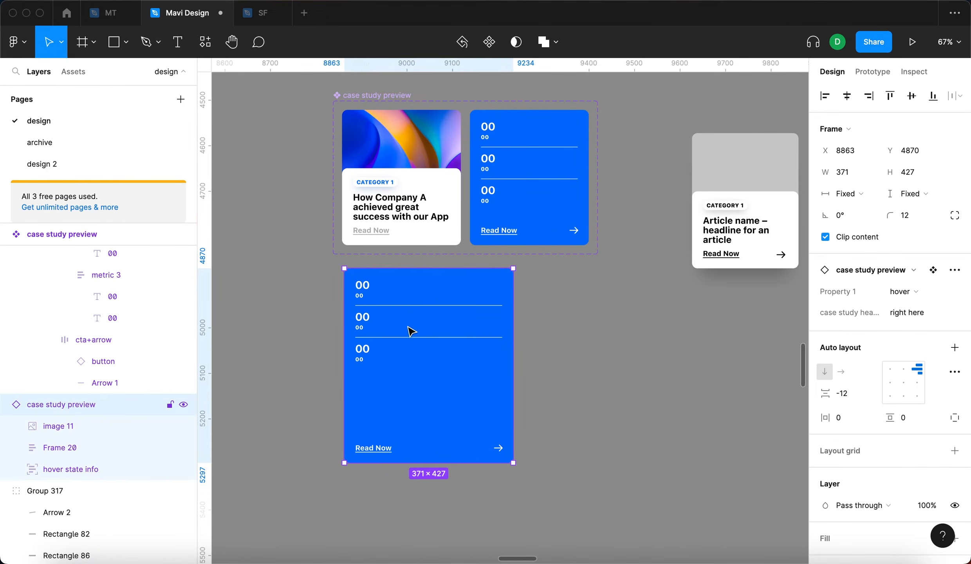
pyautogui.moveTo(516, 466); pyautogui.dragTo(504, 433)
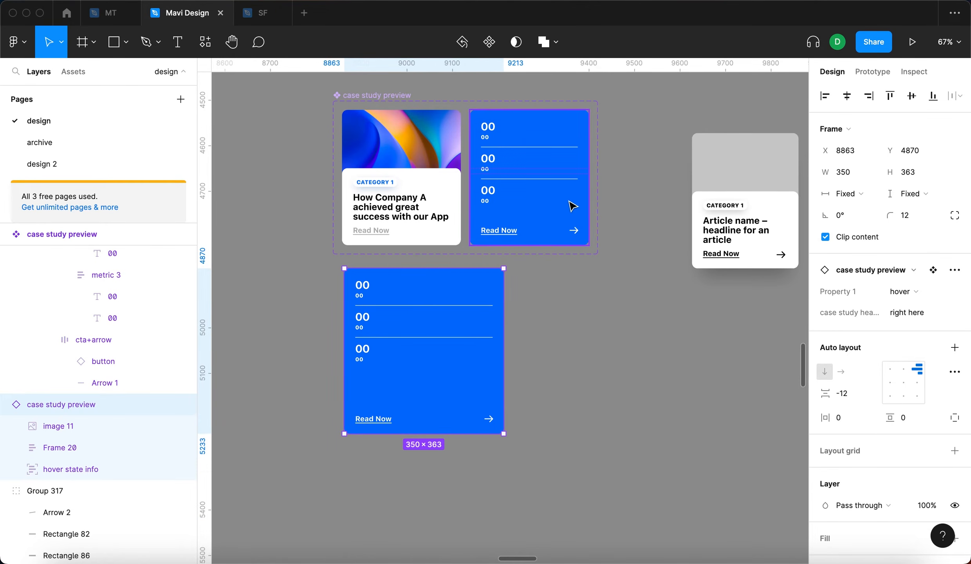
pyautogui.moveTo(415, 310); pyautogui.dragTo(388, 362)
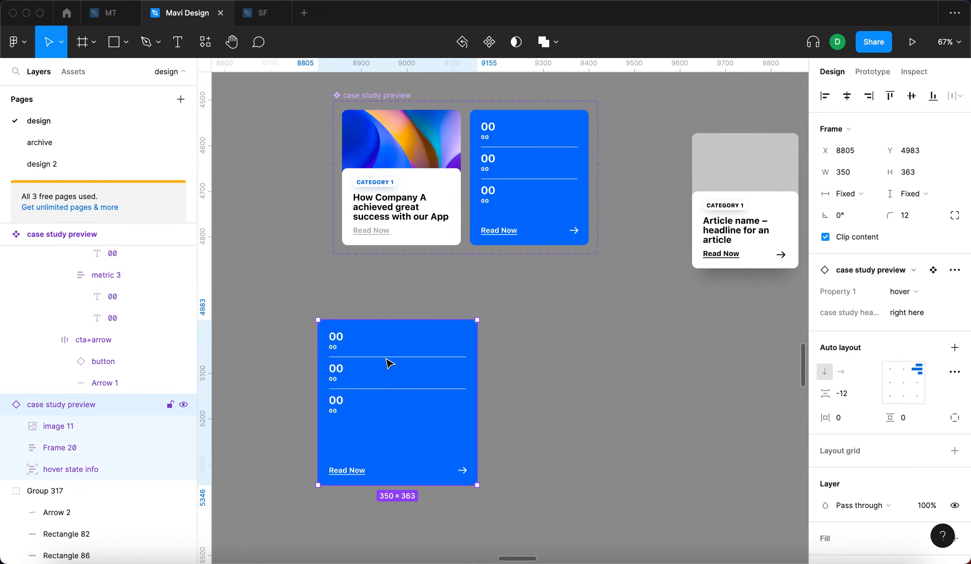
pyautogui.press('BackSpace')
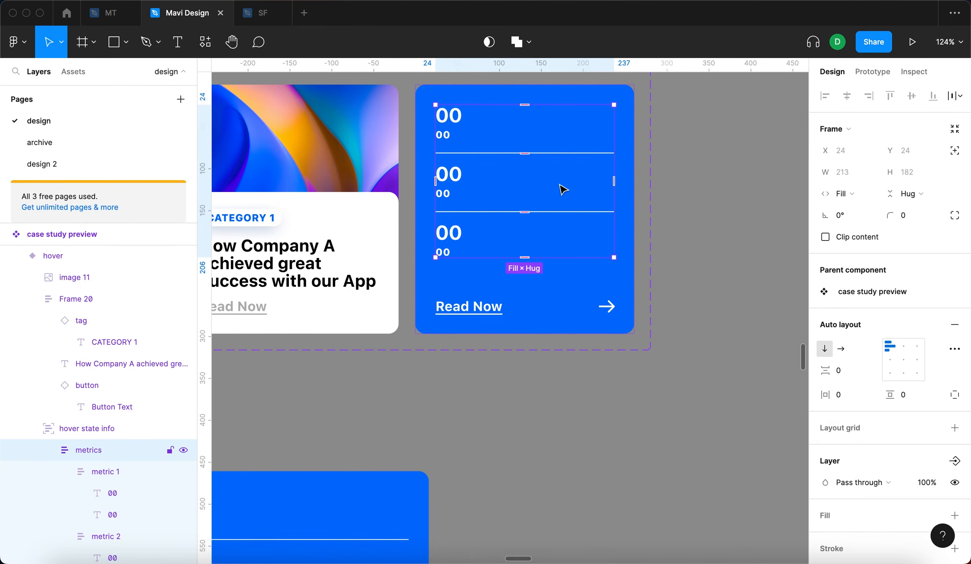
# Step: Lower the white stroke opacity of metric 1 and metric 2 in the hover variant to about 30%
pyautogui.click(562, 189)
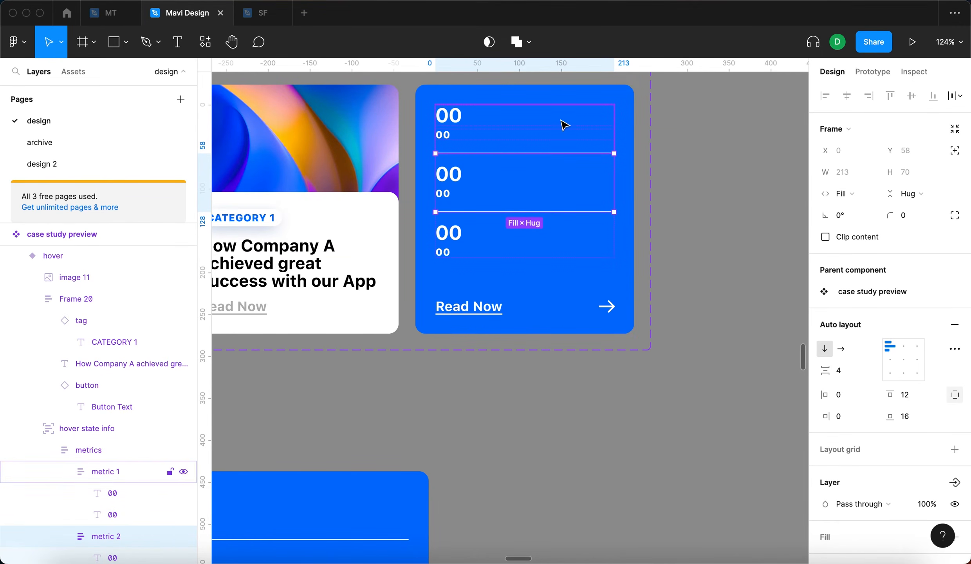
pyautogui.keyDown('shift'); pyautogui.click(564, 134); pyautogui.keyUp('shift')
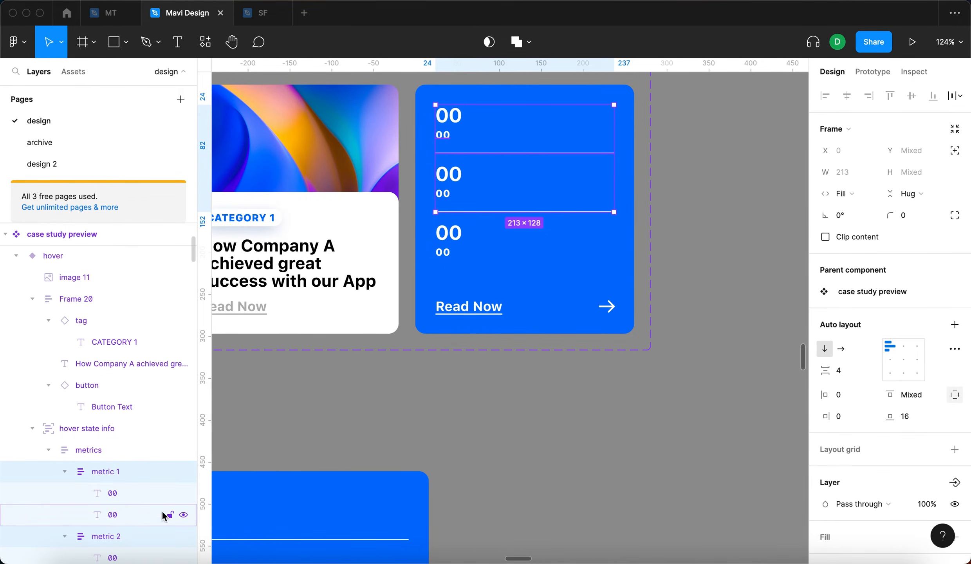
pyautogui.scroll(-5, 901, 398)
pyautogui.click(894, 376)
pyautogui.hotkey('shift', 'Down')
pyautogui.hotkey('shift', 'Down')
pyautogui.hotkey('shift', 'Down')
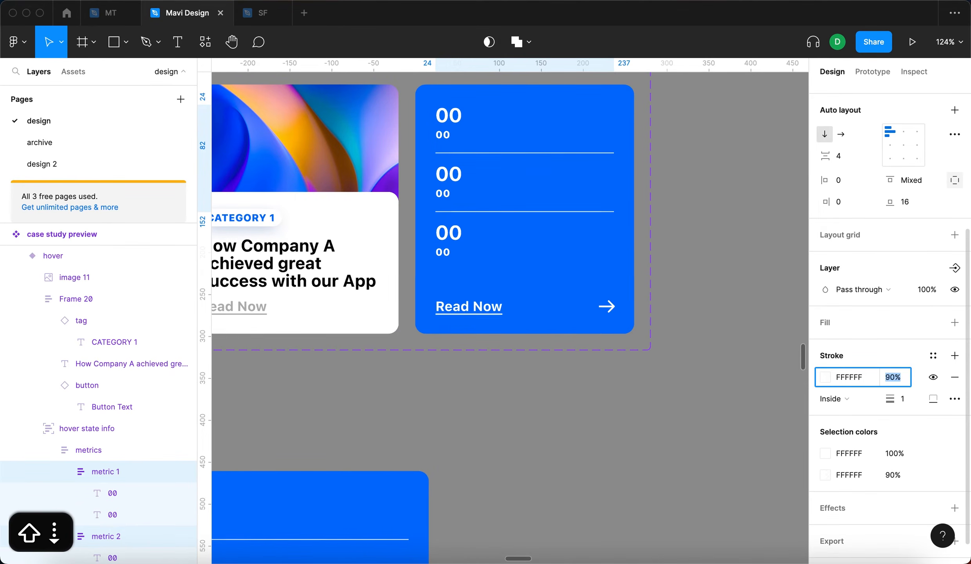
pyautogui.hotkey('shift', 'Down')
pyautogui.hotkey('shift', 'Down')
pyautogui.hotkey('shift', 'Down')
pyautogui.hotkey('shift', 'Down')
pyautogui.hotkey('shift', 'Down')
pyautogui.hotkey('shift', 'Up')
pyautogui.hotkey('shift', 'Up')
pyautogui.hotkey('shift', 'Down')
pyautogui.press('Return')
pyautogui.click(687, 274)
# Step: Create a text property named "result 1" with value "01" for the large number in metric 1 of the hover variant
pyautogui.scroll(-5, 688, 274)
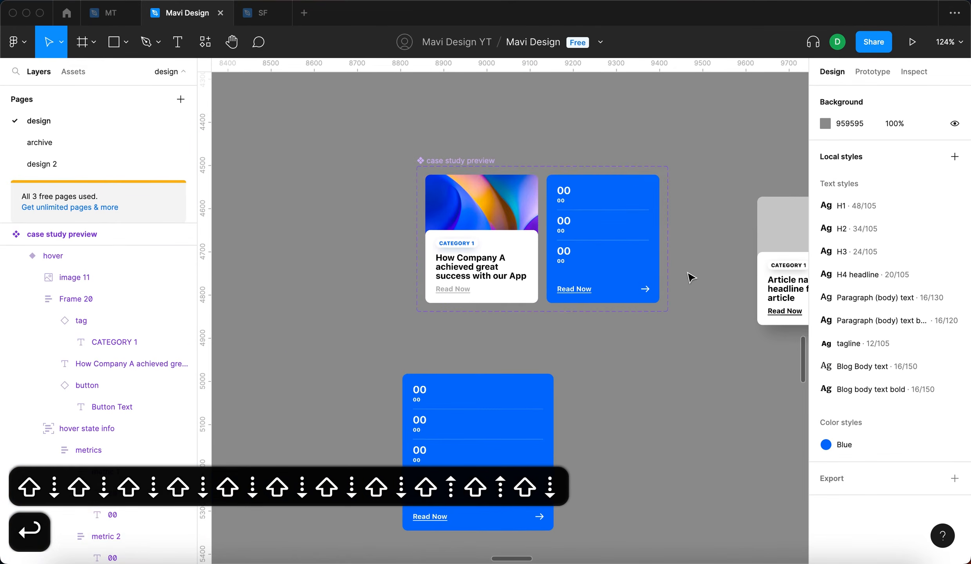
pyautogui.scroll(-2, 688, 275)
pyautogui.scroll(-3, 587, 317)
pyautogui.scroll(5, 525, 305)
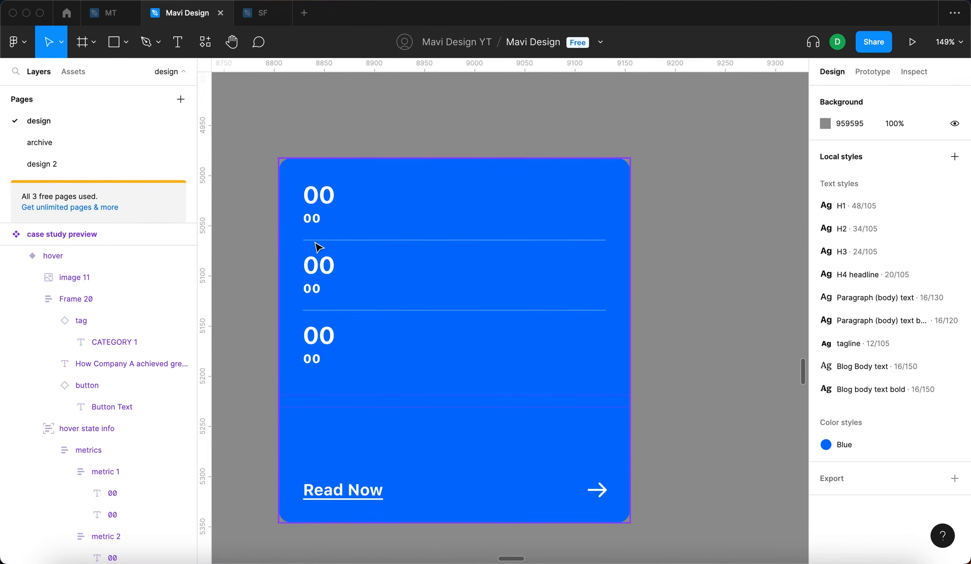
pyautogui.click(578, 509)
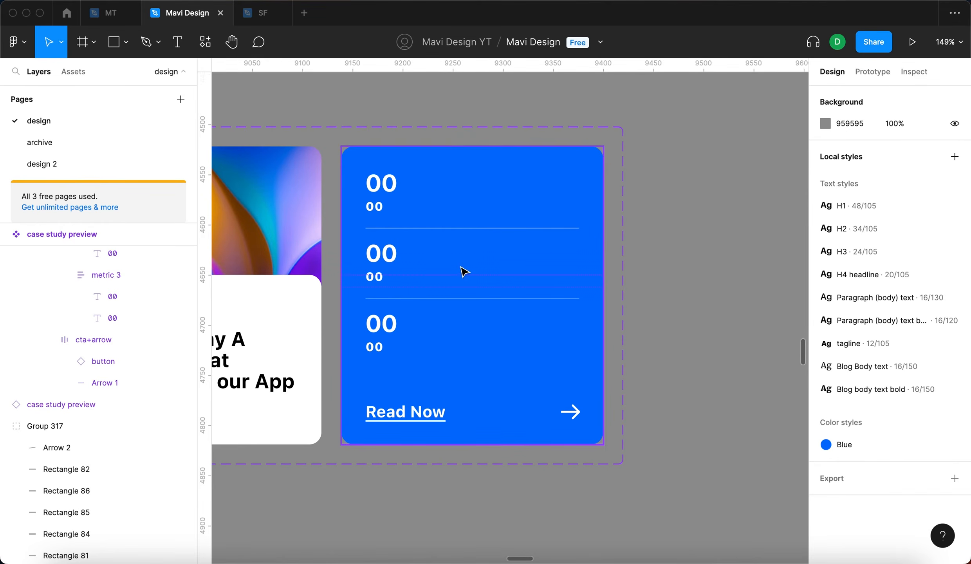
pyautogui.doubleClick(384, 183)
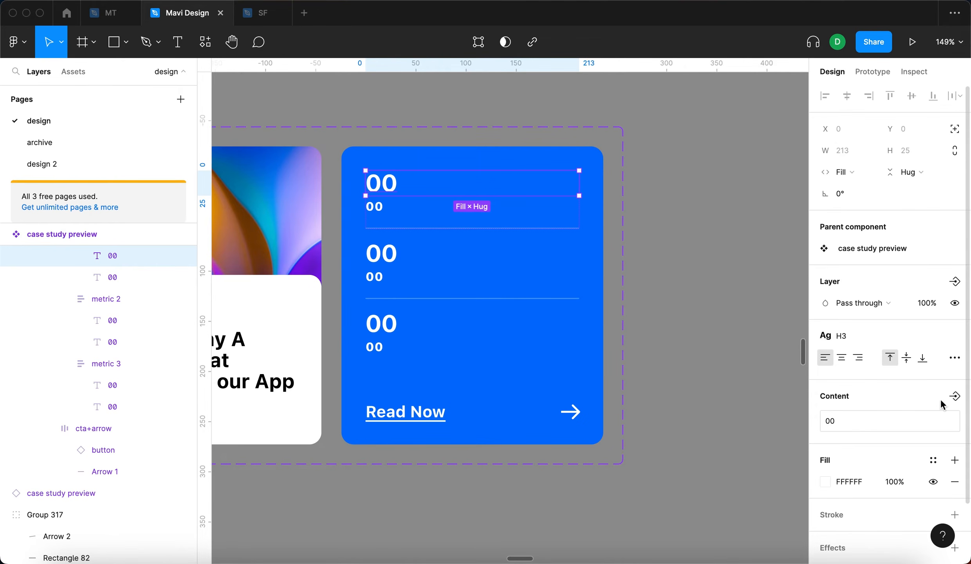
pyautogui.click(956, 396)
pyautogui.click(893, 454)
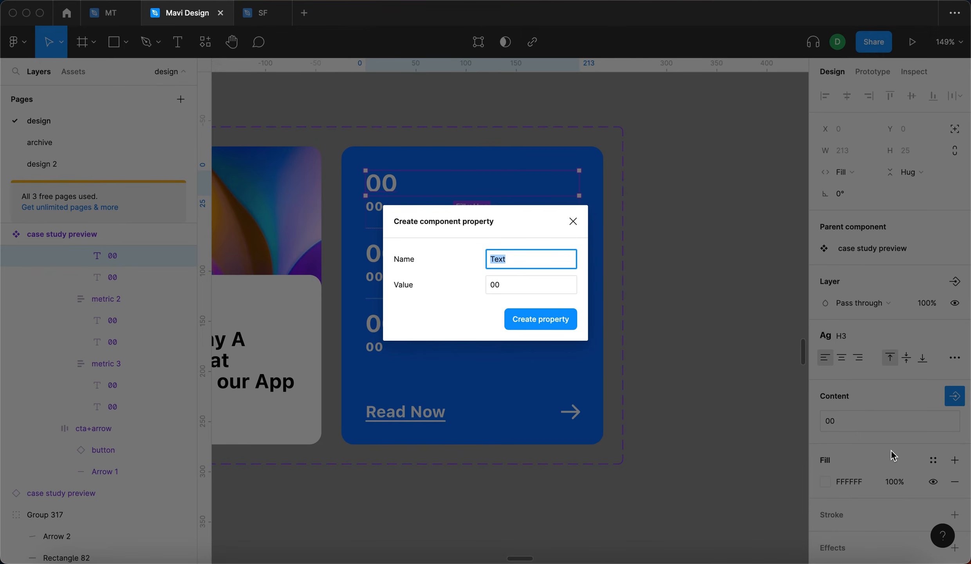
pyautogui.press('super+a')
pyautogui.write('re')
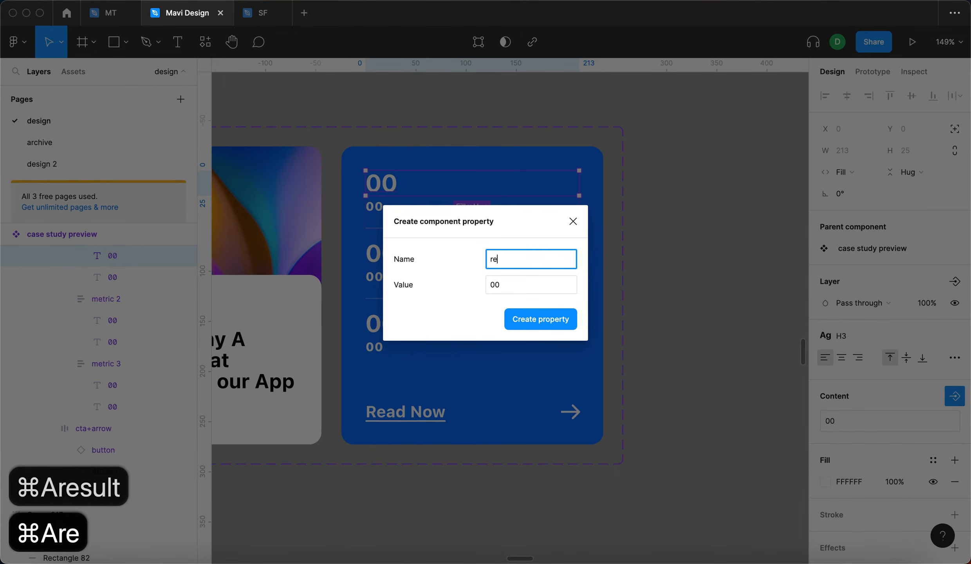
pyautogui.write('sult 1')
pyautogui.click(524, 286)
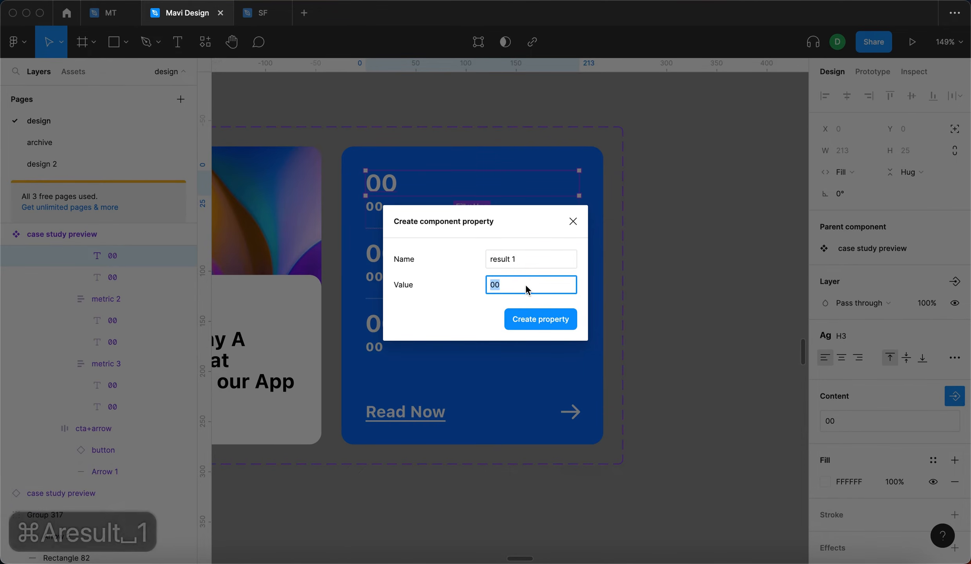
pyautogui.write('01')
pyautogui.press('Return')
# Step: Create a text property named "result 01 desc" with value "01 description" for the small text in metric 1
pyautogui.click(374, 207)
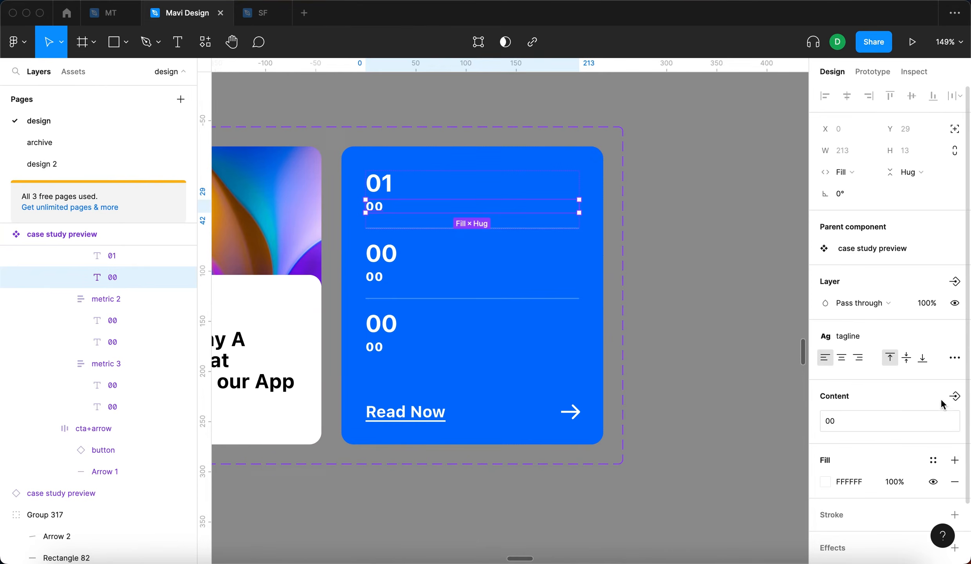
pyautogui.click(954, 396)
pyautogui.click(920, 466)
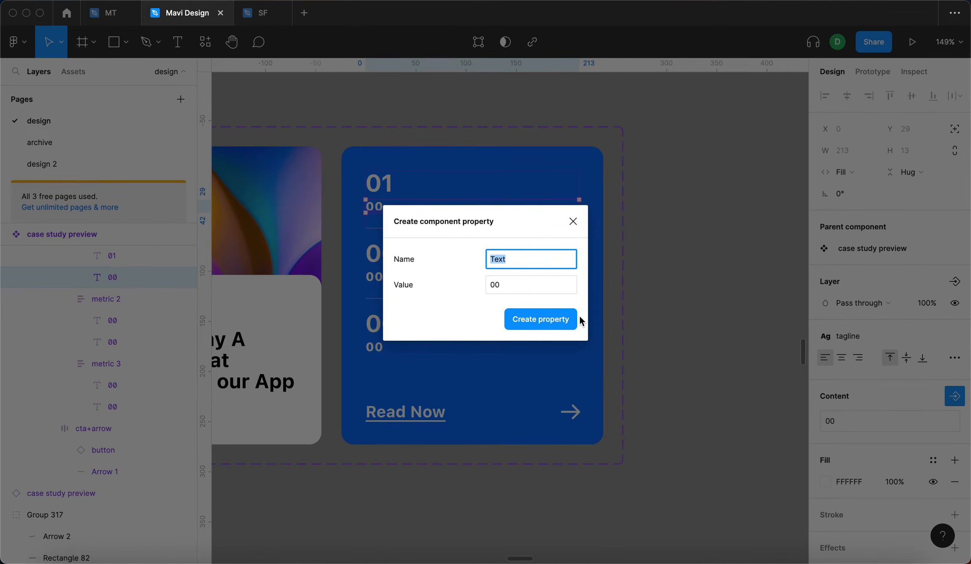
pyautogui.write('result 01 desc')
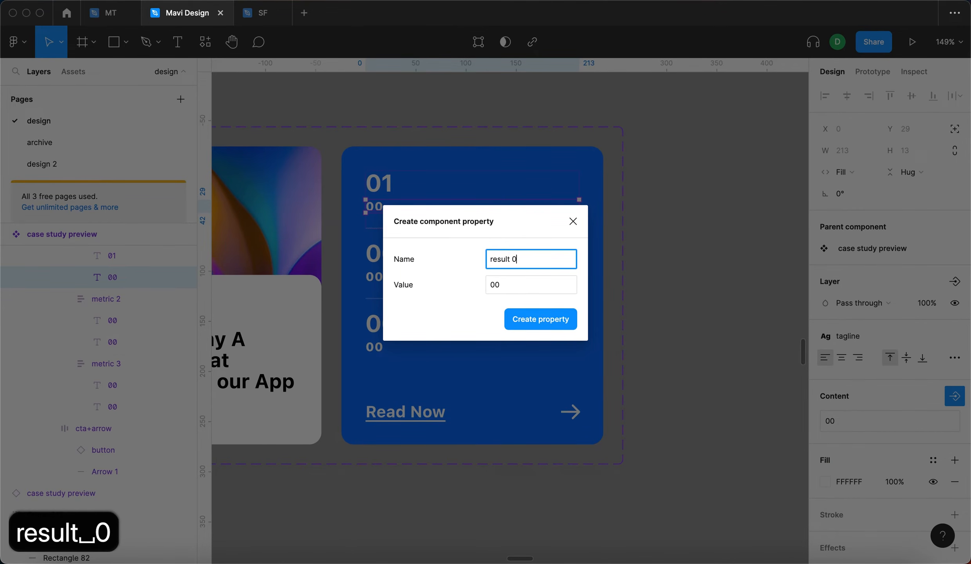
pyautogui.click(488, 292)
pyautogui.write('01 descritp')
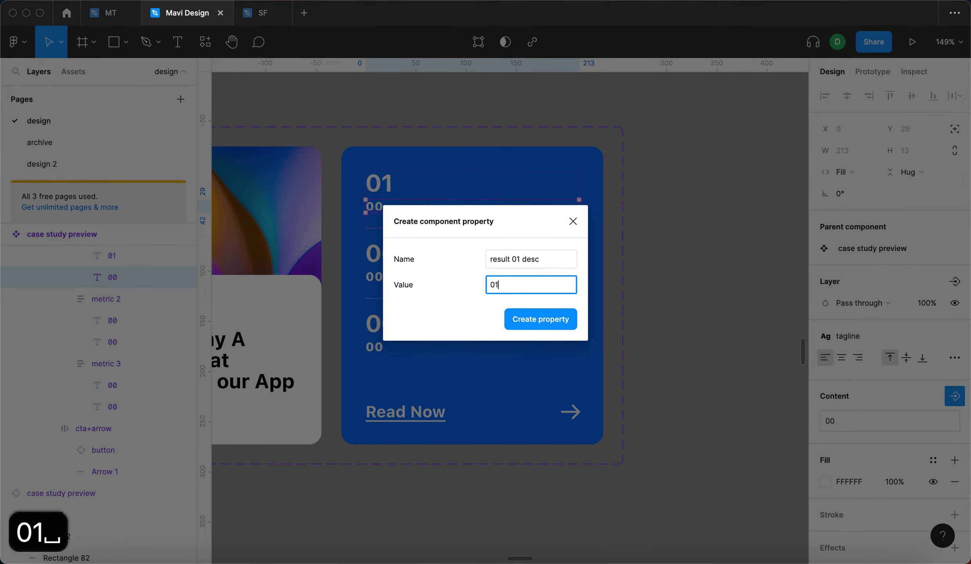
pyautogui.press('BackSpace')
pyautogui.press('BackSpace')
pyautogui.write('ption')
pyautogui.press('Return')
pyautogui.press('BackSpace')
pyautogui.click(533, 318)
# Step: Create a text property named "result 02" with value "02" for the large number in metric 2
pyautogui.keyDown('super'); pyautogui.click(391, 257); pyautogui.keyUp('super')
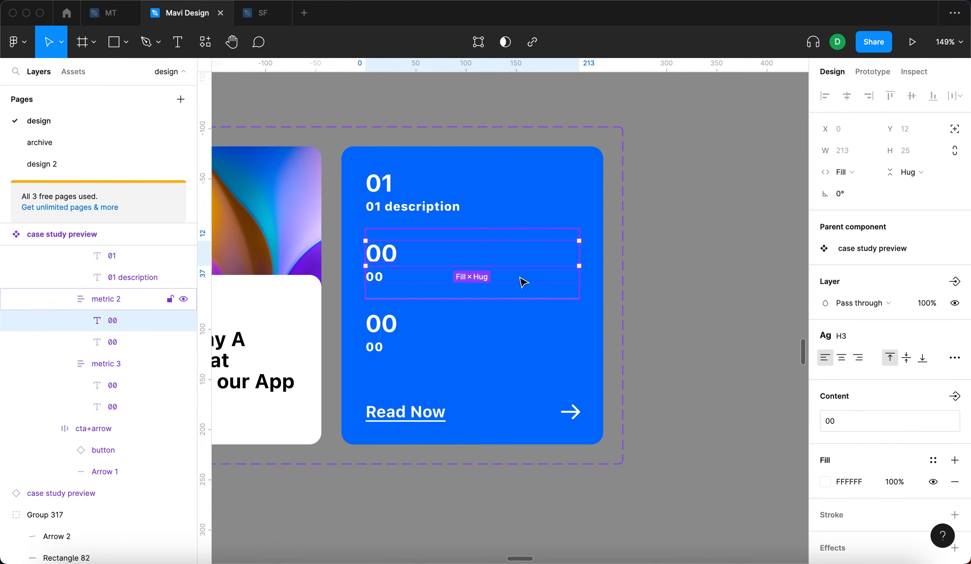
pyautogui.click(953, 396)
pyautogui.click(861, 483)
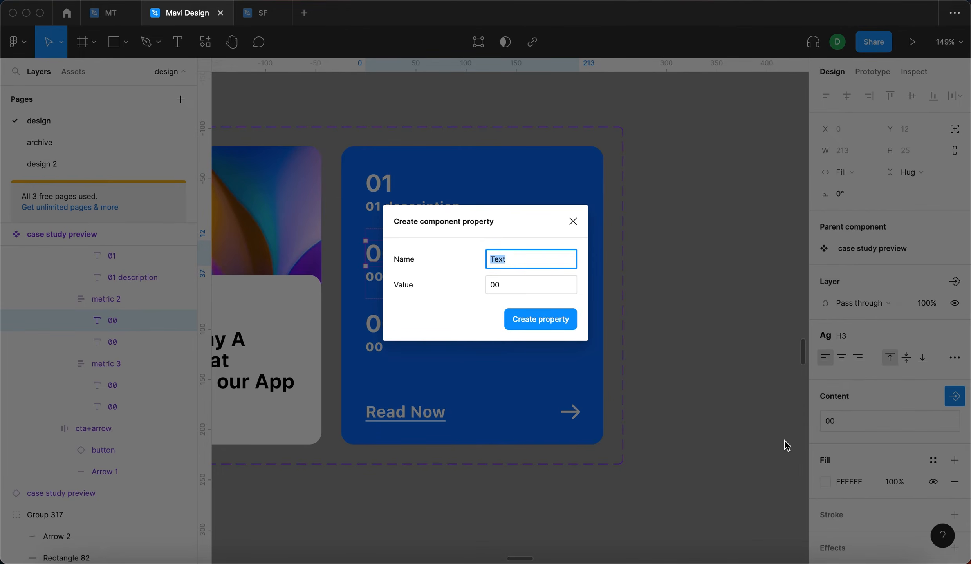
pyautogui.write('result 02')
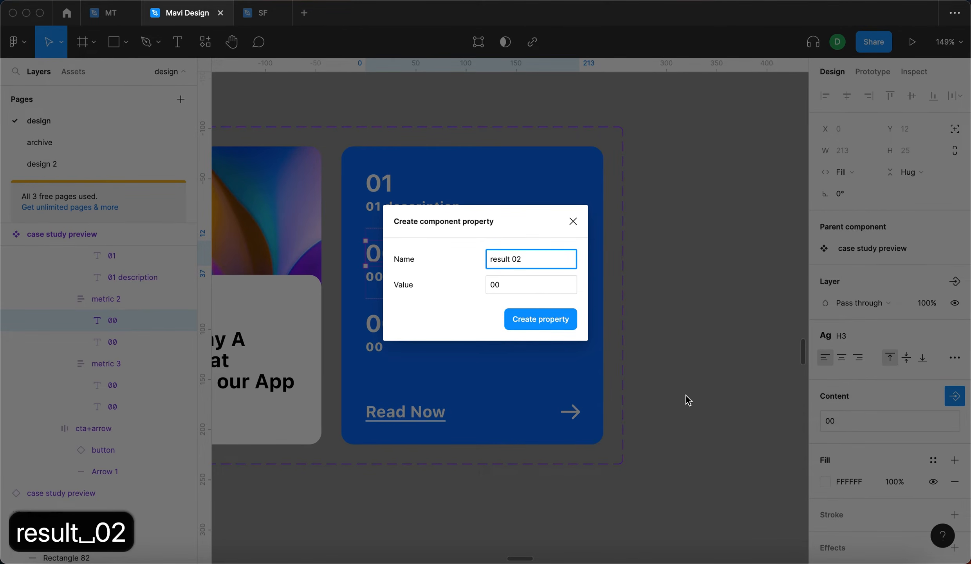
pyautogui.click(541, 289)
pyautogui.write('02')
pyautogui.press('Return')
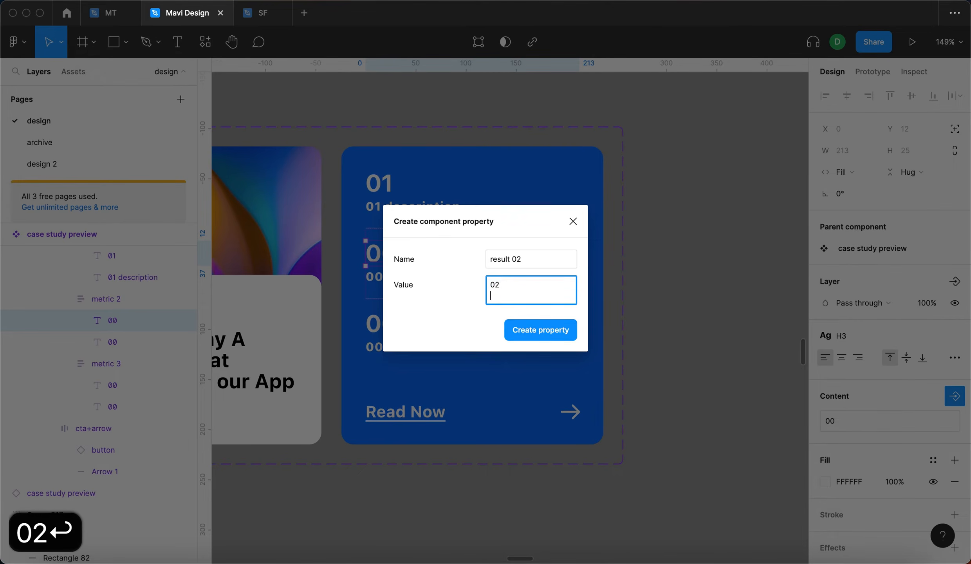
# Step: Create a text property named "result 02 desc" with value "02 description" for the small text in metric 2
pyautogui.click(954, 397)
pyautogui.click(846, 499)
pyautogui.write('result 02 desc')
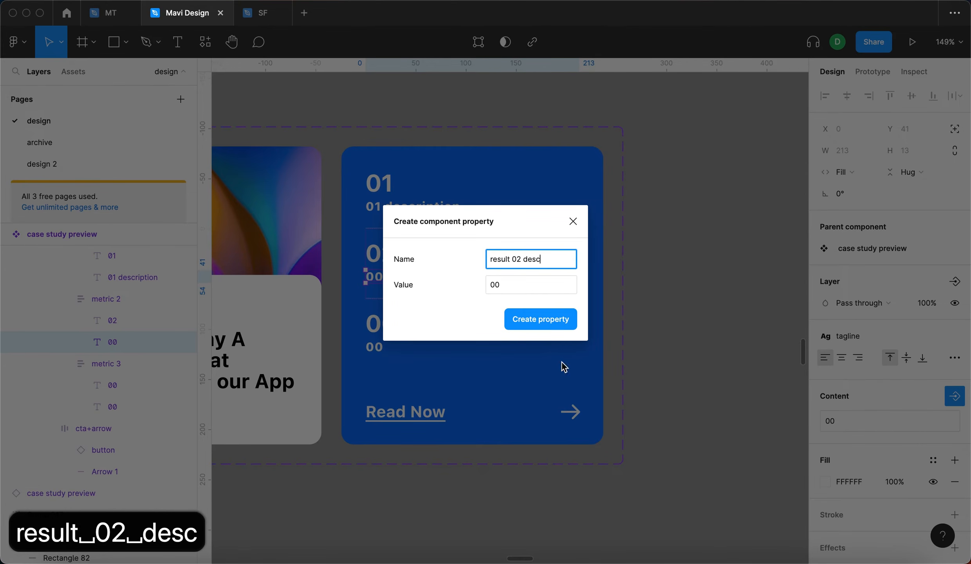
pyautogui.press('Tab')
pyautogui.write('02 description')
pyautogui.press('Return')
# Step: Create a text property named "result 03" with value "03" for the large number in metric 3 of the hover variant
pyautogui.click(954, 396)
pyautogui.click(884, 521)
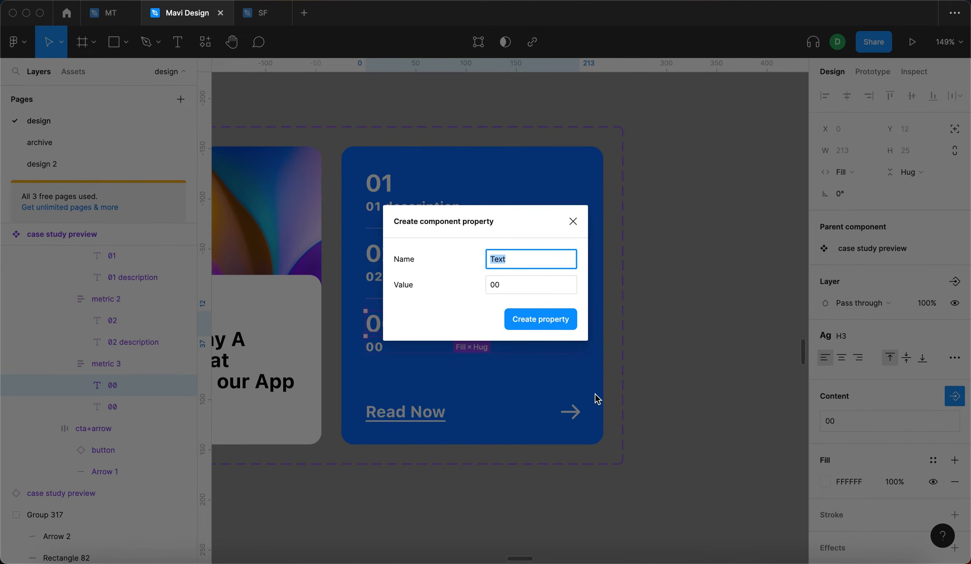
pyautogui.write('result 03')
pyautogui.press('Tab')
pyautogui.write('03')
pyautogui.press('Return')
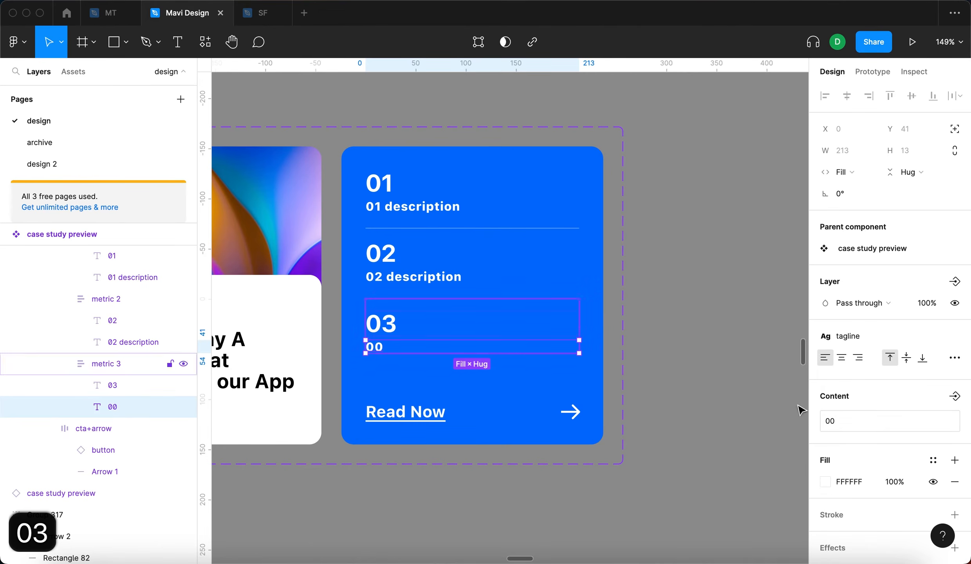
# Step: Create a text property named "result 03 desc" with value "03 description" for the small text in metric 3
pyautogui.click(953, 396)
pyautogui.click(877, 527)
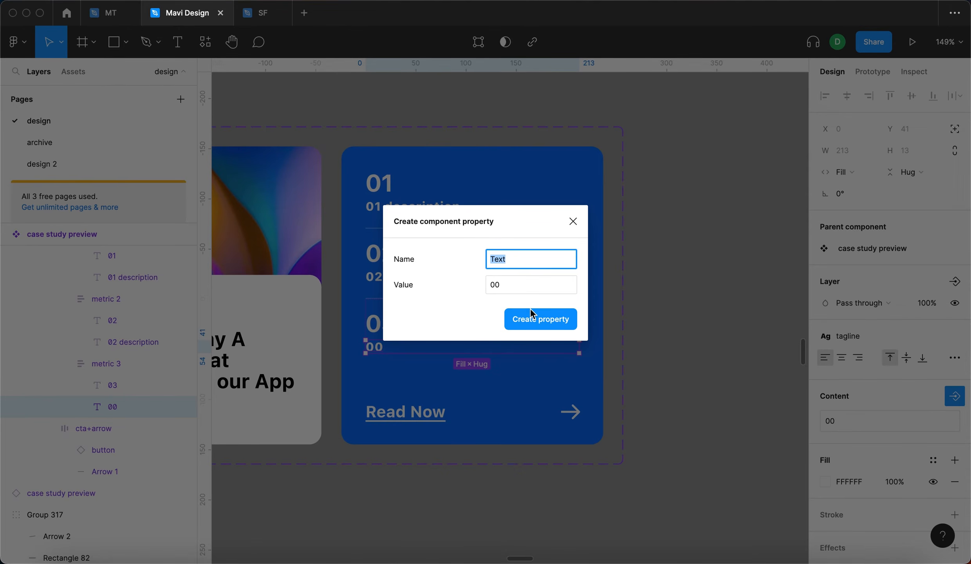
pyautogui.write('result 03 d')
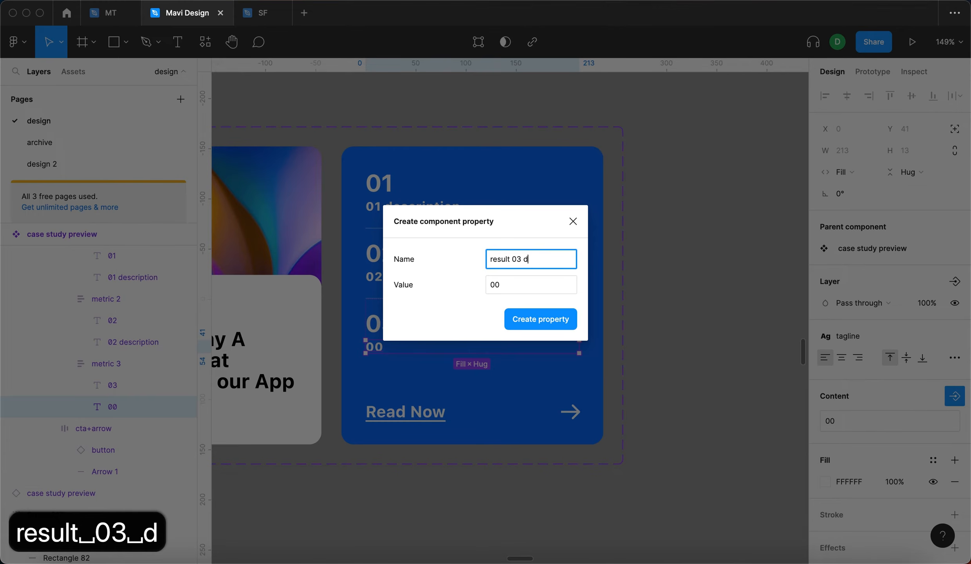
pyautogui.write('esc')
pyautogui.click(497, 282)
pyautogui.write('03 descript')
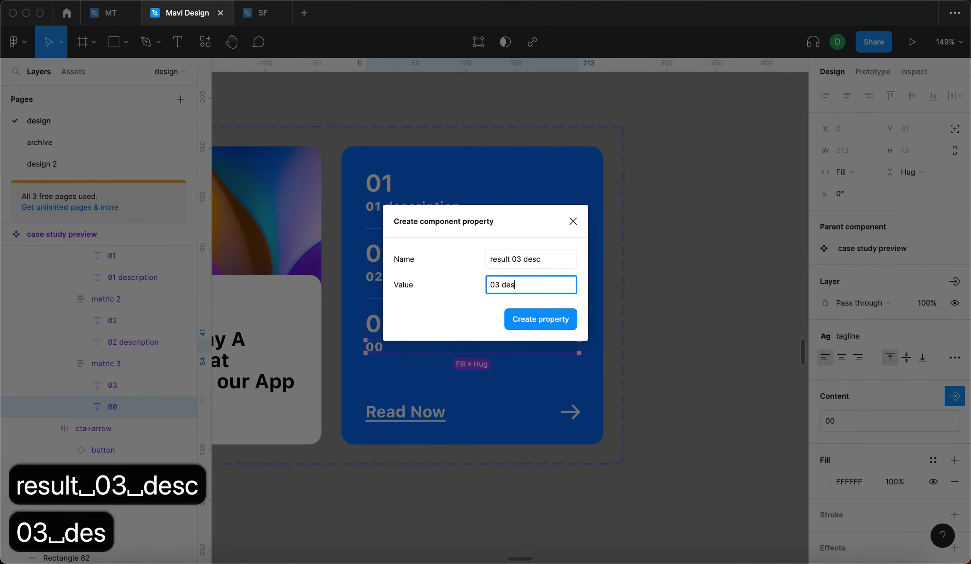
pyautogui.write('ion')
pyautogui.press('Return')
pyautogui.press('BackSpace')
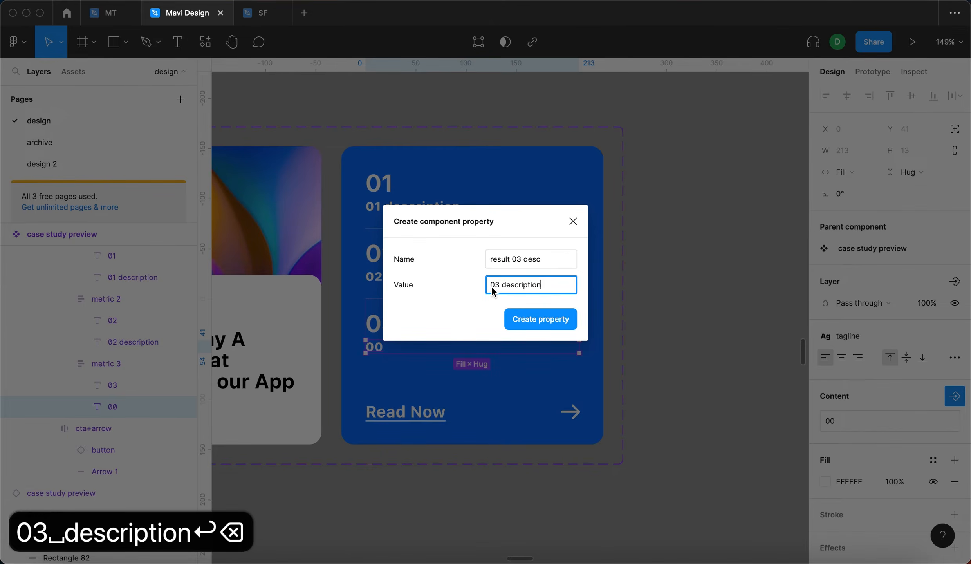
pyautogui.click(541, 319)
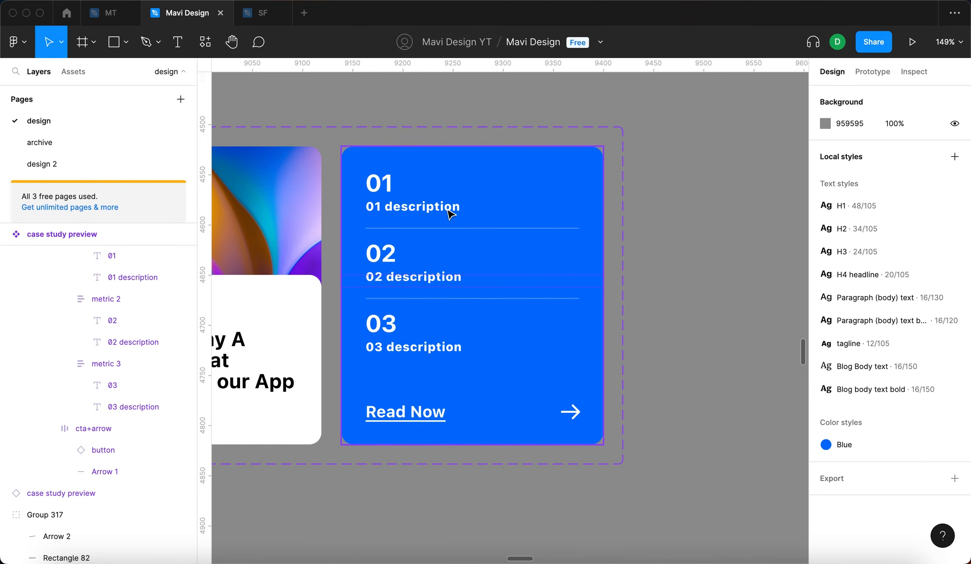
# Step: Set the letter case of the three metric description texts in the hover variant to uppercase
pyautogui.click(450, 211)
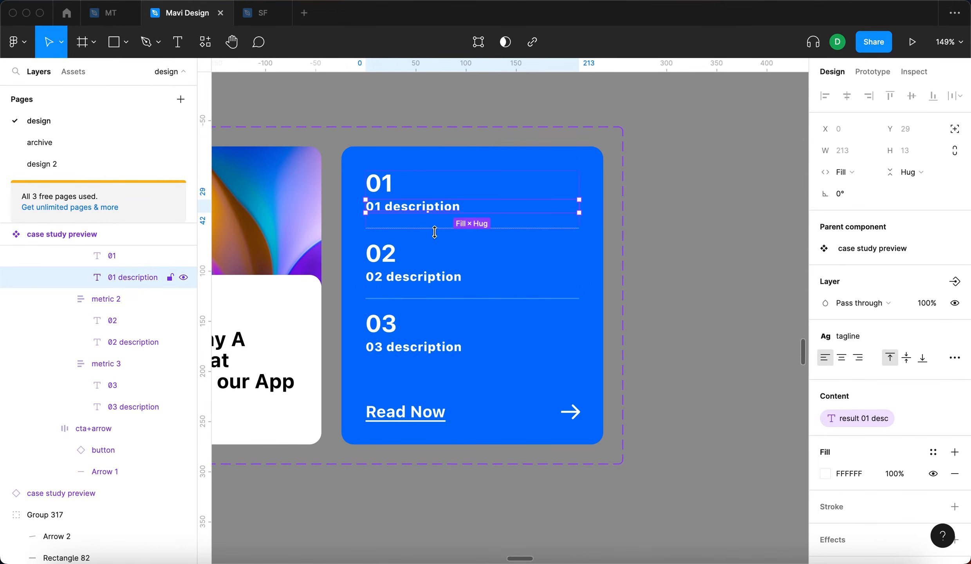
pyautogui.keyDown('shift'); pyautogui.click(440, 278); pyautogui.keyUp('shift')
pyautogui.keyDown('shift'); pyautogui.click(445, 347); pyautogui.keyUp('shift')
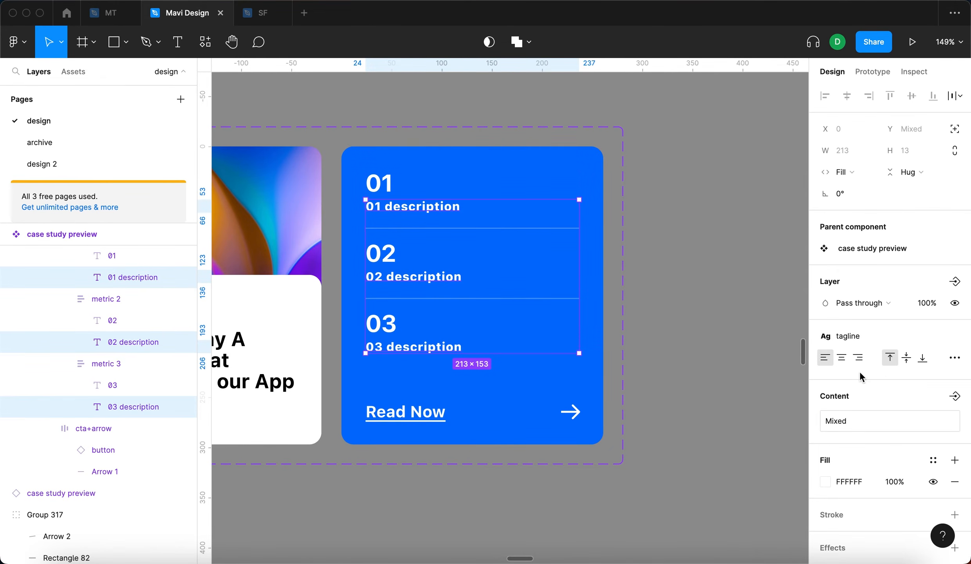
pyautogui.click(954, 358)
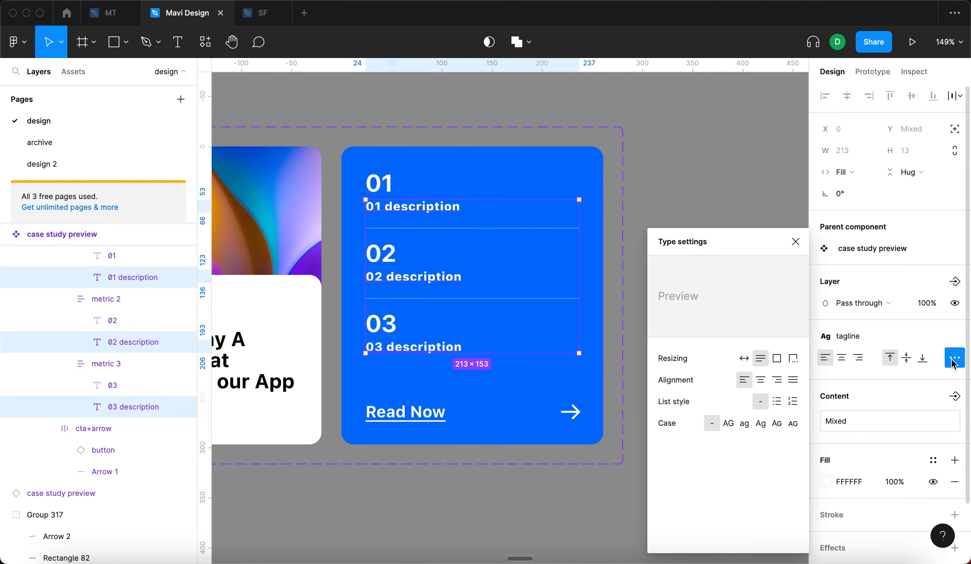
pyautogui.click(725, 425)
pyautogui.click(793, 213)
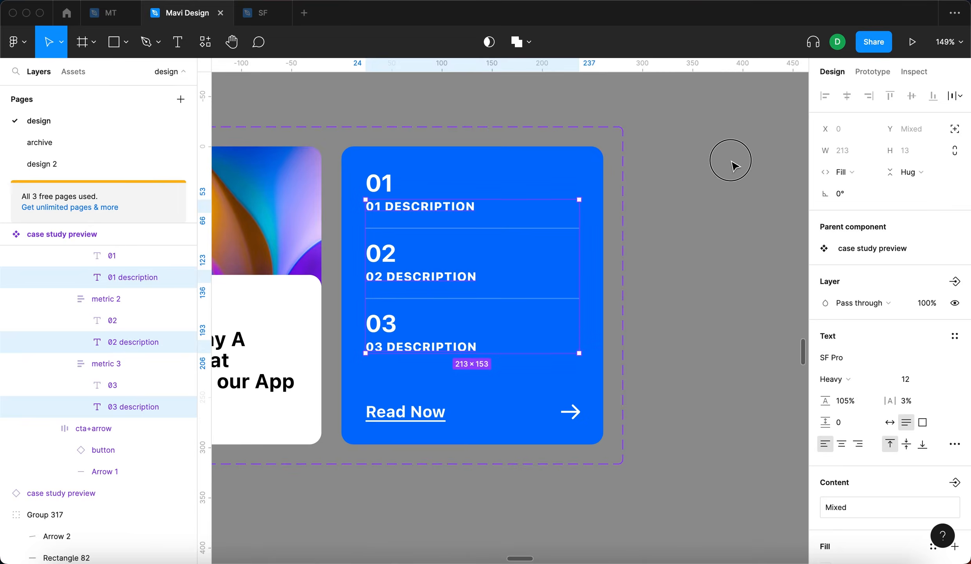
# Step: Try to paste a copy of the hover state info overlay into the Default variant
pyautogui.scroll(-5, 728, 167)
pyautogui.click(603, 229)
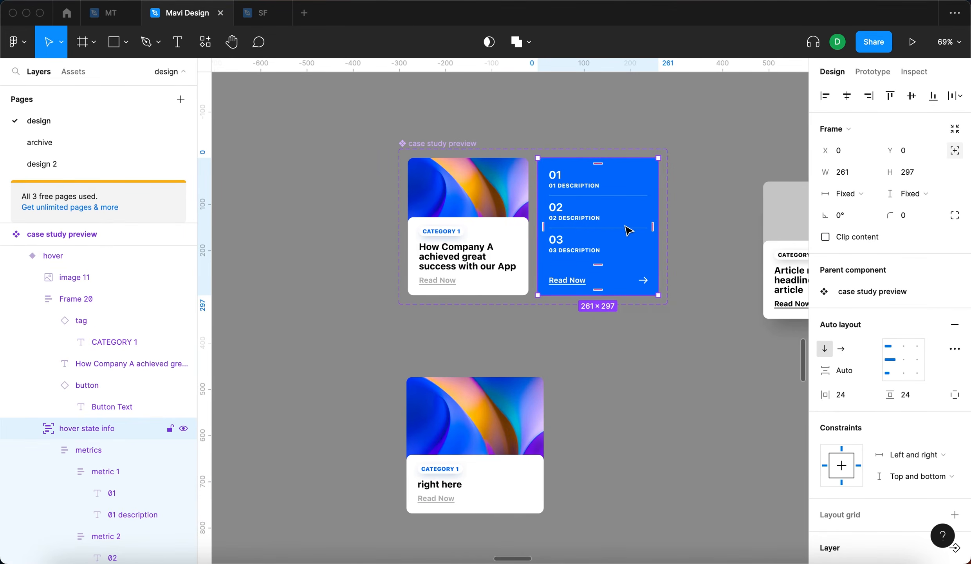
pyautogui.press('super+c')
pyautogui.click(496, 226)
pyautogui.press('super+v')
pyautogui.press('super+z')
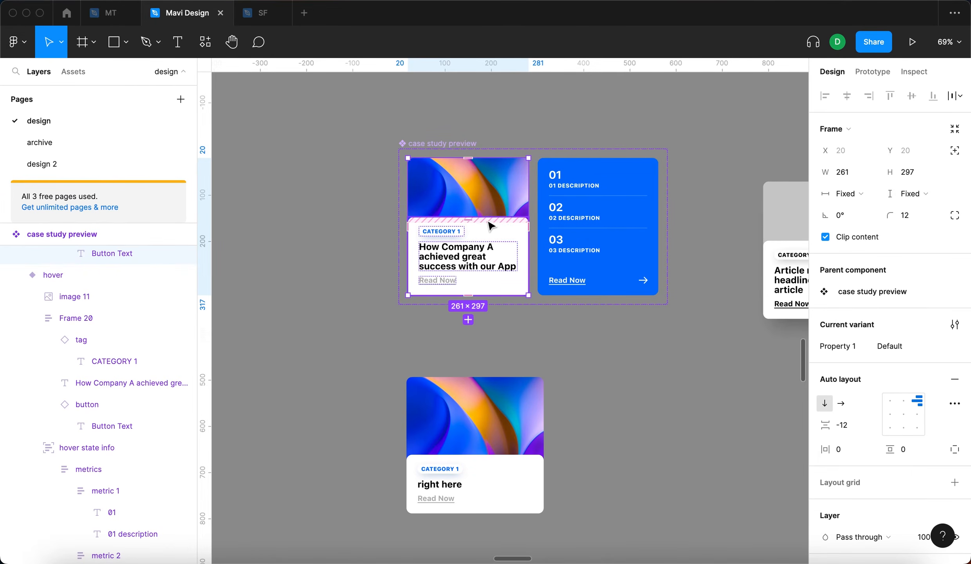
pyautogui.press('super+v')
pyautogui.press('super+z')
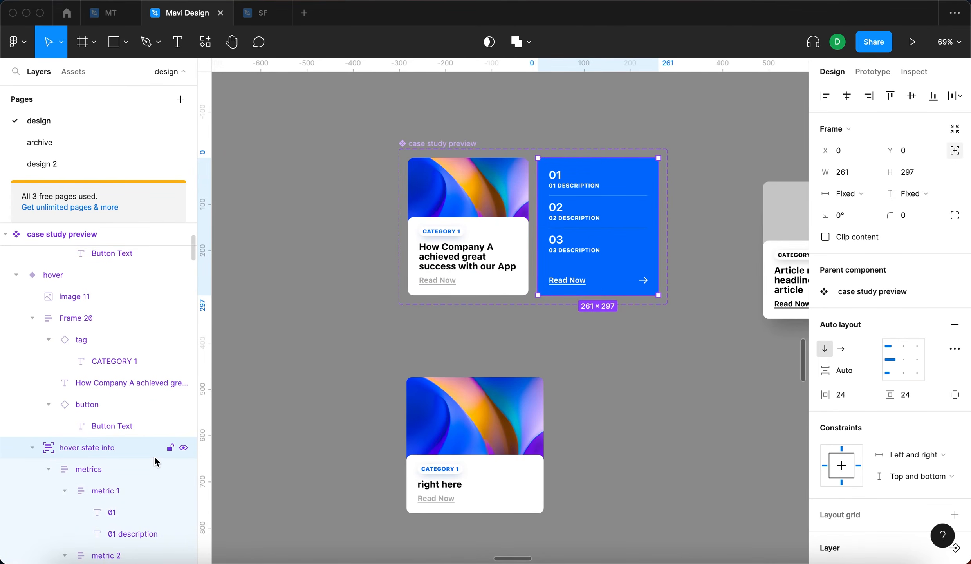
# Step: Place a copy of the hover state info overlay inside Frame 20 of the Default variant, positioned to cover the whole card
pyautogui.moveTo(603, 242); pyautogui.dragTo(497, 229)
pyautogui.scroll(5, 469, 235)
pyautogui.hotkey('alt', 'h')
pyautogui.hotkey('alt', 'v')
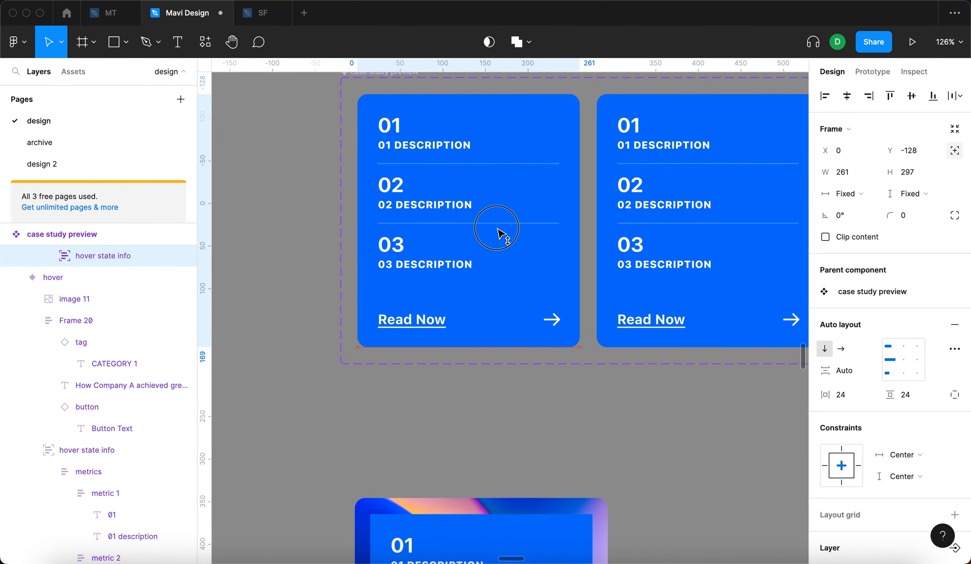
# Step: Set the copied overlay's constraints to Left and right horizontally and Top and bottom vertically
pyautogui.click(912, 454)
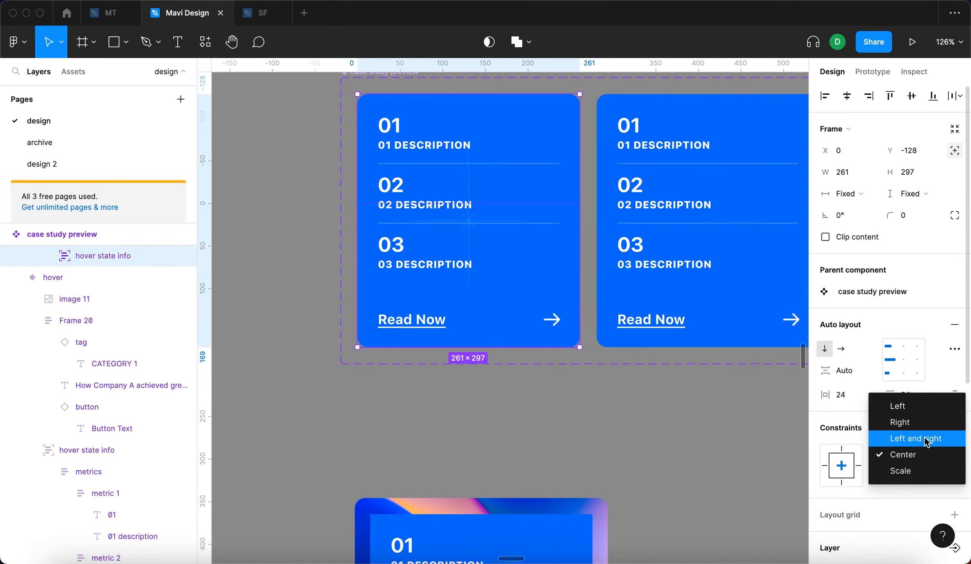
pyautogui.click(925, 438)
pyautogui.click(917, 476)
pyautogui.click(917, 460)
pyautogui.click(557, 422)
# Step: Set the layer opacity of the hover state info overlay in the Default variant to 0%
pyautogui.scroll(-5, 454, 157)
pyautogui.doubleClick(479, 189)
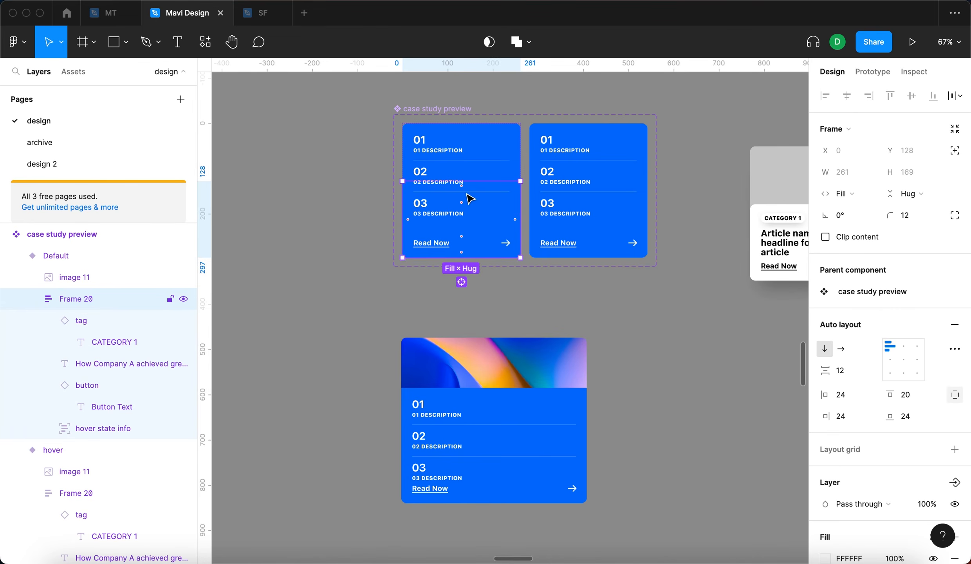
pyautogui.click(91, 422)
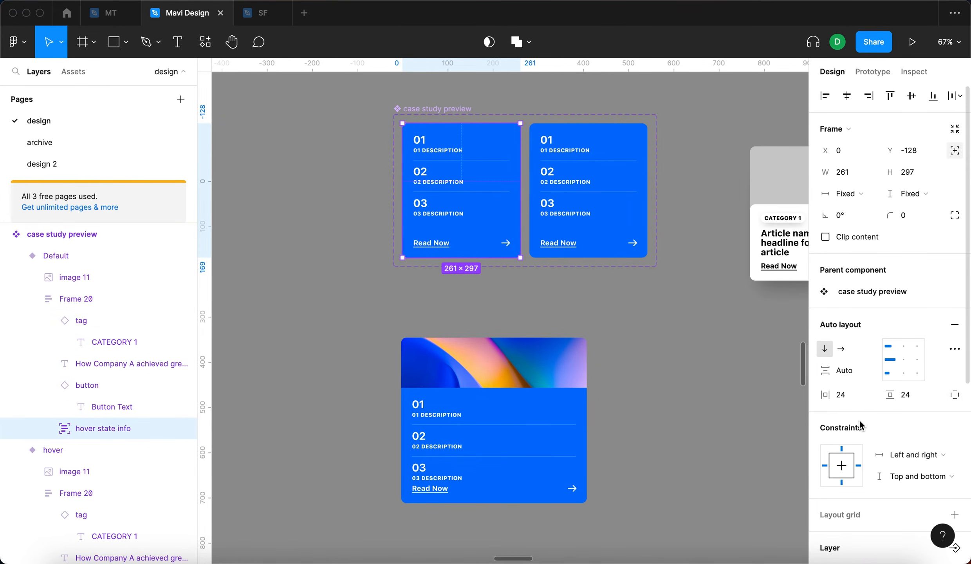
pyautogui.scroll(-5, 897, 439)
pyautogui.write('0')
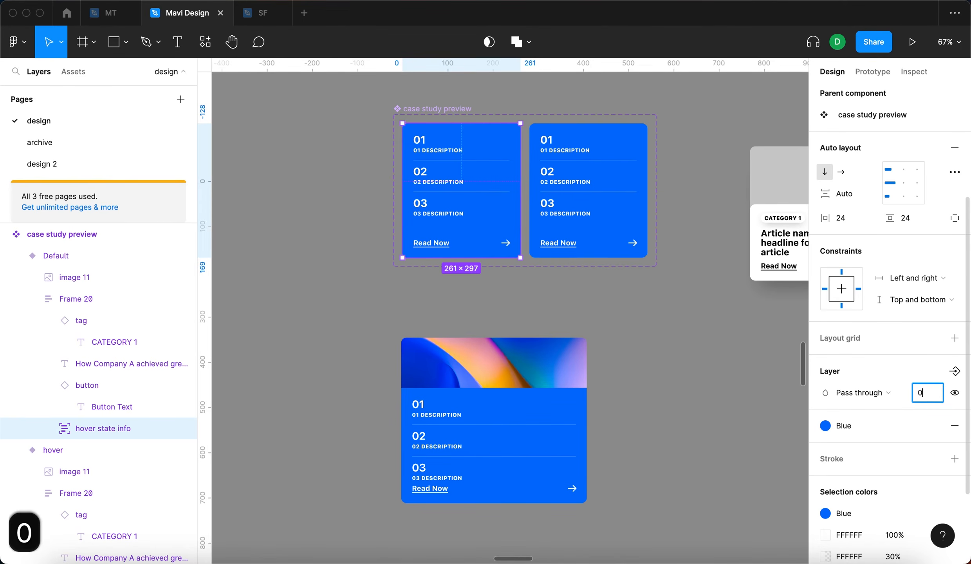
pyautogui.press('Return')
pyautogui.click(654, 347)
# Step: Select the card instance below the component set and check which result text properties its Default variant exposes
pyautogui.click(533, 397)
pyautogui.moveTo(533, 398); pyautogui.dragTo(537, 368)
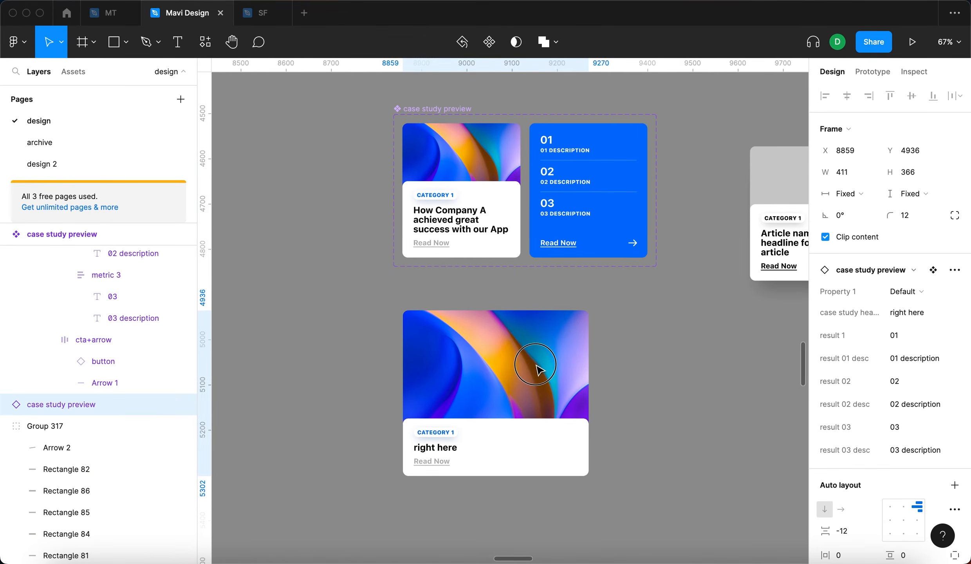
pyautogui.click(519, 227)
pyautogui.click(529, 221)
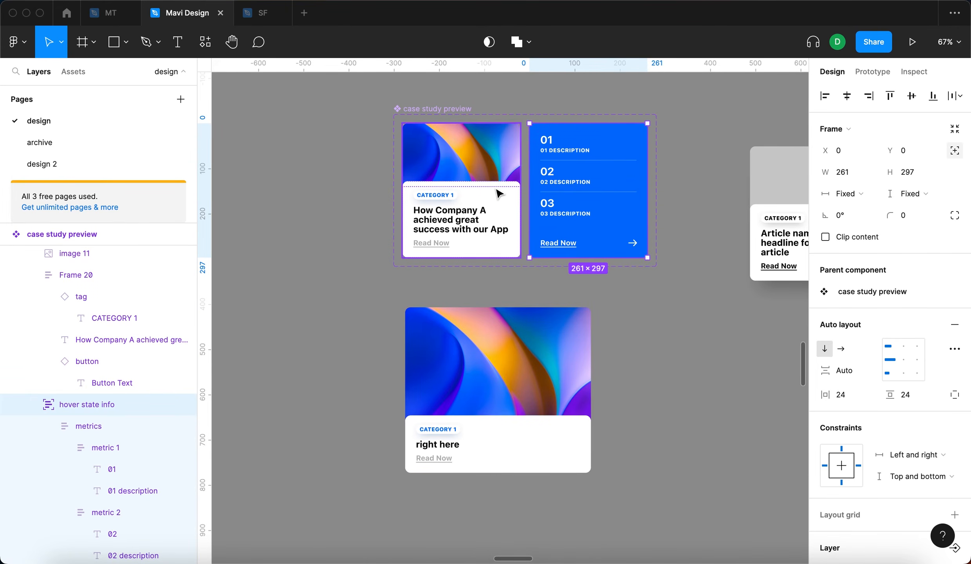
pyautogui.press('Escape')
pyautogui.click(491, 440)
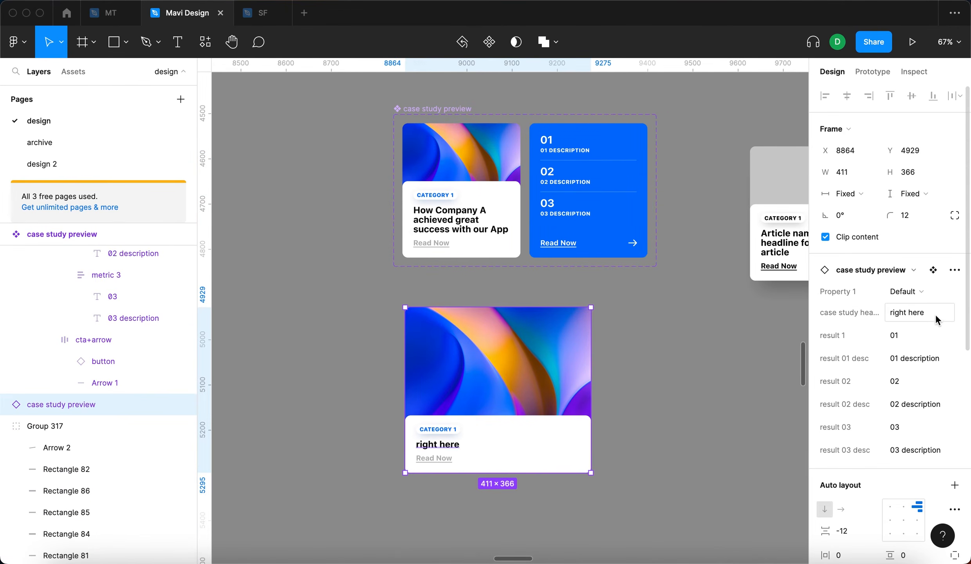
pyautogui.click(930, 354)
pyautogui.click(730, 372)
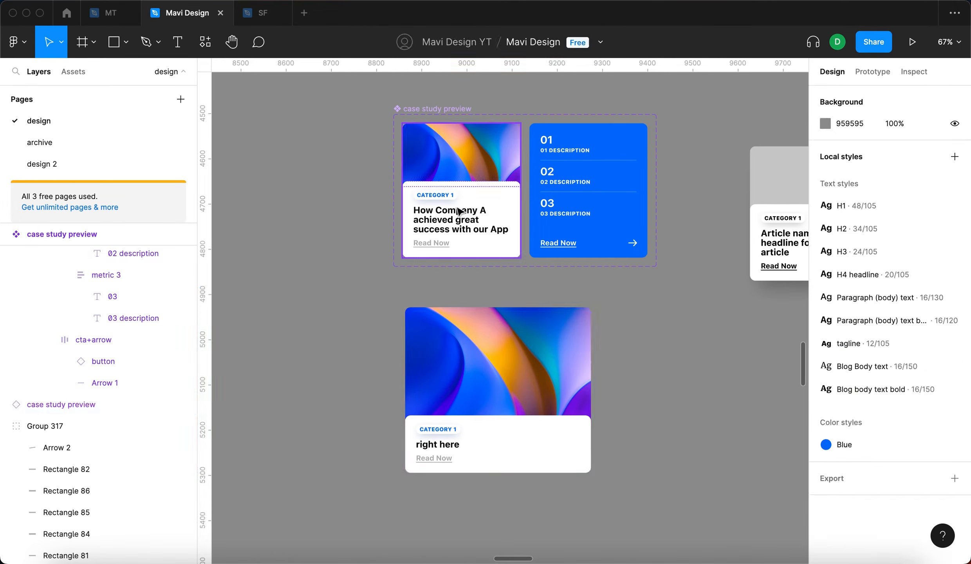
# Step: Hide the hover state info layer in the Default variant and check the card instance's available properties
pyautogui.doubleClick(459, 212)
pyautogui.click(114, 431)
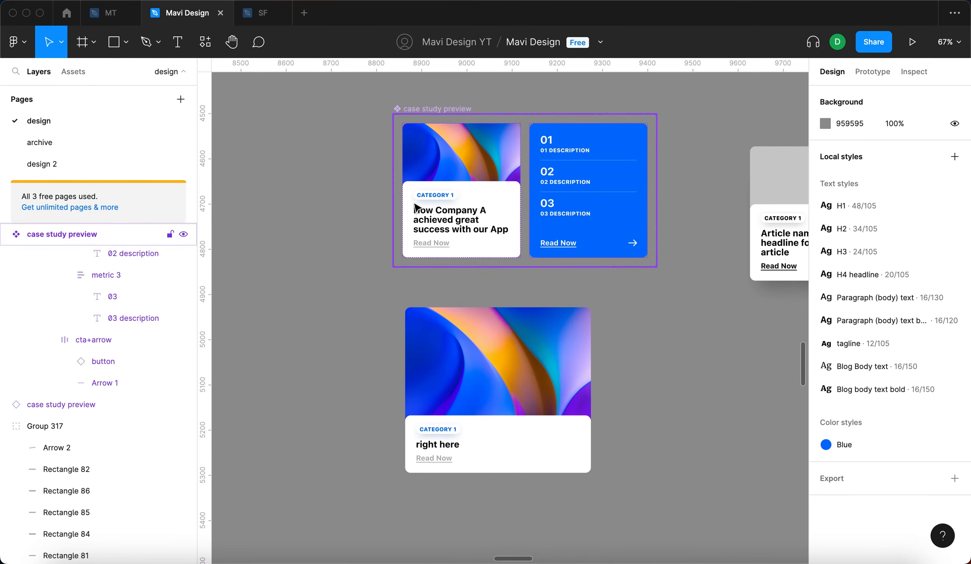
pyautogui.click(490, 431)
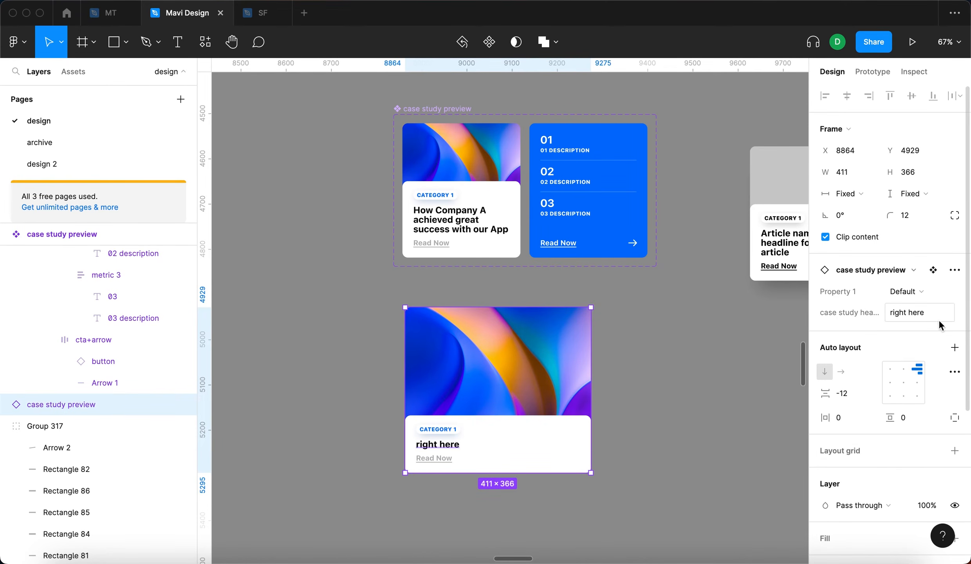
pyautogui.click(673, 421)
# Step: Make the Default variant's hover state info layer visible again and review its layer opacity
pyautogui.click(466, 180)
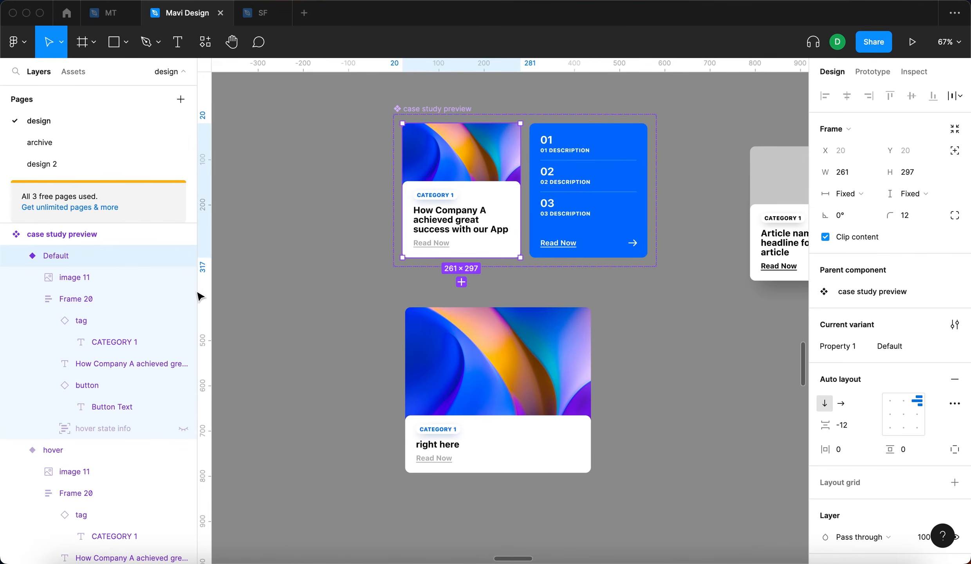
pyautogui.click(183, 428)
pyautogui.click(276, 436)
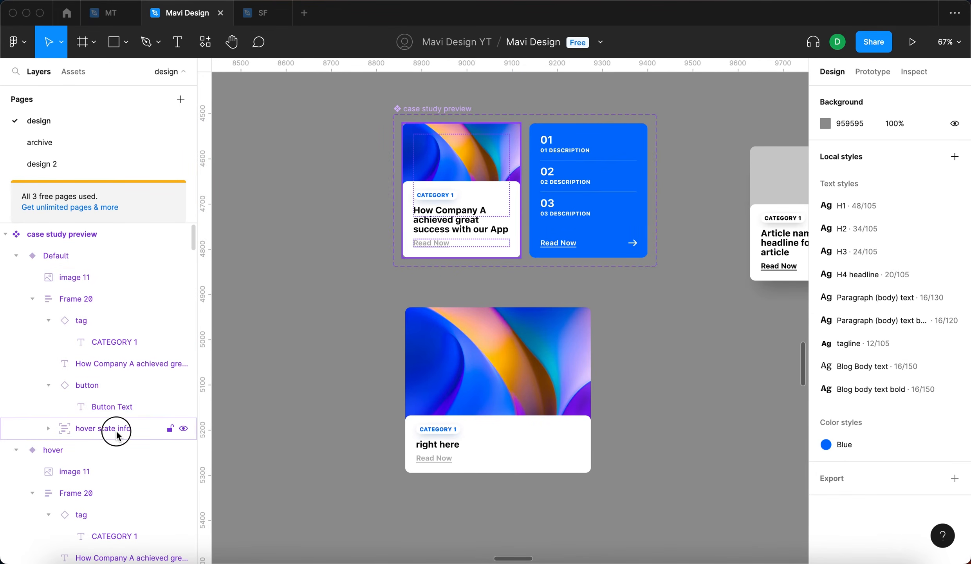
pyautogui.click(119, 429)
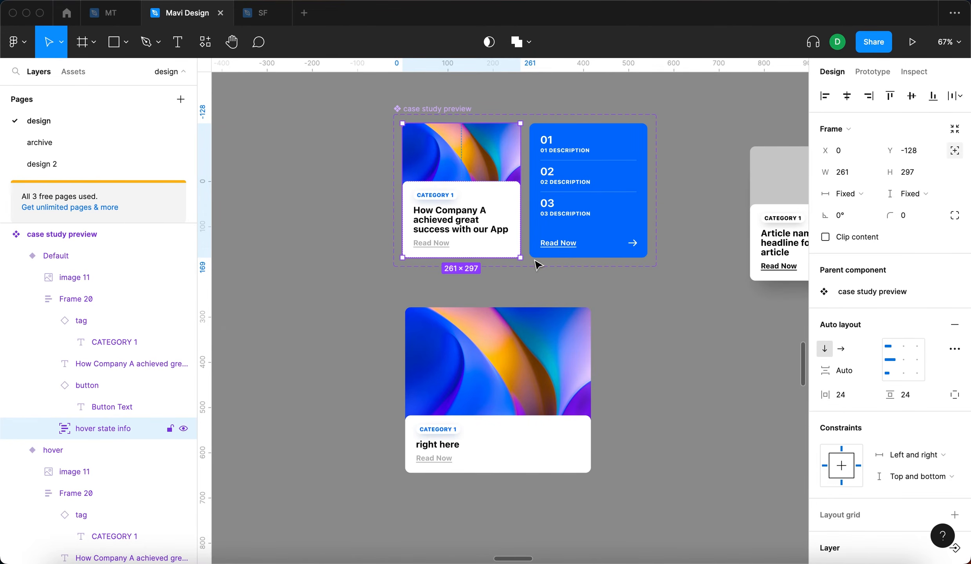
pyautogui.scroll(-5, 900, 407)
pyautogui.click(683, 405)
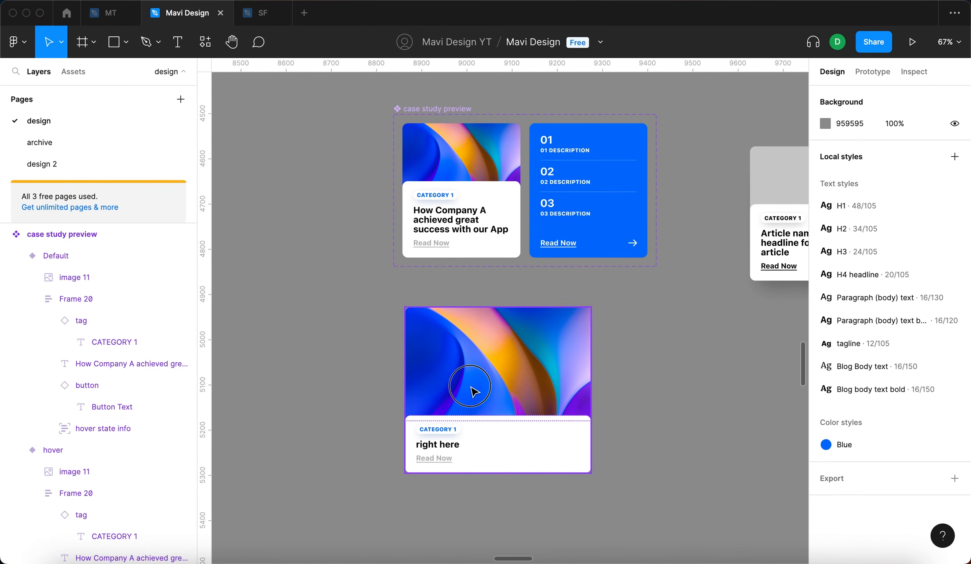
# Step: Resize the card instance to about 381 × 389 and move it slightly below the component set
pyautogui.click(472, 392)
pyautogui.moveTo(590, 473)
pyautogui.mouseDown()
pyautogui.moveTo(553, 411)
pyautogui.moveTo(577, 482)
pyautogui.mouseUp()
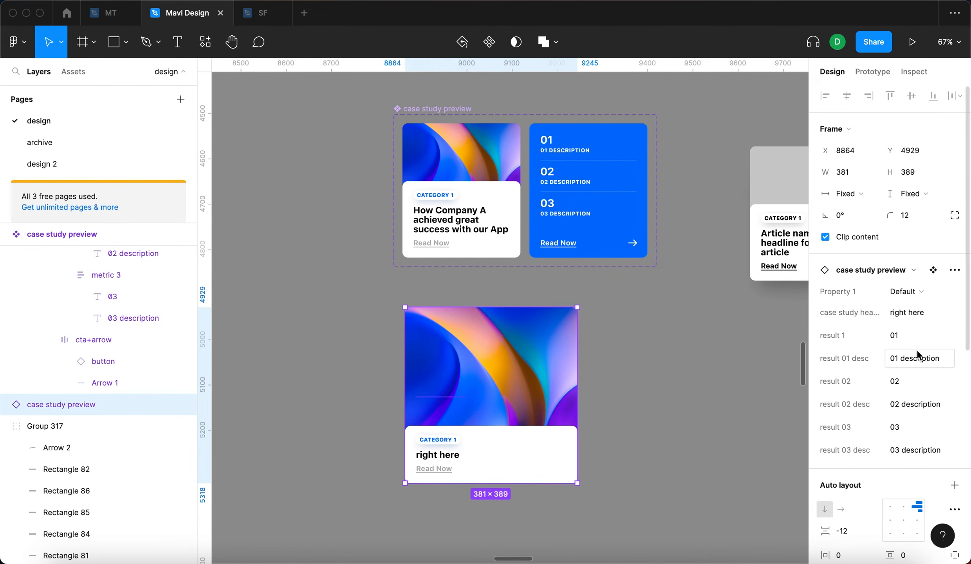
pyautogui.click(681, 375)
pyautogui.moveTo(560, 383); pyautogui.dragTo(512, 385)
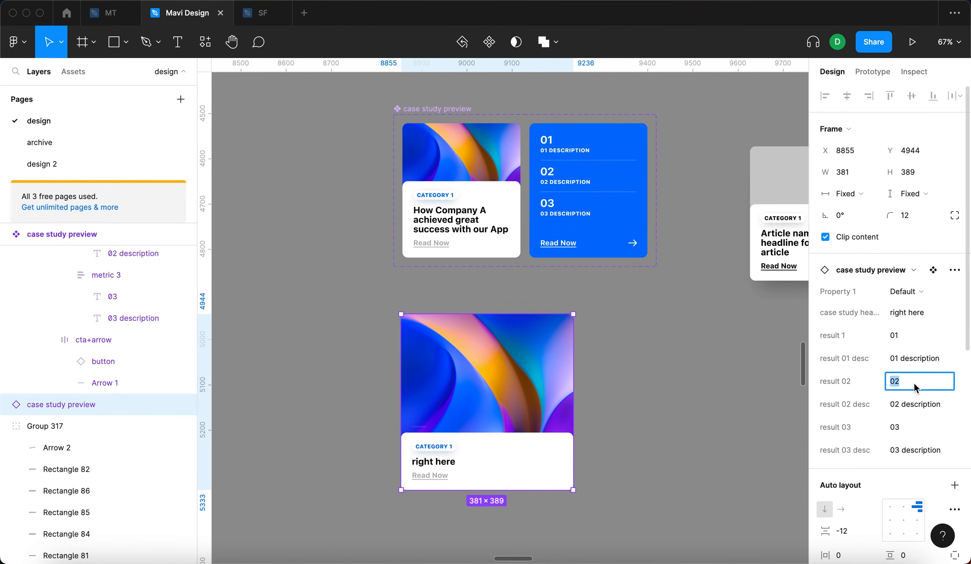
# Step: Set the instance's result 02 property to 0002 and check it by switching to the hover variant and back to Default
pyautogui.write('0002')
pyautogui.press('Return')
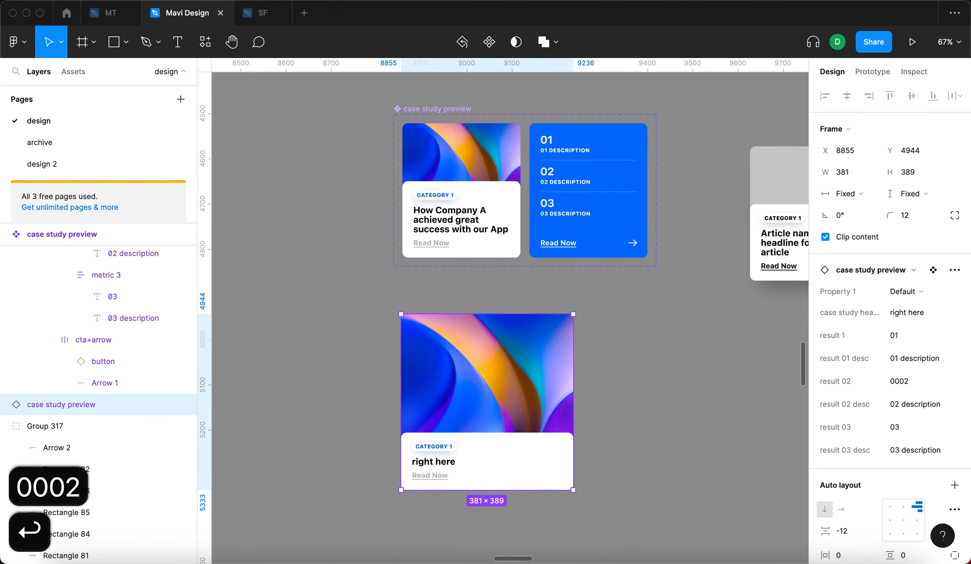
pyautogui.click(920, 290)
pyautogui.click(923, 310)
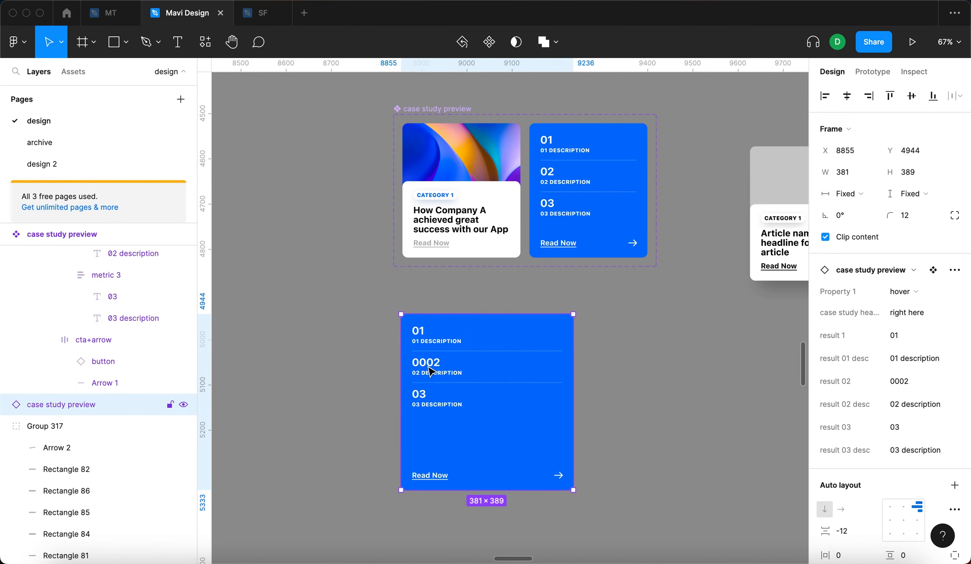
pyautogui.click(901, 291)
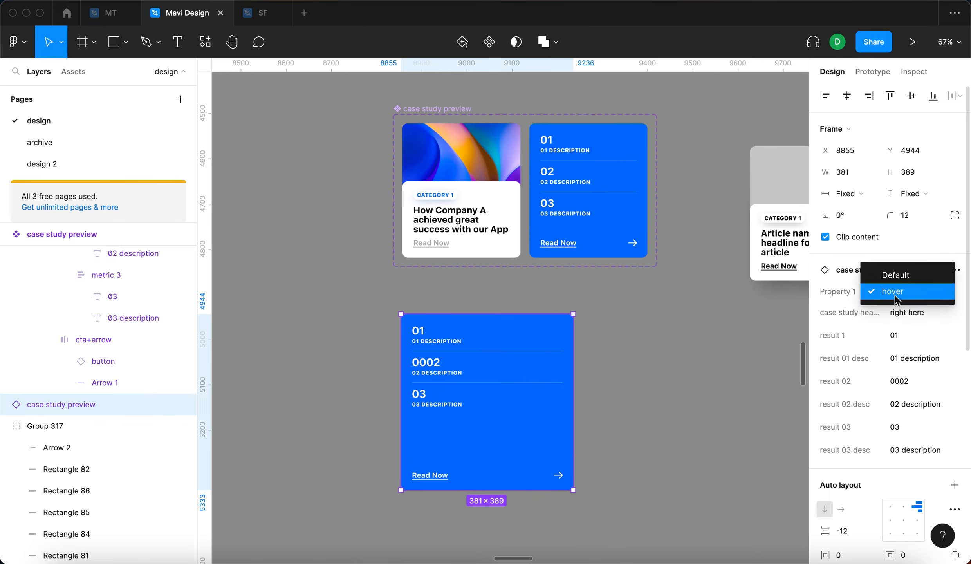
pyautogui.click(902, 273)
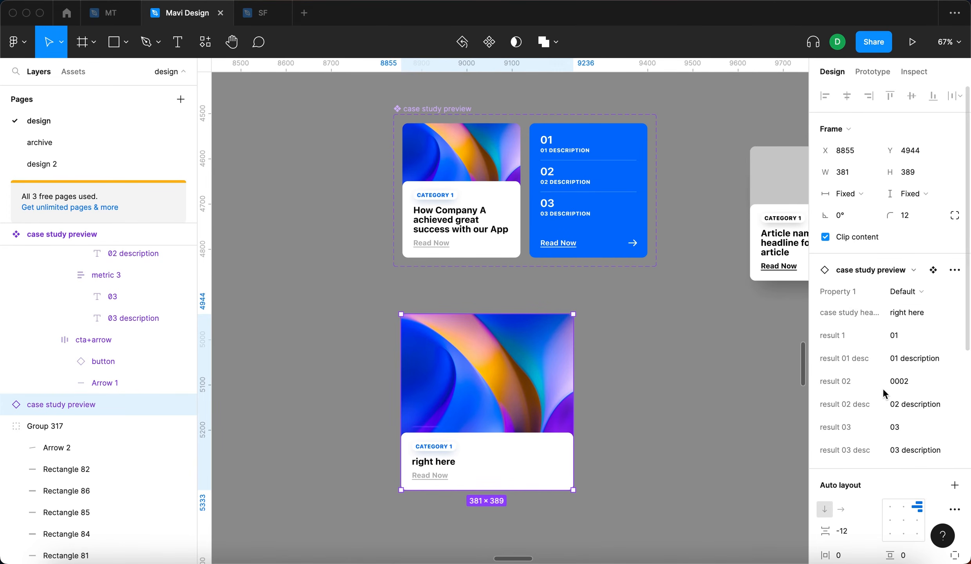
# Step: Set the card instance's result 02 property to 02
pyautogui.write('02')
pyautogui.click(609, 358)
# Step: Add a While hovering interaction to the Default variant that changes the card to the hover variant with an Instant animation
pyautogui.hscroll(2, 608, 357)
pyautogui.scroll(1, 609, 358)
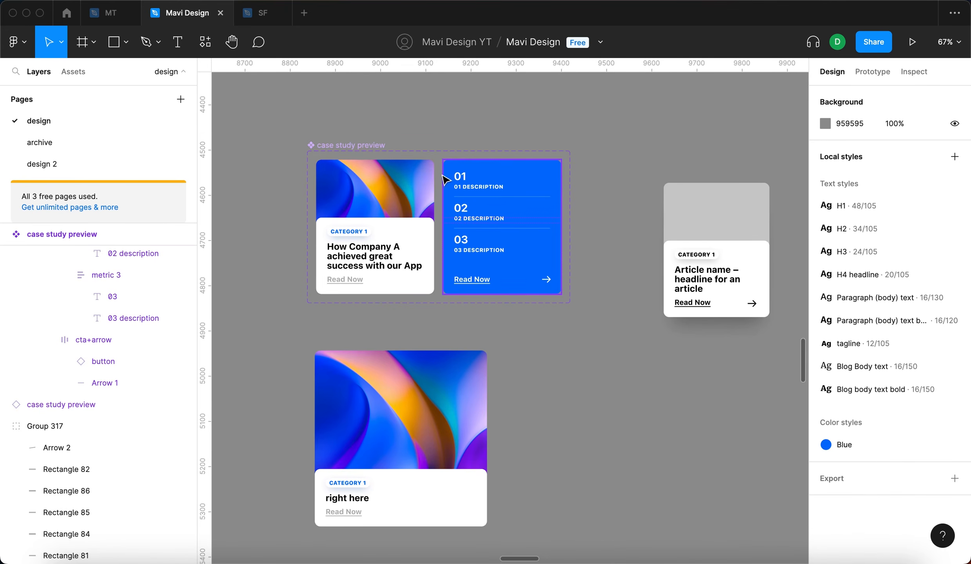
pyautogui.click(378, 215)
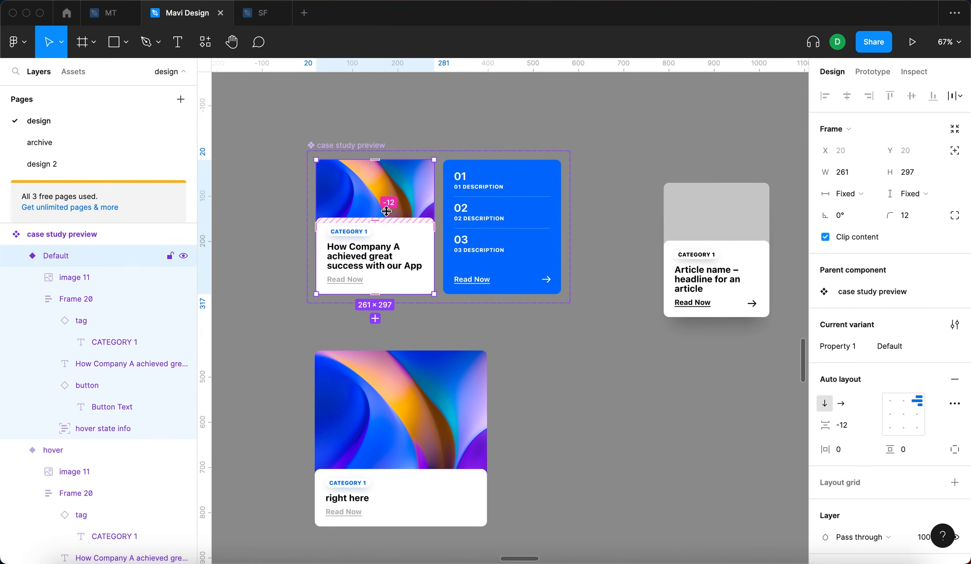
pyautogui.click(866, 74)
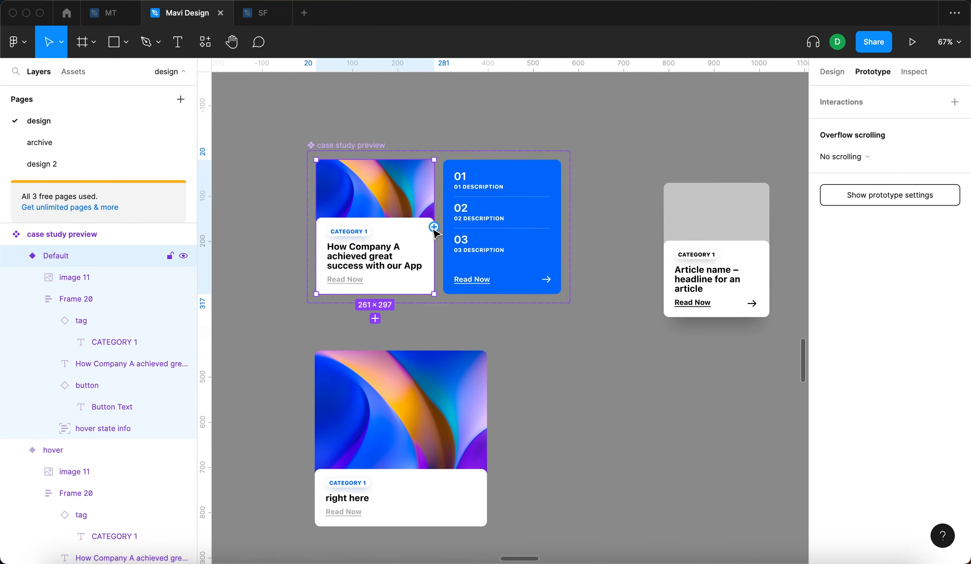
pyautogui.moveTo(434, 227); pyautogui.dragTo(451, 225)
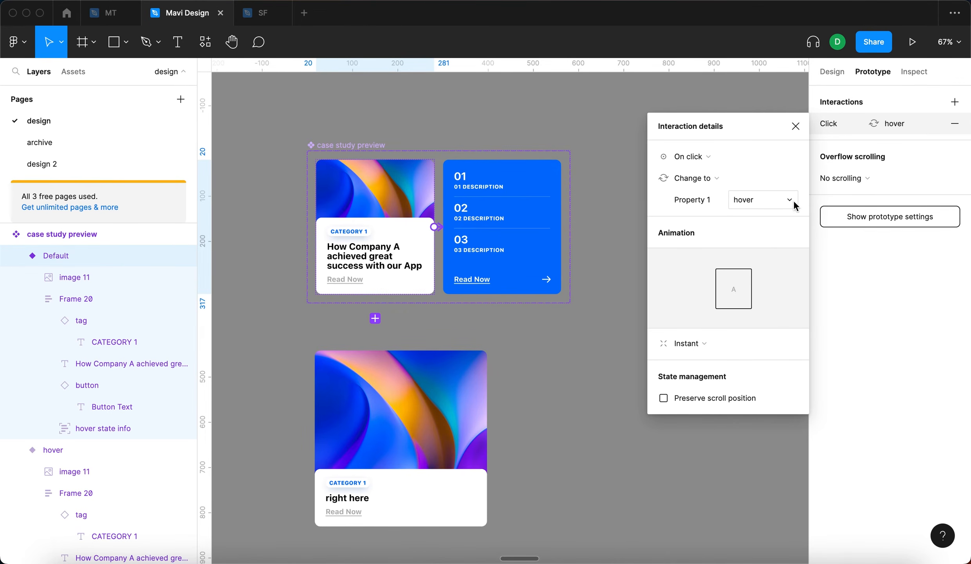
pyautogui.click(749, 157)
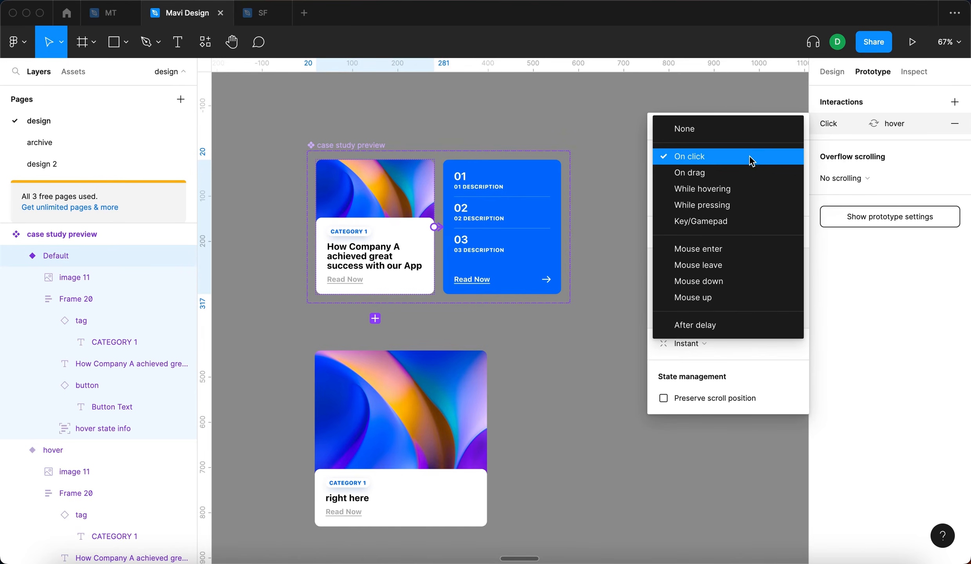
pyautogui.click(749, 189)
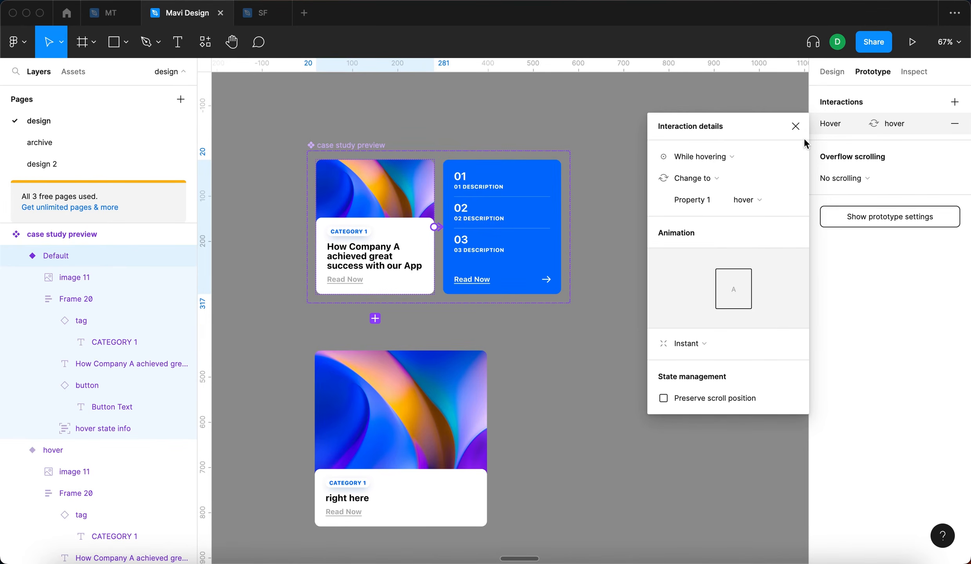
pyautogui.click(798, 127)
# Step: Place a case study preview instance from the local components over the website page's first grey placeholder, sized about 337 × 297
pyautogui.click(678, 187)
pyautogui.moveTo(689, 142); pyautogui.dragTo(439, 165)
pyautogui.scroll(-5, 496, 181)
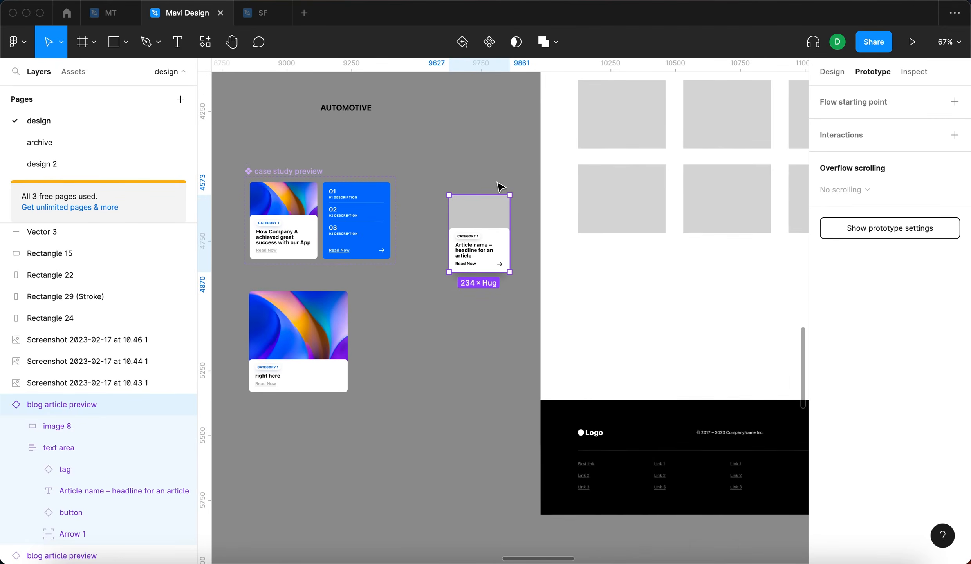
pyautogui.click(498, 183)
pyautogui.moveTo(655, 85); pyautogui.dragTo(531, 196)
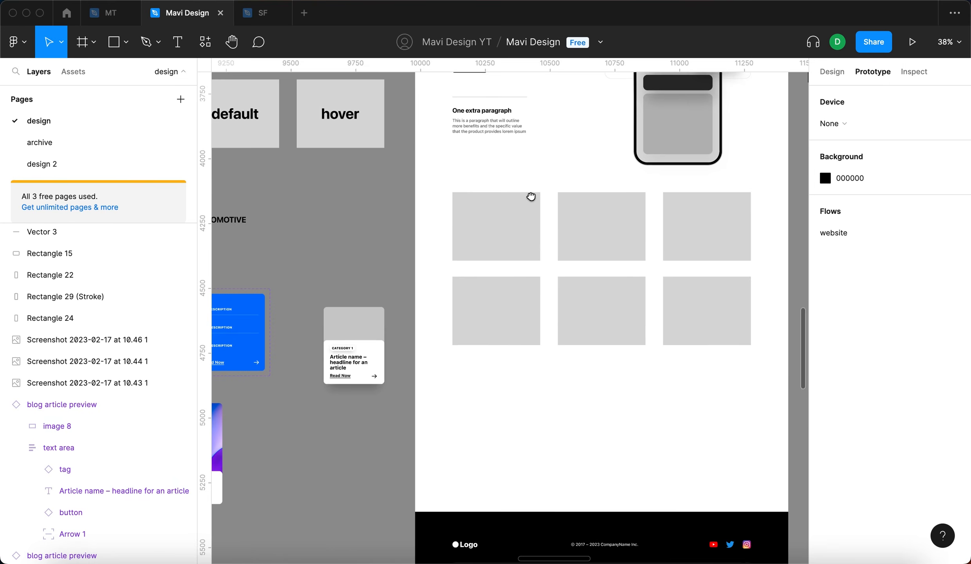
pyautogui.click(74, 71)
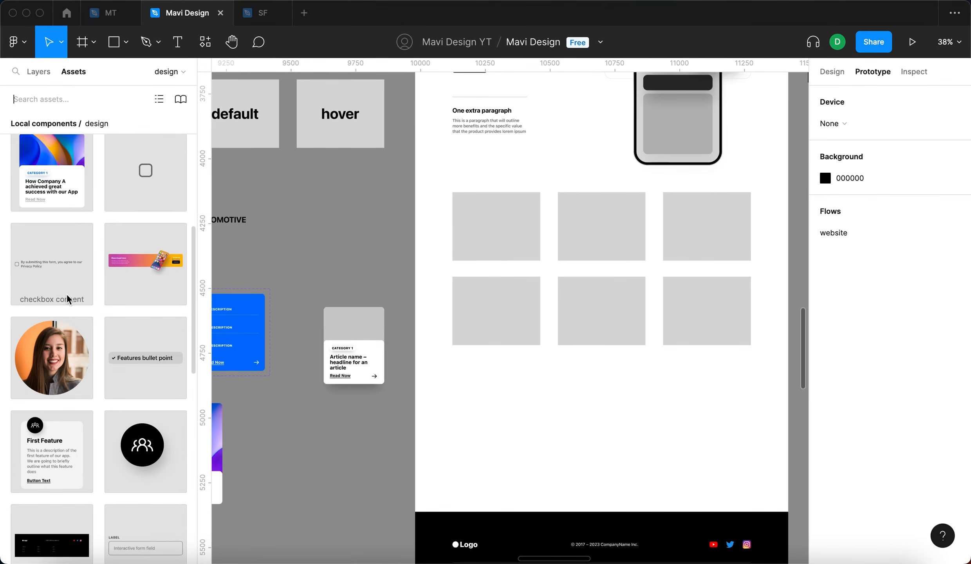
pyautogui.moveTo(66, 293); pyautogui.dragTo(578, 397)
pyautogui.click(752, 448)
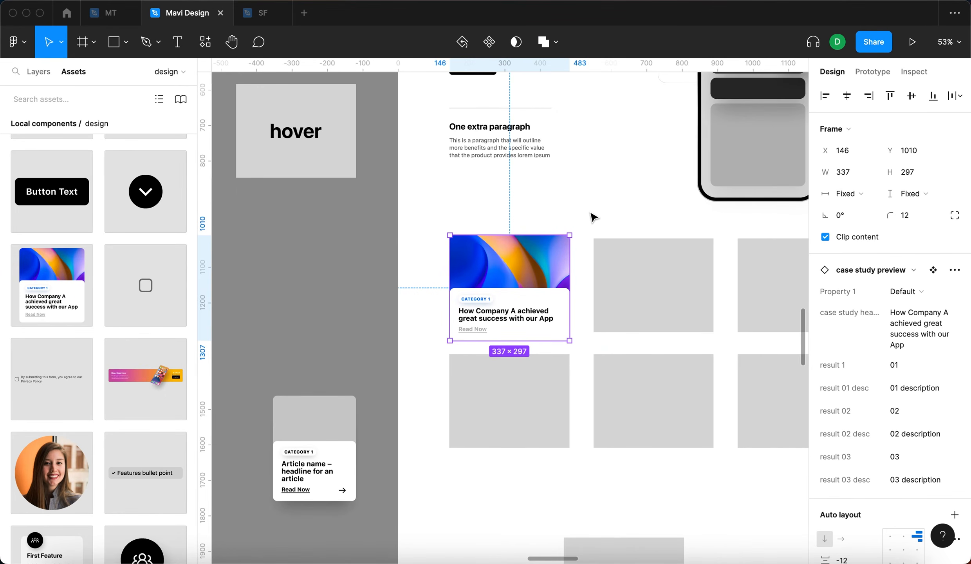
# Step: Switch the placed card instance to its hover variant and back to Default to check both states
pyautogui.click(591, 213)
pyautogui.click(565, 240)
pyautogui.click(934, 289)
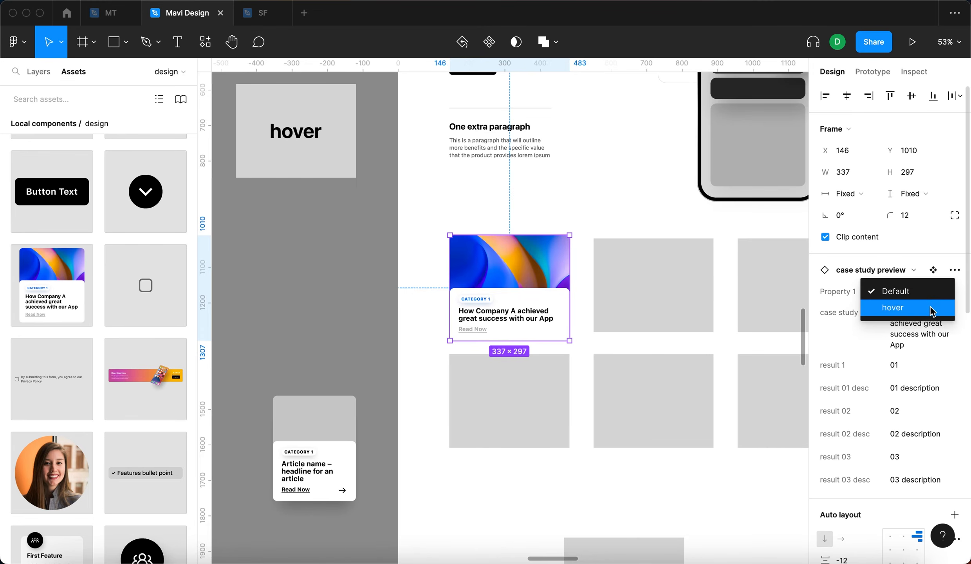
pyautogui.click(933, 310)
pyautogui.click(610, 212)
pyautogui.click(565, 241)
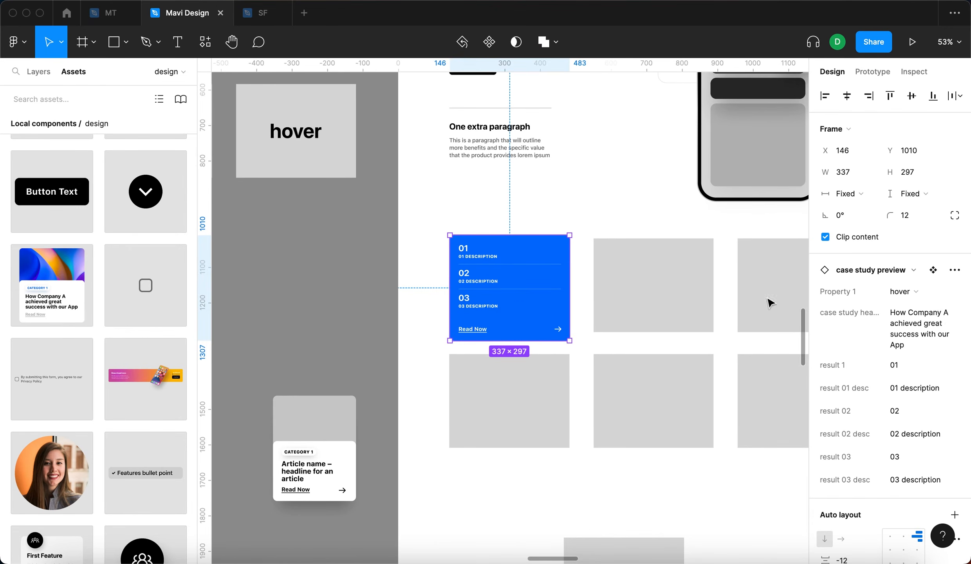
pyautogui.click(916, 291)
pyautogui.click(919, 275)
pyautogui.click(650, 213)
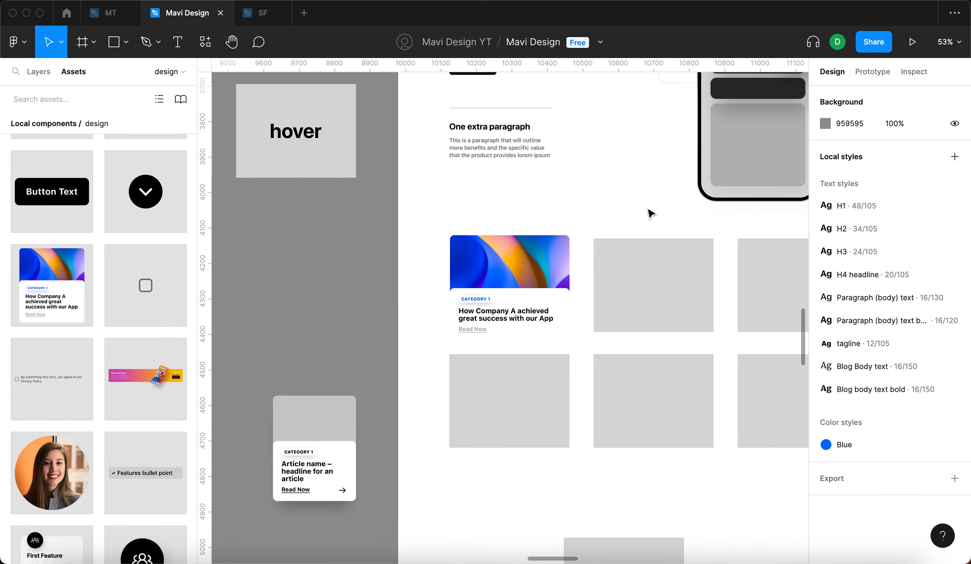
# Step: Present the website prototype and examine the case study card on the page
pyautogui.click(917, 46)
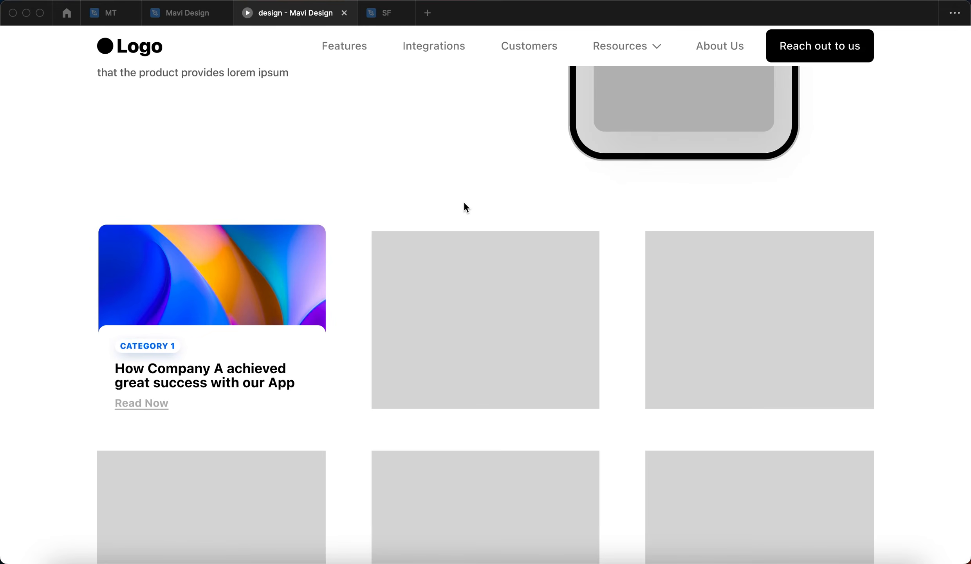
pyautogui.click(420, 167)
pyautogui.scroll(10, 419, 167)
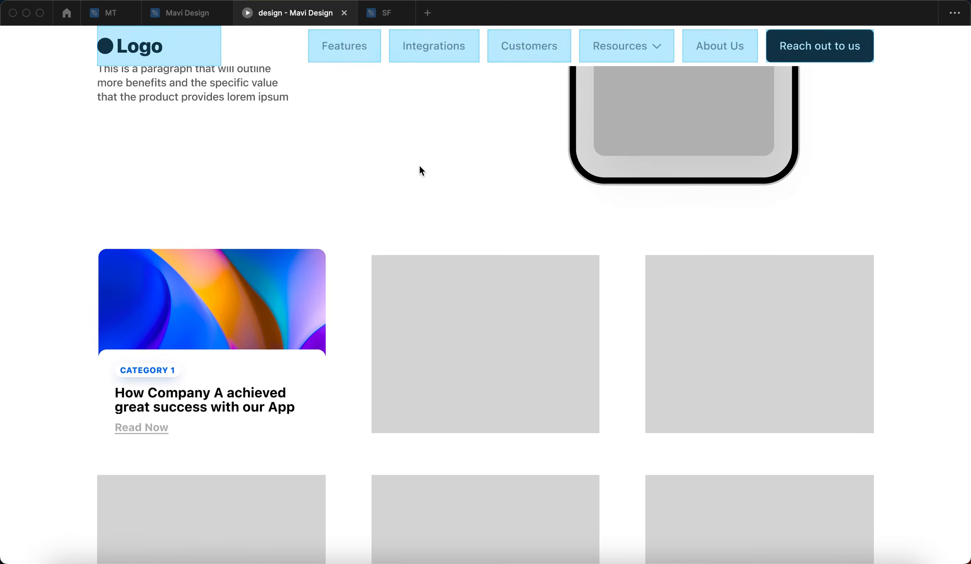
pyautogui.scroll(-8, 431, 286)
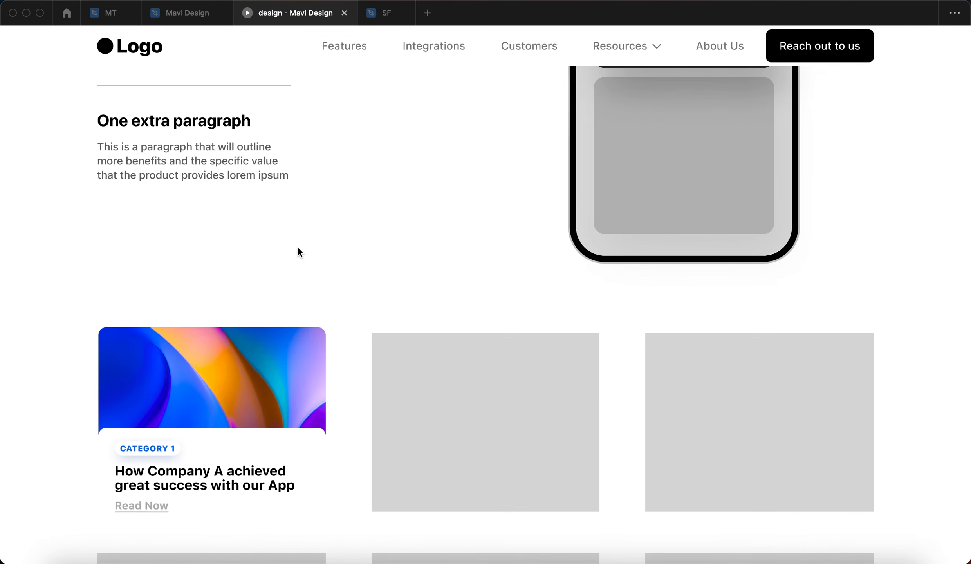
pyautogui.scroll(-2, 259, 407)
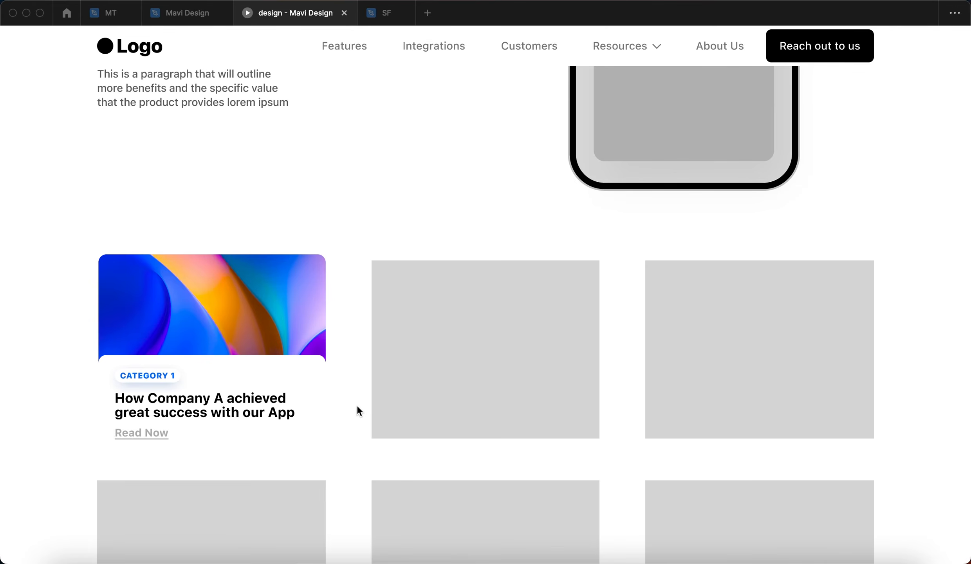
# Step: Back in the design file, set the page card's result 1 to 30% and its description to "increase in efficiency"
pyautogui.click(188, 13)
pyautogui.scroll(-5, 519, 426)
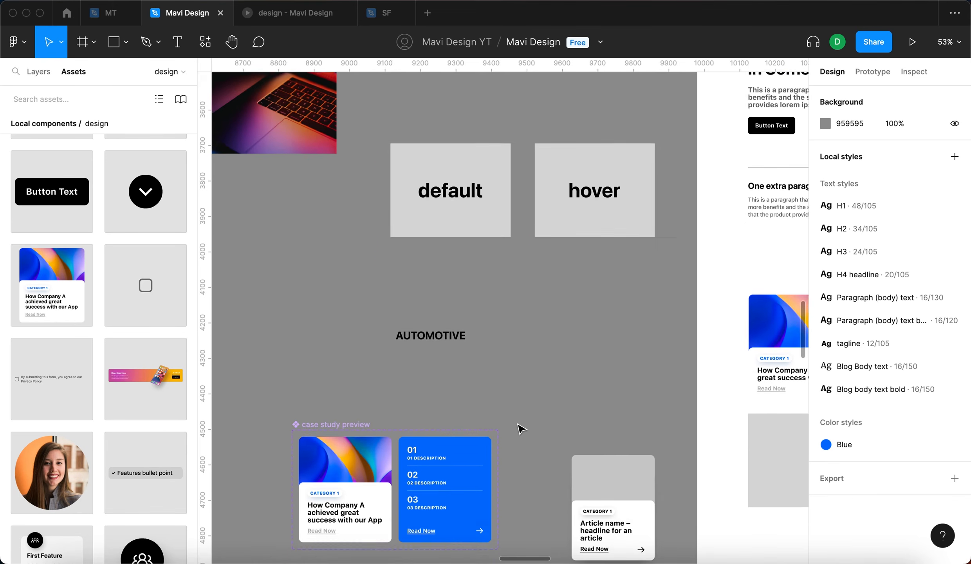
pyautogui.click(468, 362)
pyautogui.scroll(-6, 469, 364)
pyautogui.hscroll(6, 471, 365)
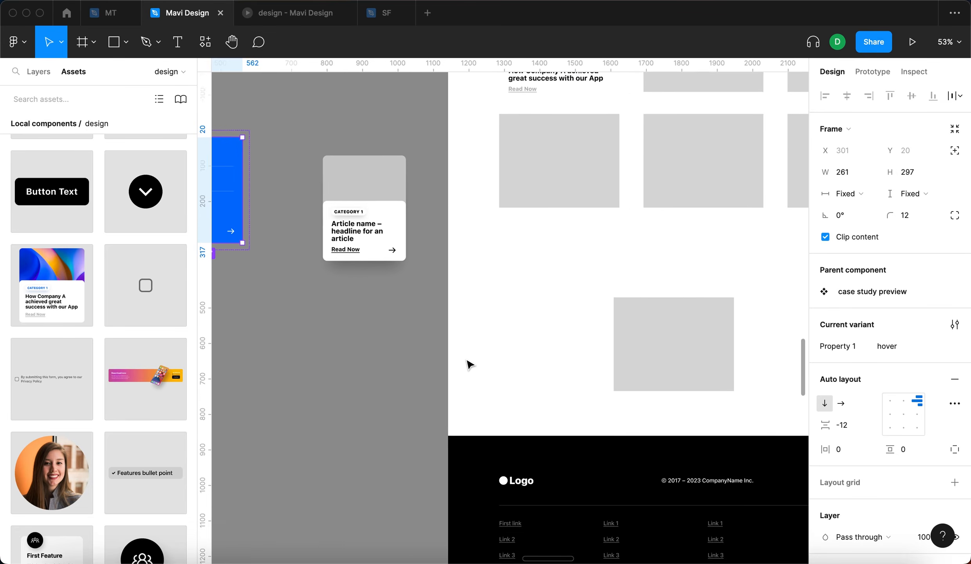
pyautogui.scroll(7, 471, 364)
pyautogui.click(489, 264)
pyautogui.click(919, 365)
pyautogui.write('30')
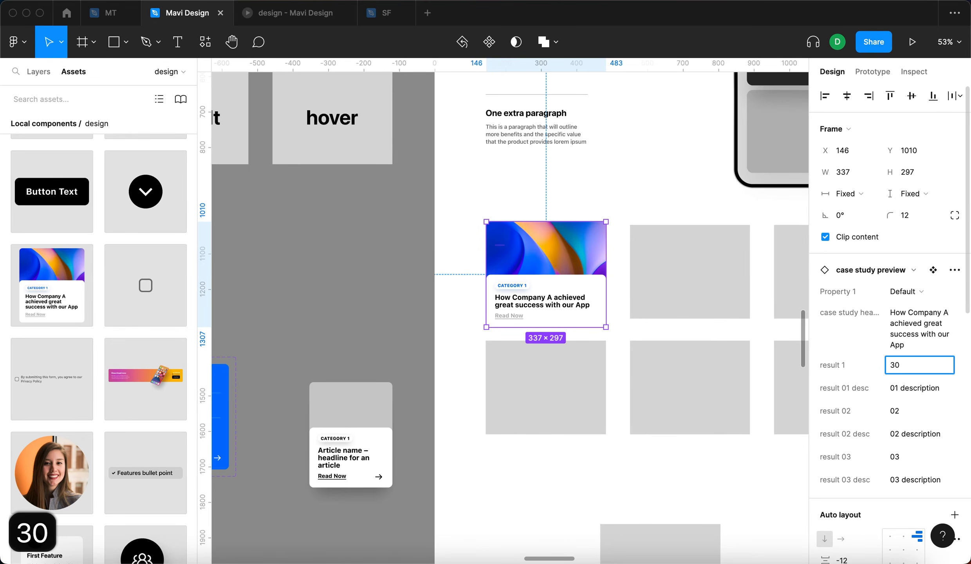
pyautogui.write('%')
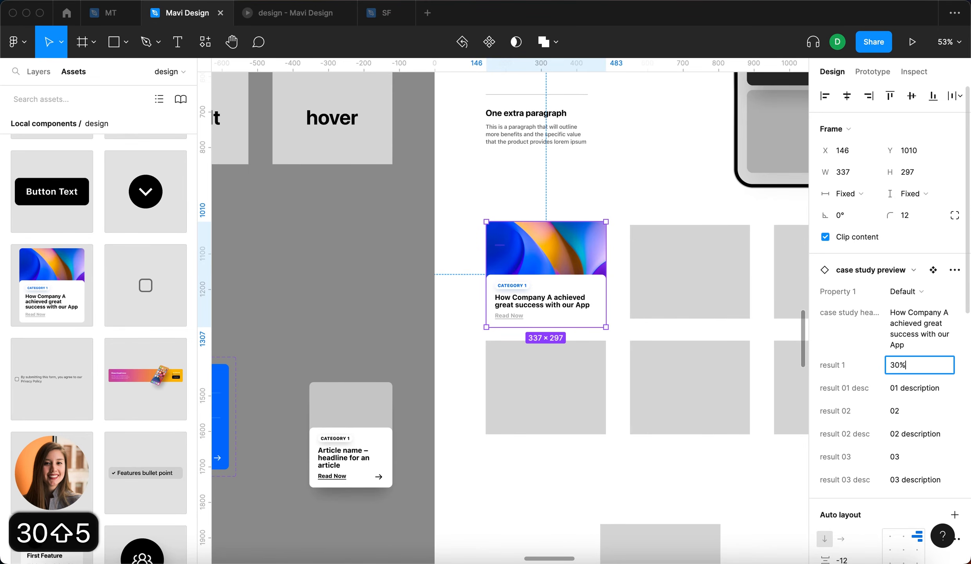
pyautogui.press('Tab')
pyautogui.write('increase in efficiency')
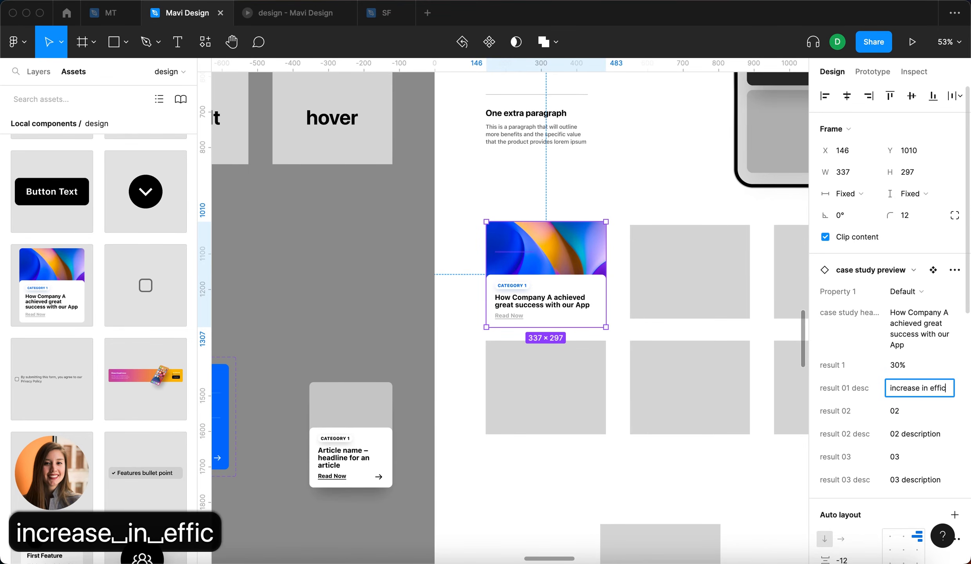
# Step: Set the page card's result 02 to 2x and its description to "creative output"
pyautogui.press('Tab')
pyautogui.write('2x')
pyautogui.click(914, 450)
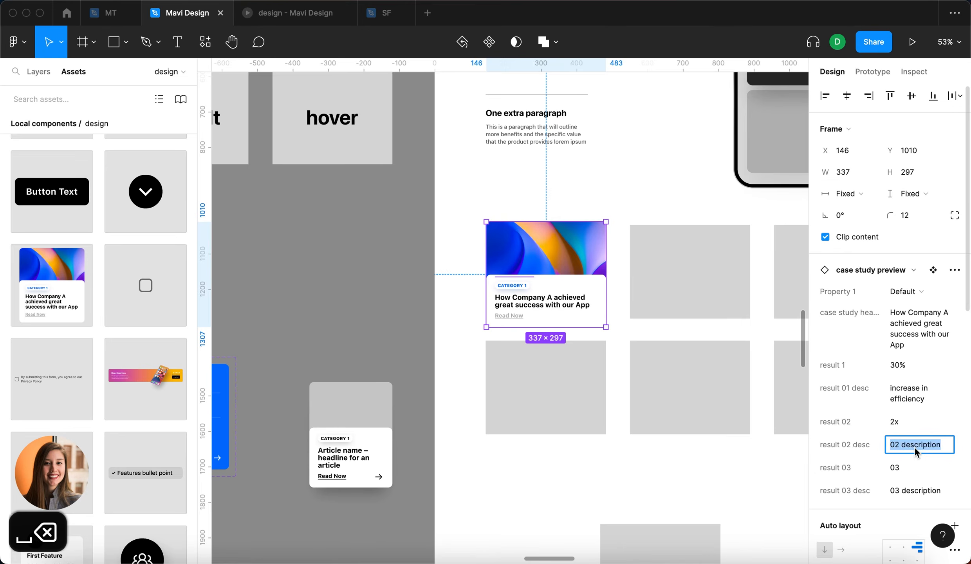
pyautogui.press('super+a')
pyautogui.write('creative output')
# Step: Set the page card's result 03 to "half" and its description to "the time needed"
pyautogui.click(917, 472)
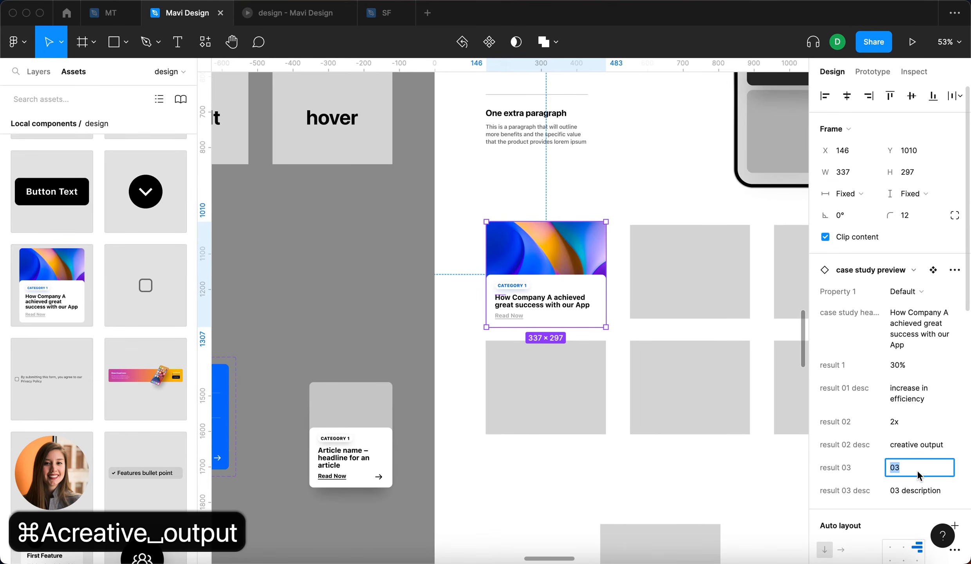
pyautogui.write('half')
pyautogui.press('Tab')
pyautogui.write('the time needed')
pyautogui.press('Return')
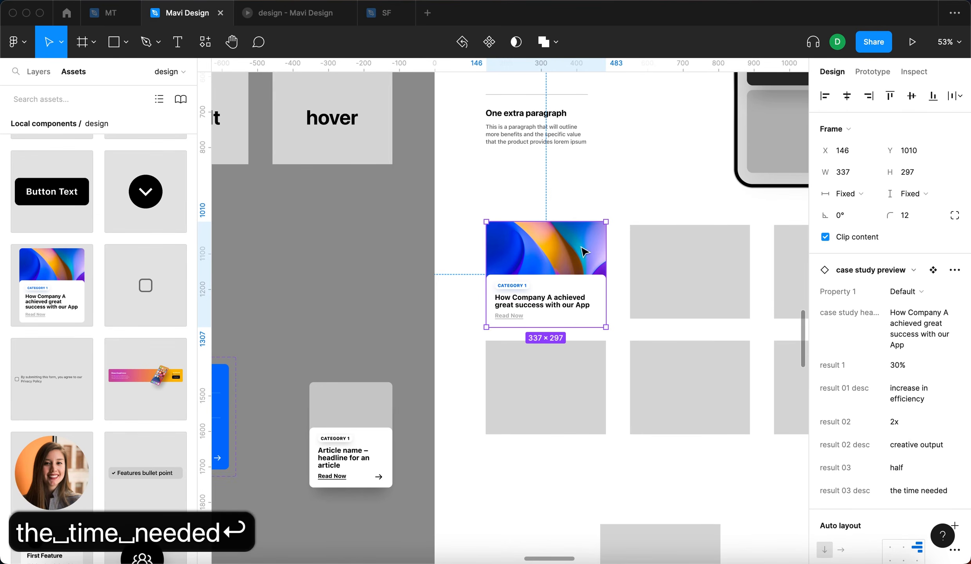
# Step: Switch to the prototype preview and check the metrics in the card's hover state
pyautogui.click(590, 199)
pyautogui.click(282, 14)
pyautogui.click(308, 279)
pyautogui.moveTo(295, 303)
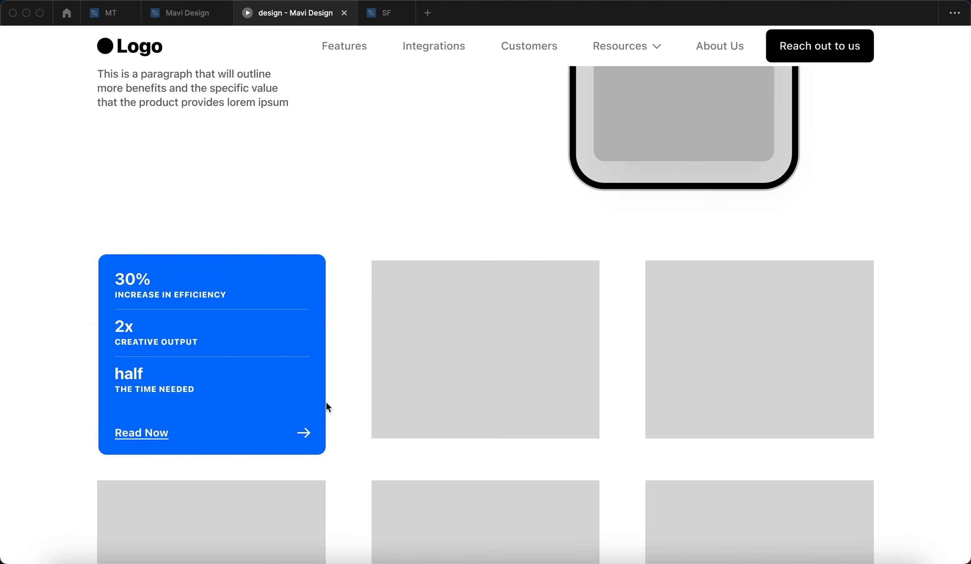
# Step: Capitalise the page card's result 03 as "Half" in the design file and return to the prototype preview
pyautogui.hotkey('ctrl', 'shift', 'Tab')
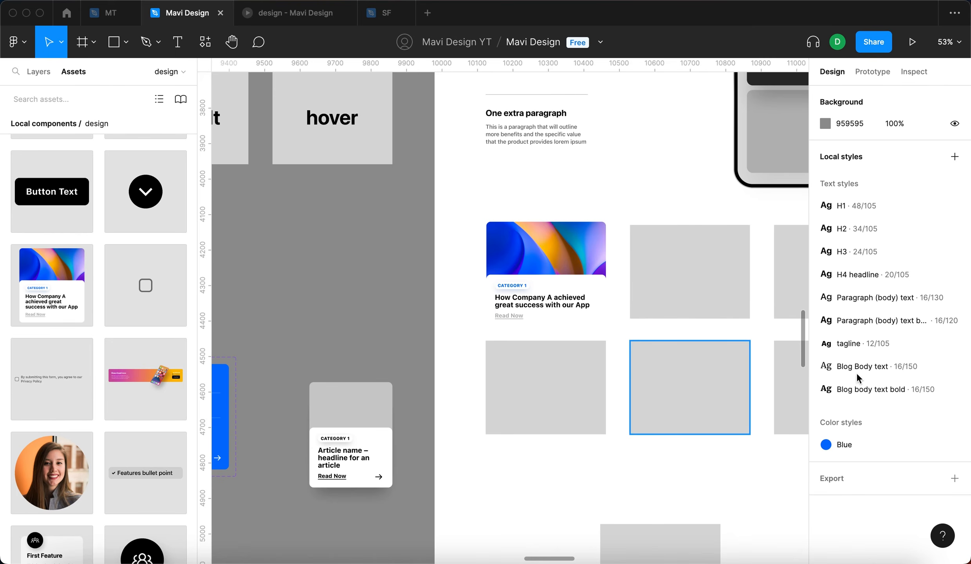
pyautogui.click(579, 281)
pyautogui.click(912, 470)
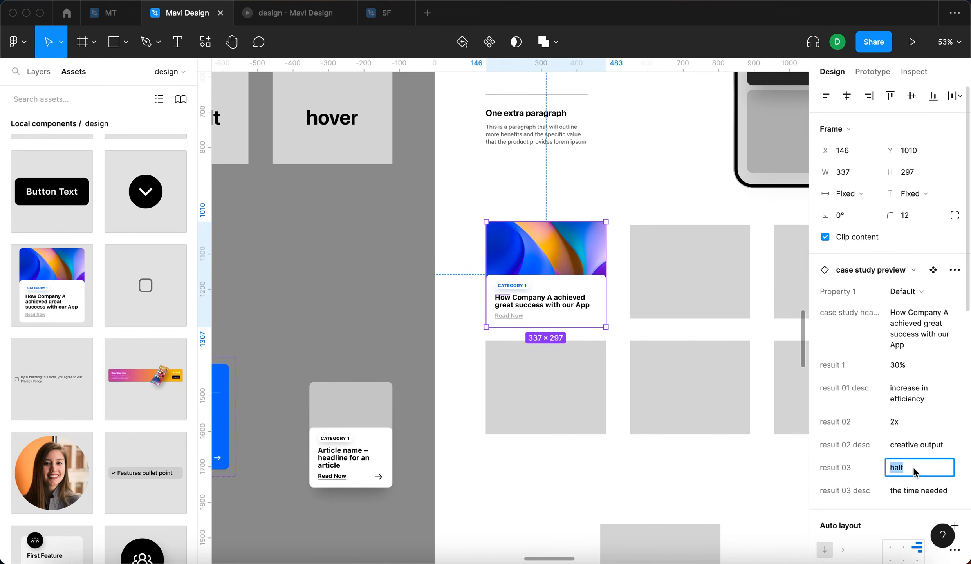
pyautogui.write('Half')
pyautogui.hotkey('ctrl', 'Tab')
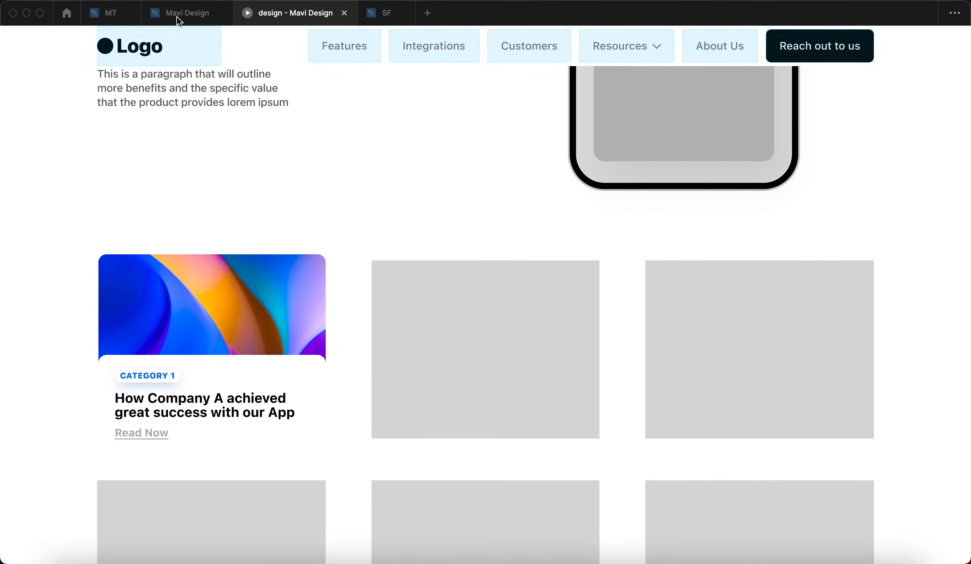
# Step: Return to the design file and add a drop shadow effect to the case study component's hover variant
pyautogui.click(178, 17)
pyautogui.click(625, 225)
pyautogui.hscroll(-5, 625, 225)
pyautogui.scroll(-2, 625, 225)
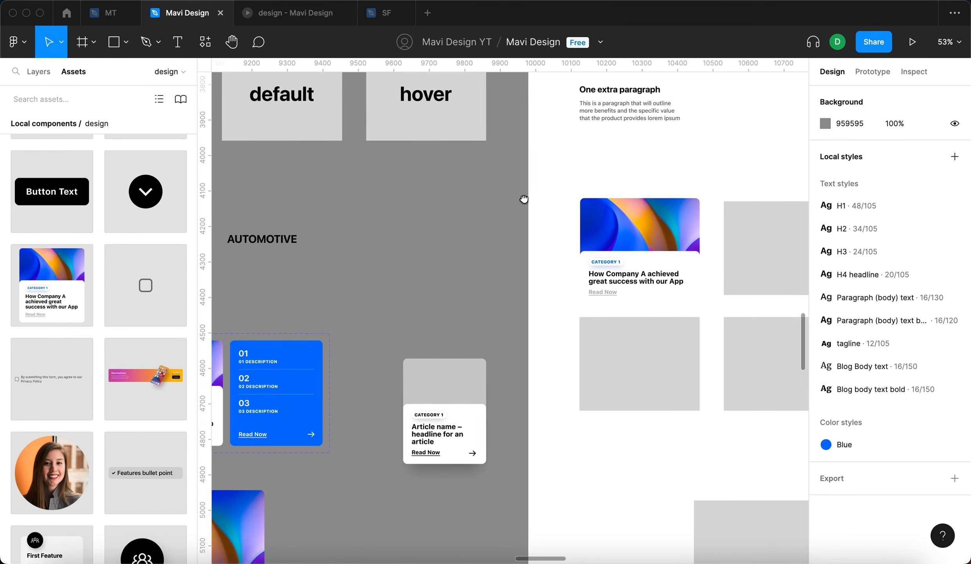
pyautogui.click(339, 383)
pyautogui.scroll(5, 339, 383)
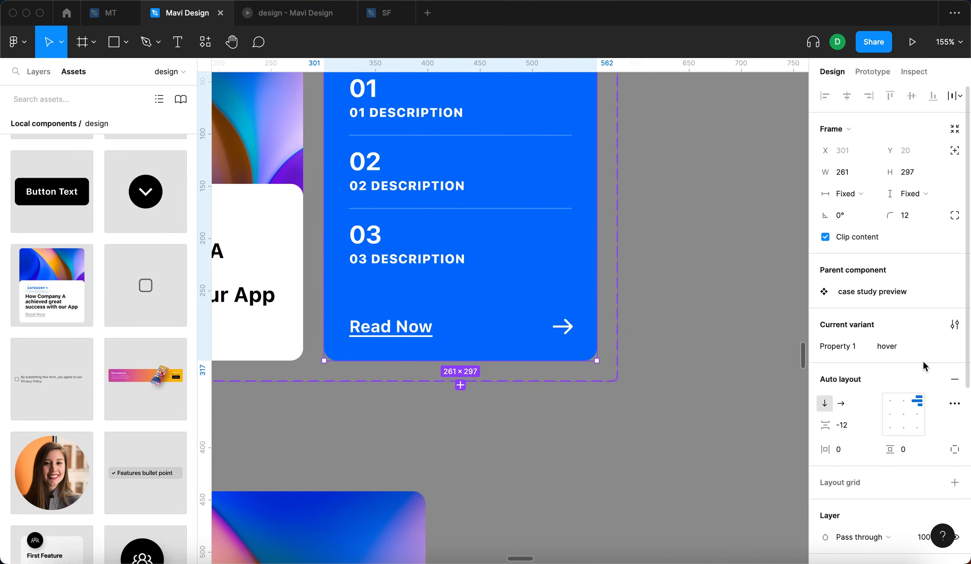
pyautogui.scroll(-5, 923, 370)
pyautogui.click(954, 479)
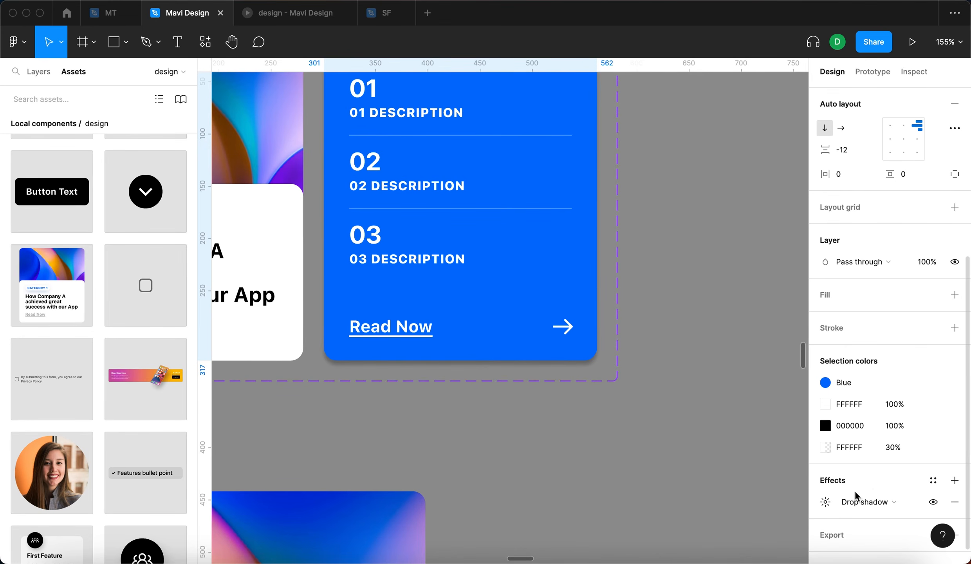
# Step: Set the hover variant's drop shadow to colour 0071FE with a Y offset of 14 and a blur of 34
pyautogui.click(829, 505)
pyautogui.click(663, 505)
pyautogui.click(503, 410)
pyautogui.click(457, 292)
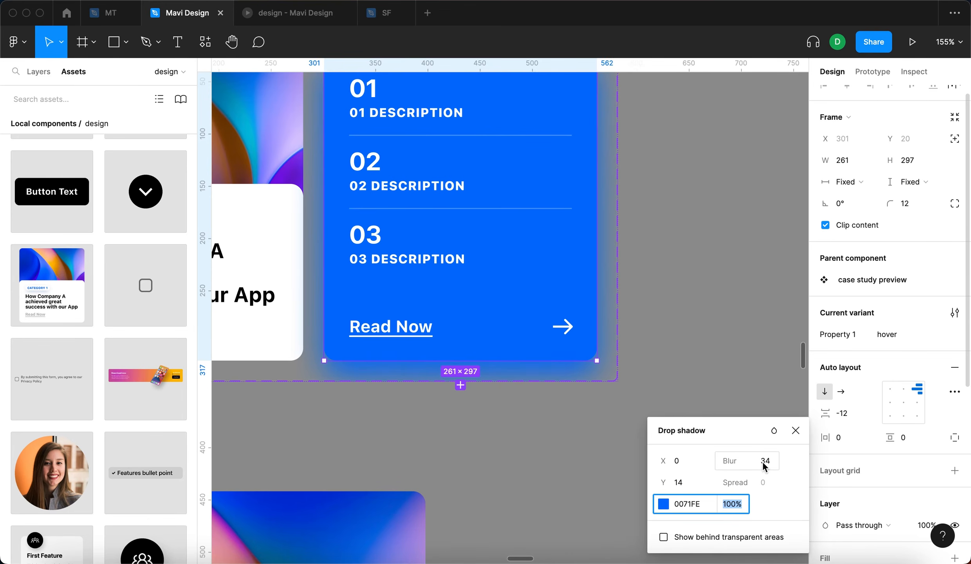
pyautogui.click(686, 483)
# Step: Reduce the opacity of the hover variant's 0071FE drop shadow to just under 20% and close the effect settings
pyautogui.click(740, 504)
pyautogui.hotkey('shift', 'Down')
pyautogui.hotkey('shift', 'Down')
pyautogui.hotkey('shift', 'Down')
pyautogui.hotkey('shift', 'Down')
pyautogui.hotkey('shift', 'Down')
pyautogui.hotkey('shift', 'Down')
pyautogui.hotkey('shift', 'Down')
pyautogui.hotkey('shift', 'Down')
pyautogui.hotkey('shift', 'Down')
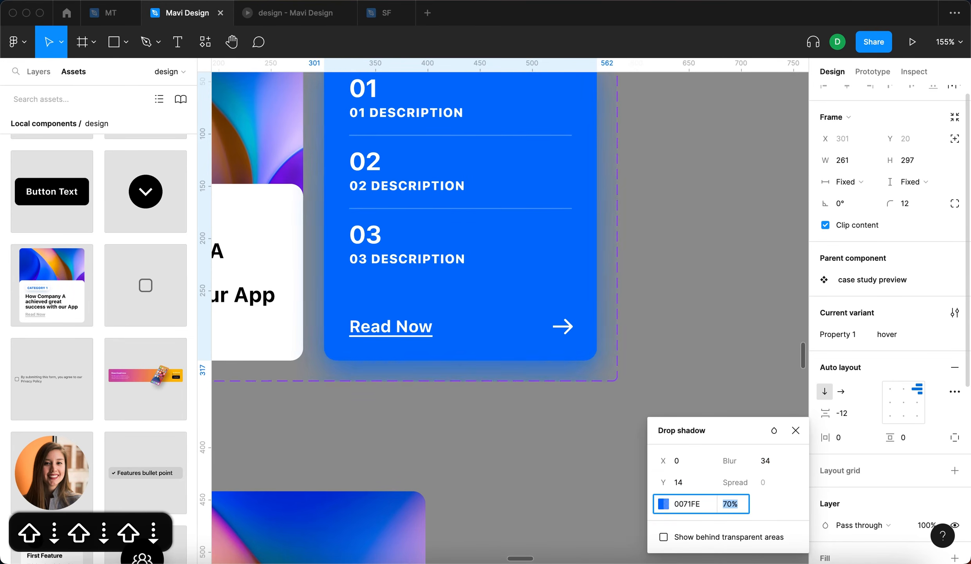
pyautogui.hotkey('shift', 'Up')
pyautogui.hotkey('shift', 'Down')
pyautogui.hotkey('shift', 'Up')
pyautogui.press('Down')
pyautogui.press('Down')
pyautogui.press('Down')
pyautogui.press('Down')
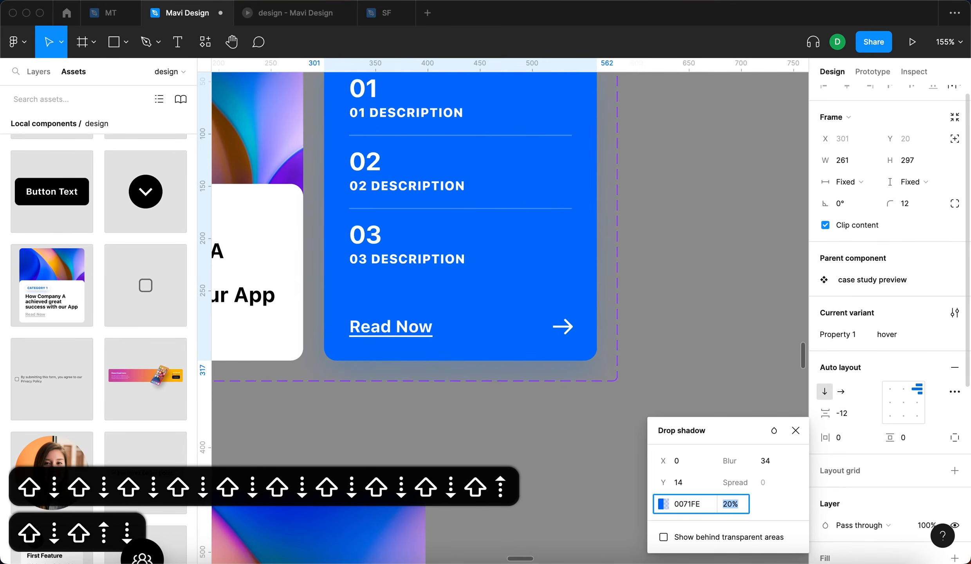
pyautogui.press('Return')
pyautogui.click(794, 431)
pyautogui.click(715, 316)
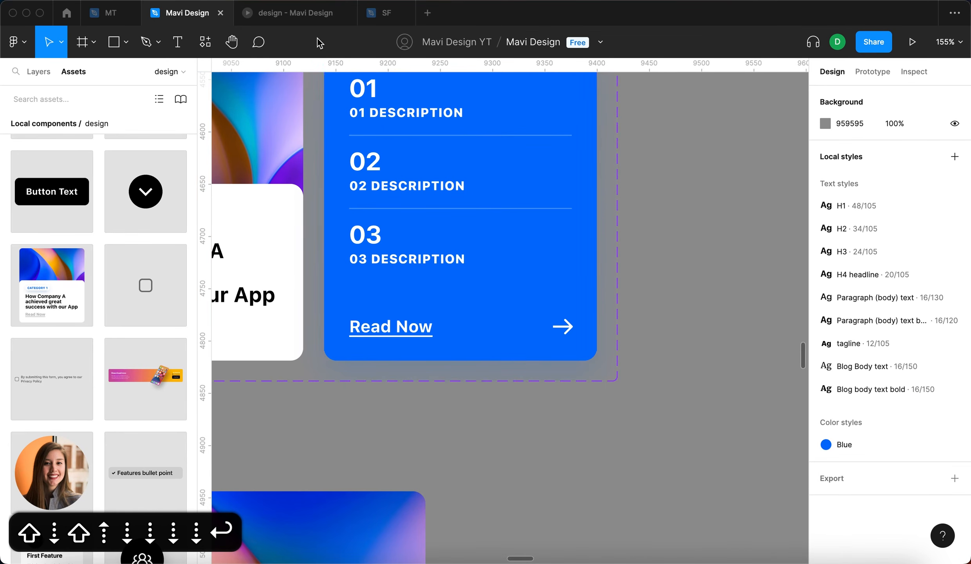
# Step: Check the case study card in the prototype preview and return to the design file
pyautogui.click(297, 13)
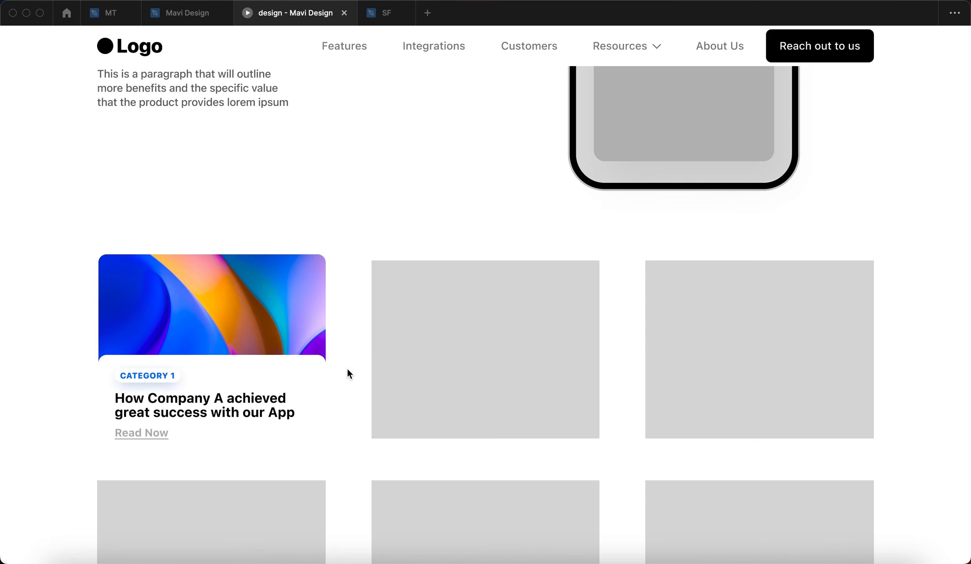
pyautogui.click(365, 363)
pyautogui.hotkey('ctrl', 'shift', 'Tab')
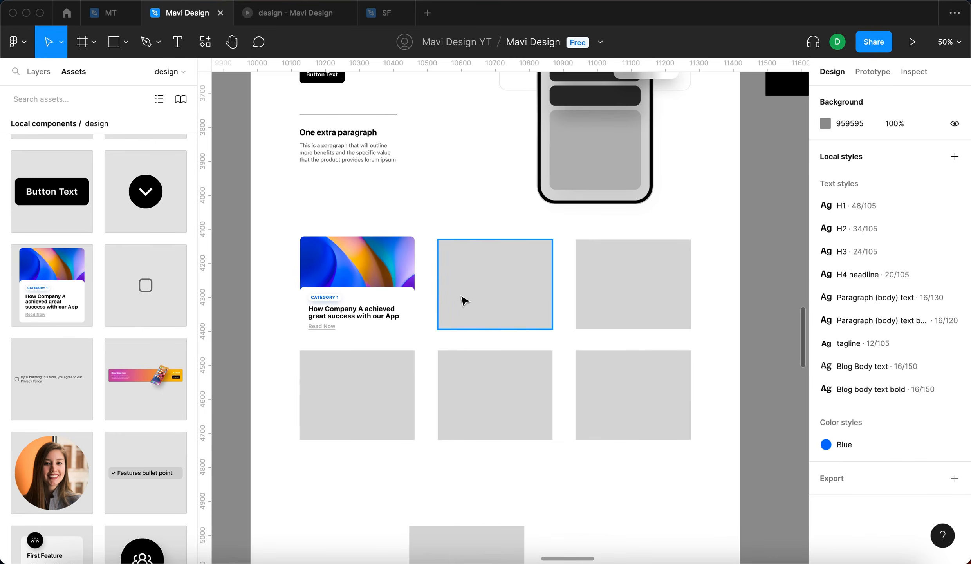
# Step: Try an off-white FAFAFA fill on the text area of the case study component's default variant and compare it on the page
pyautogui.scroll(3, 425, 283)
pyautogui.scroll(3, 428, 287)
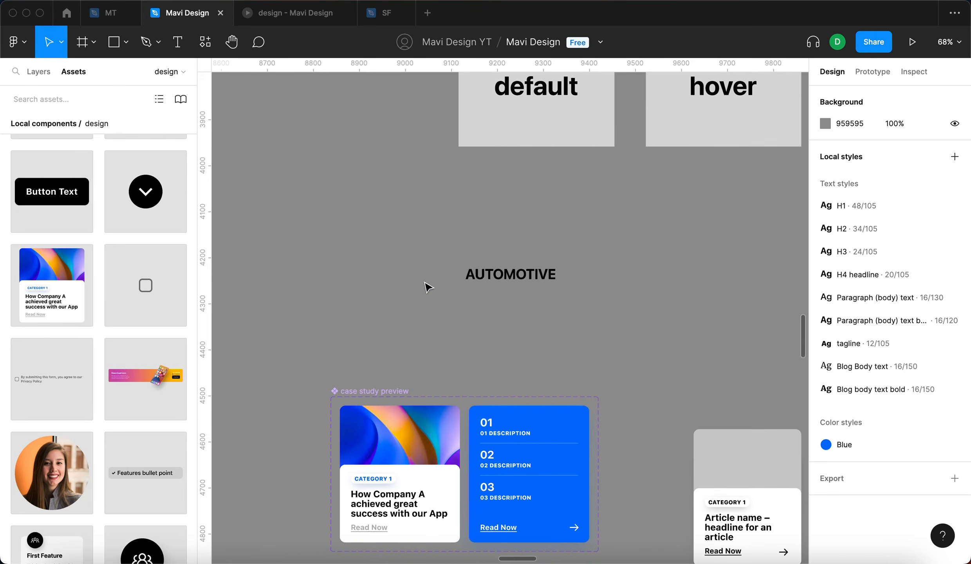
pyautogui.hscroll(-5, 425, 281)
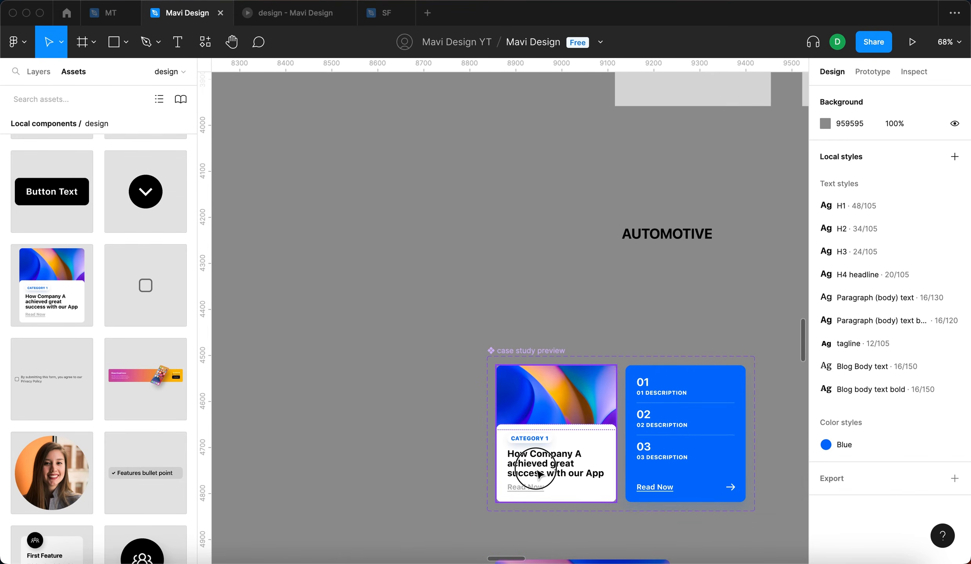
pyautogui.click(539, 474)
pyautogui.scroll(-4, 827, 401)
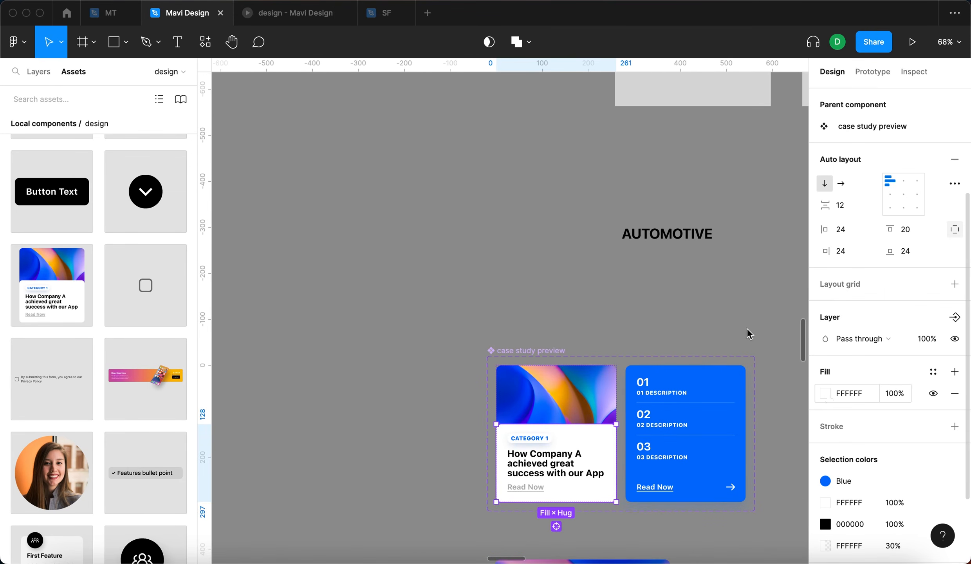
pyautogui.click(825, 393)
pyautogui.moveTo(656, 238); pyautogui.dragTo(631, 234)
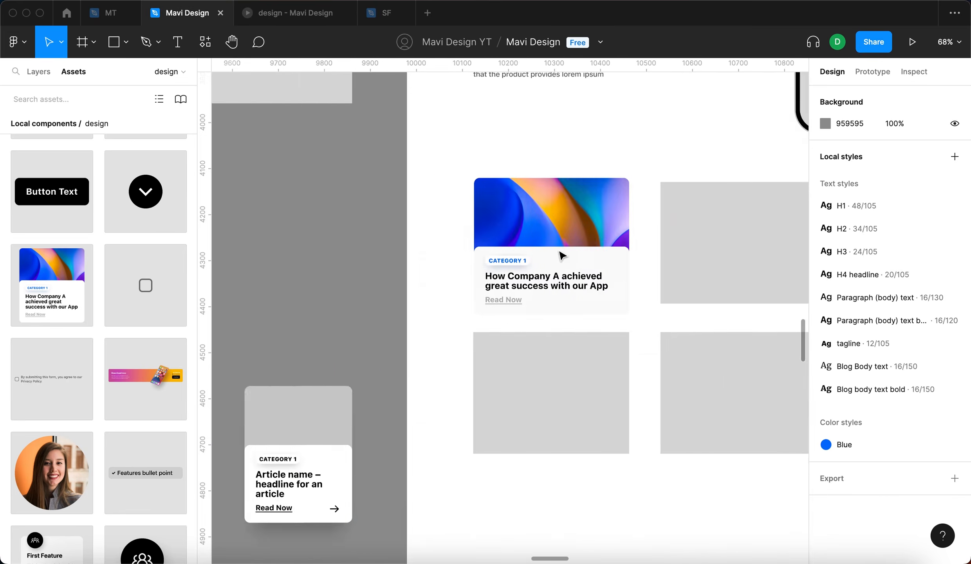
pyautogui.hscroll(8, 562, 255)
pyautogui.hscroll(-3, 561, 255)
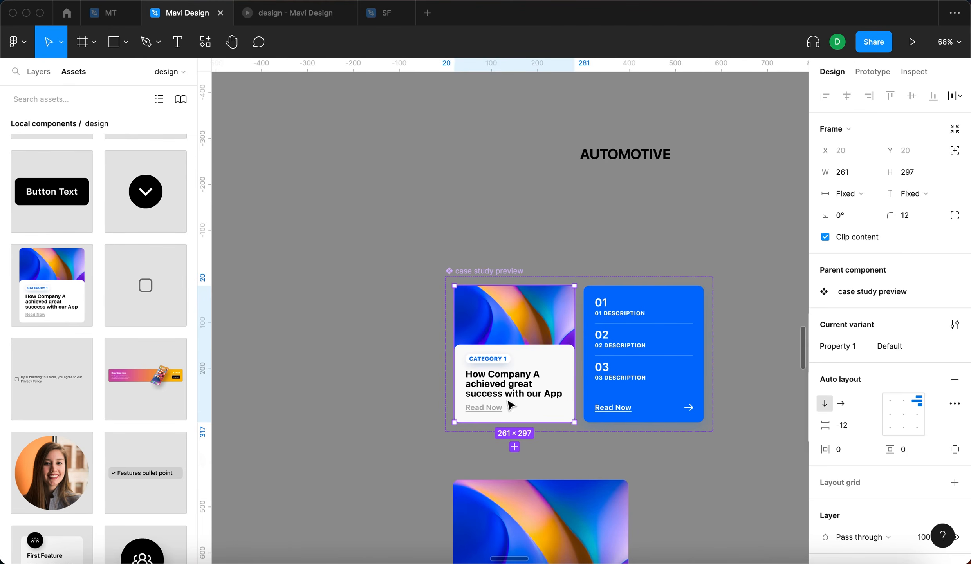
# Step: Try a light grey F2F2F2 fill on the default variant's text area
pyautogui.doubleClick(509, 405)
pyautogui.scroll(-3, 828, 419)
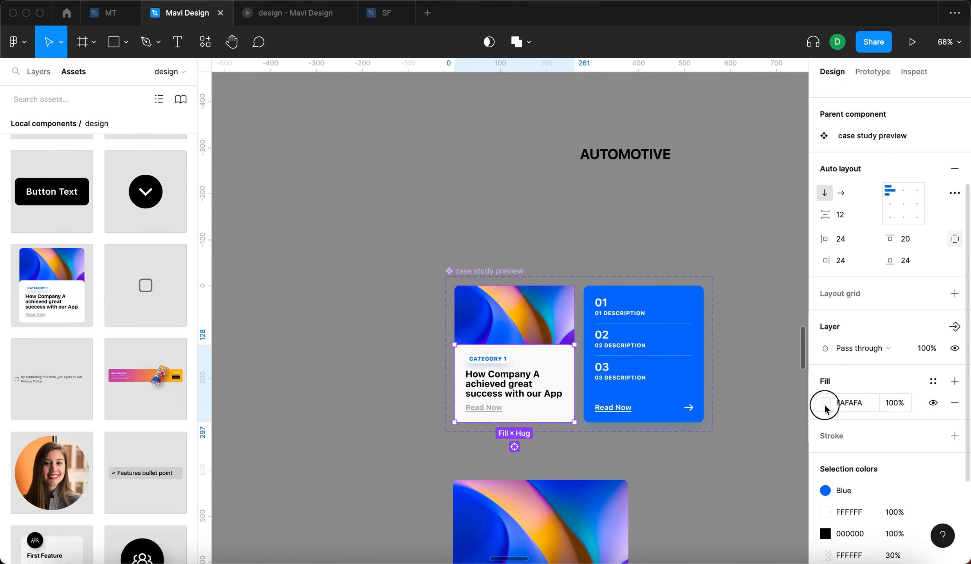
pyautogui.click(825, 404)
pyautogui.moveTo(666, 259); pyautogui.dragTo(647, 234)
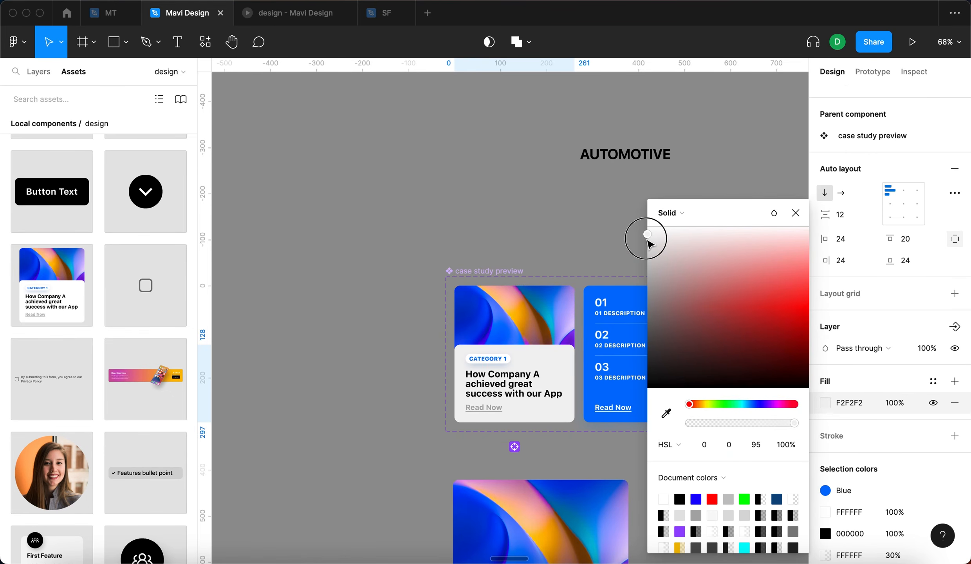
pyautogui.hscroll(5, 535, 143)
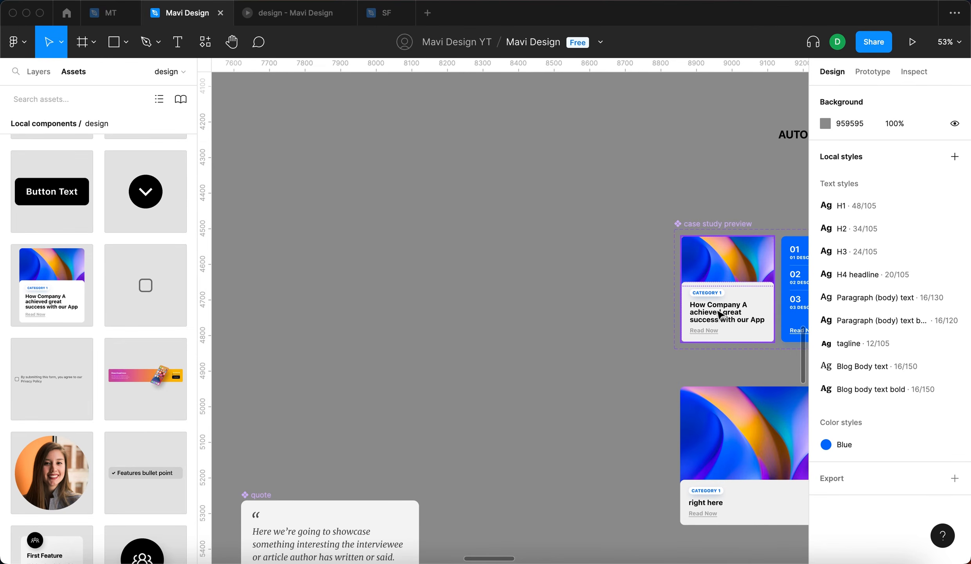
# Step: Return the fill of the default variant's text area to white FFFFFF
pyautogui.doubleClick(729, 318)
pyautogui.scroll(-3, 906, 409)
pyautogui.click(829, 438)
pyautogui.moveTo(726, 351); pyautogui.dragTo(587, 150)
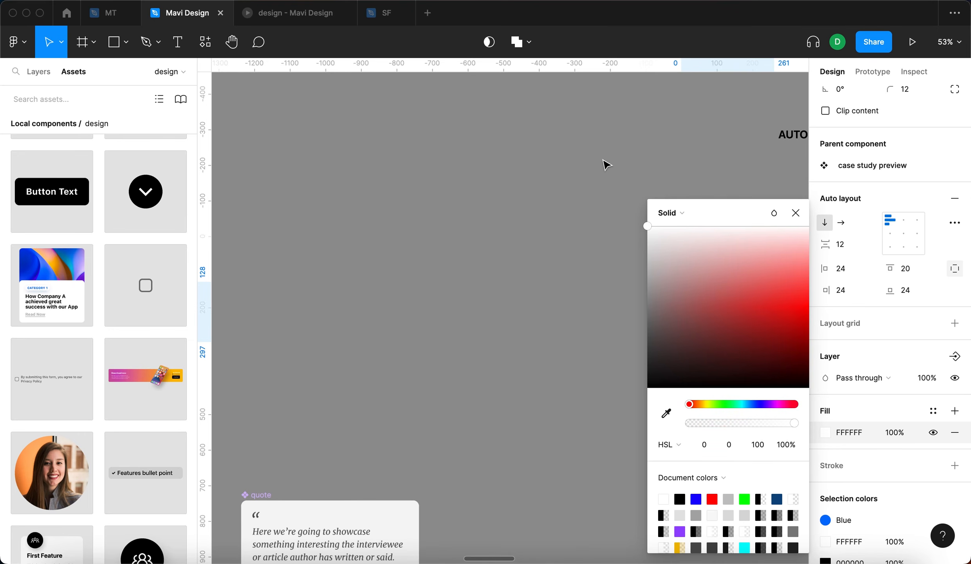
# Step: Add a 1 px inside stroke in 000000 to the default variant's text area and lower its opacity to a faint outline
pyautogui.click(954, 465)
pyautogui.hscroll(8, 590, 390)
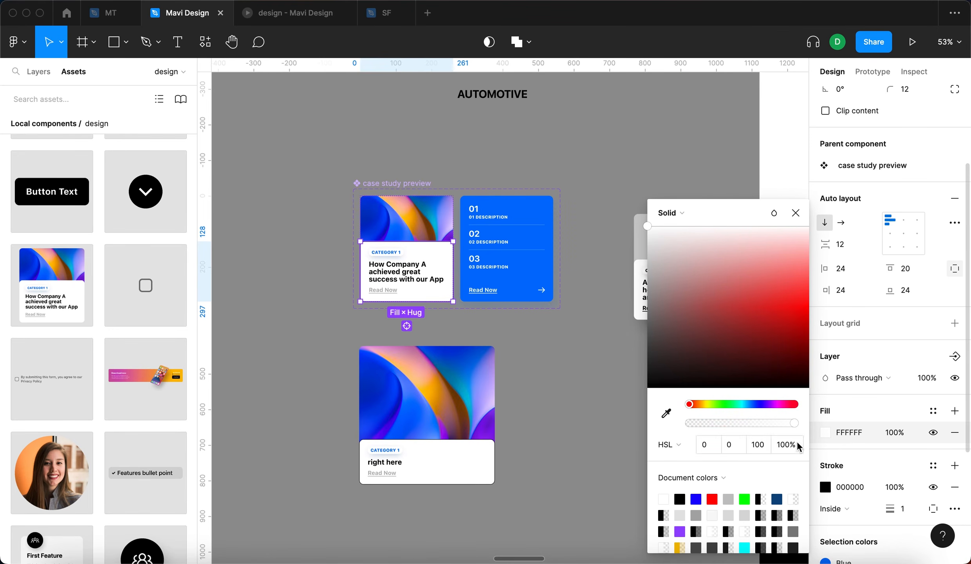
pyautogui.hotkey('shift', 'Down')
pyautogui.hotkey('shift', 'Down')
pyautogui.hotkey('shift', 'Down')
pyautogui.hotkey('shift', 'Down')
pyautogui.hotkey('shift', 'Down')
pyautogui.hotkey('shift', 'Down')
pyautogui.hotkey('shift', 'Down')
pyautogui.hotkey('shift', 'Down')
pyautogui.hotkey('shift', 'Down')
pyautogui.hotkey('shift', 'Down')
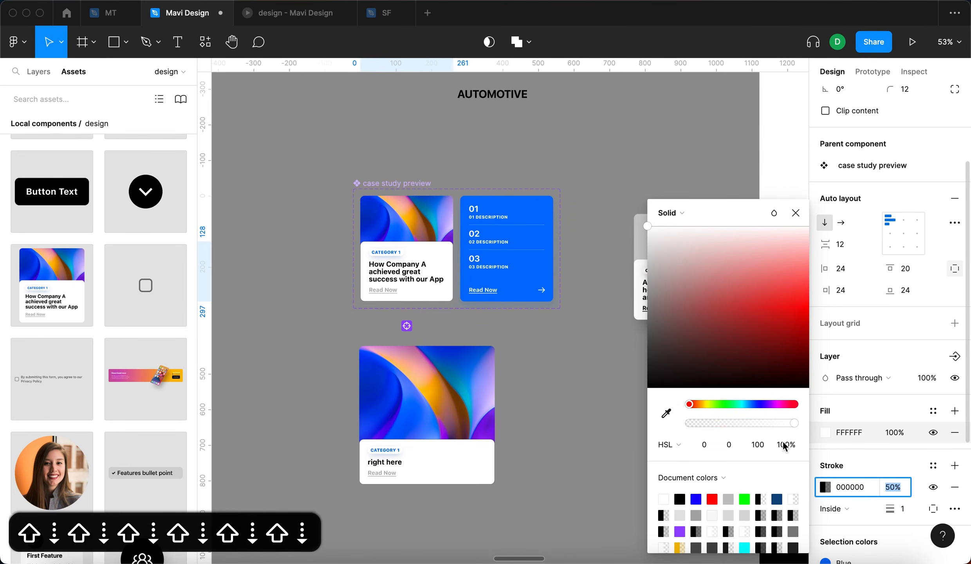
pyautogui.hotkey('shift', 'Up')
pyautogui.press('Return')
pyautogui.click(563, 346)
pyautogui.hscroll(8, 563, 347)
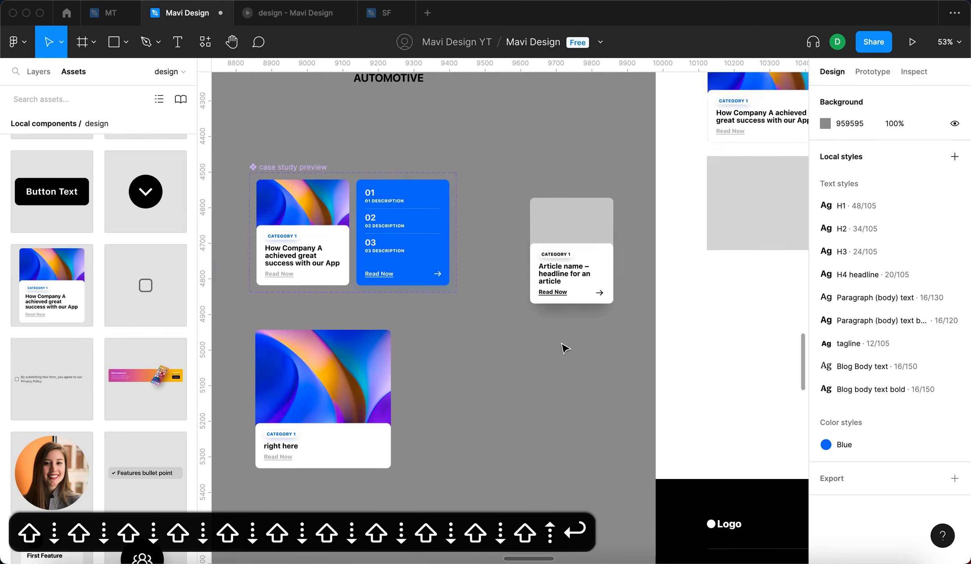
# Step: Delete the five grey placeholder rectangles around the case study card on the page
pyautogui.scroll(5, 634, 335)
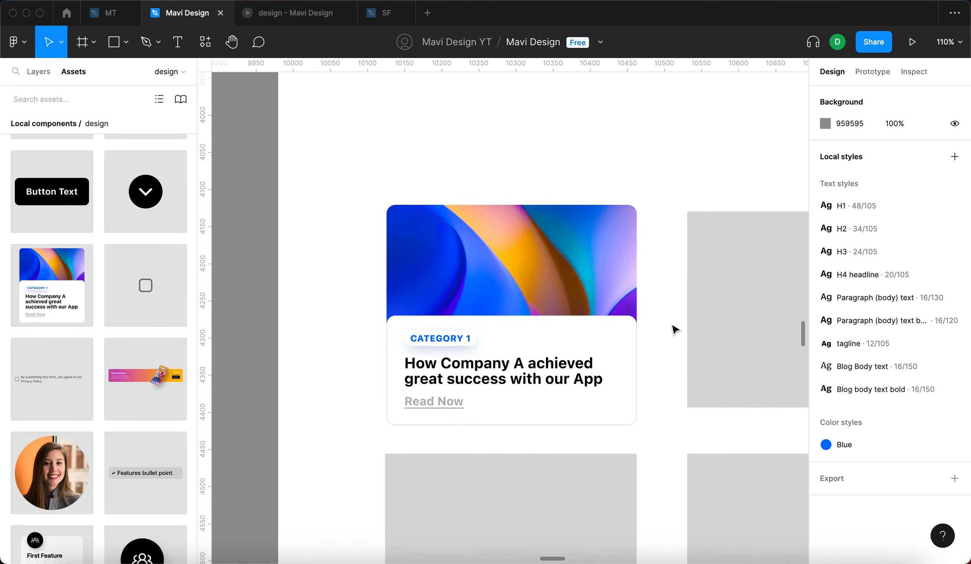
pyautogui.scroll(-5, 685, 310)
pyautogui.click(516, 286)
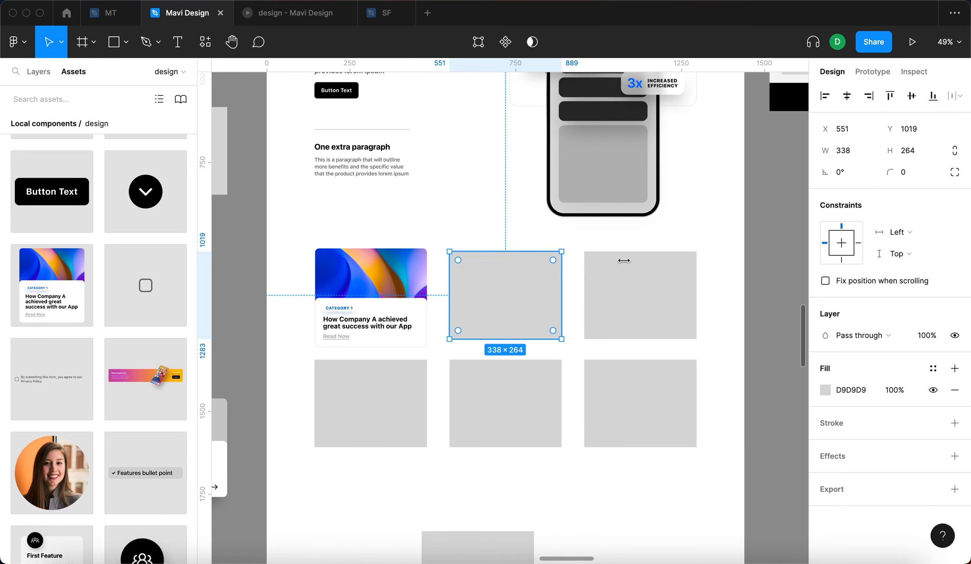
pyautogui.keyDown('shift'); pyautogui.click(640, 297); pyautogui.keyUp('shift')
pyautogui.keyDown('shift'); pyautogui.click(641, 416); pyautogui.keyUp('shift')
pyautogui.keyDown('shift'); pyautogui.click(507, 416); pyautogui.keyUp('shift')
pyautogui.keyDown('shift'); pyautogui.click(357, 389); pyautogui.keyUp('shift')
pyautogui.press('BackSpace')
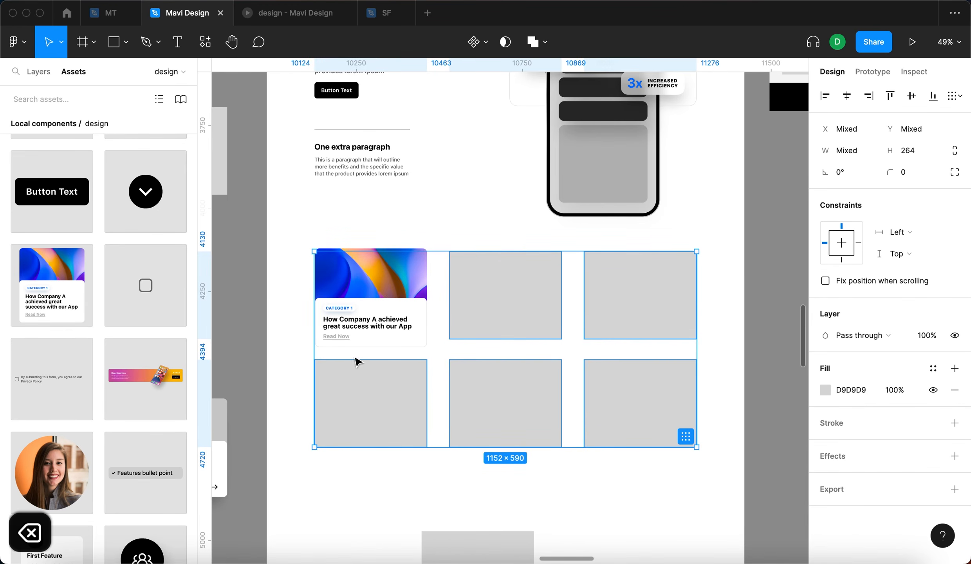
# Step: Duplicate the case study card horizontally to make a row of three cards on the page
pyautogui.click(347, 312)
pyautogui.scroll(3, 347, 311)
pyautogui.moveTo(408, 319); pyautogui.dragTo(537, 319)
# Step: Show the layout grids and move the third card to X 959, flush with the last grid column
pyautogui.hotkey('shift', 'g')
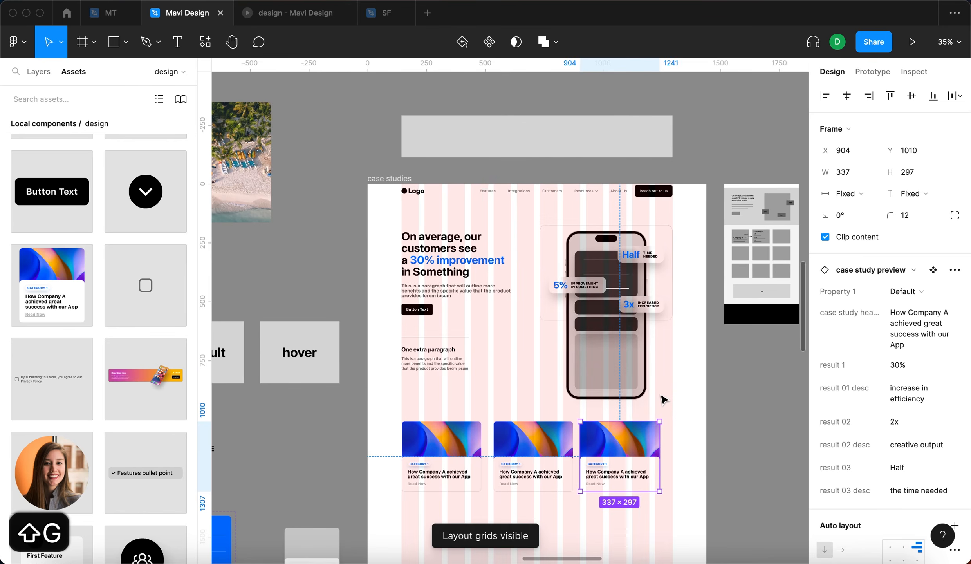
pyautogui.scroll(5, 662, 399)
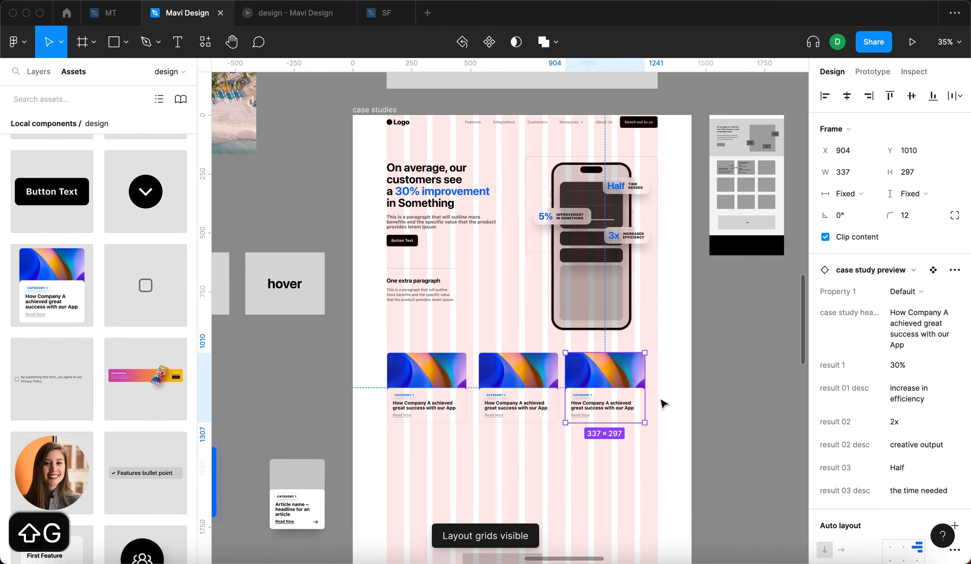
pyautogui.moveTo(575, 375); pyautogui.dragTo(595, 373)
pyautogui.scroll(4, 544, 370)
pyautogui.hscroll(-1, 529, 367)
pyautogui.hscroll(5, 648, 347)
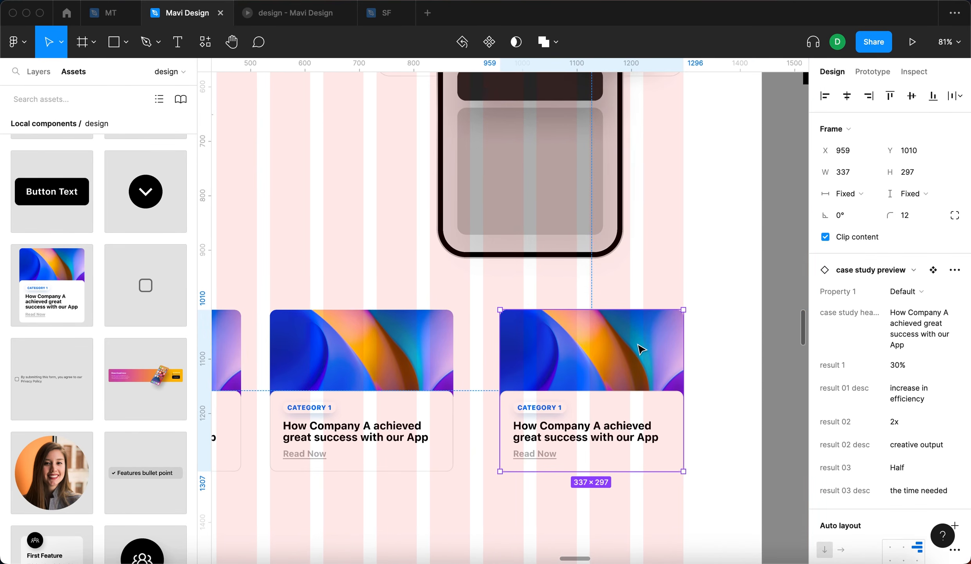
# Step: Widen the first card to 366 so that it spans four layout grid columns
pyautogui.hscroll(-3, 533, 348)
pyautogui.hscroll(-4, 536, 352)
pyautogui.click(512, 317)
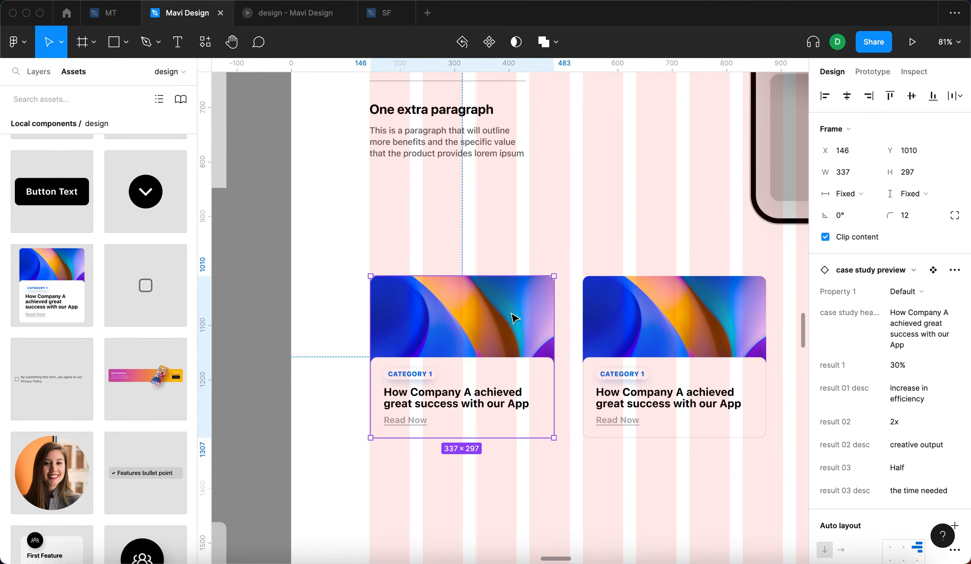
pyautogui.moveTo(553, 306); pyautogui.dragTo(569, 305)
pyautogui.hscroll(4, 548, 321)
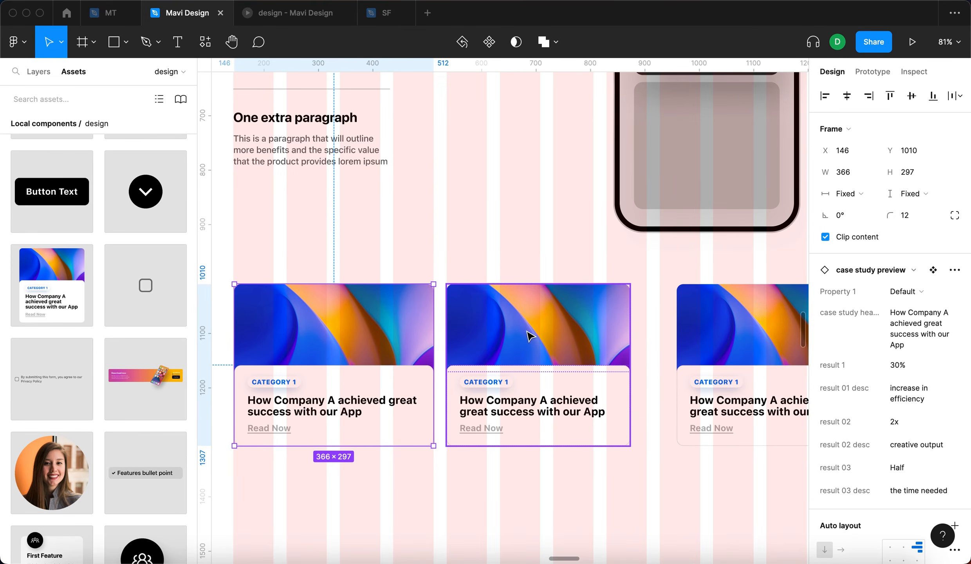
# Step: Fit the second and third cards to four grid columns each, with 24 px gaps between the cards
pyautogui.click(500, 336)
pyautogui.moveTo(500, 335); pyautogui.dragTo(501, 335)
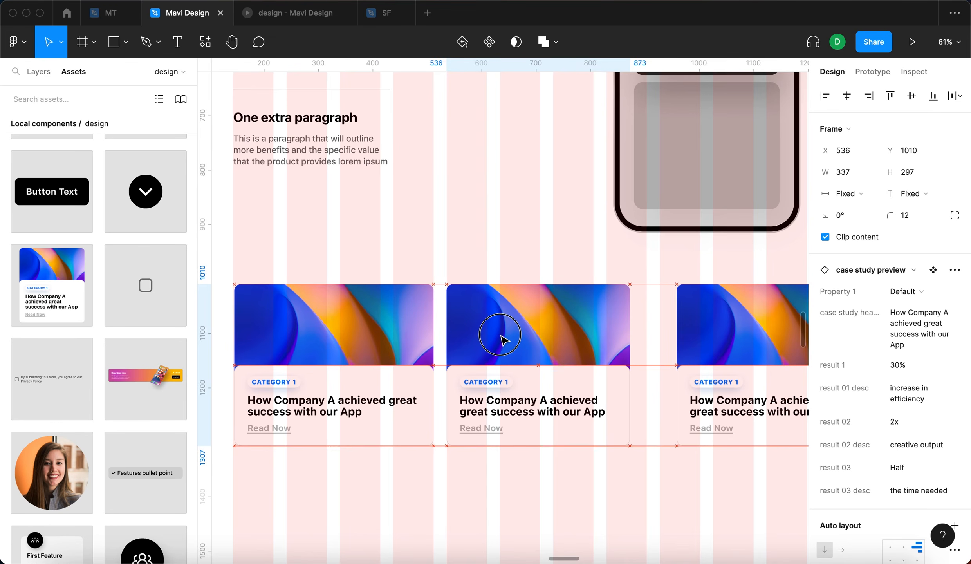
pyautogui.moveTo(499, 330); pyautogui.dragTo(474, 330)
# Step: Duplicate the row of three cards below itself, leaving a vertical gap matching the 24 px column gap, and hide the layout grids
pyautogui.keyDown('shift'); pyautogui.click(273, 299); pyautogui.keyUp('shift')
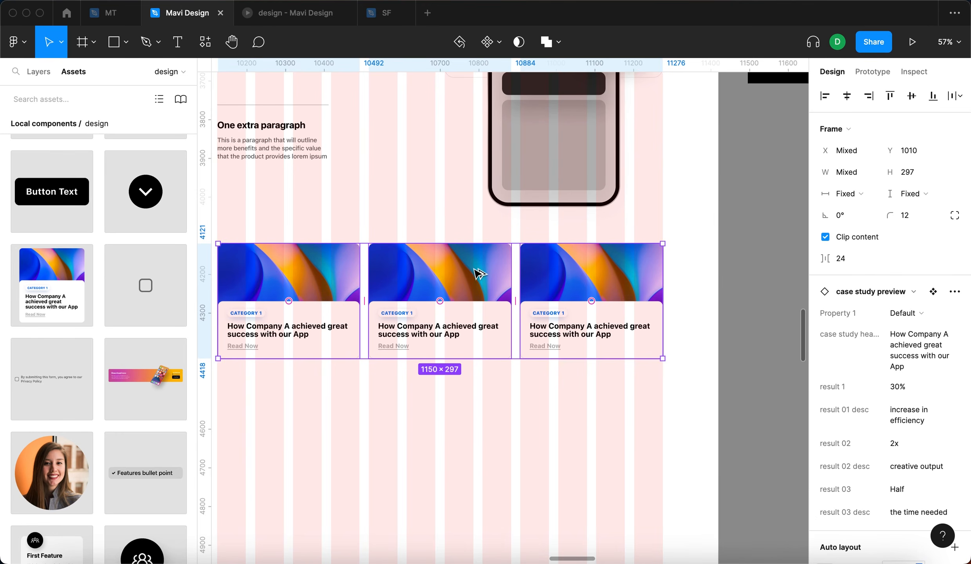
pyautogui.moveTo(474, 283); pyautogui.dragTo(499, 386)
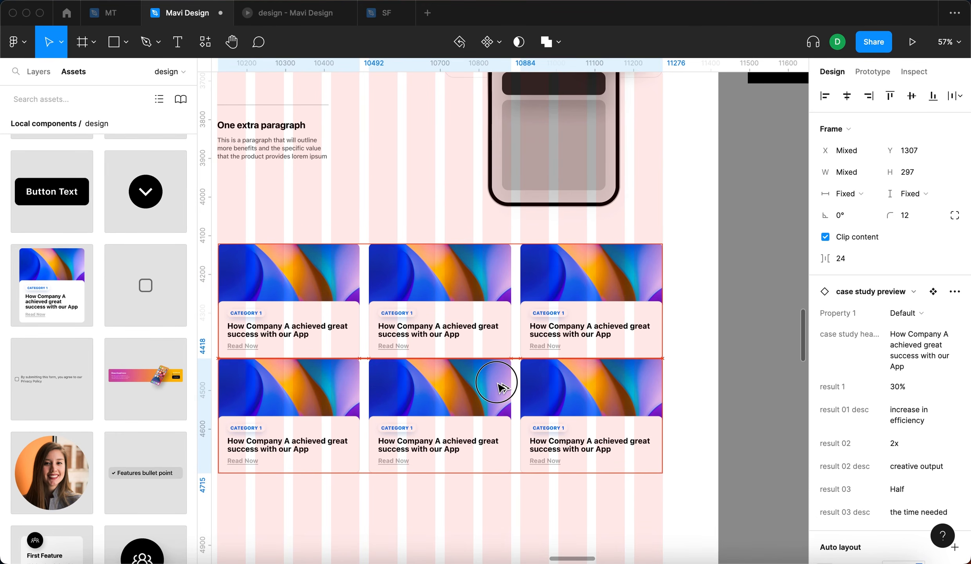
pyautogui.hotkey('shift', 'Down')
pyautogui.hotkey('shift', 'Down')
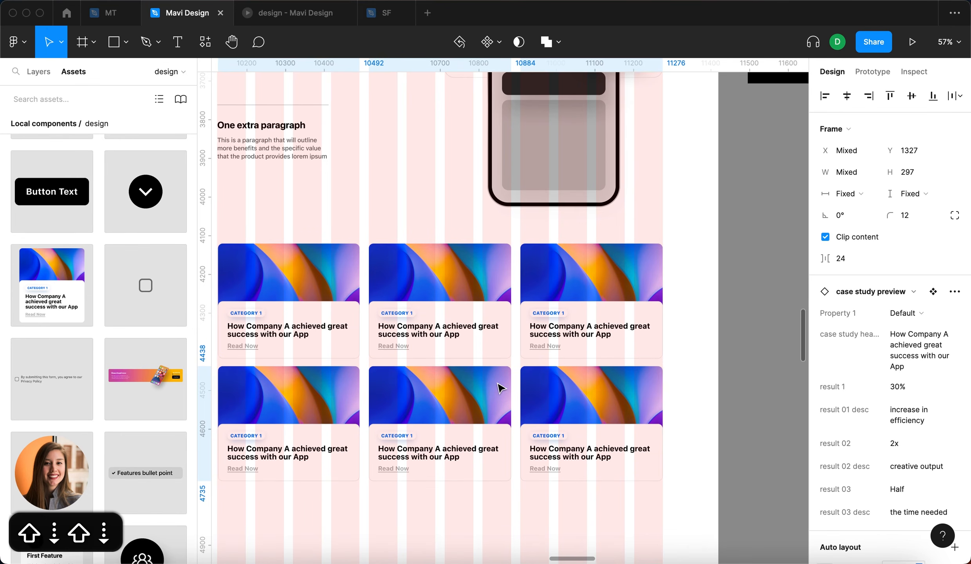
pyautogui.press('Down')
pyautogui.press('Down')
pyautogui.press('Down')
pyautogui.press('Down')
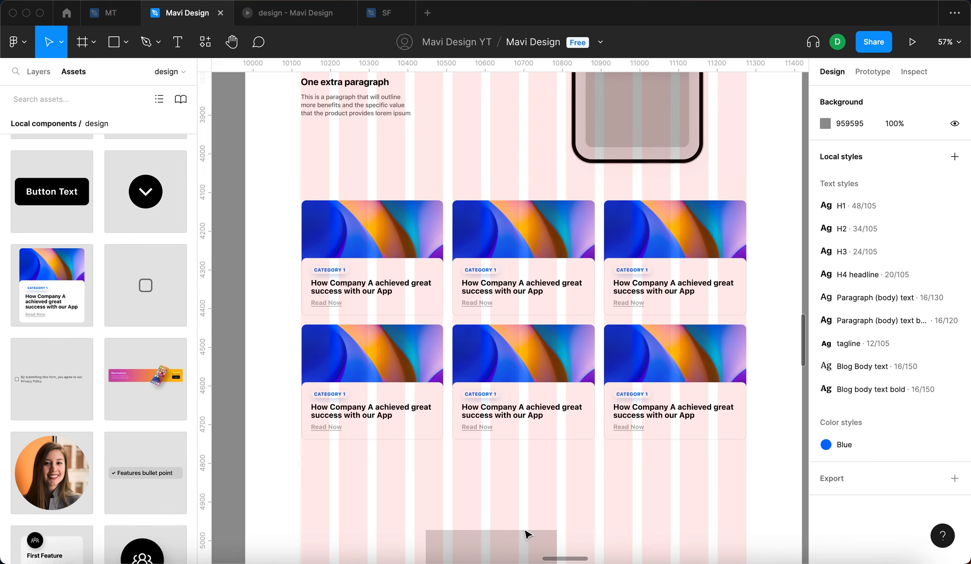
pyautogui.hotkey('shift', 'g')
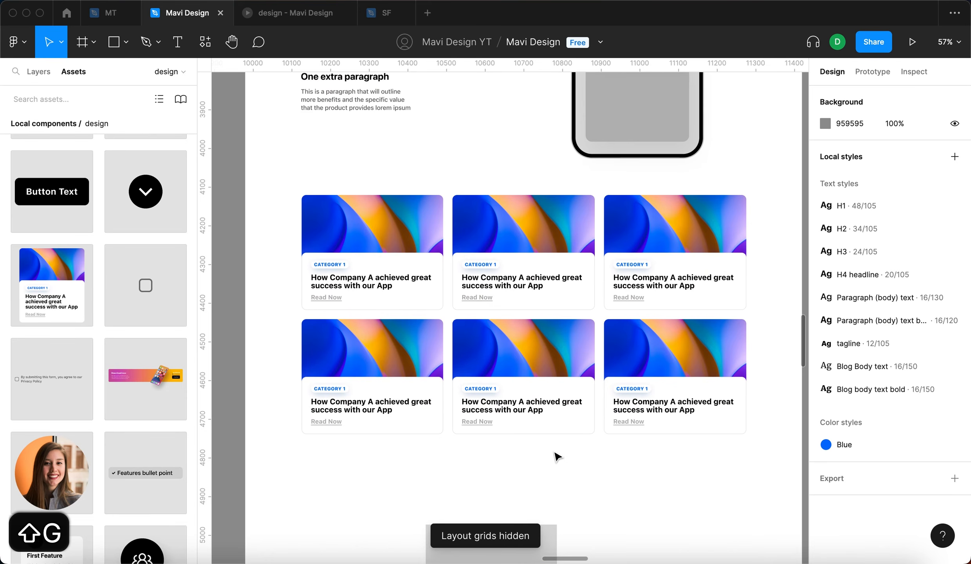
pyautogui.scroll(-2, 557, 455)
pyautogui.hscroll(1, 557, 455)
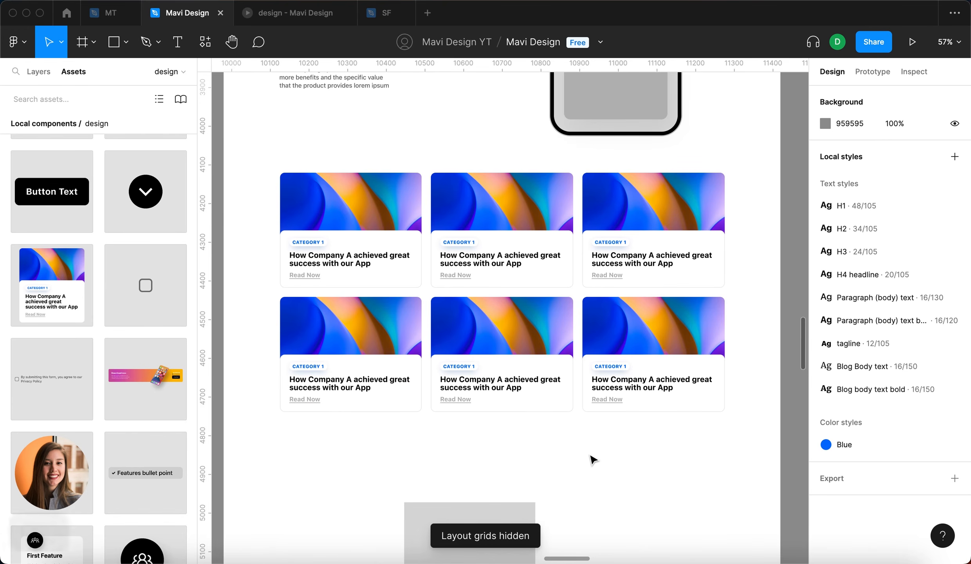
pyautogui.scroll(1, 586, 423)
pyautogui.scroll(-2, 478, 232)
pyautogui.hscroll(-1, 477, 231)
pyautogui.press('t')
pyautogui.press('Escape')
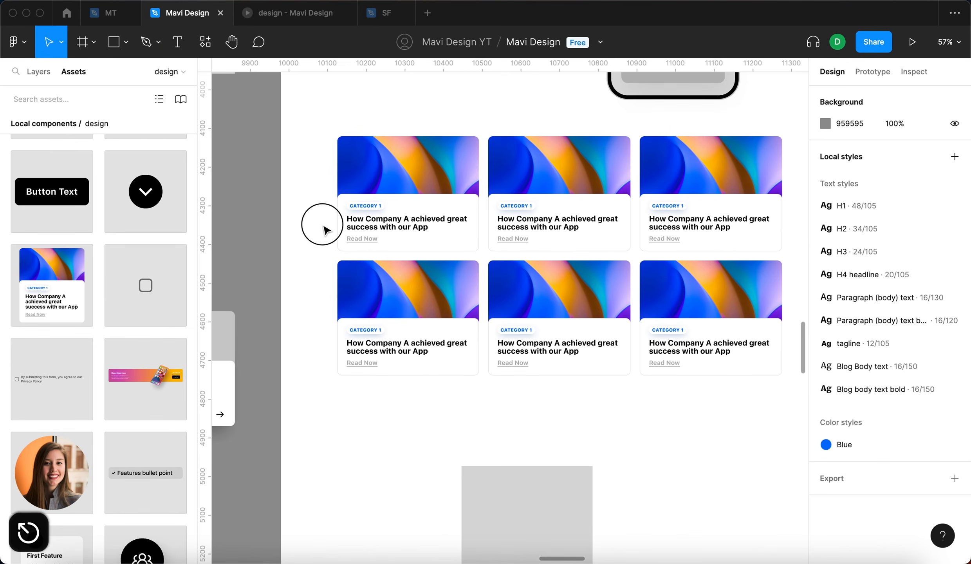
# Step: Change the category tag on the first card of the grid to "Industry 1"
pyautogui.click(418, 218)
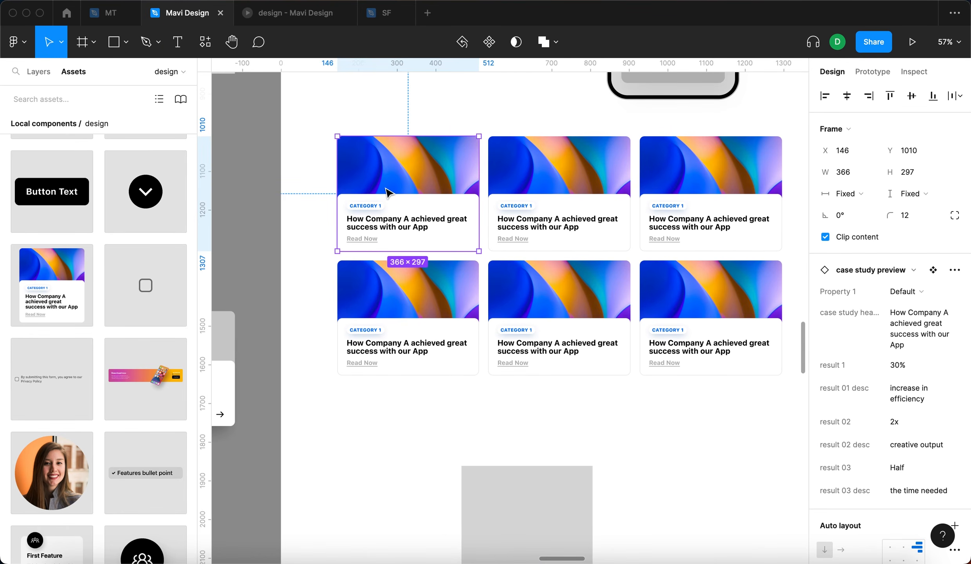
pyautogui.scroll(5, 388, 192)
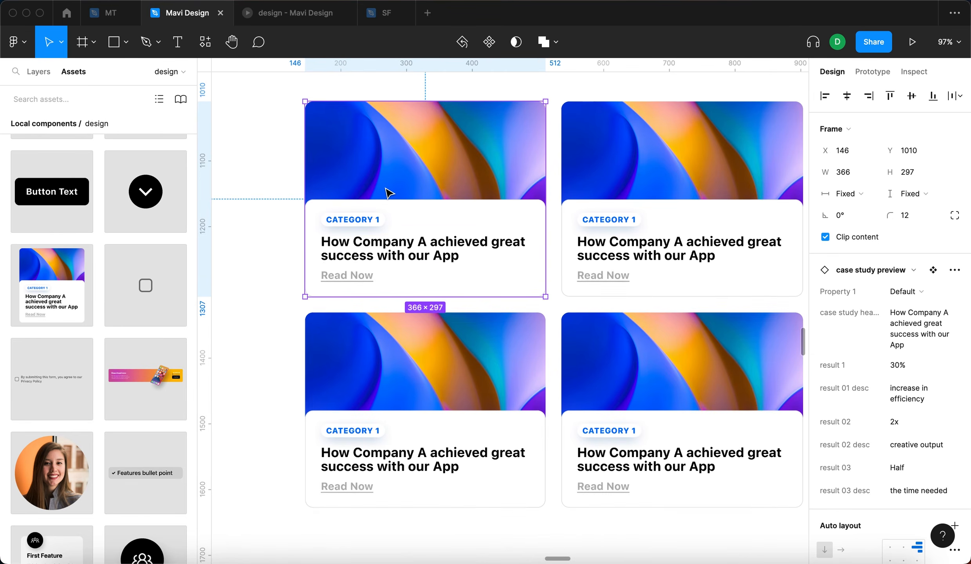
pyautogui.press('t')
pyautogui.click(352, 219)
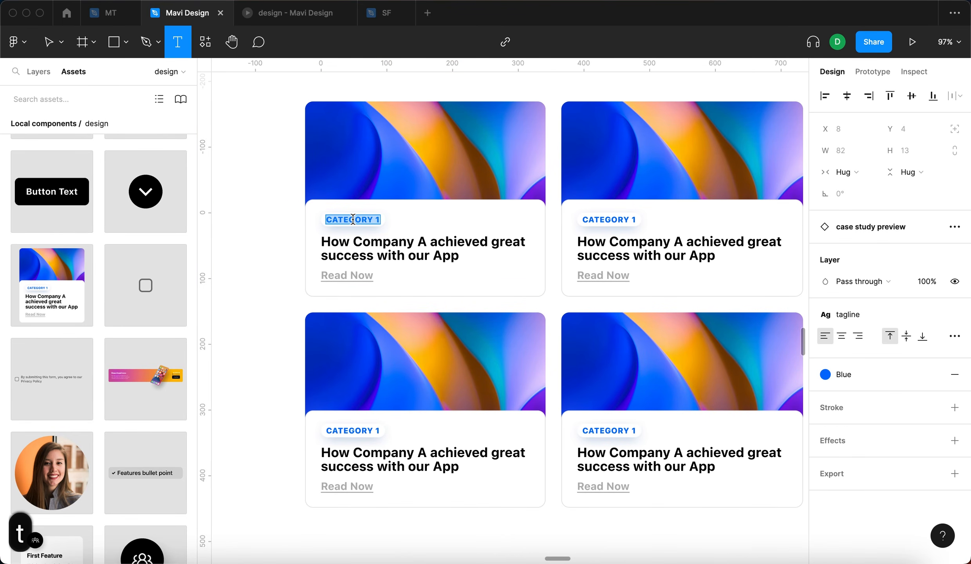
pyautogui.write('indust')
pyautogui.press('super+a')
pyautogui.write('in')
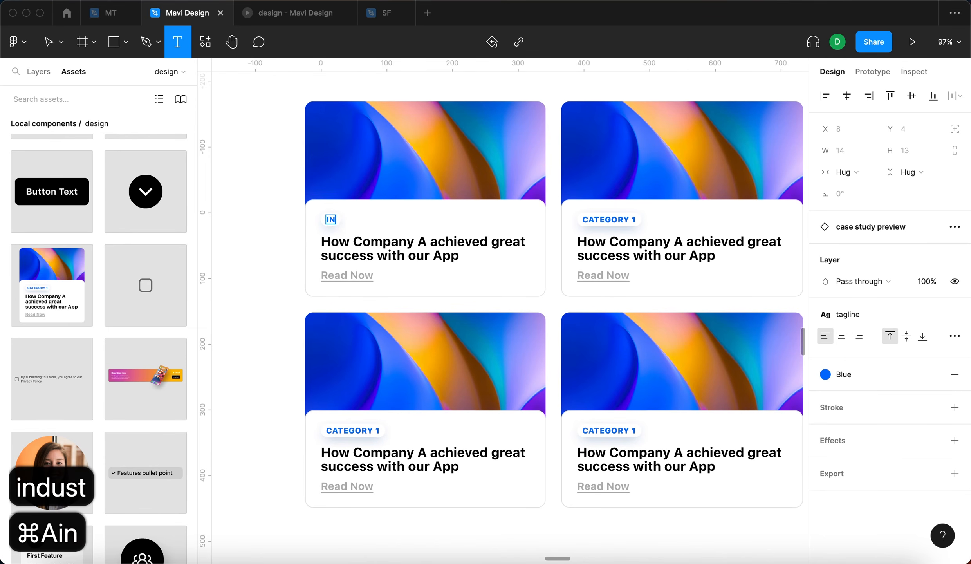
pyautogui.write('dustry')
pyautogui.press('Escape')
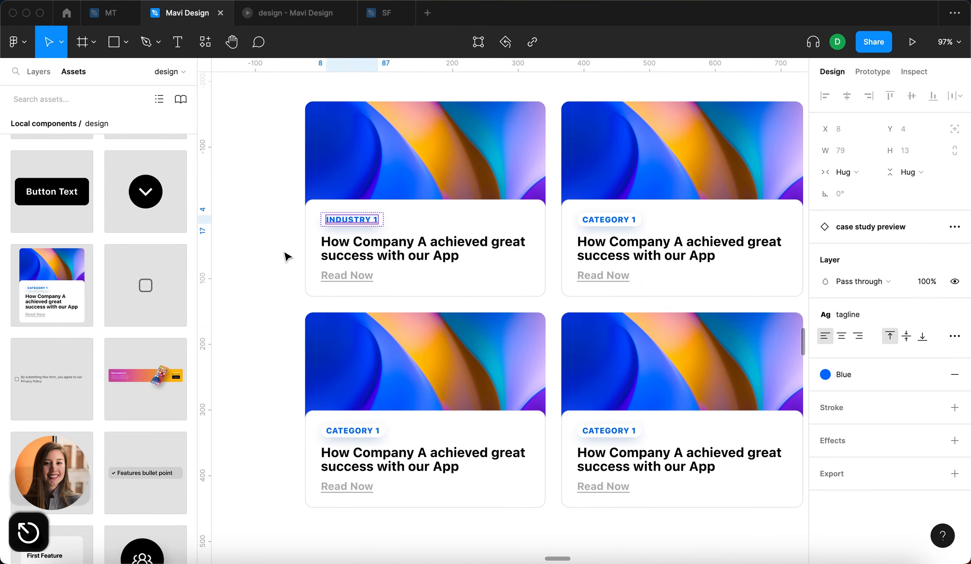
pyautogui.click(284, 256)
# Step: Remove the purple overlay fill from the mountain picture and copy its image fill onto the first card's image
pyautogui.scroll(-5, 285, 257)
pyautogui.hscroll(-10, 284, 257)
pyautogui.scroll(6, 482, 410)
pyautogui.hscroll(-2, 482, 407)
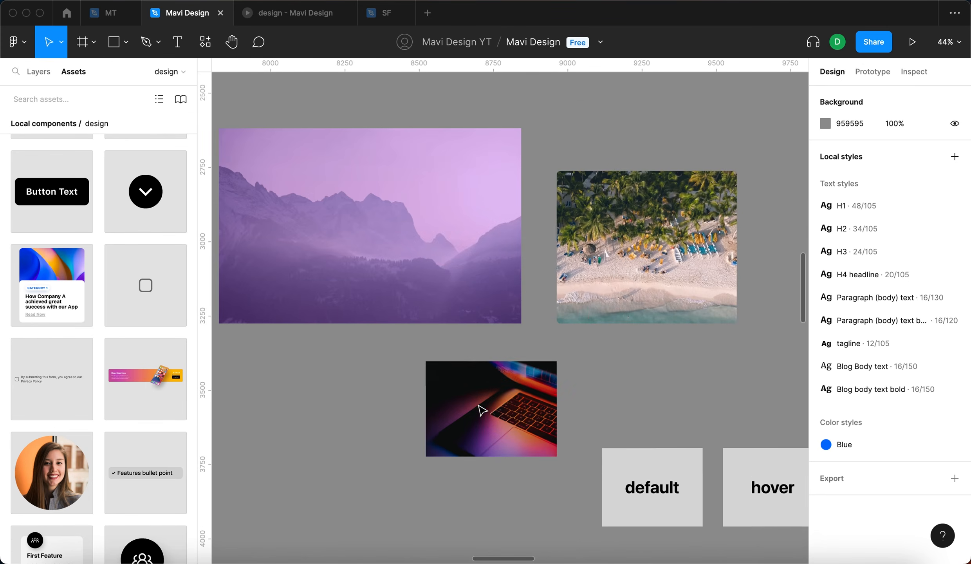
pyautogui.click(382, 82)
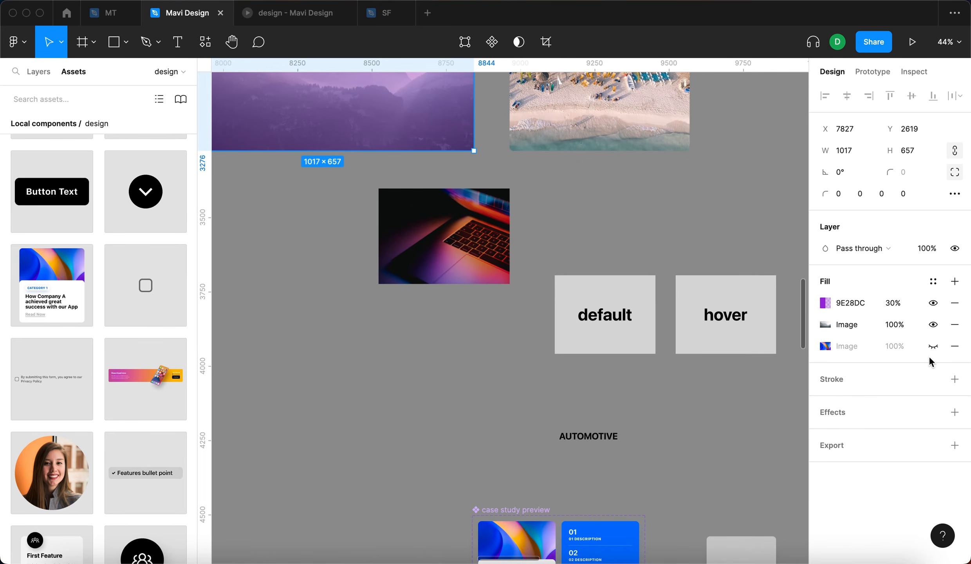
pyautogui.click(954, 303)
pyautogui.press('super+c')
pyautogui.press('super+c')
pyautogui.click(488, 435)
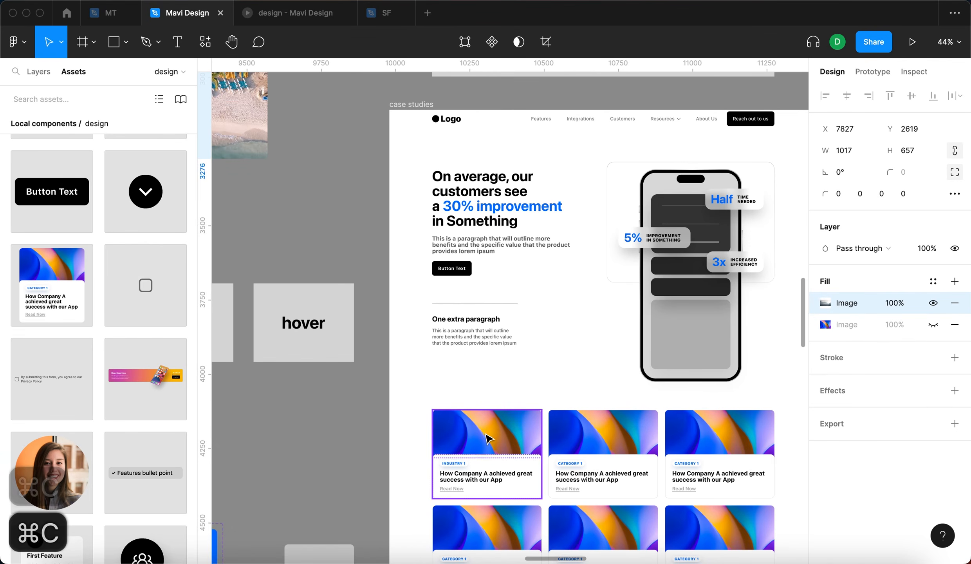
pyautogui.press('super+v')
# Step: Change the category tag on the second card to "Industry 2"
pyautogui.scroll(4, 558, 448)
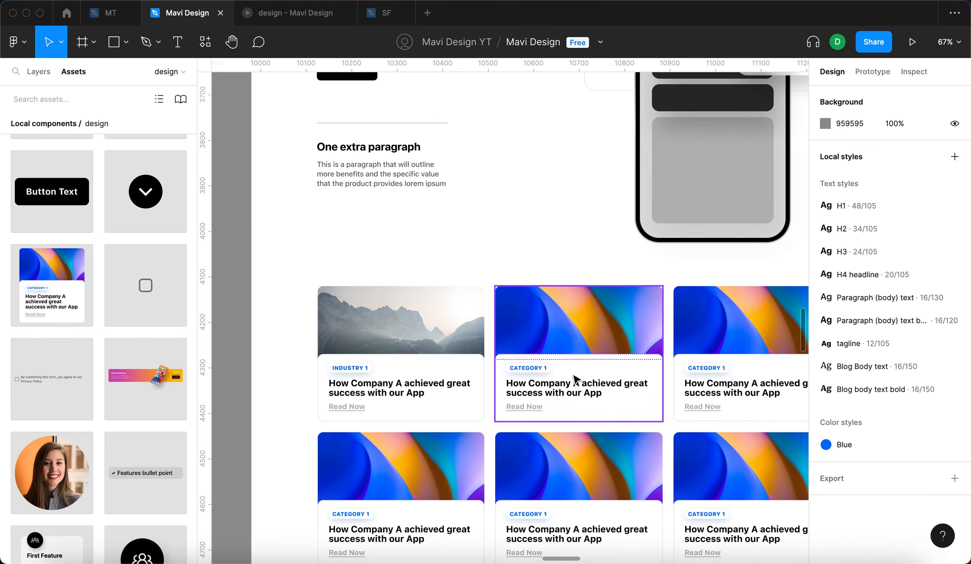
pyautogui.press('t')
pyautogui.tripleClick(528, 369)
pyautogui.write('industry')
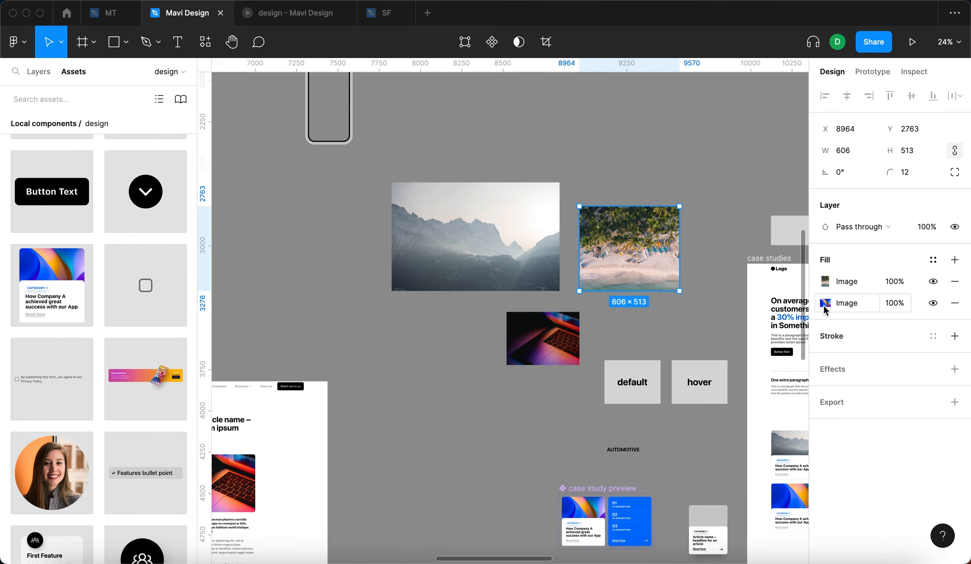
# Step: Copy the beach picture's image fill onto the second card's image and show that image in the layer list
pyautogui.click(814, 281)
pyautogui.press('super+c')
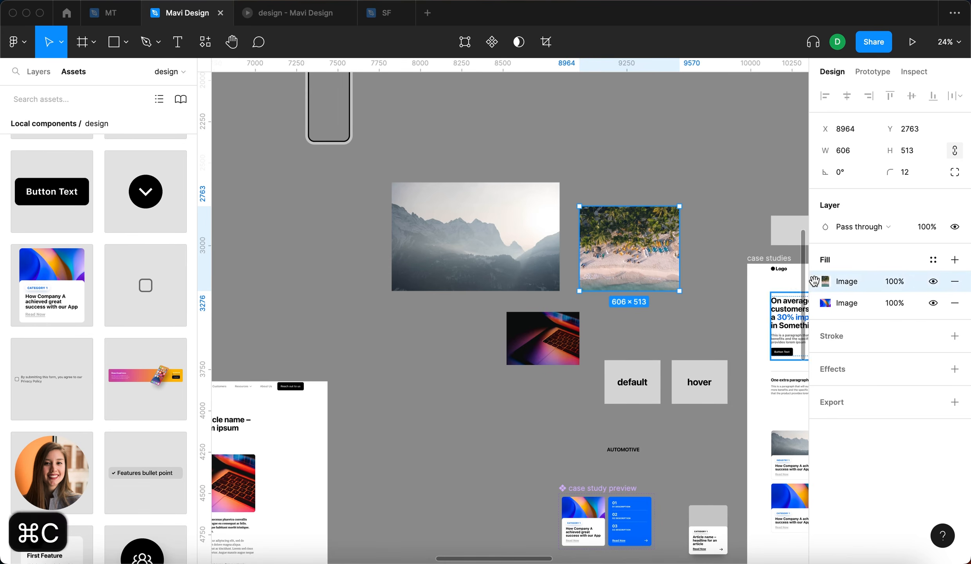
pyautogui.hscroll(10, 599, 308)
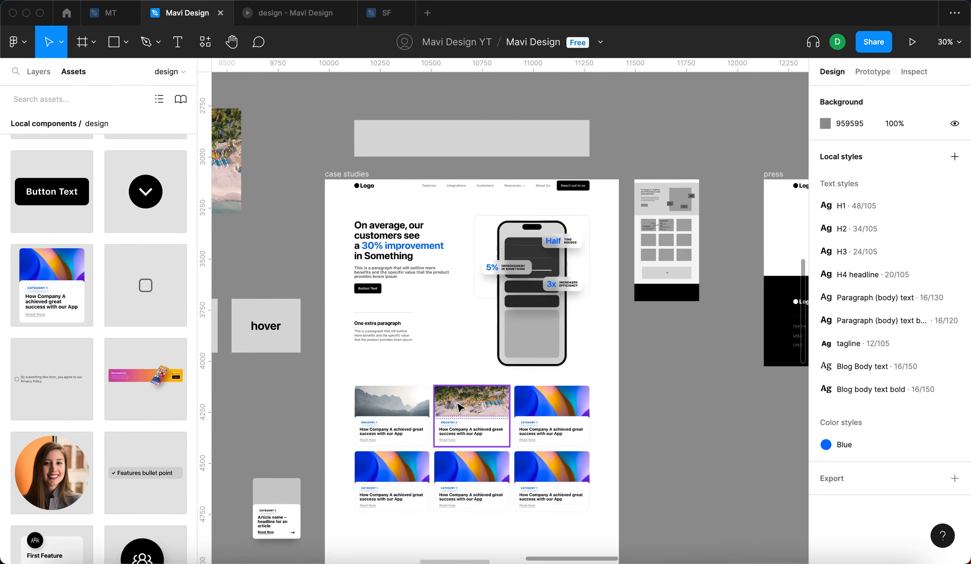
pyautogui.scroll(8, 457, 403)
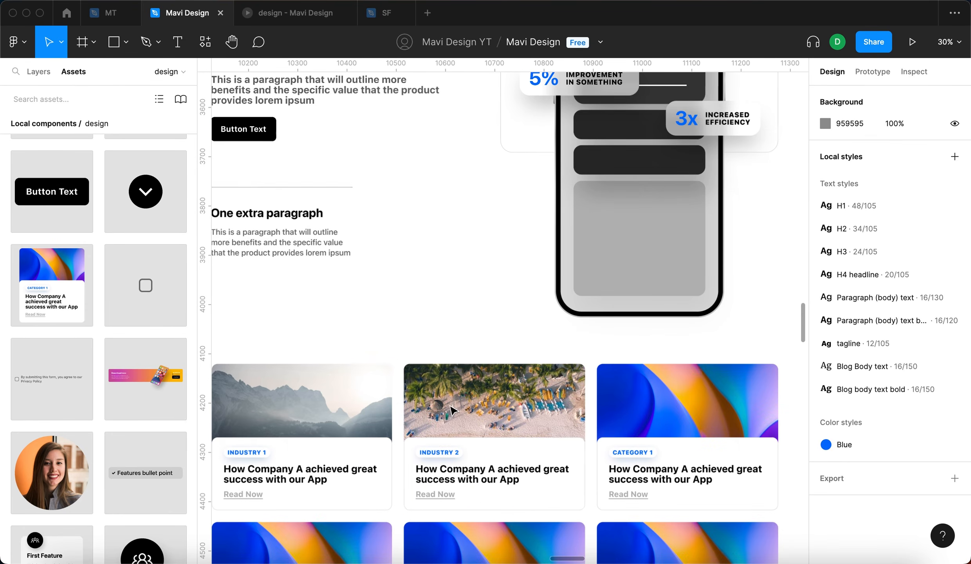
pyautogui.keyDown('super'); pyautogui.click(473, 406); pyautogui.keyUp('super')
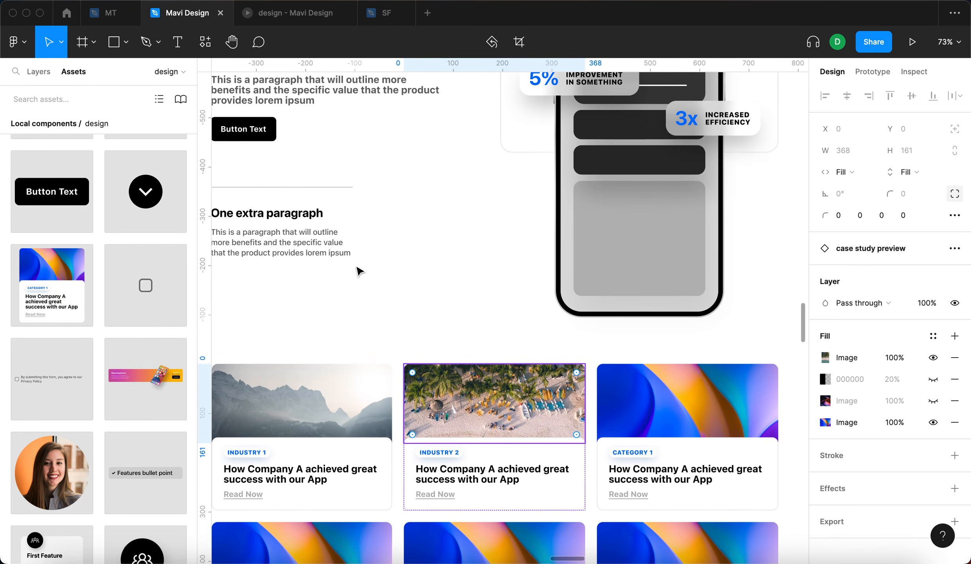
pyautogui.click(44, 73)
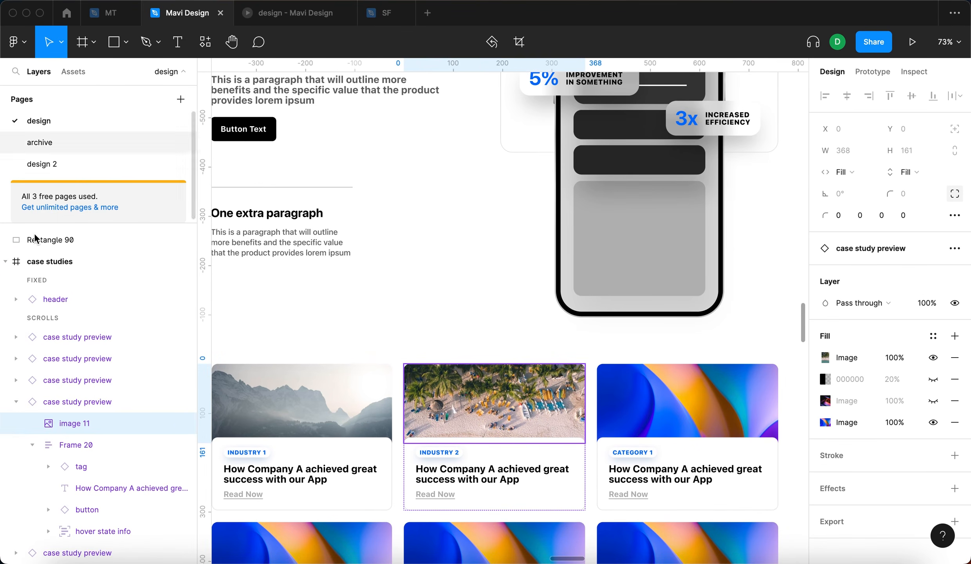
# Step: Copy the laptop picture's image fill, without its dark overlay, onto the third card's image
pyautogui.click(492, 300)
pyautogui.scroll(-5, 509, 299)
pyautogui.hscroll(-10, 658, 299)
pyautogui.click(473, 211)
pyautogui.hscroll(4, 492, 222)
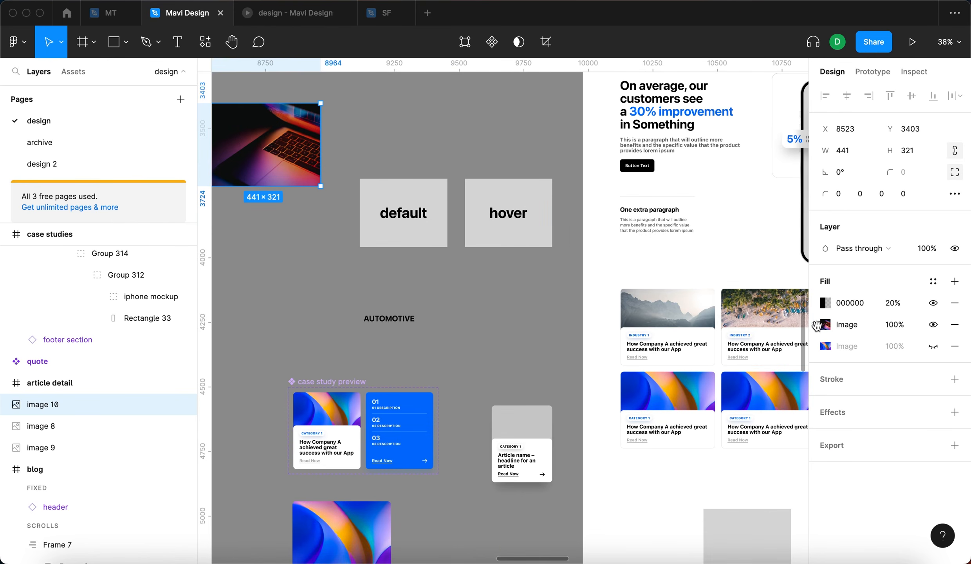
pyautogui.click(816, 325)
pyautogui.press('super+c')
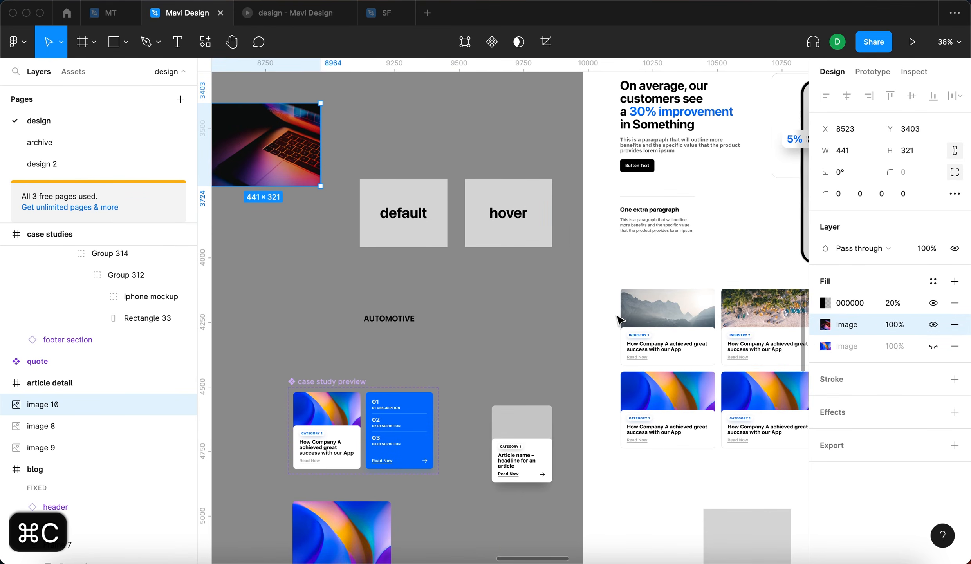
pyautogui.hscroll(8, 620, 321)
pyautogui.click(603, 309)
pyautogui.press('super+v')
# Step: Delete the second row of three cards with the old abstract image
pyautogui.click(521, 390)
pyautogui.click(426, 322)
pyautogui.moveTo(652, 480); pyautogui.dragTo(323, 407)
pyautogui.press('BackSpace')
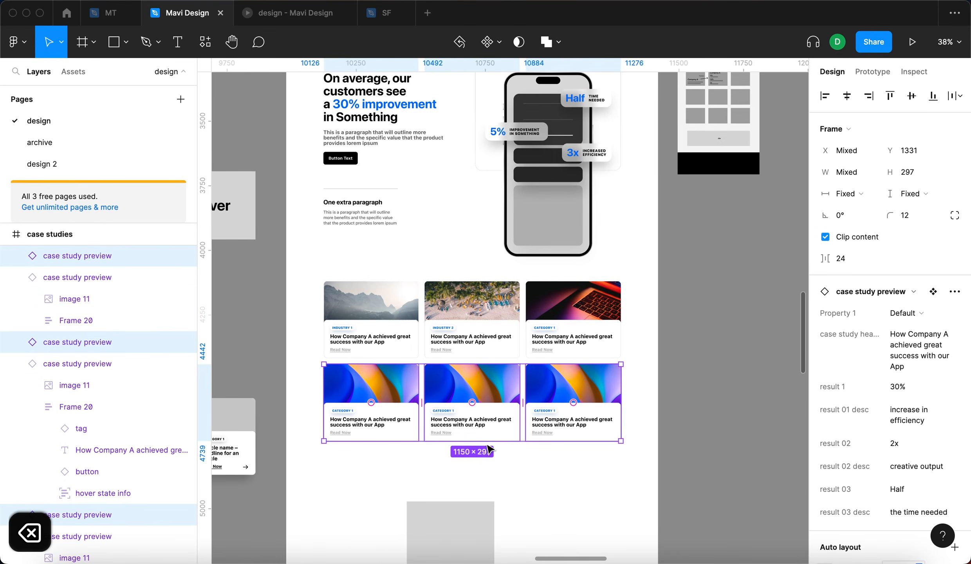
# Step: Duplicate the beach, laptop and mountain cards in that order into an aligned second row below the first
pyautogui.scroll(5, 479, 321)
pyautogui.moveTo(531, 304); pyautogui.dragTo(397, 416)
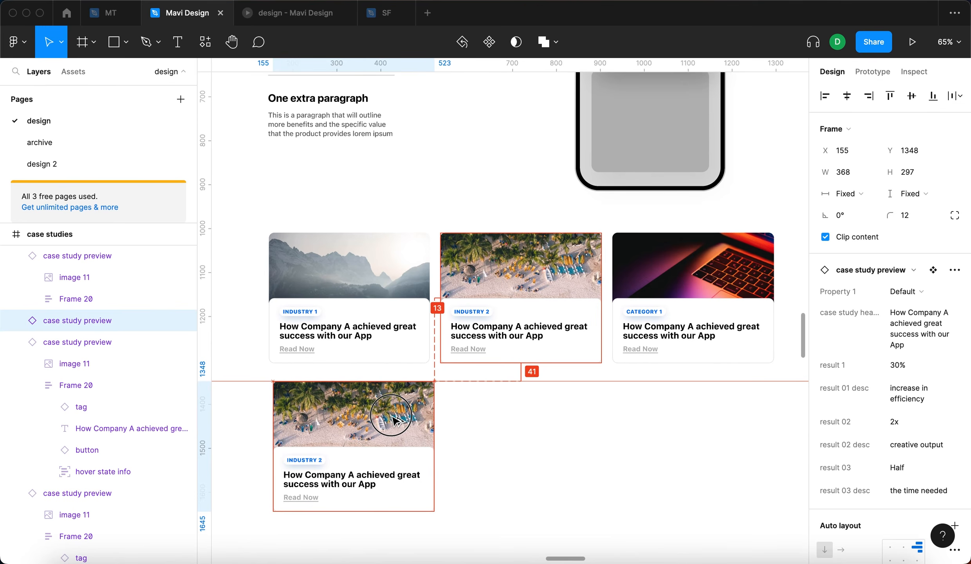
pyautogui.click(394, 288)
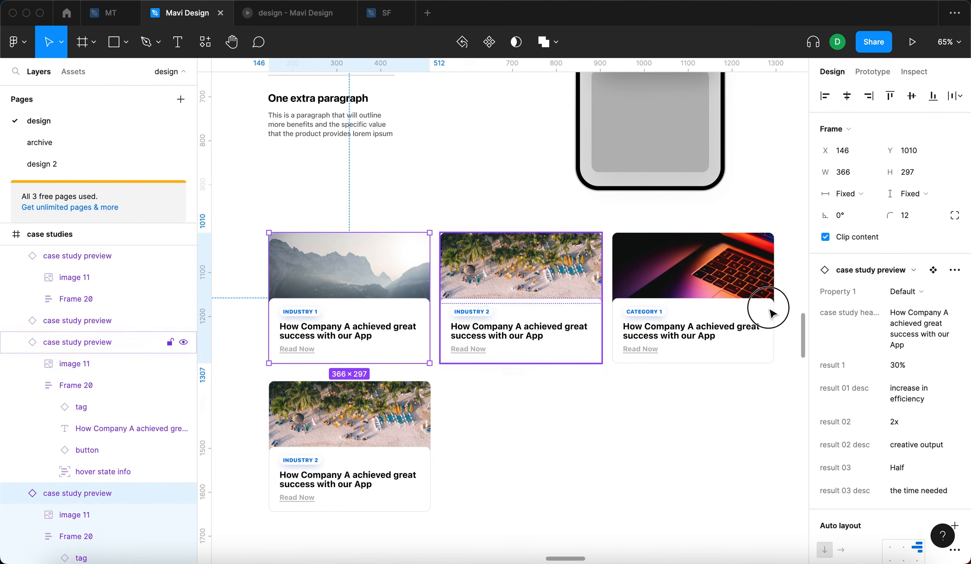
pyautogui.click(731, 276)
pyautogui.moveTo(731, 275); pyautogui.dragTo(563, 419)
pyautogui.moveTo(357, 271); pyautogui.dragTo(700, 414)
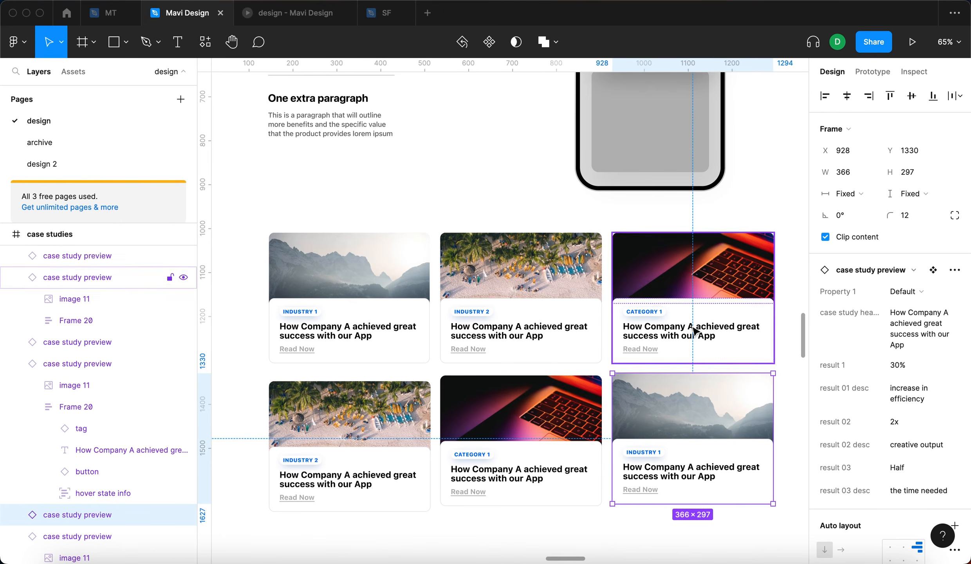
pyautogui.click(523, 452)
# Step: Change the category tags on both laptop cards to "Industry 3" and delete the gray placeholder rectangle below the grid
pyautogui.tripleClick(457, 320)
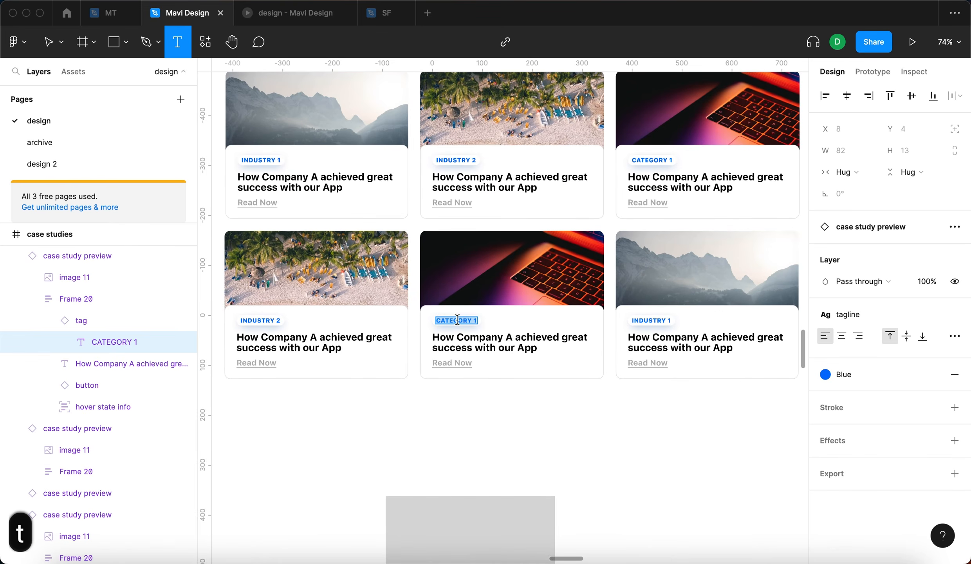
pyautogui.write('industry')
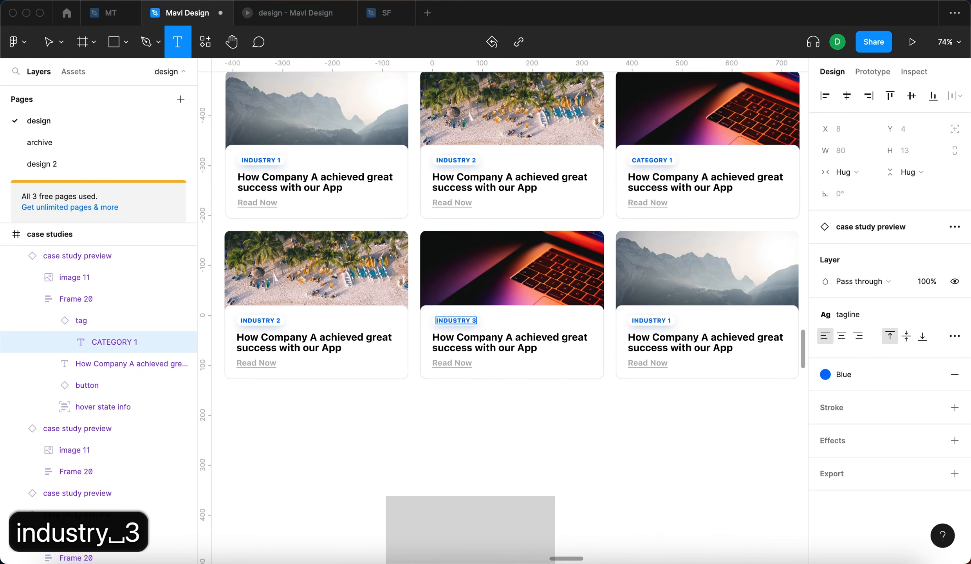
pyautogui.click(652, 160)
pyautogui.press('super+a')
pyautogui.write('industry')
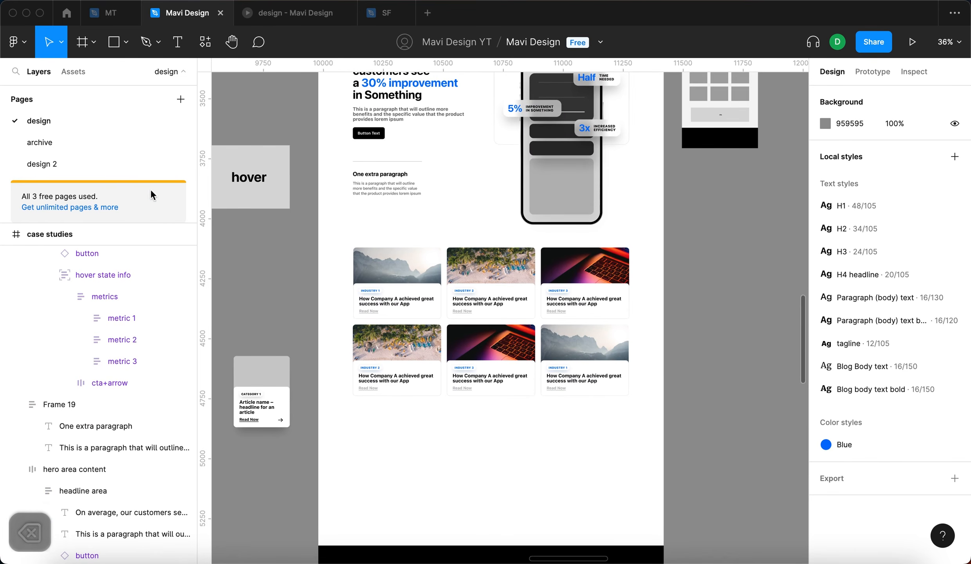
# Step: Insert the Download now cta section component below the cards and position it at X 144, Y 1740
pyautogui.click(80, 77)
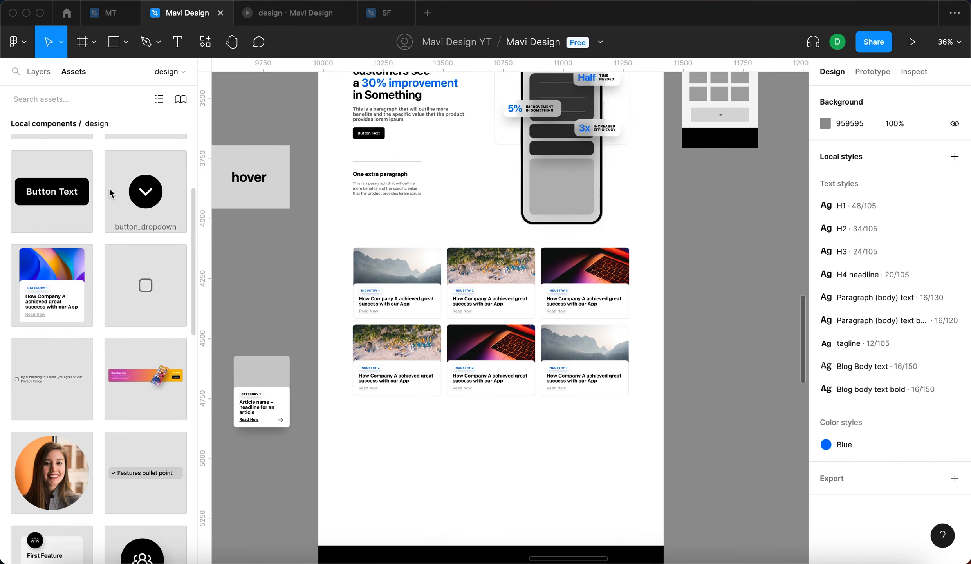
pyautogui.moveTo(149, 367); pyautogui.dragTo(497, 431)
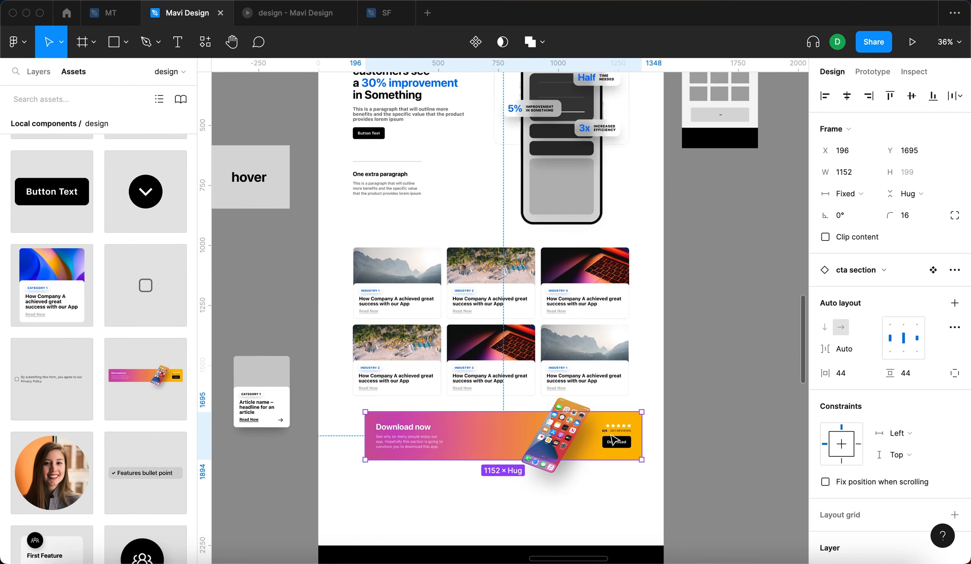
pyautogui.scroll(-1, 598, 439)
pyautogui.click(598, 440)
pyautogui.moveTo(587, 409); pyautogui.dragTo(575, 420)
# Step: Show the layout grids and move the cta section down to leave a 130 px gap below the cards
pyautogui.hotkey('shift', 'g')
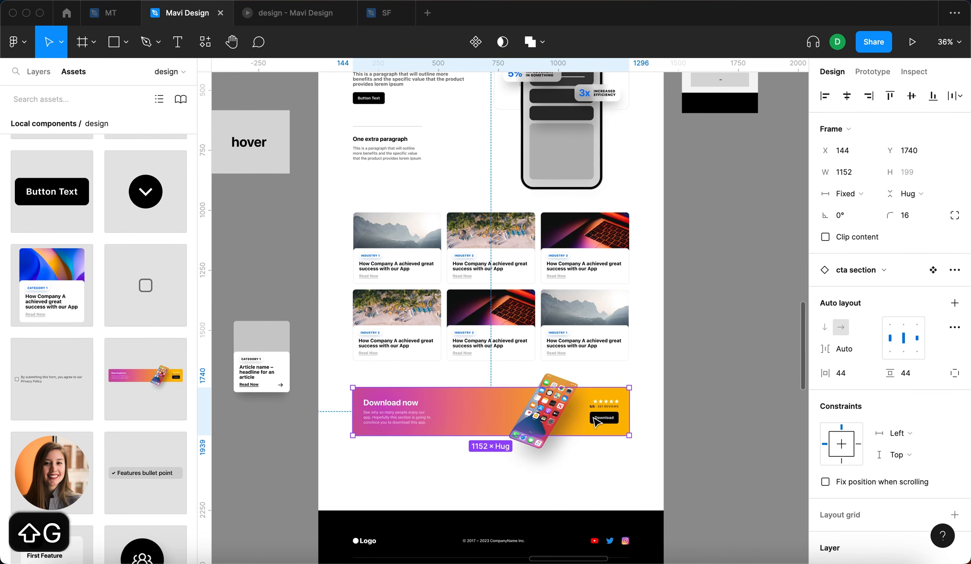
pyautogui.scroll(5, 381, 419)
pyautogui.hscroll(7, 411, 400)
pyautogui.click(626, 382)
pyautogui.scroll(-3, 622, 380)
pyautogui.scroll(-1, 620, 375)
pyautogui.moveTo(602, 356); pyautogui.dragTo(601, 362)
pyautogui.click(611, 453)
pyautogui.scroll(-3, 611, 446)
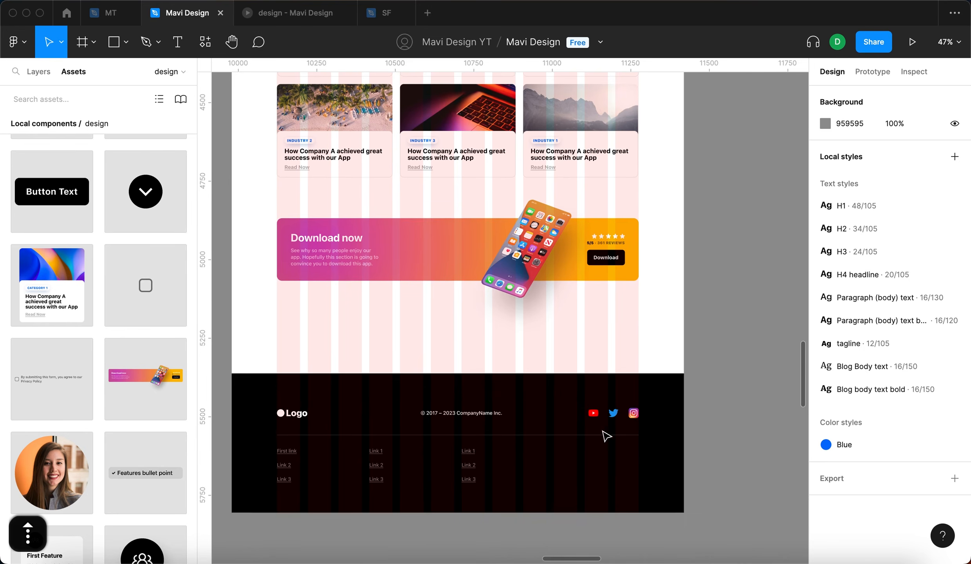
# Step: Move the footer section up to Y 2087, leaving a 130 px gap below the cta section
pyautogui.click(599, 434)
pyautogui.moveTo(599, 434); pyautogui.dragTo(603, 390)
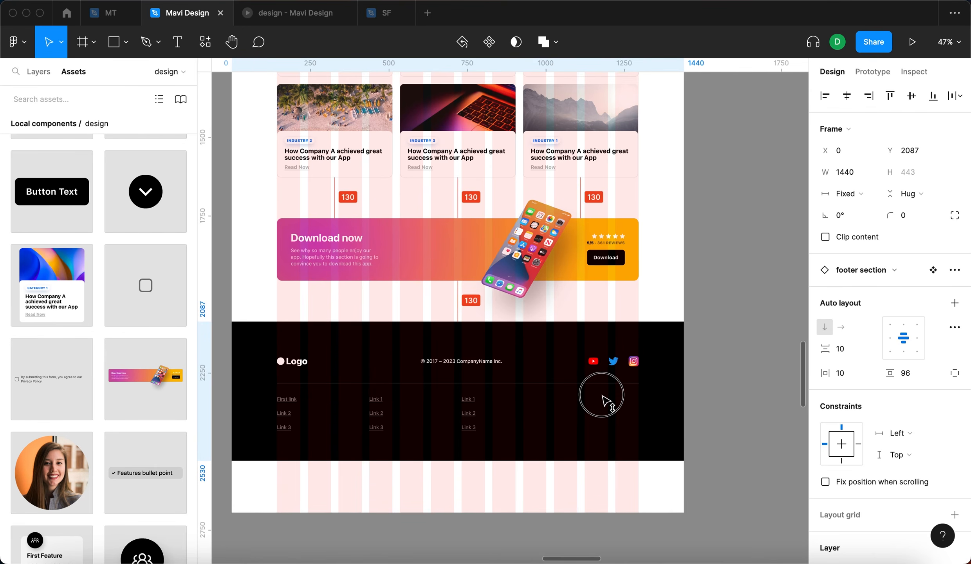
pyautogui.click(601, 488)
pyautogui.scroll(-5, 601, 486)
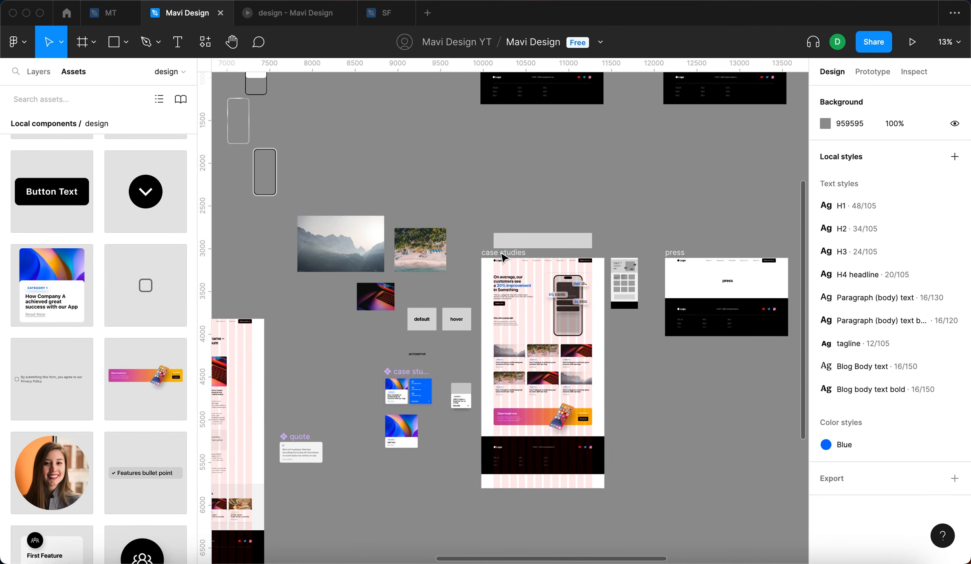
pyautogui.click(503, 253)
pyautogui.click(546, 492)
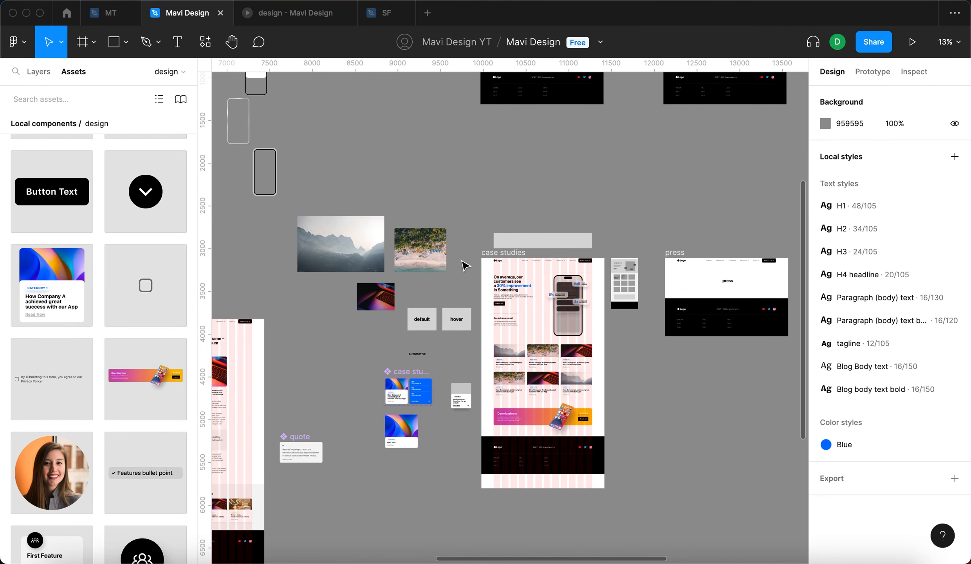
# Step: Switch to the prototype preview, go to the homepage through the logo, and open the case studies page from Resources
pyautogui.hotkey('ctrl', 'Tab')
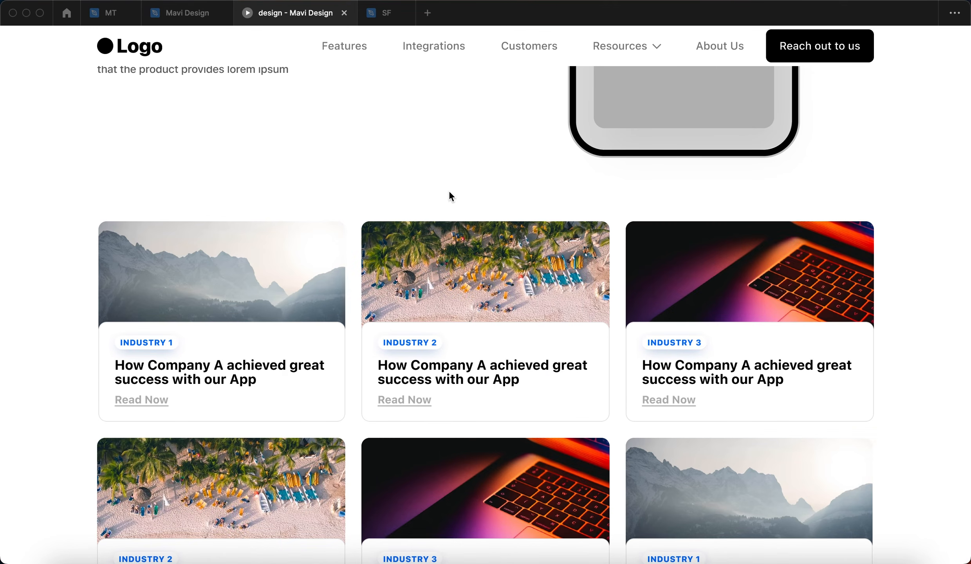
pyautogui.scroll(10, 433, 188)
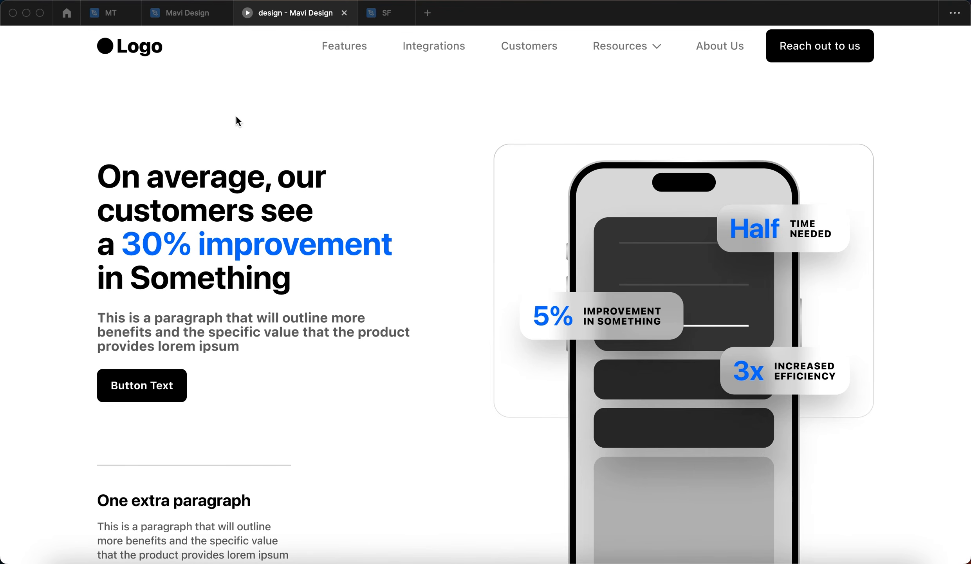
pyautogui.click(131, 61)
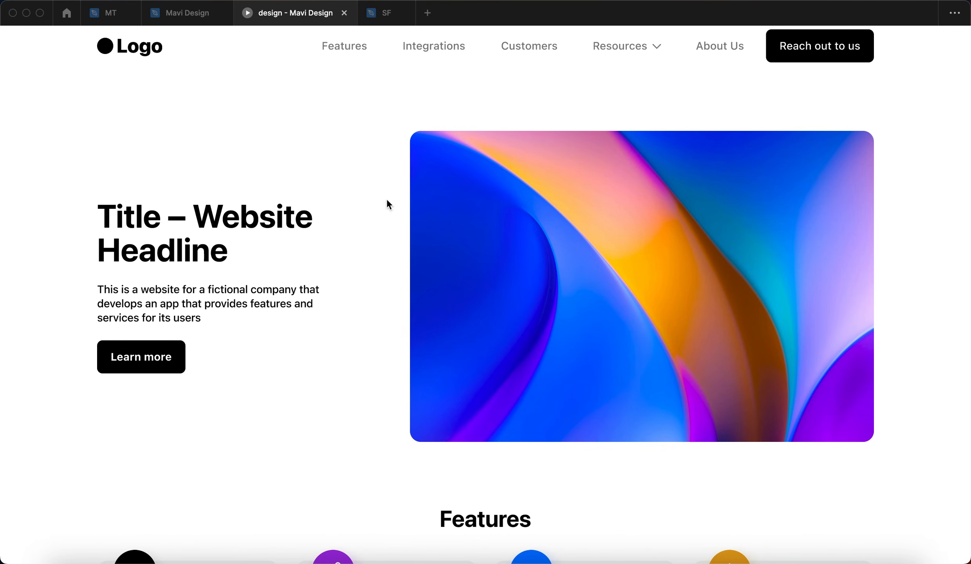
pyautogui.click(622, 54)
pyautogui.click(667, 124)
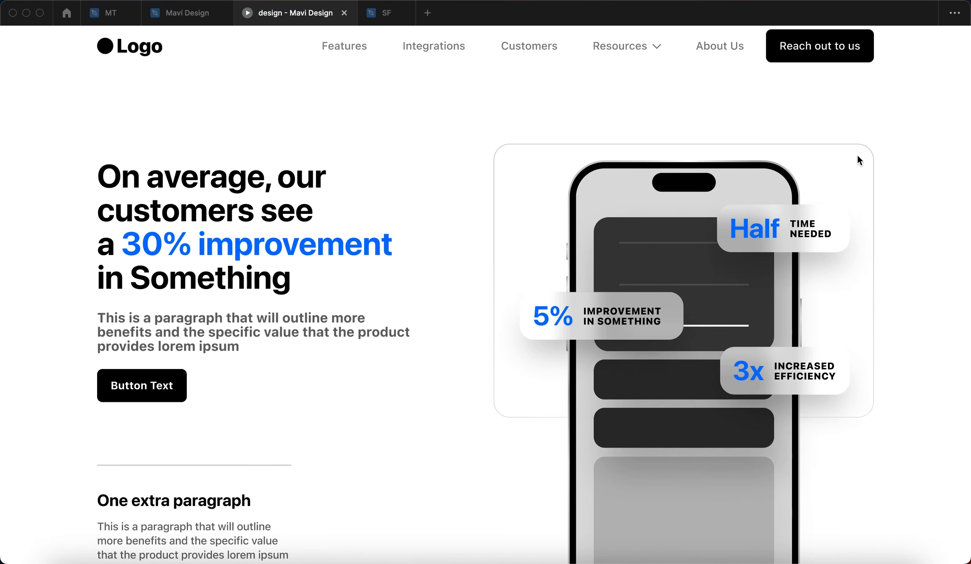
# Step: Examine the case studies page in the prototype preview, including the card hover states, the download banner and the footer
pyautogui.scroll(-15, 302, 215)
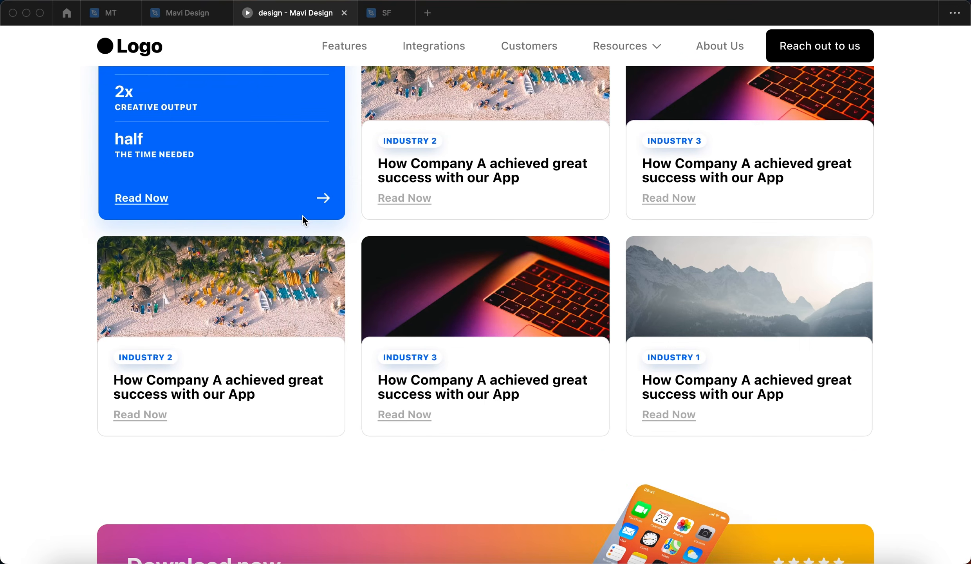
pyautogui.scroll(12, 301, 215)
pyautogui.scroll(-6, 113, 185)
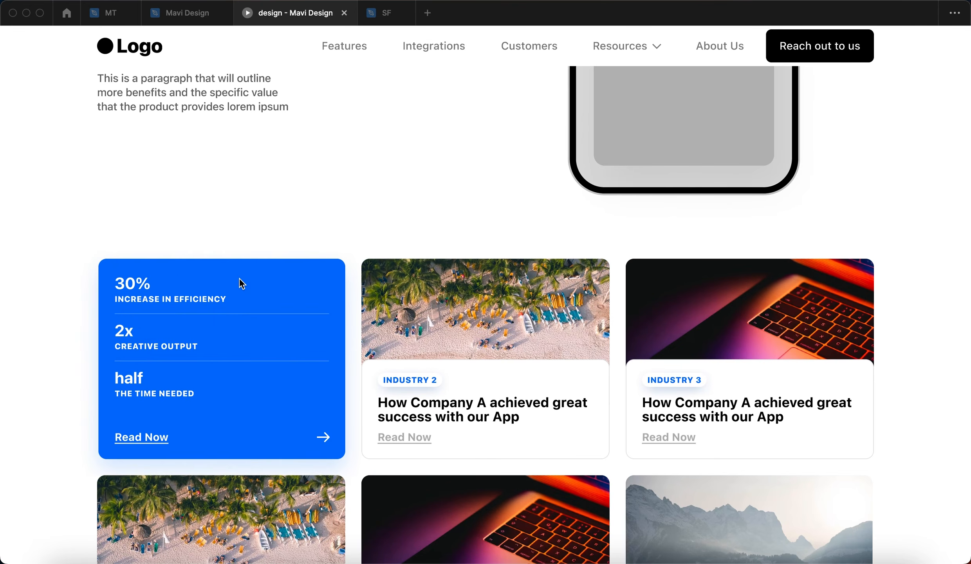
pyautogui.scroll(-2, 86, 191)
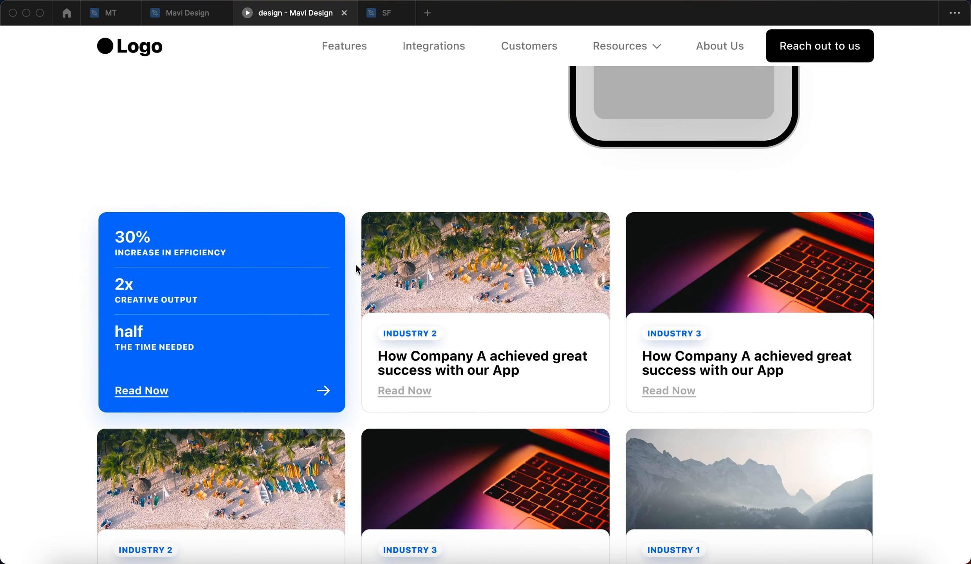
pyautogui.scroll(-8, 712, 288)
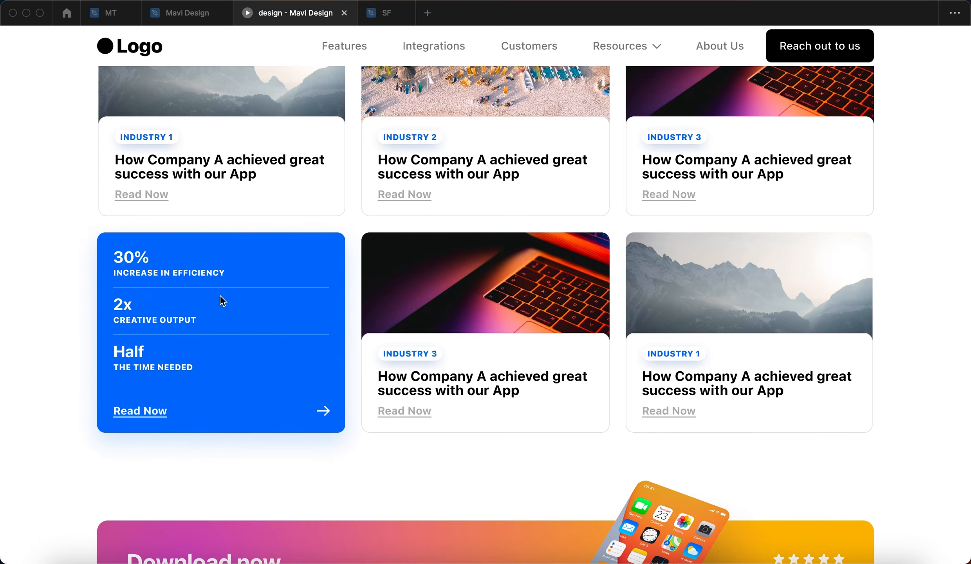
pyautogui.scroll(1, 221, 299)
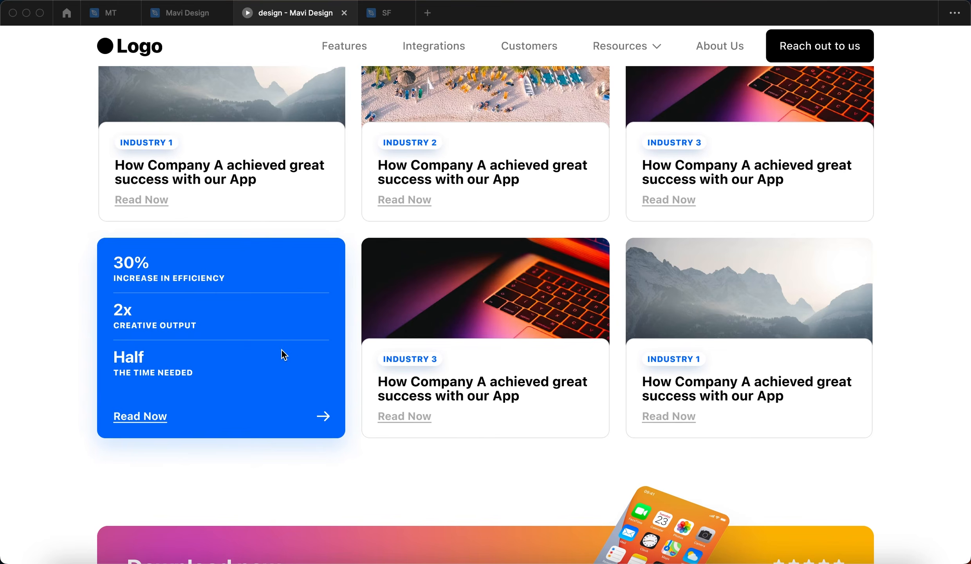
pyautogui.scroll(-15, 274, 344)
pyautogui.scroll(2, 156, 236)
pyautogui.scroll(-2, 309, 286)
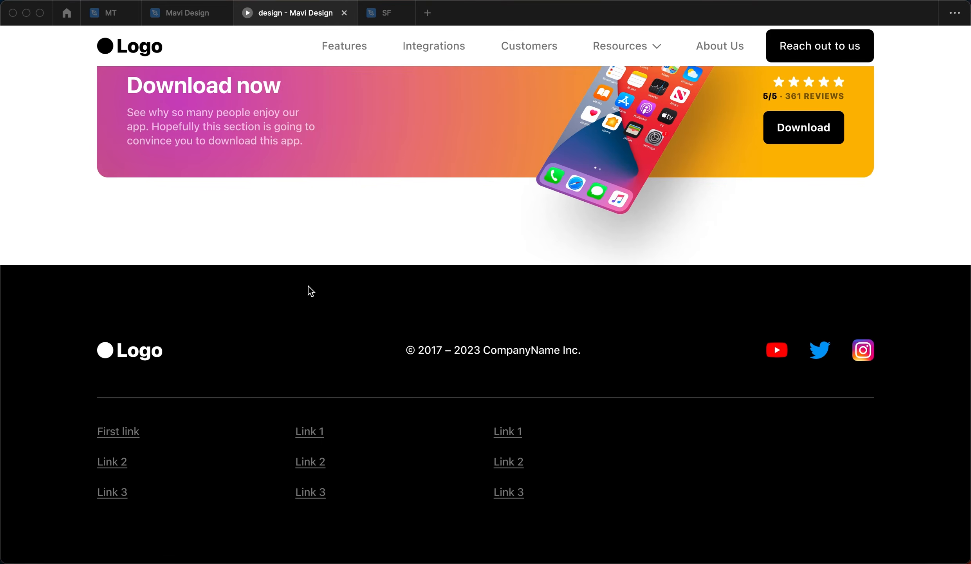
pyautogui.scroll(14, 481, 381)
pyautogui.scroll(1, 535, 304)
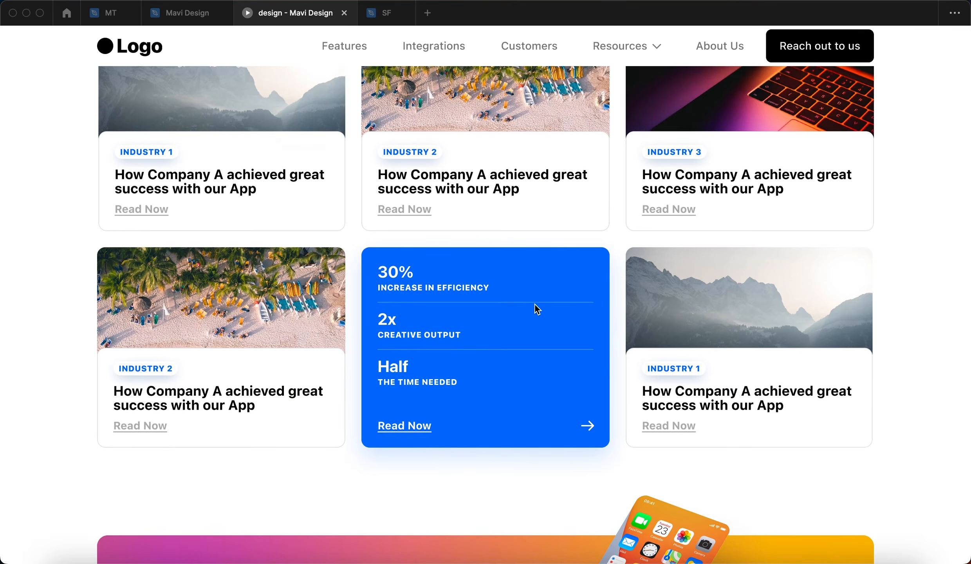
pyautogui.scroll(1, 535, 304)
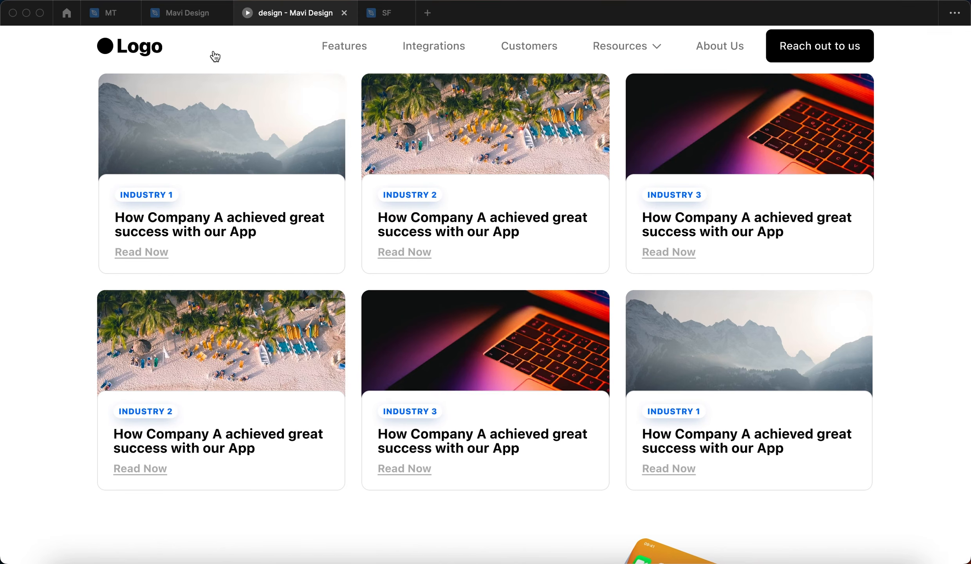
# Step: Return to the design file and set result 1 of the second row's middle case study card to 60%
pyautogui.click(184, 12)
pyautogui.click(658, 379)
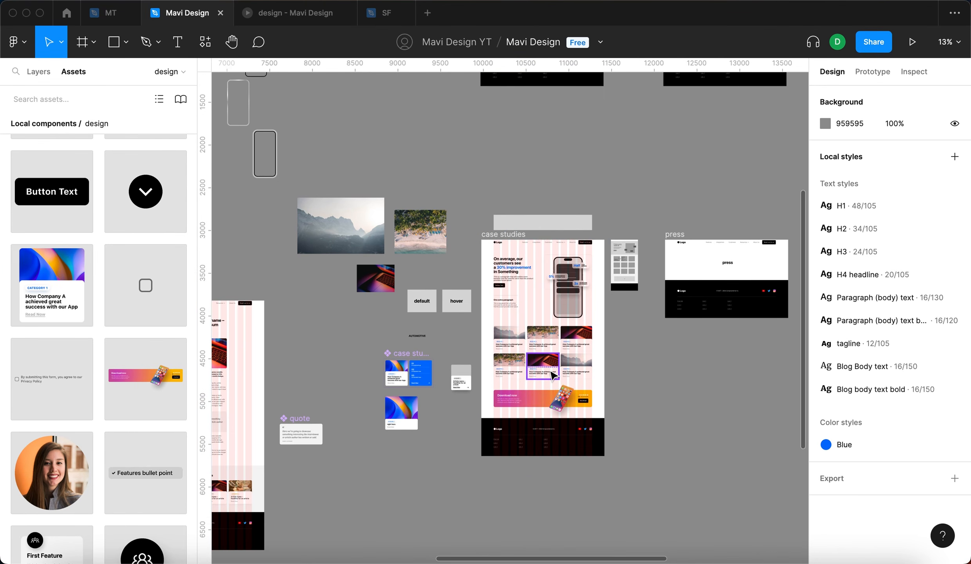
pyautogui.click(552, 373)
pyautogui.scroll(5, 551, 374)
pyautogui.scroll(-2, 545, 375)
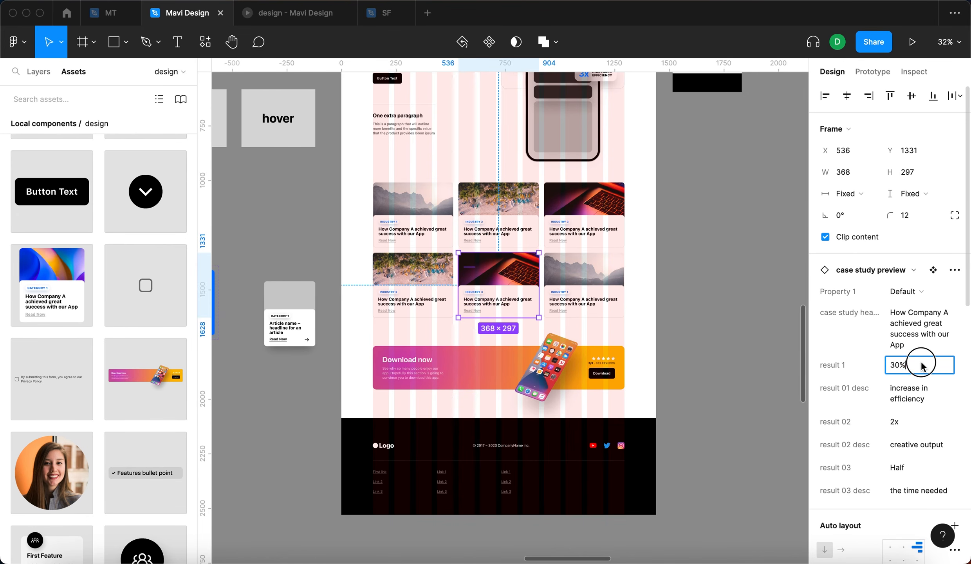
pyautogui.write('60')
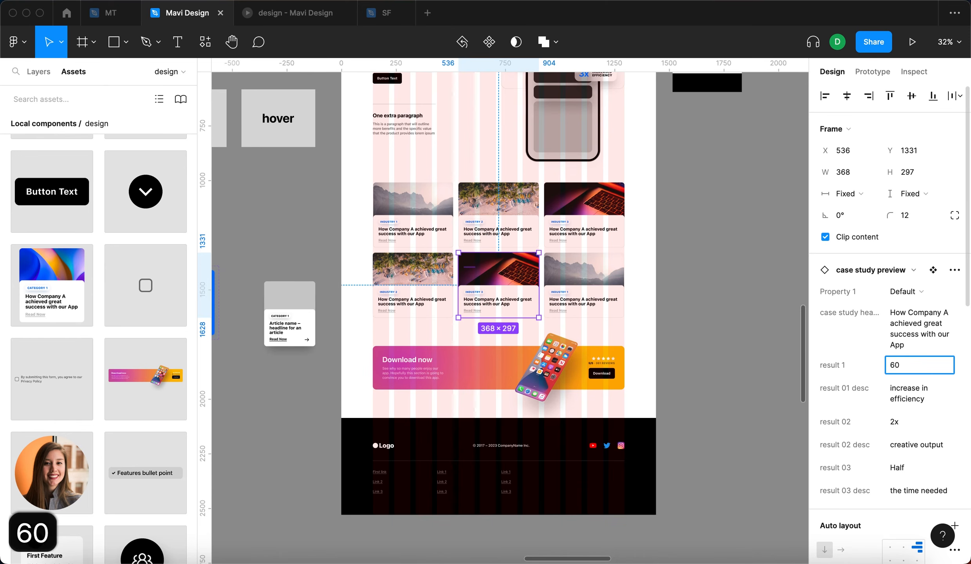
pyautogui.write('%')
pyautogui.press('Return')
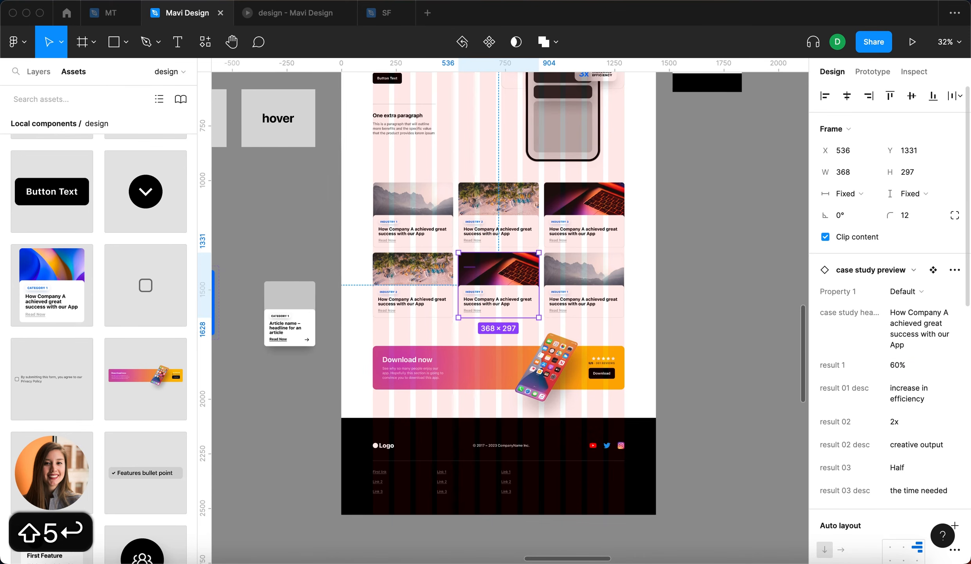
pyautogui.press('Escape')
# Step: Check the cards in the prototype preview, then return to the design file and inspect the area around the cta section
pyautogui.click(297, 18)
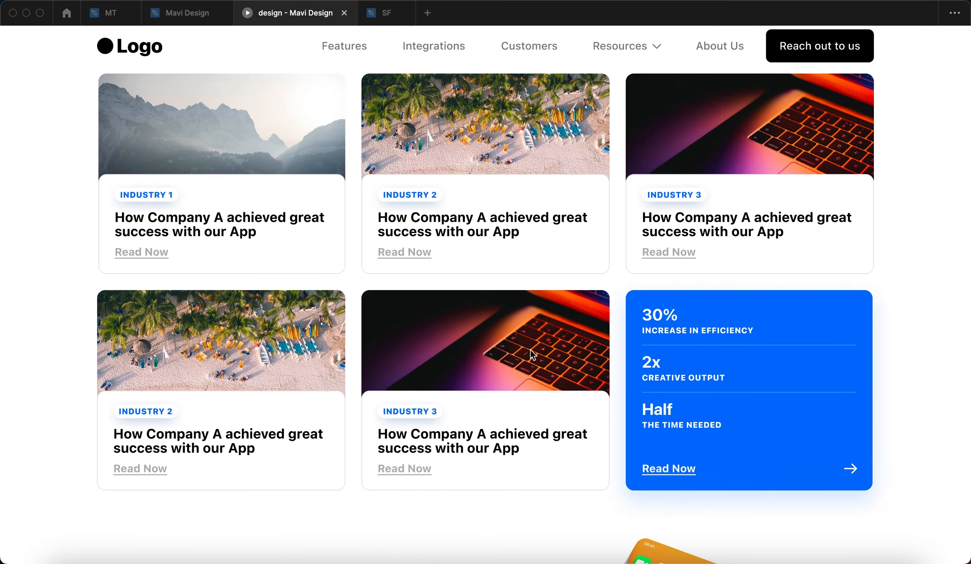
pyautogui.click(175, 24)
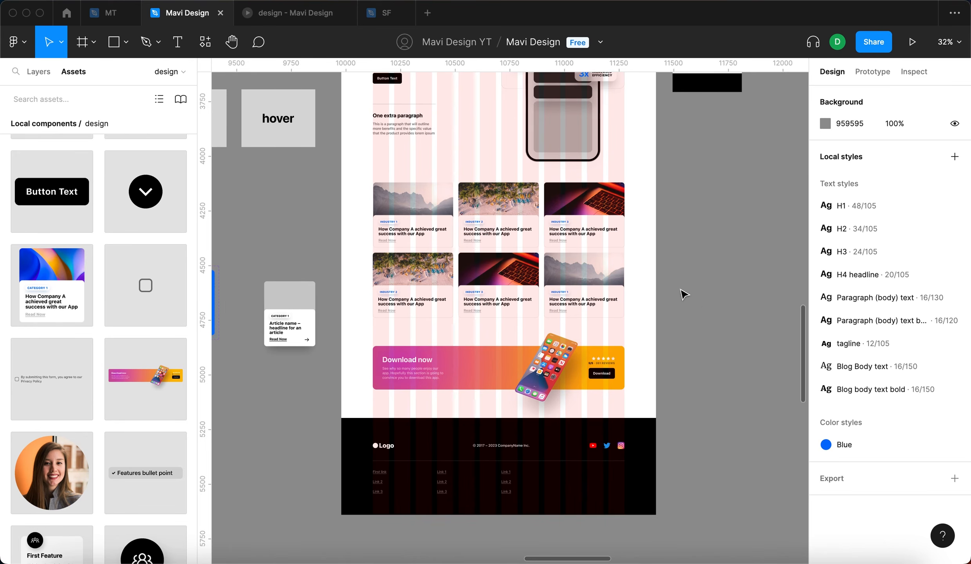
pyautogui.scroll(5, 481, 340)
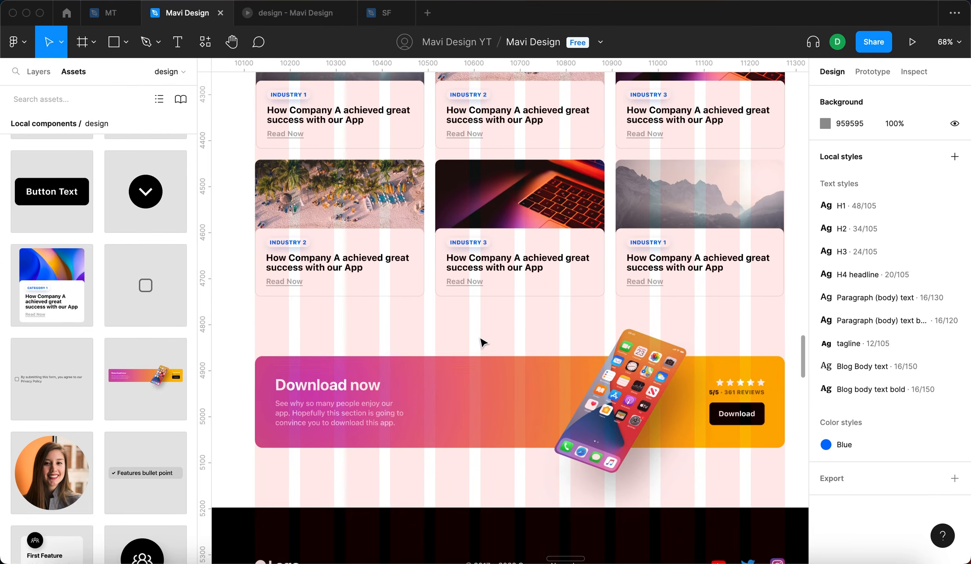
pyautogui.scroll(-4, 481, 340)
pyautogui.click(426, 303)
pyautogui.click(434, 345)
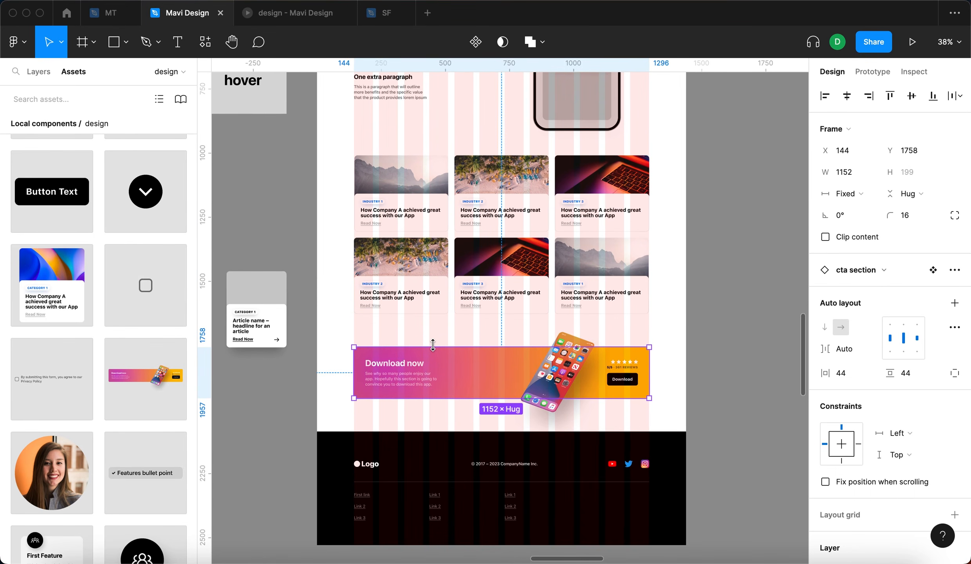
pyautogui.click(440, 331)
pyautogui.scroll(5, 442, 335)
pyautogui.scroll(-2, 473, 308)
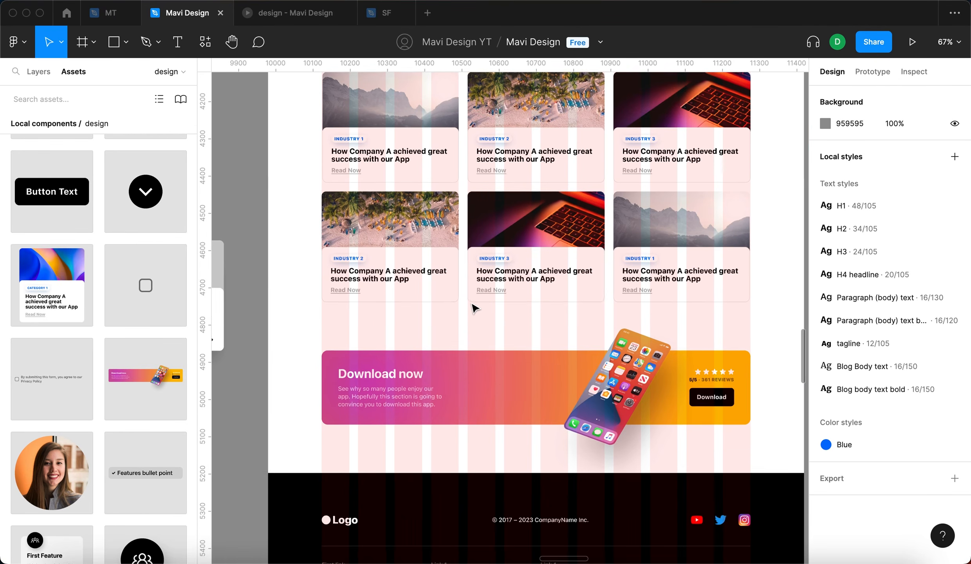
# Step: Move the second row's laptop card down to about X 328, Y 1892 and widen the beach card to 760
pyautogui.scroll(1, 489, 287)
pyautogui.moveTo(545, 253); pyautogui.dragTo(462, 460)
pyautogui.click(455, 253)
pyautogui.moveTo(460, 244); pyautogui.dragTo(604, 253)
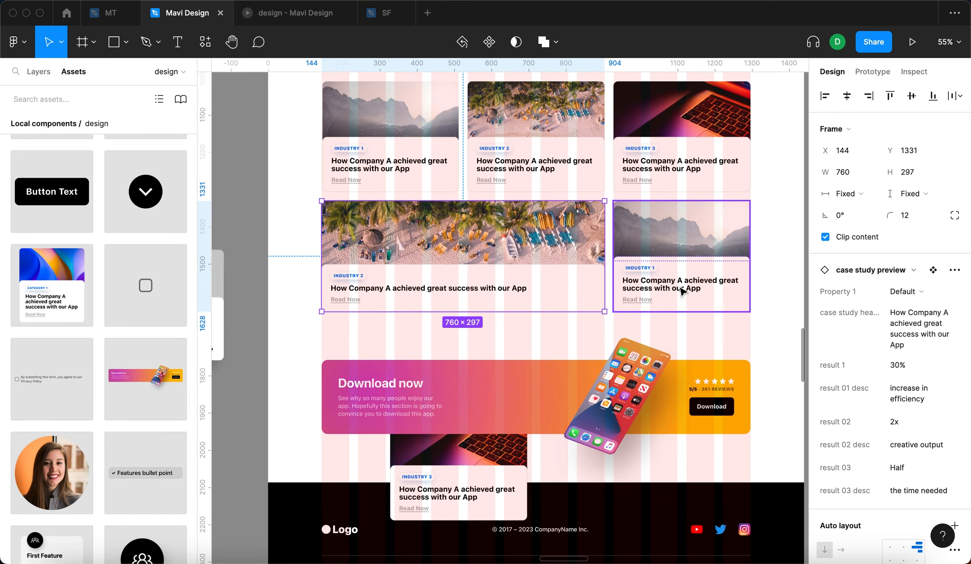
pyautogui.click(529, 339)
# Step: Check the widened beach card's hover state in the prototype preview and compare its result fields with the laptop card's in the design file
pyautogui.click(294, 13)
pyautogui.scroll(-2, 472, 234)
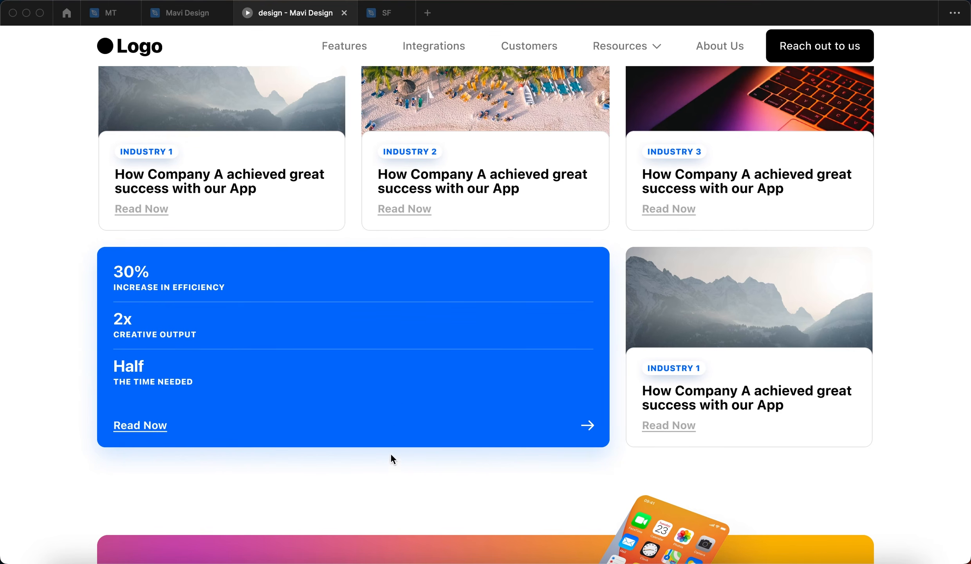
pyautogui.click(188, 15)
pyautogui.click(59, 310)
pyautogui.click(193, 15)
pyautogui.click(517, 446)
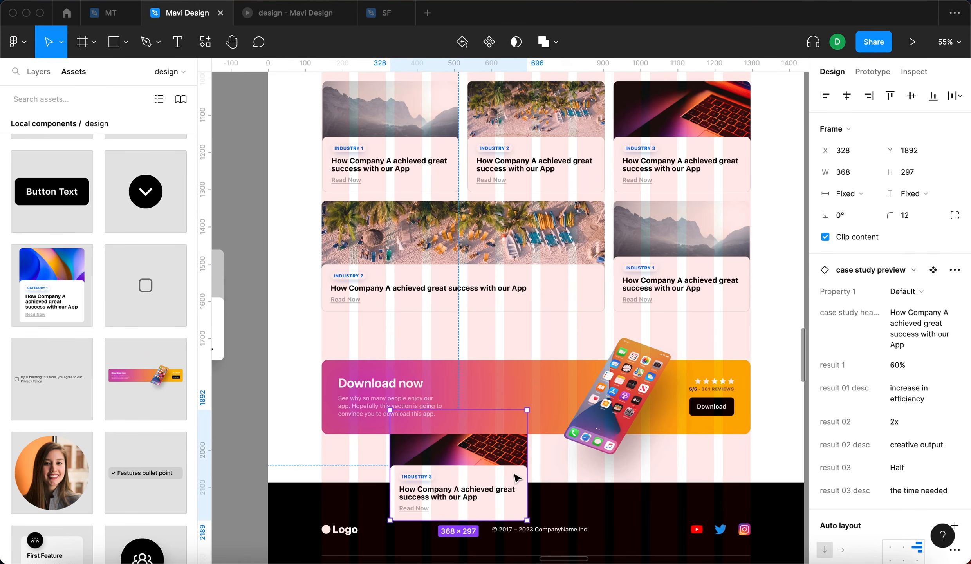
pyautogui.click(536, 272)
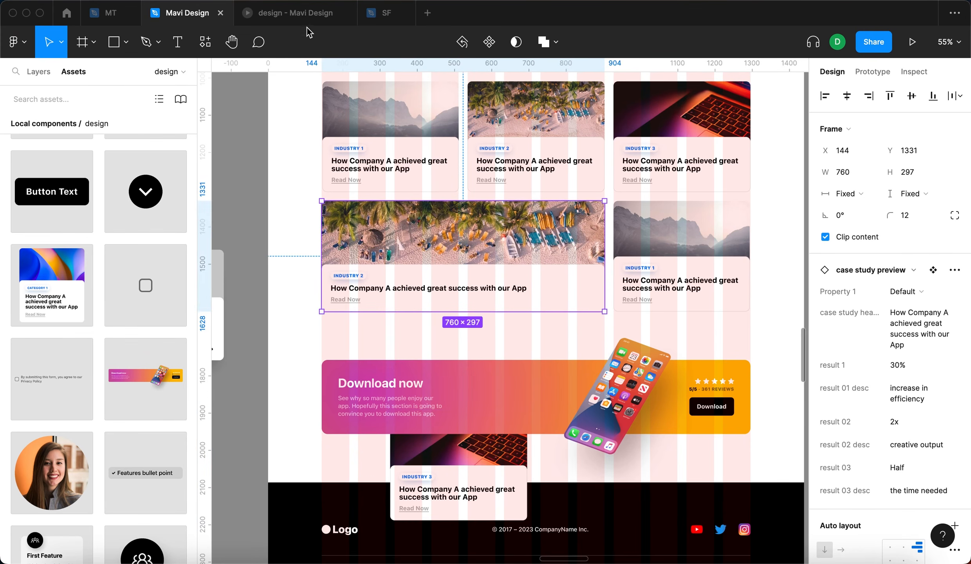
pyautogui.click(307, 15)
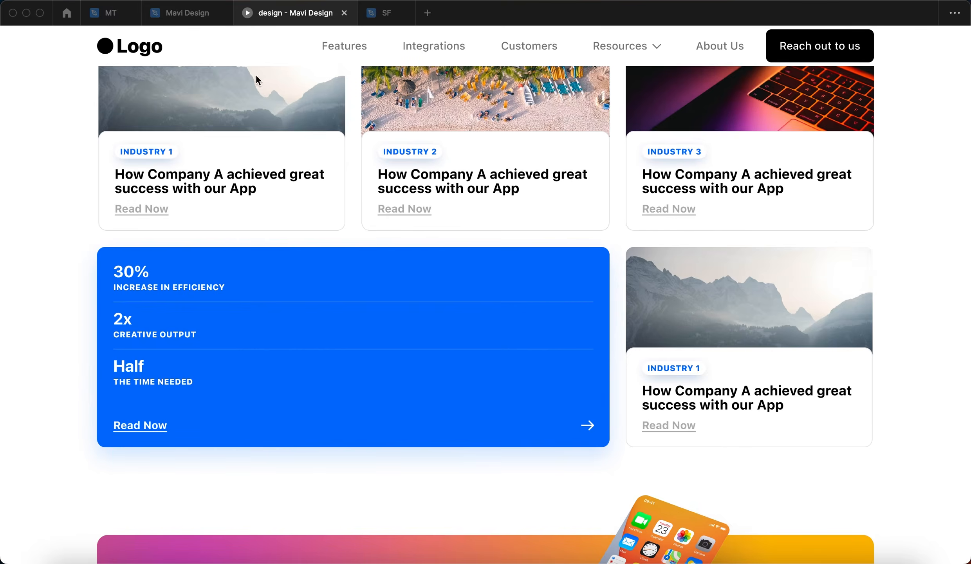
# Step: Shrink the second row's beach card back to 368 wide and move the laptop card back into the middle of the row
pyautogui.click(203, 18)
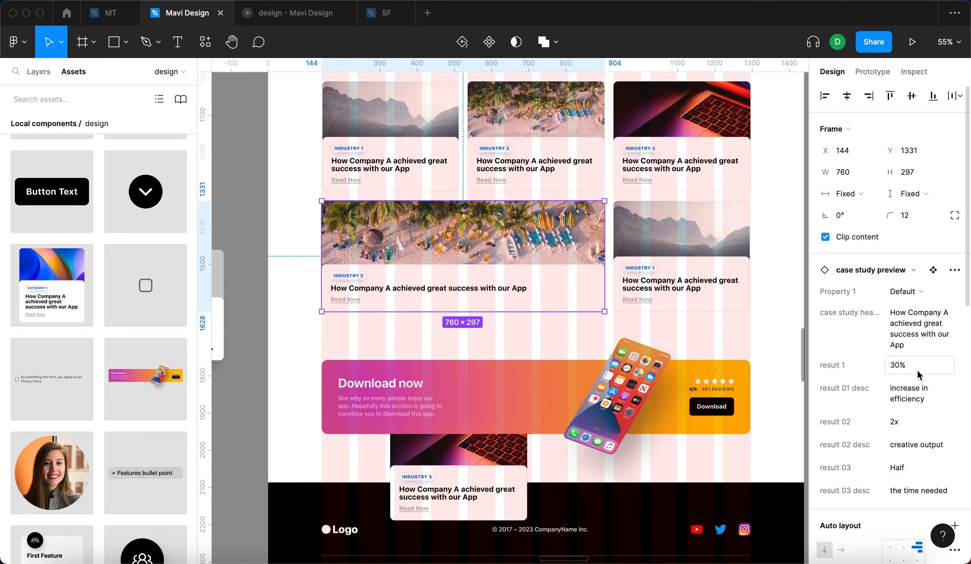
pyautogui.moveTo(604, 247); pyautogui.dragTo(457, 262)
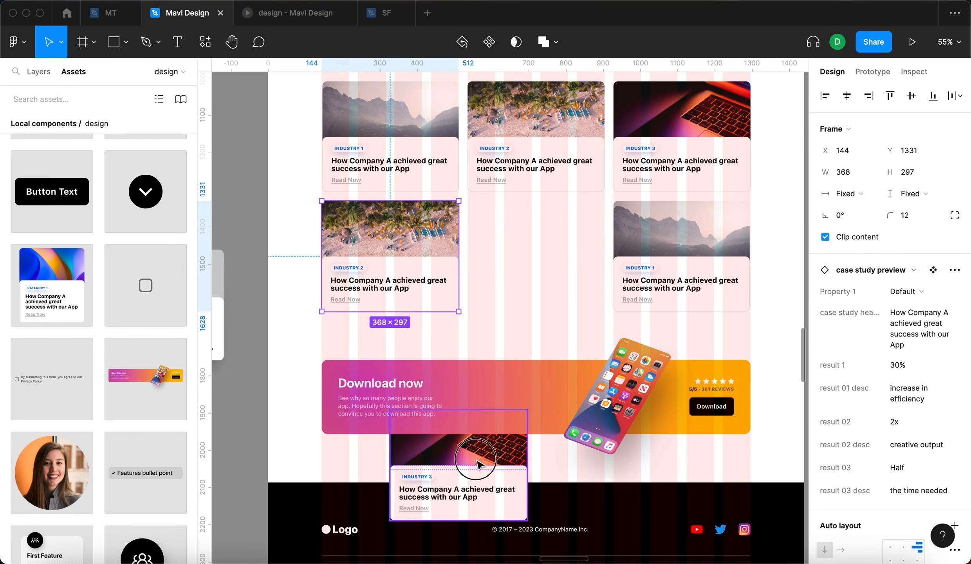
pyautogui.moveTo(482, 460); pyautogui.dragTo(547, 264)
pyautogui.moveTo(545, 260); pyautogui.dragTo(554, 248)
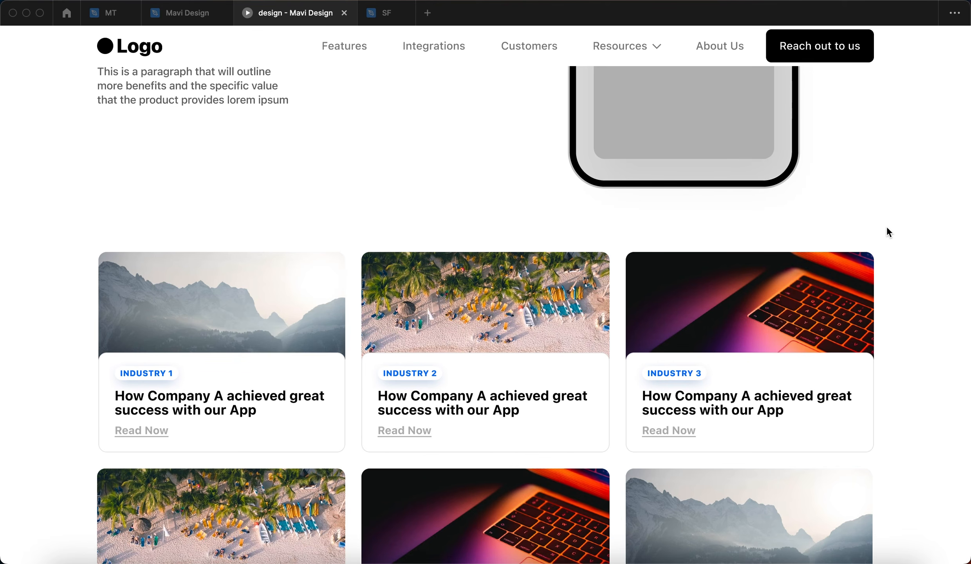